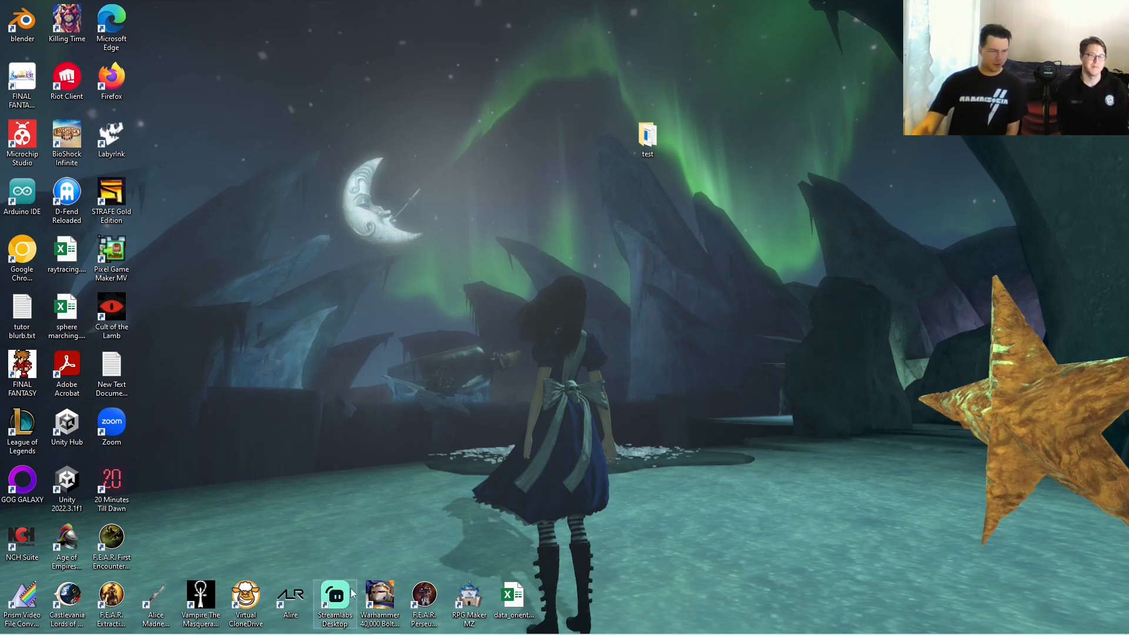
- Launch RPG Maker MZ and create a new project with the name and game title Project2 in D:\dev\rpg maker
double_click(476, 600)
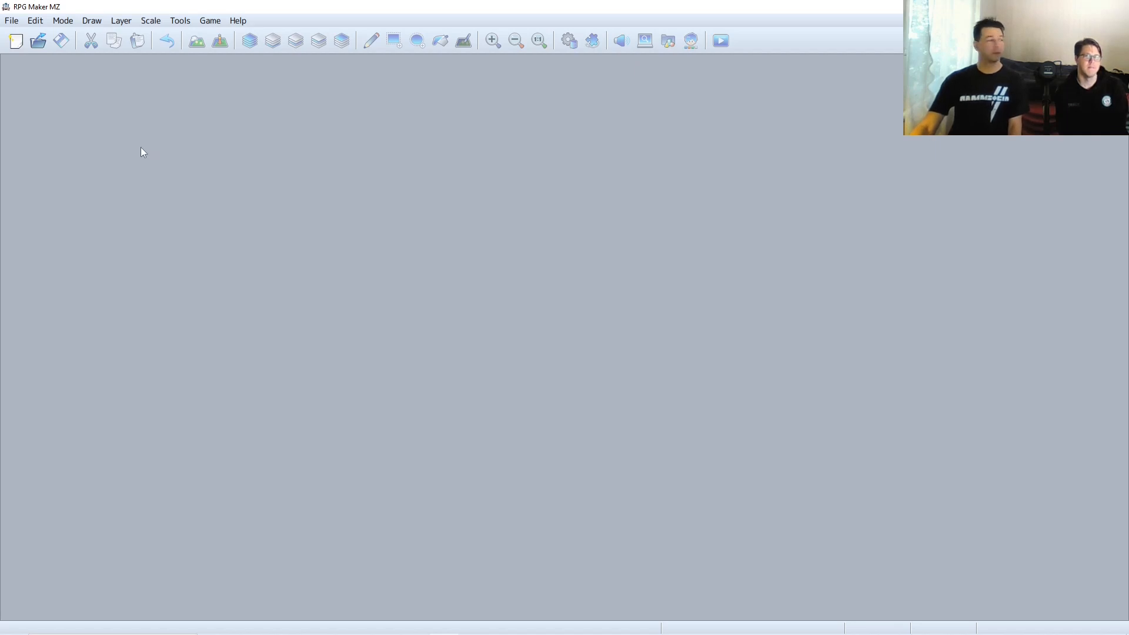
left_click(12, 20)
left_click(27, 34)
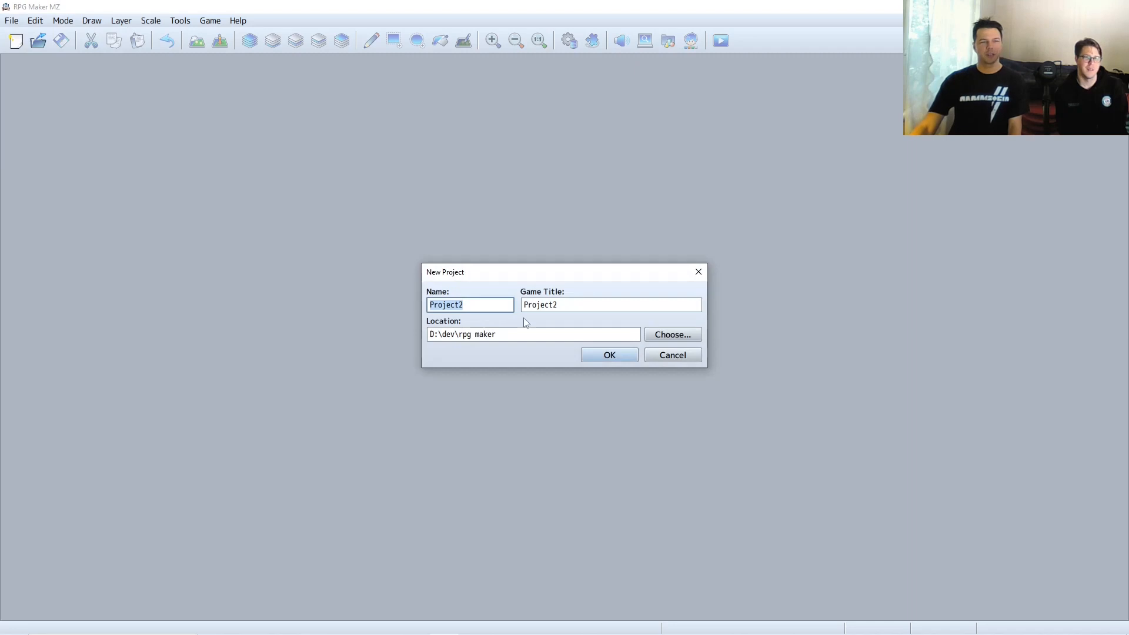
left_click(487, 310)
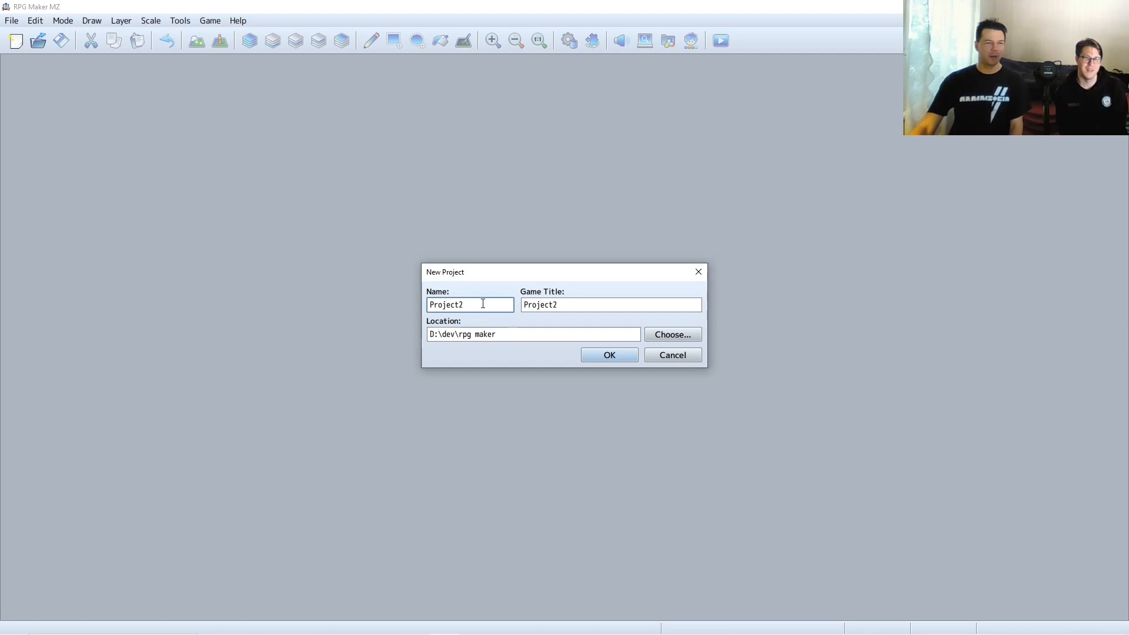
left_click_drag(483, 304, 436, 303)
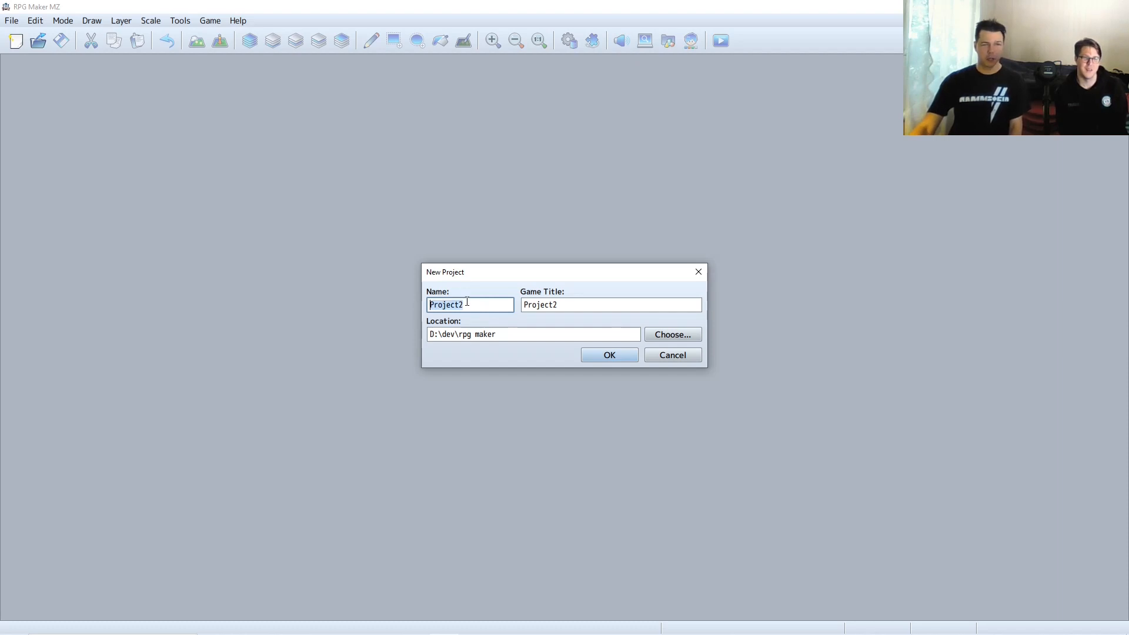
left_click(467, 301)
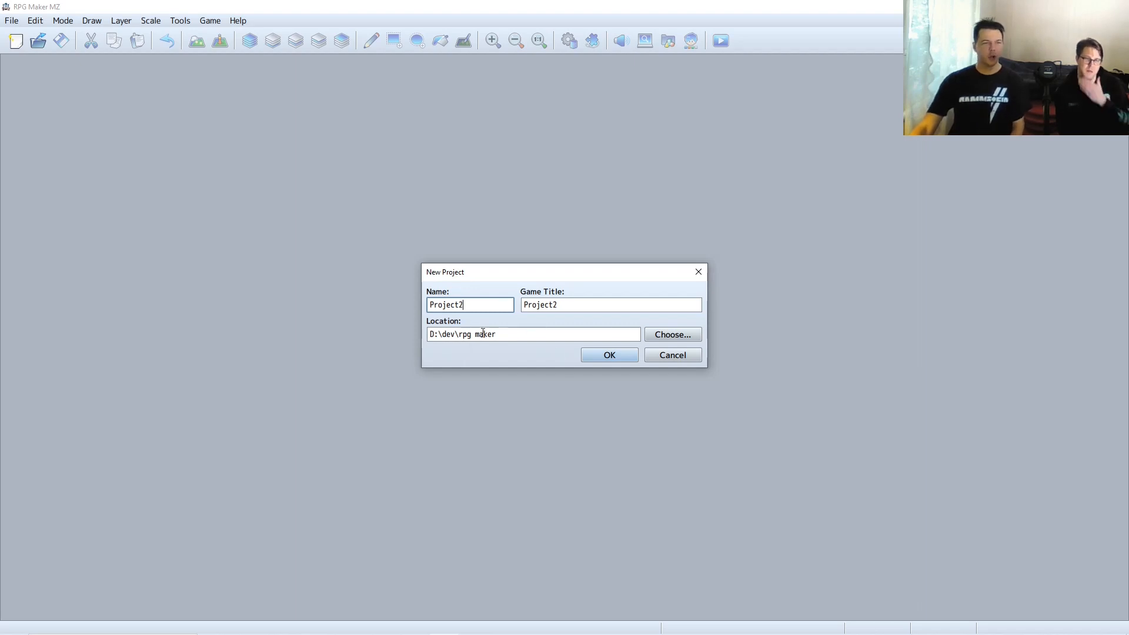
double_click(578, 305)
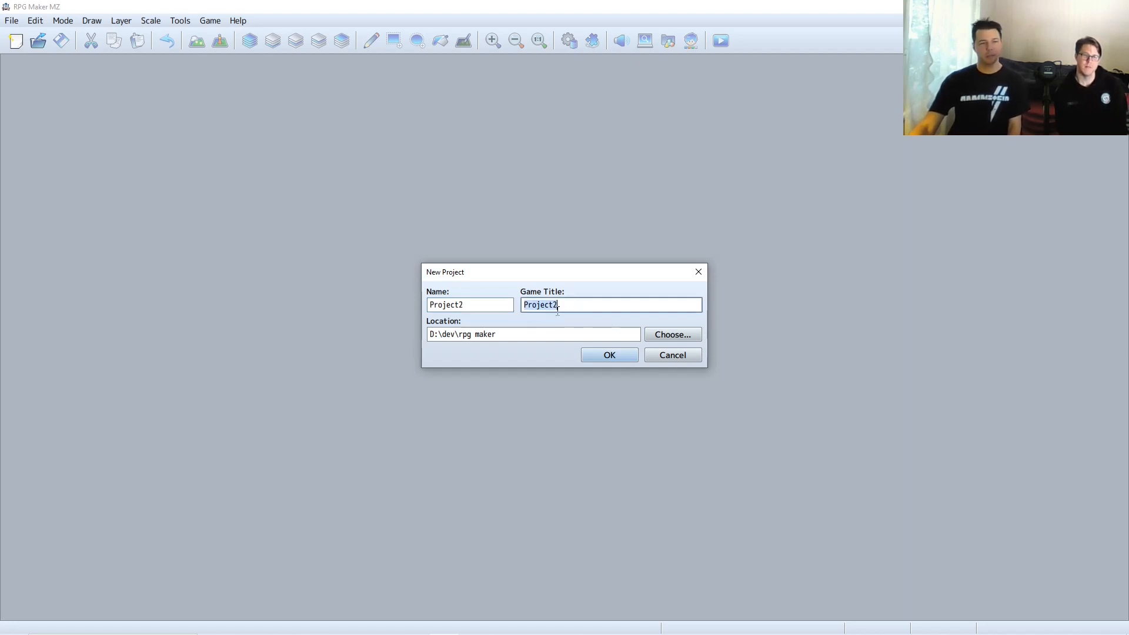
left_click(600, 357)
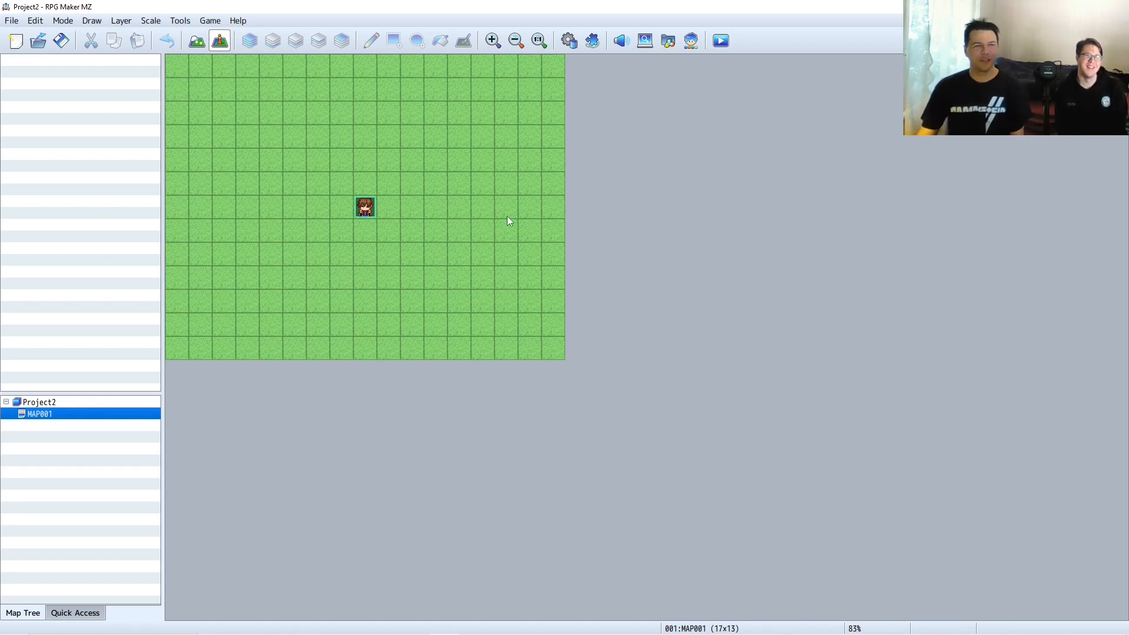
- Playtest the project and start a new game from the title screen
left_click(722, 40)
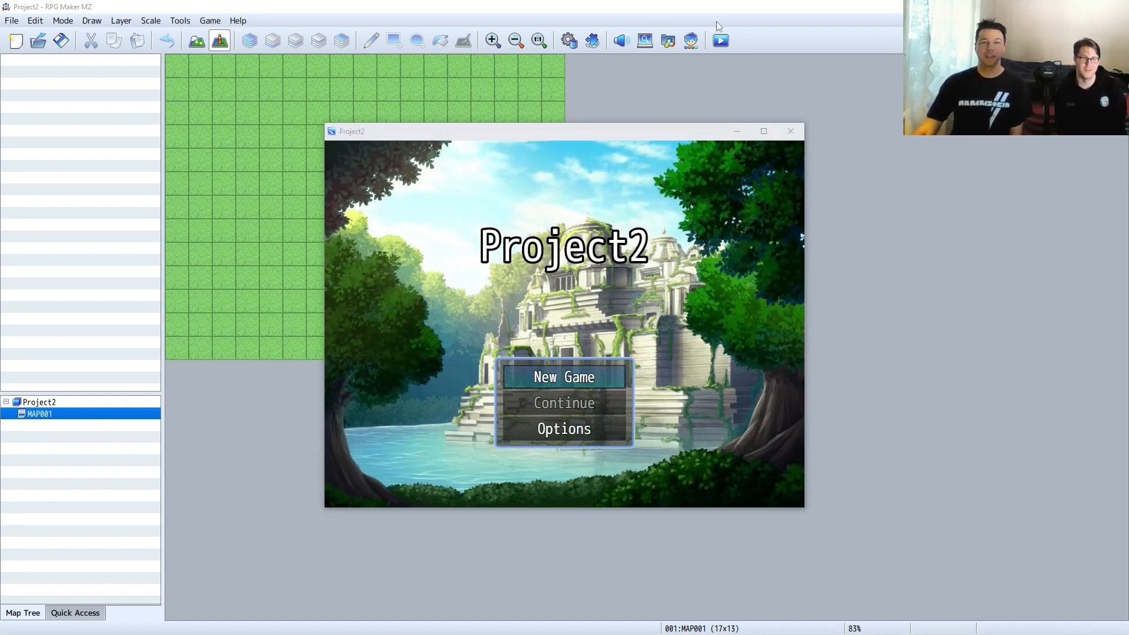
left_click(681, 3)
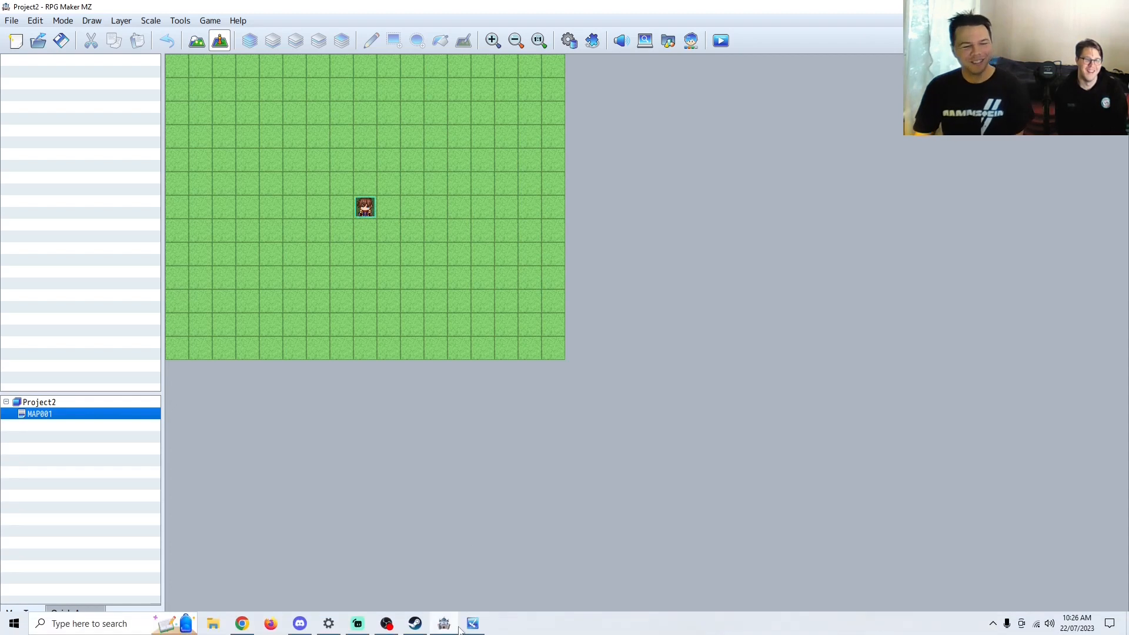
left_click(473, 623)
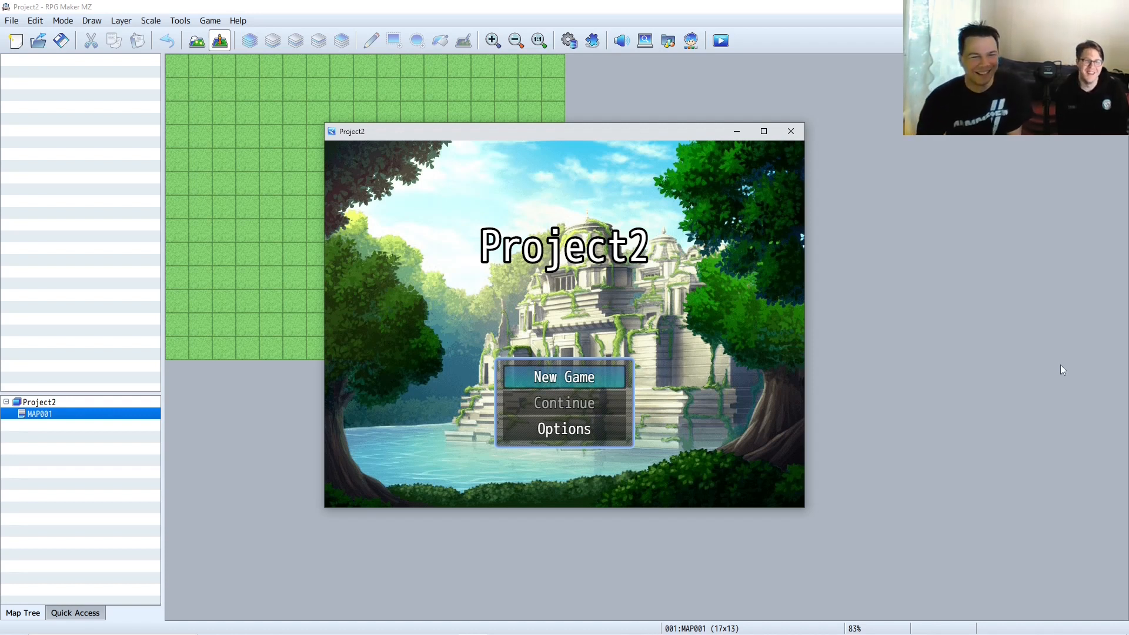
key("Return")
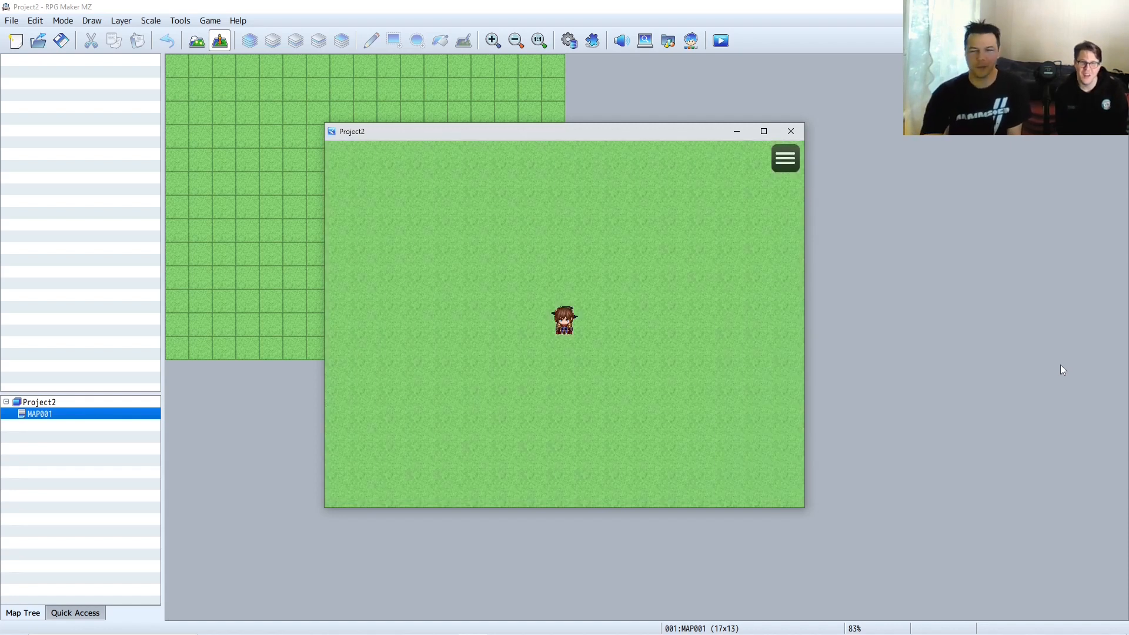
- Walk the party around the grass map in all four directions to try out the movement
key("Left")
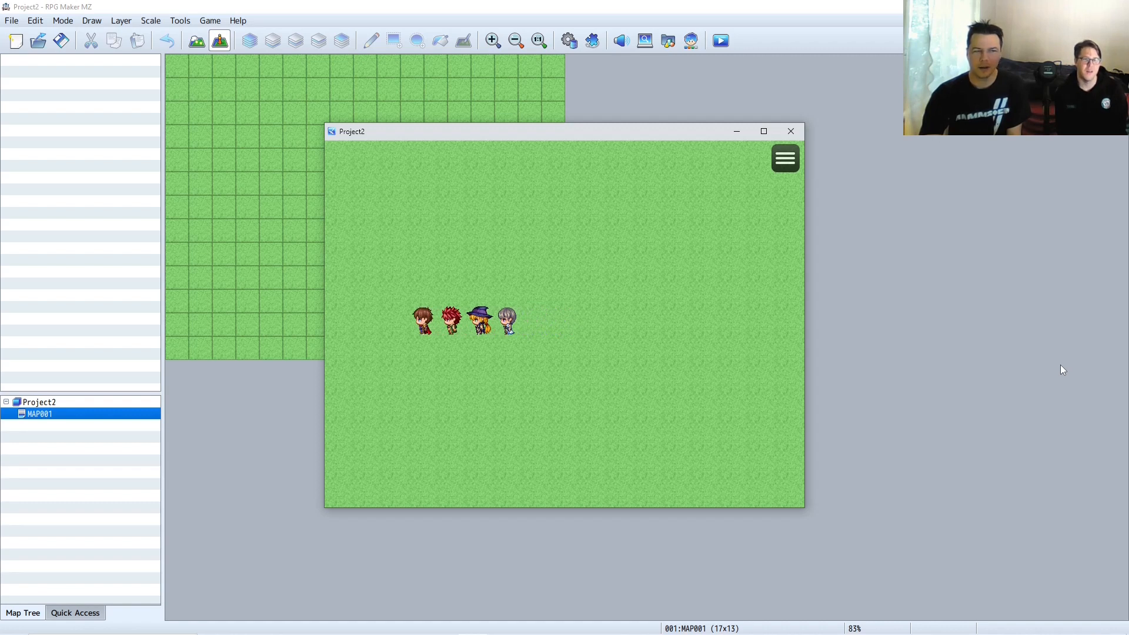
key("Up")
key("Right")
key("Down")
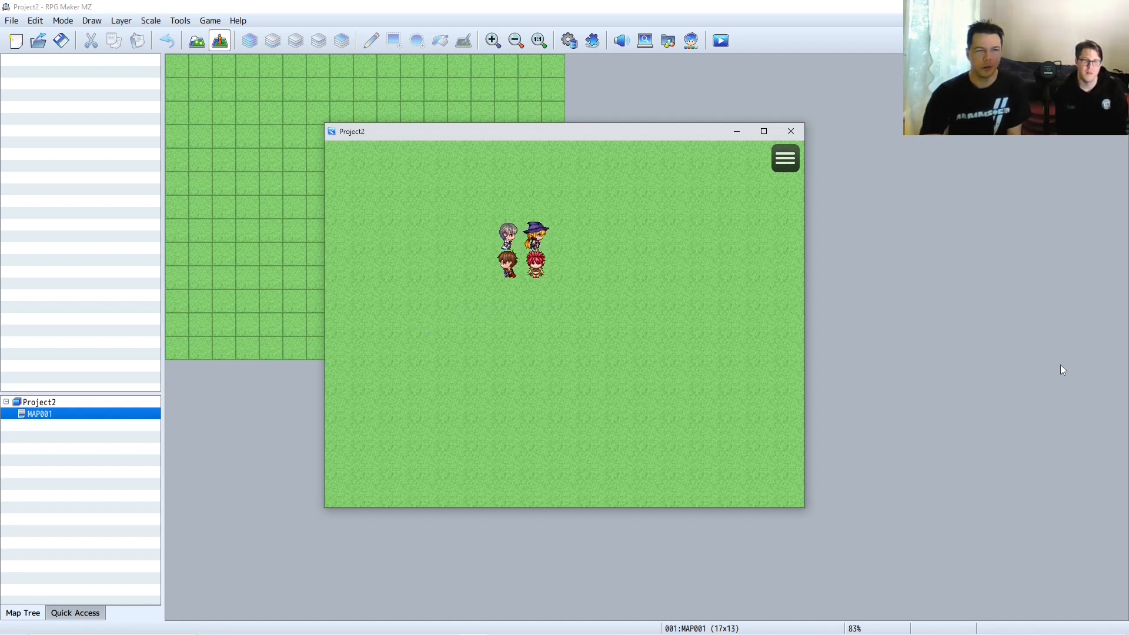
key("Down")
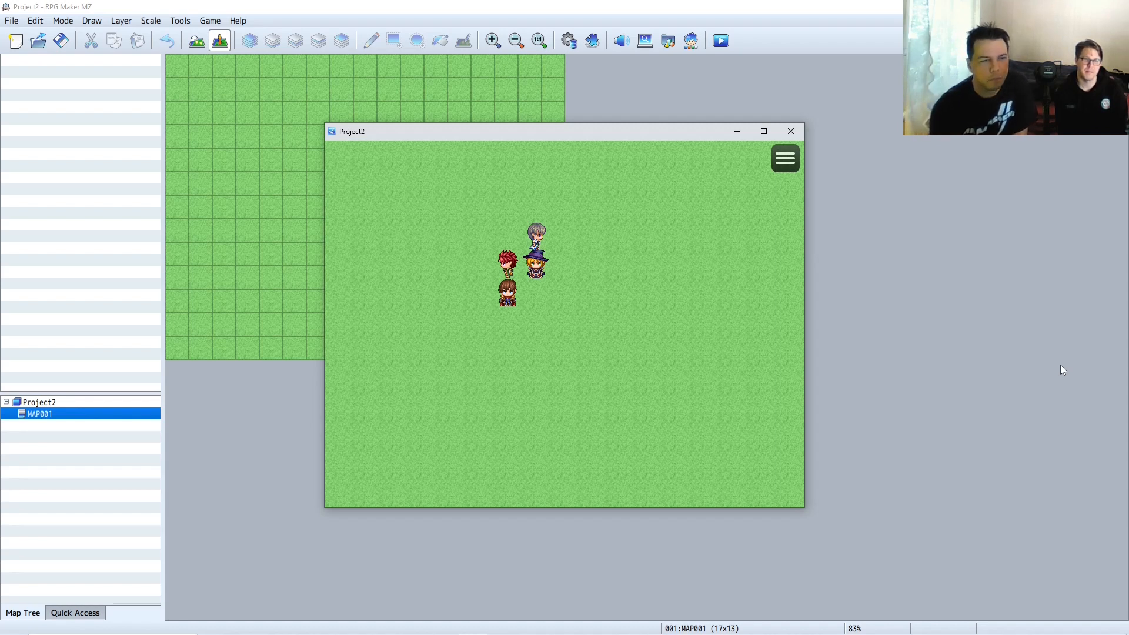
- Bring up the in-game party menu and examine its commands and the item inventory categories
key("Escape")
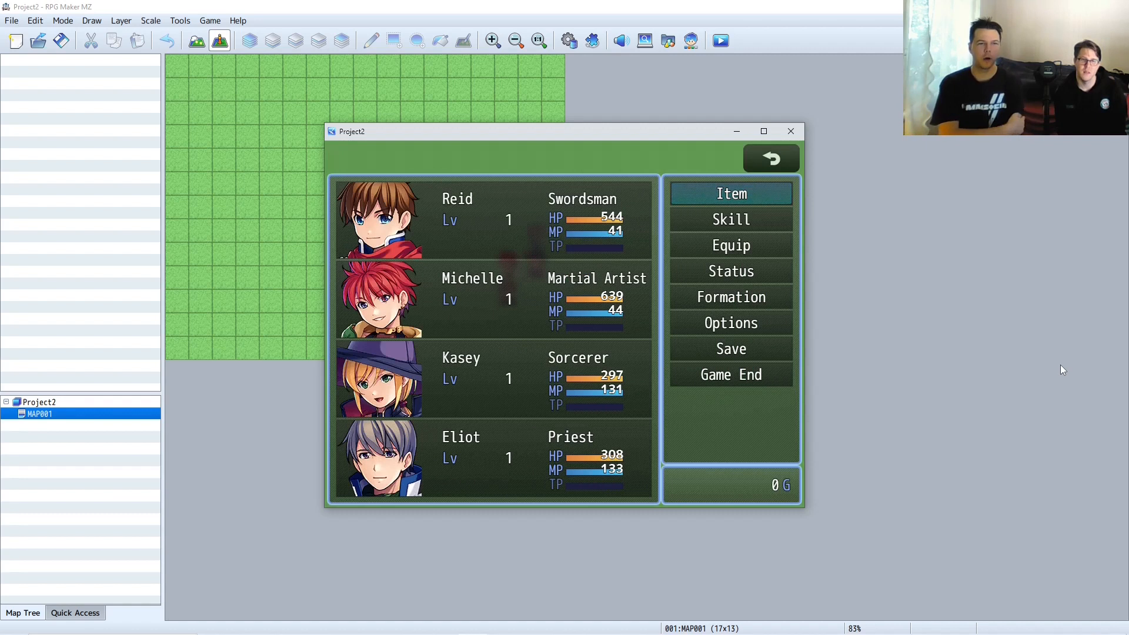
key("Down")
key("Down")
key("Down")
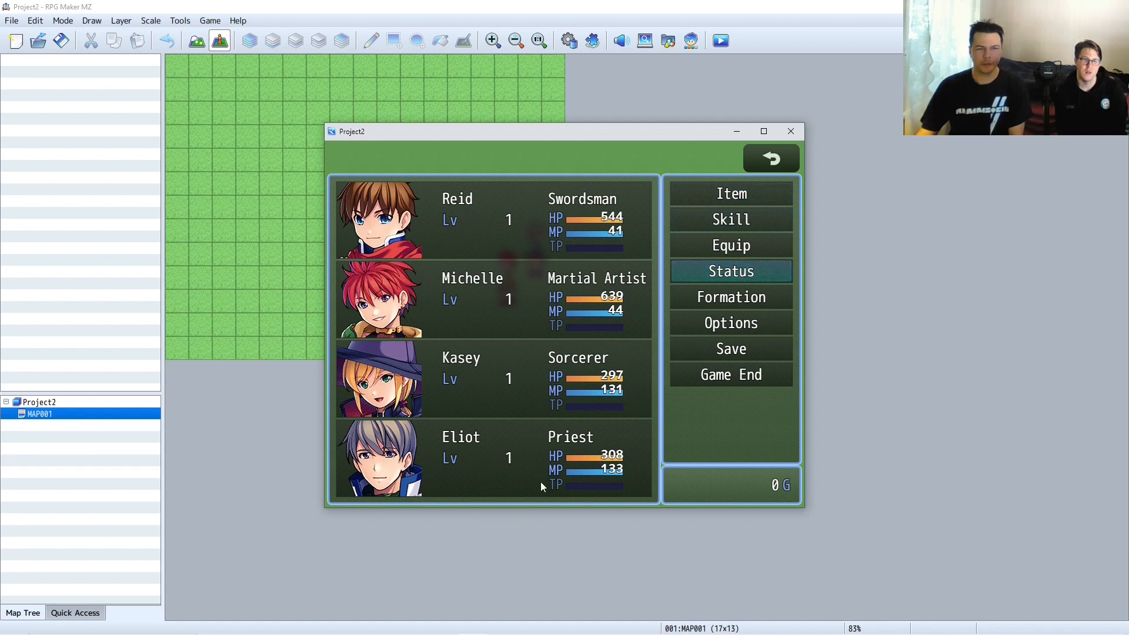
left_click(711, 200)
left_click(423, 197)
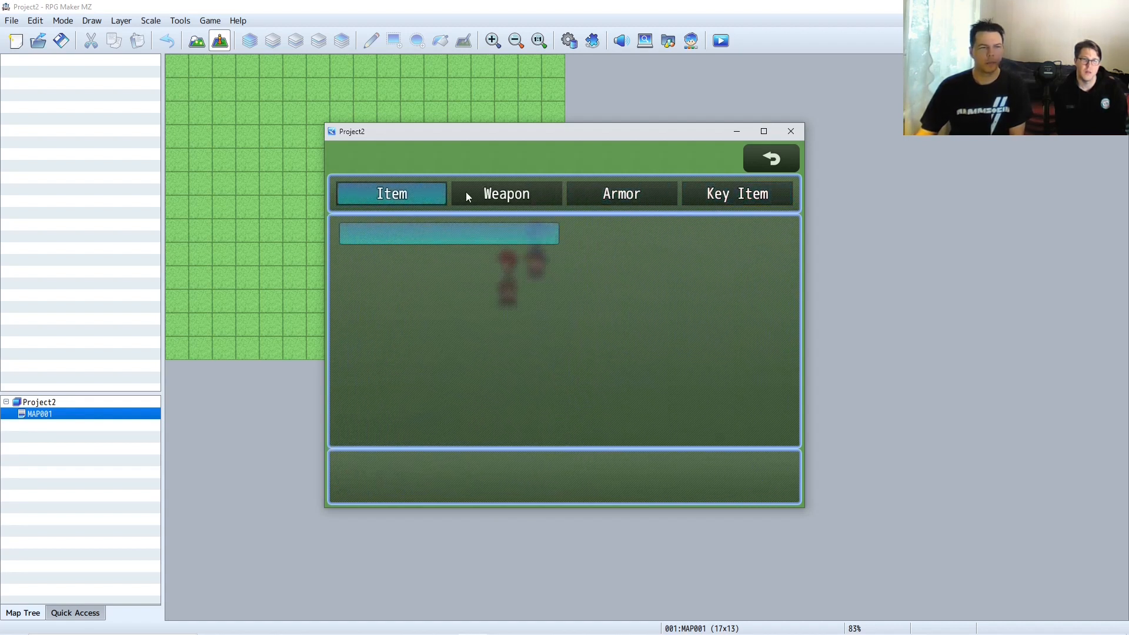
left_click(761, 159)
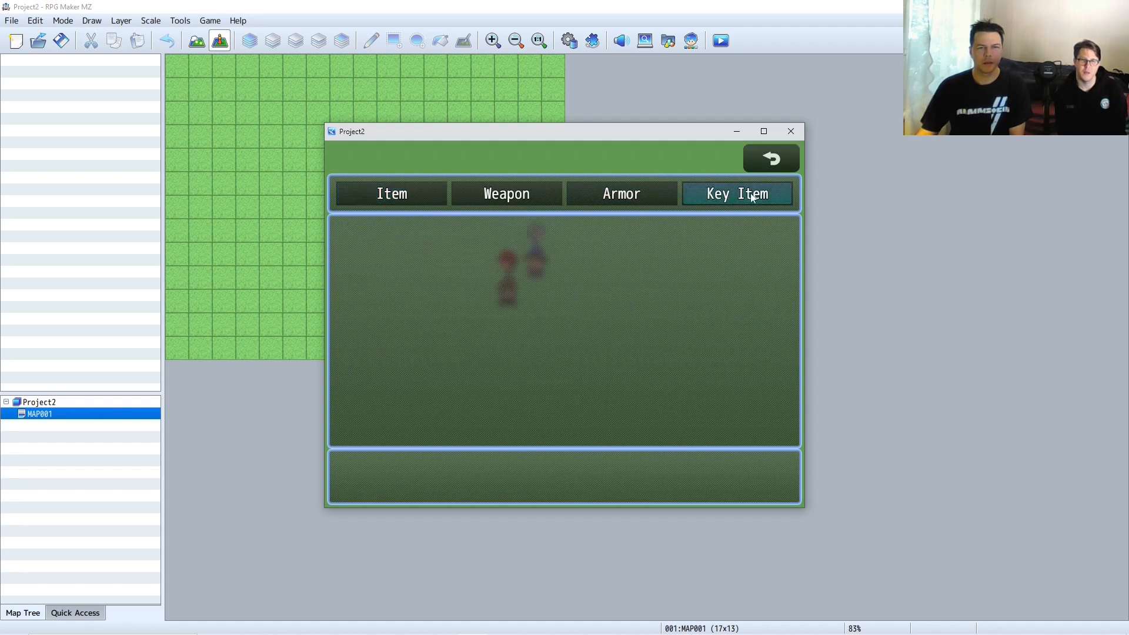
left_click(760, 160)
- Examine the skills of each party member, including the priest's magic list, and close the playtest
left_click(729, 221)
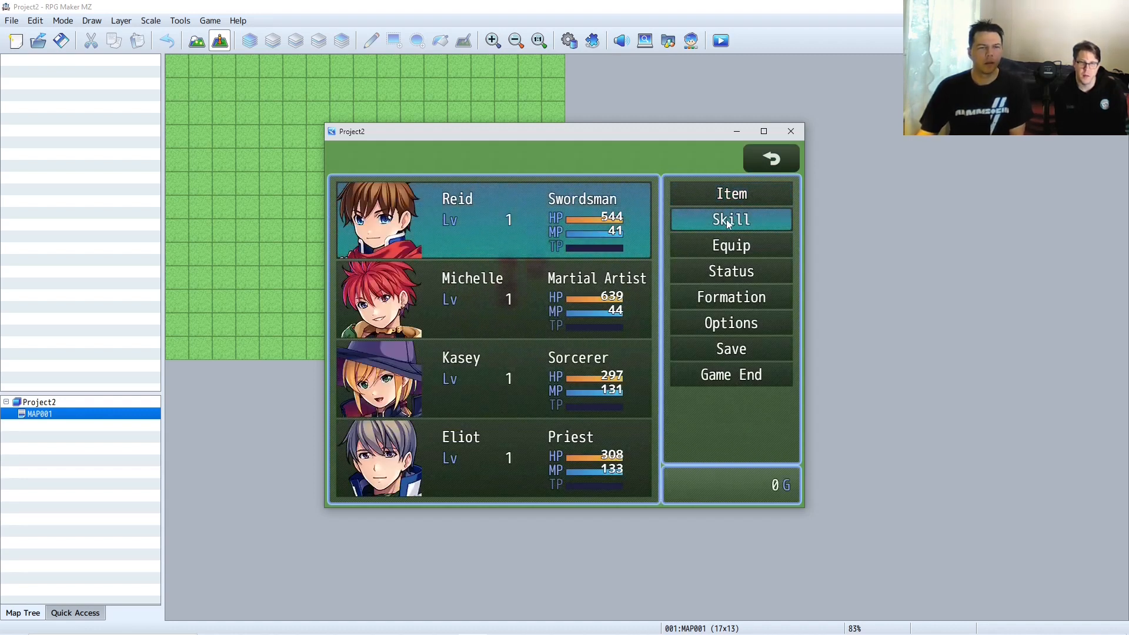
left_click(468, 231)
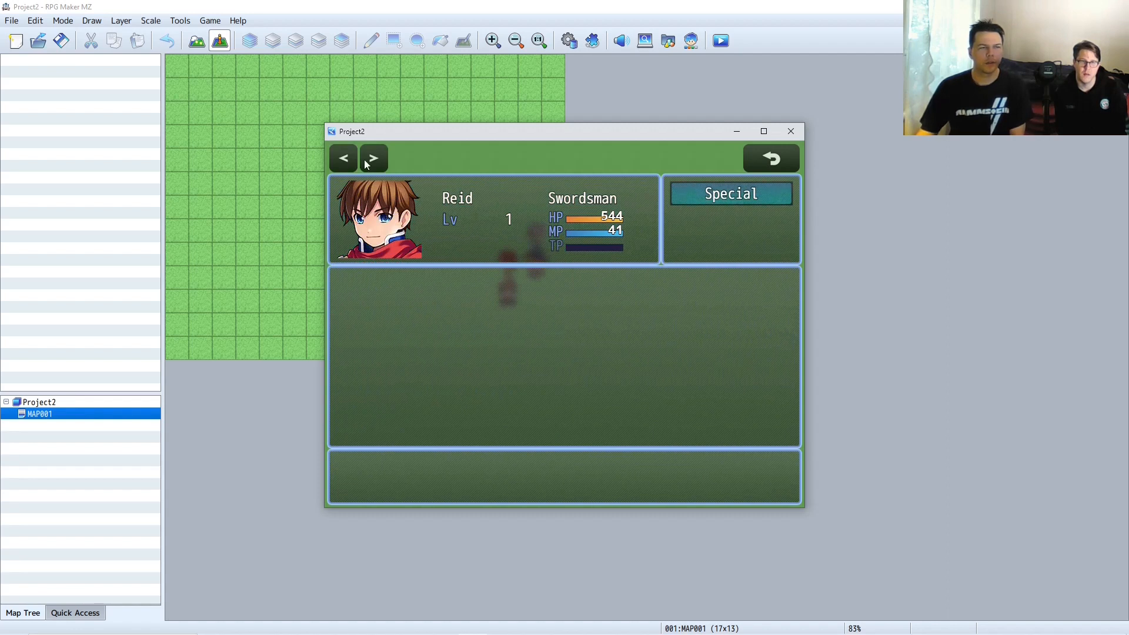
left_click(712, 193)
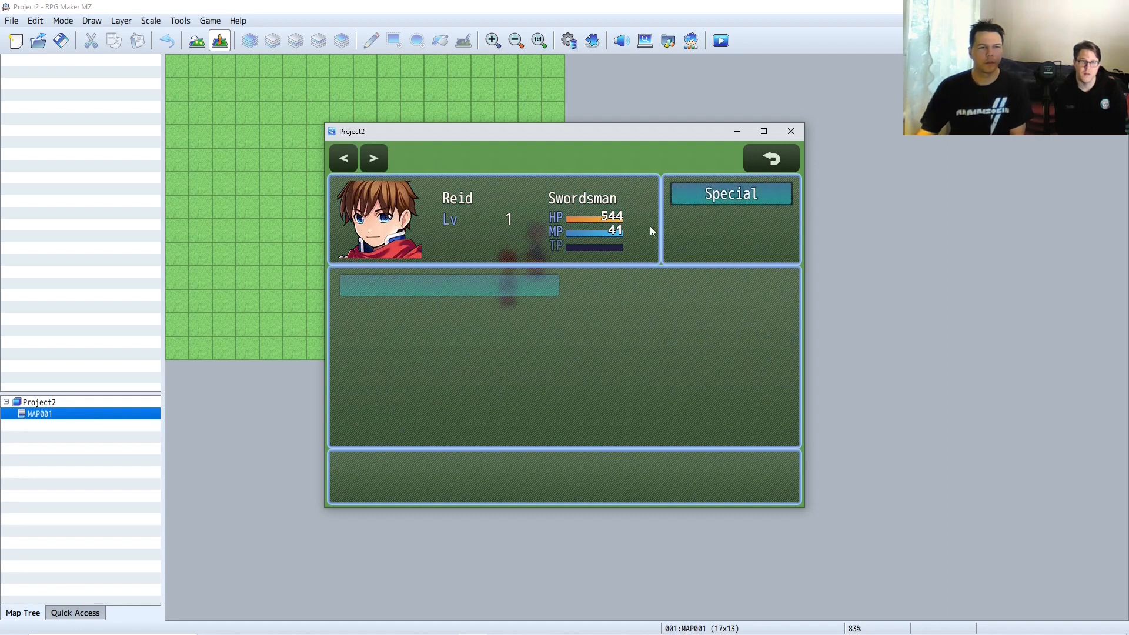
left_click(347, 157)
left_click(731, 193)
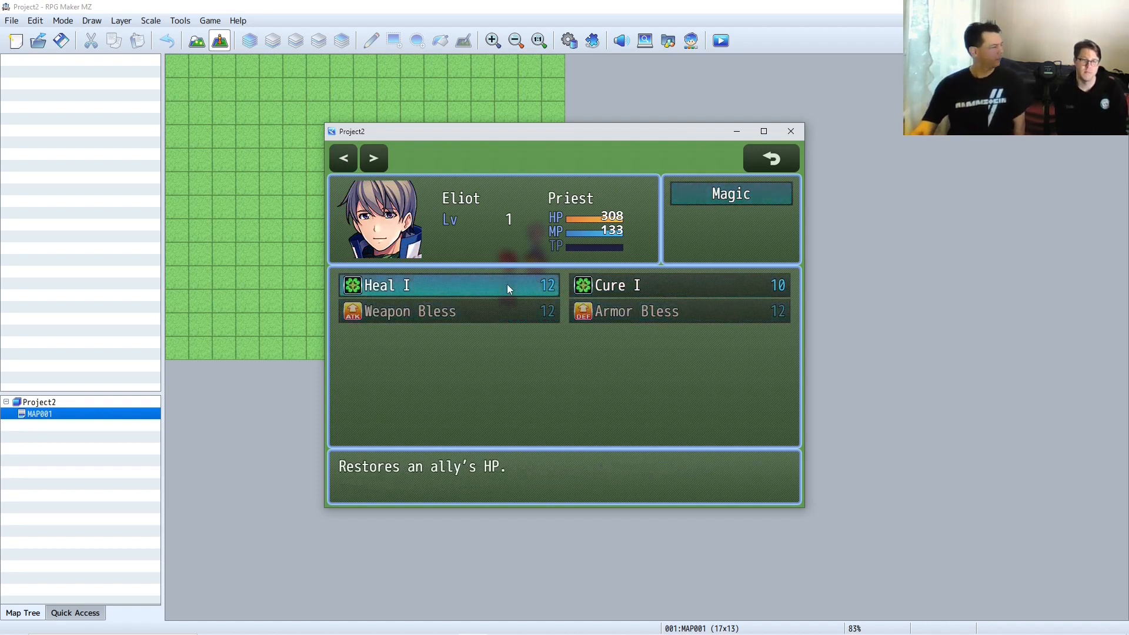
left_click(346, 164)
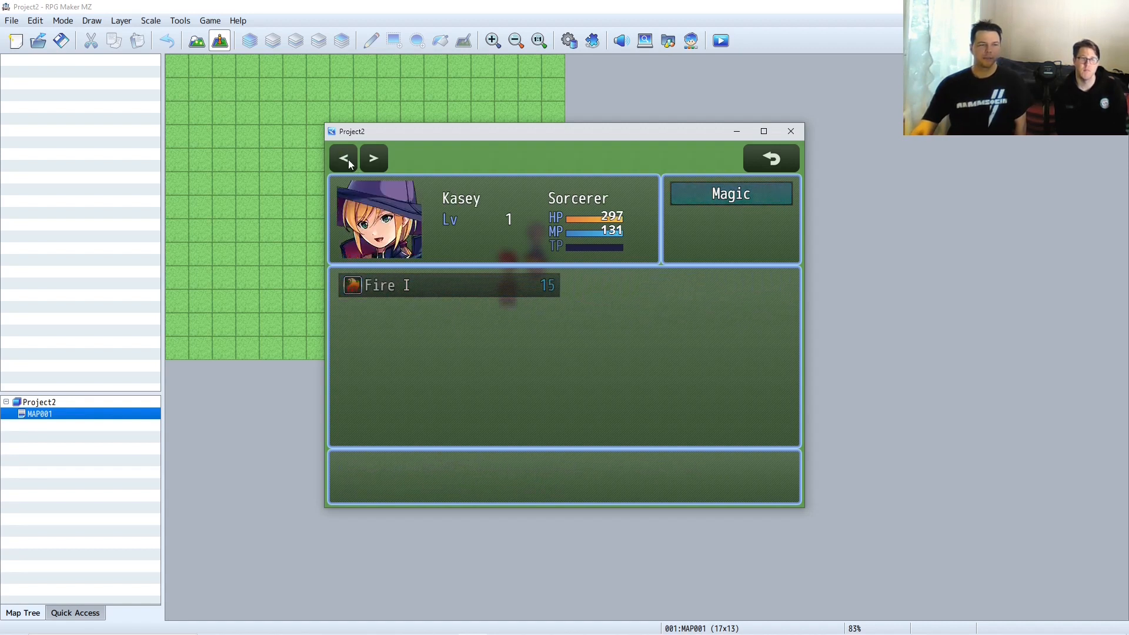
left_click(346, 161)
left_click(345, 161)
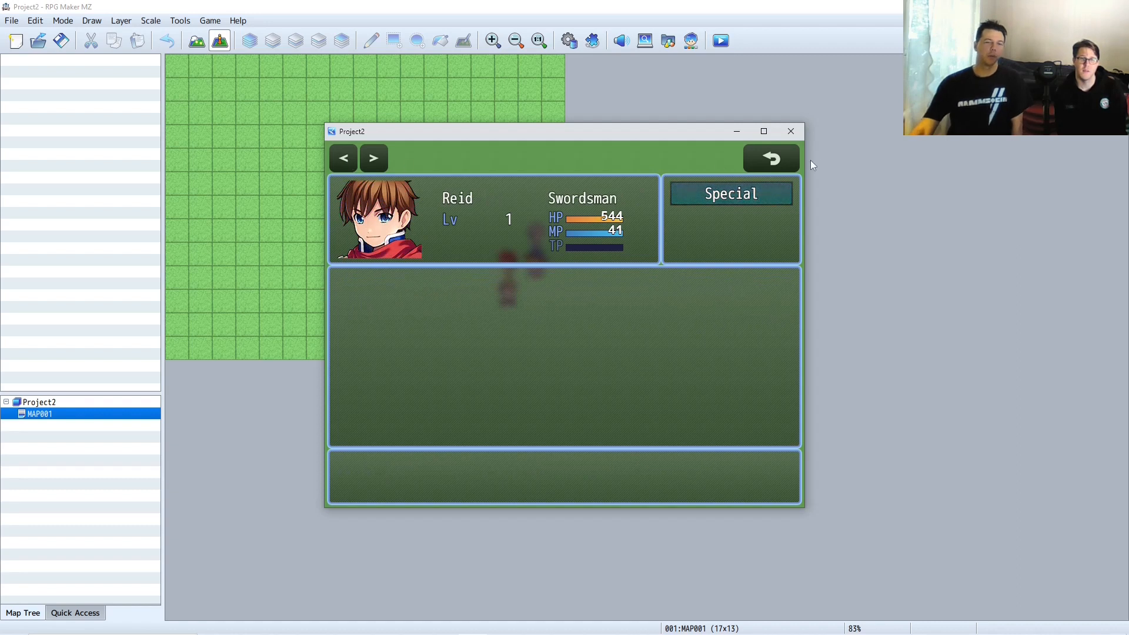
left_click(772, 158)
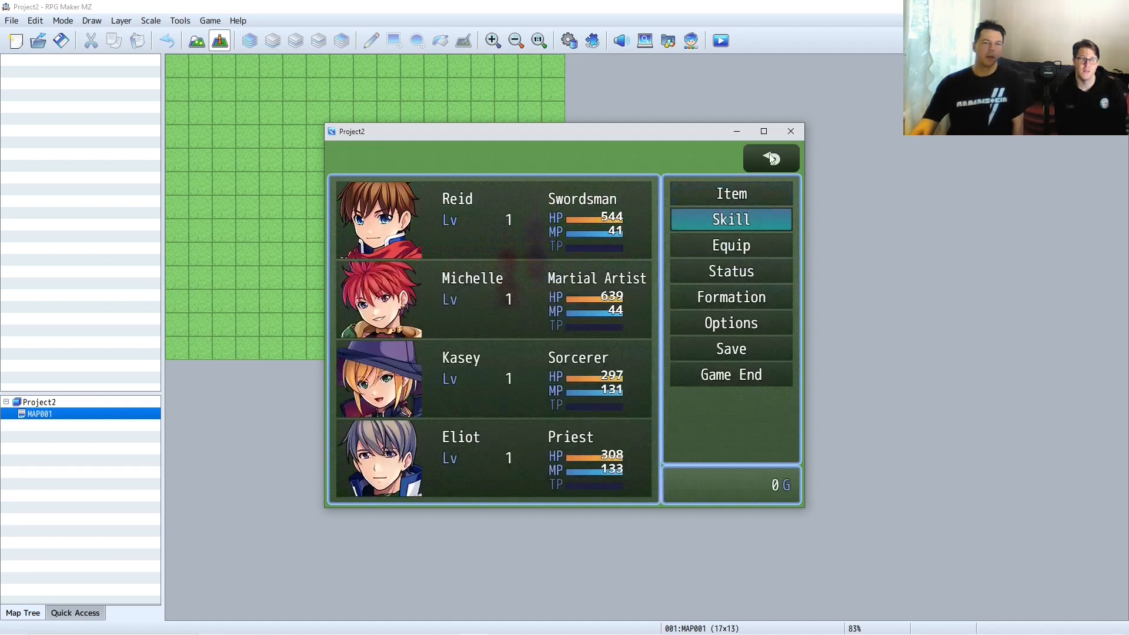
left_click(791, 131)
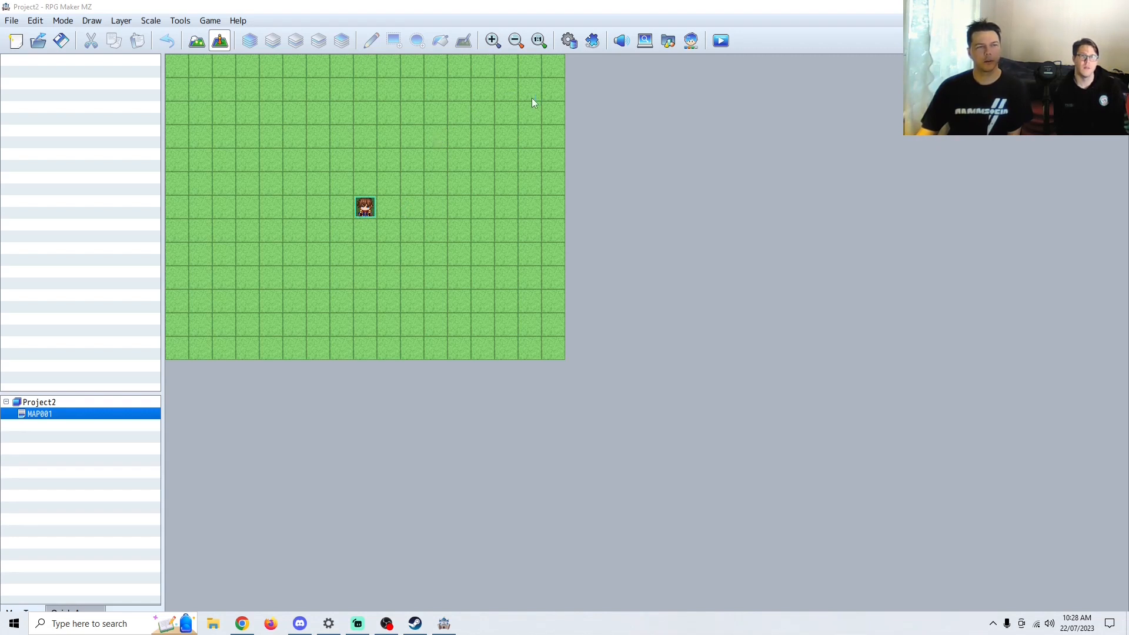
- Look through the Actors, Classes and Skills sections of the project database and close it
left_click(569, 41)
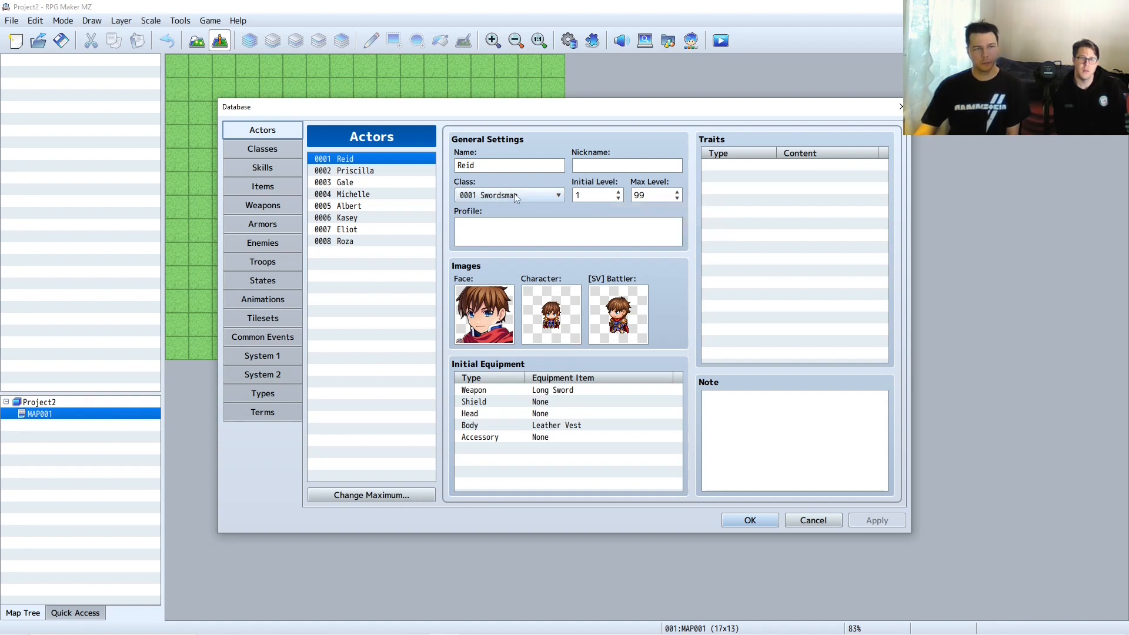
left_click(266, 150)
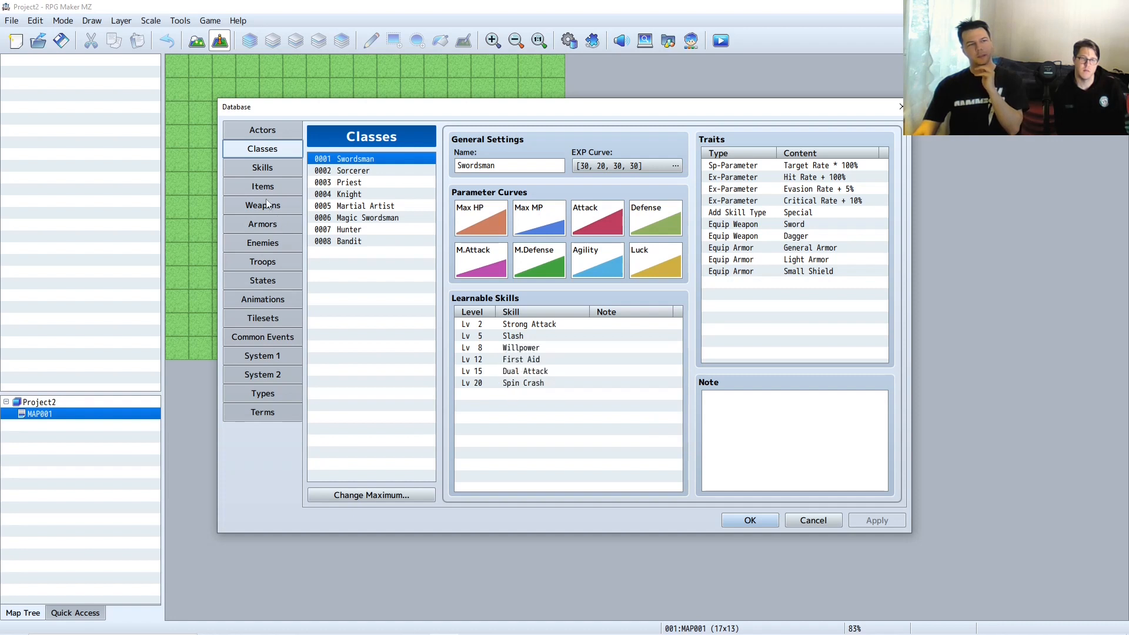
left_click(261, 169)
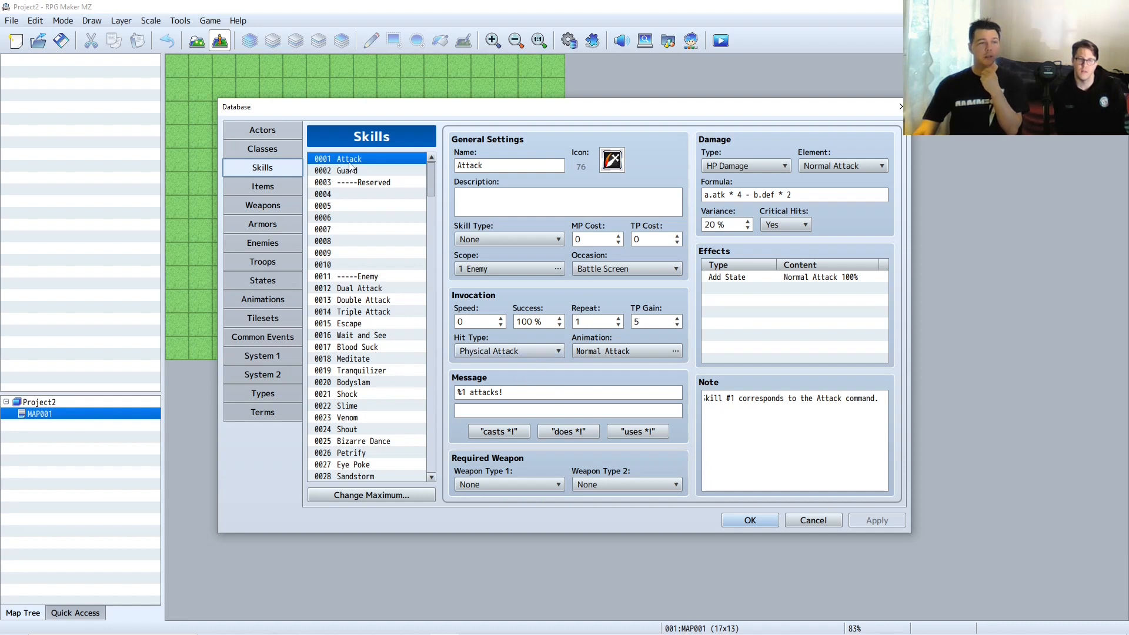
left_click(750, 521)
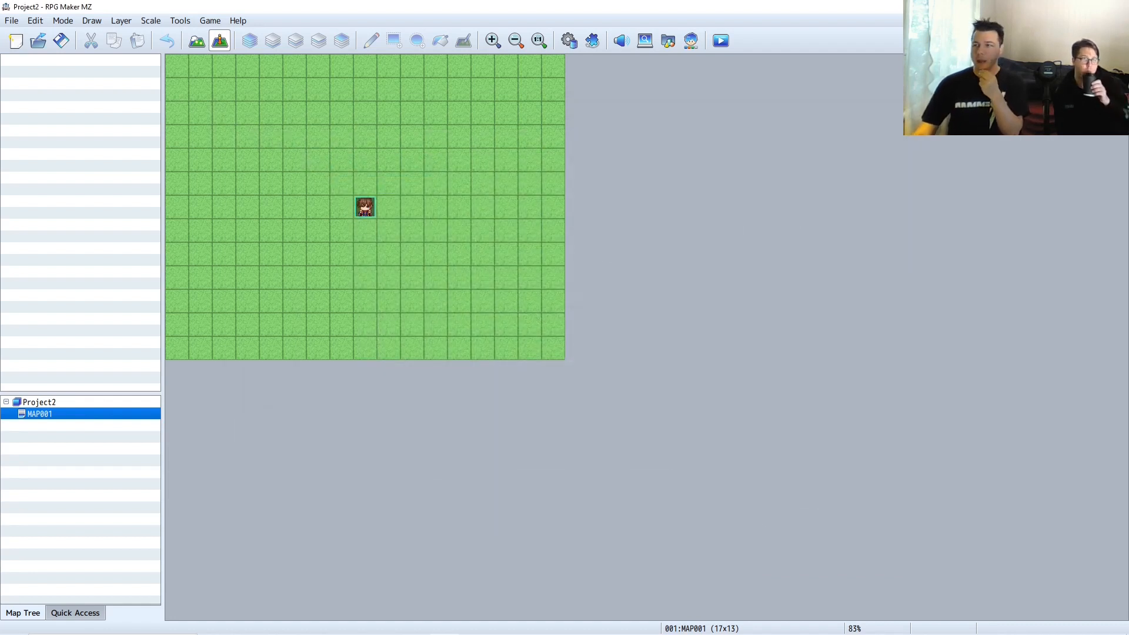
- Switch to File Explorer and examine the contents of the Project2 folder's audio and data subfolders
left_click_drag(1128, 329, 643, 95)
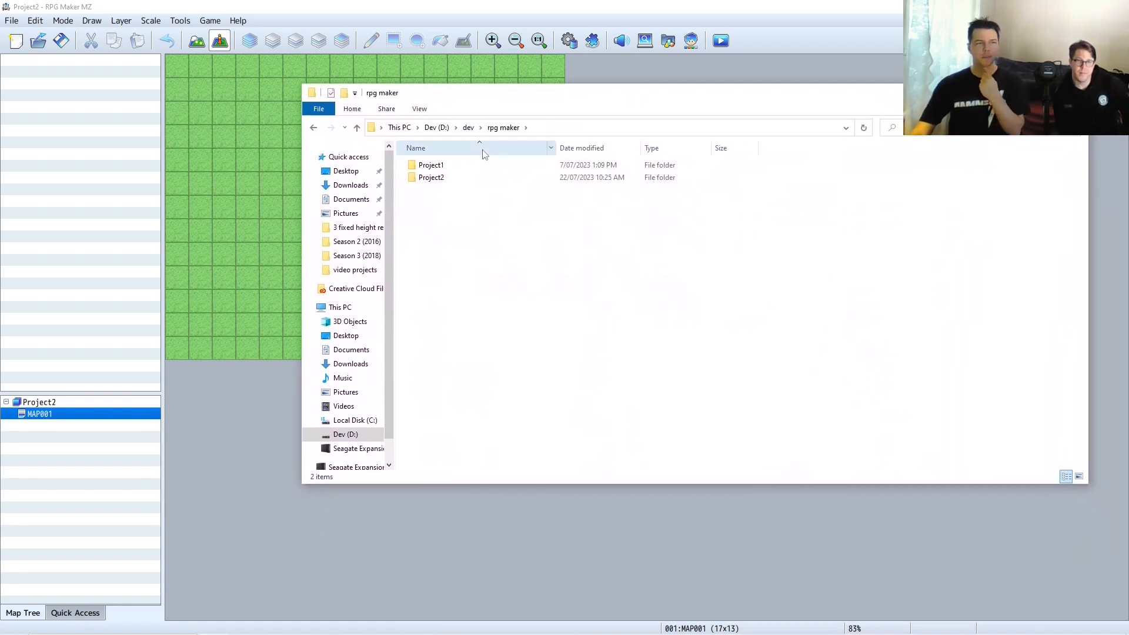
double_click(436, 178)
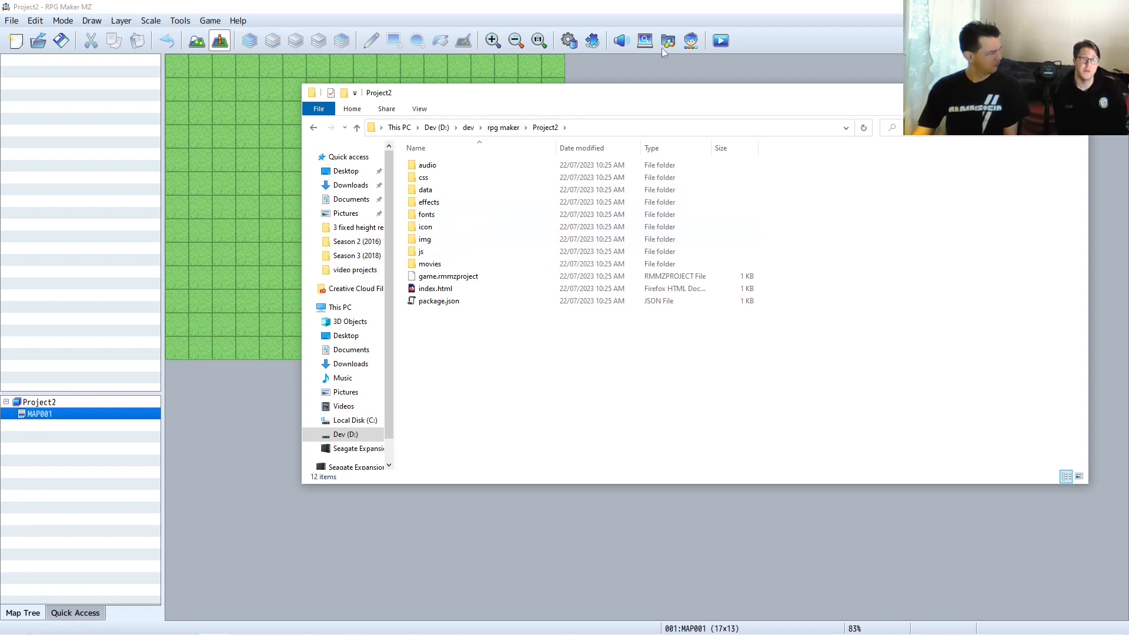
double_click(427, 165)
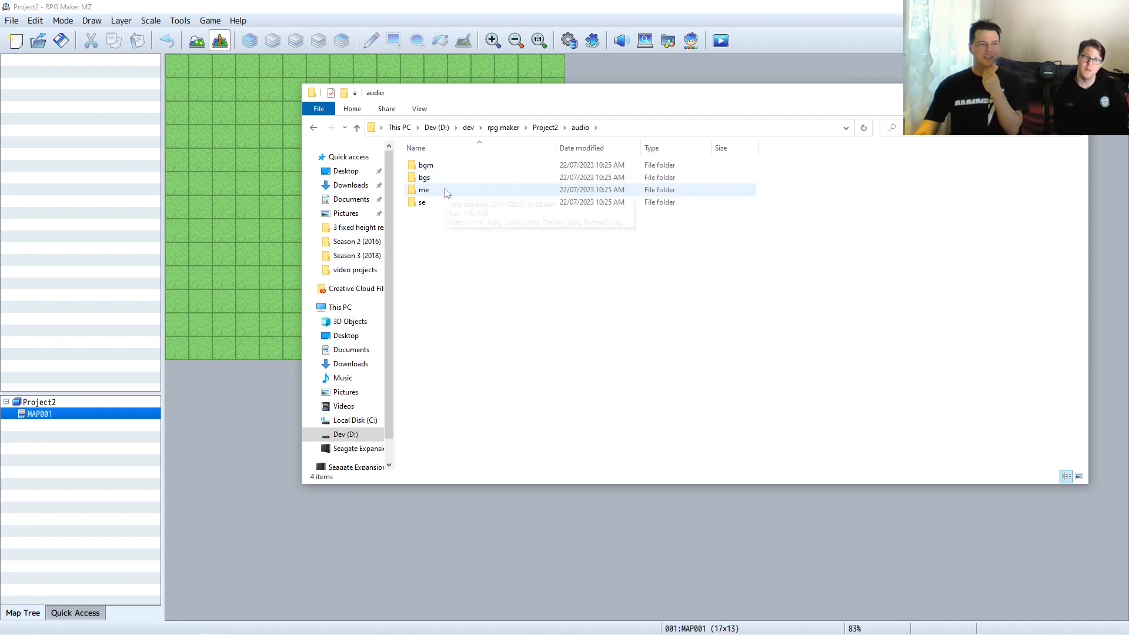
mouse_move(445, 193)
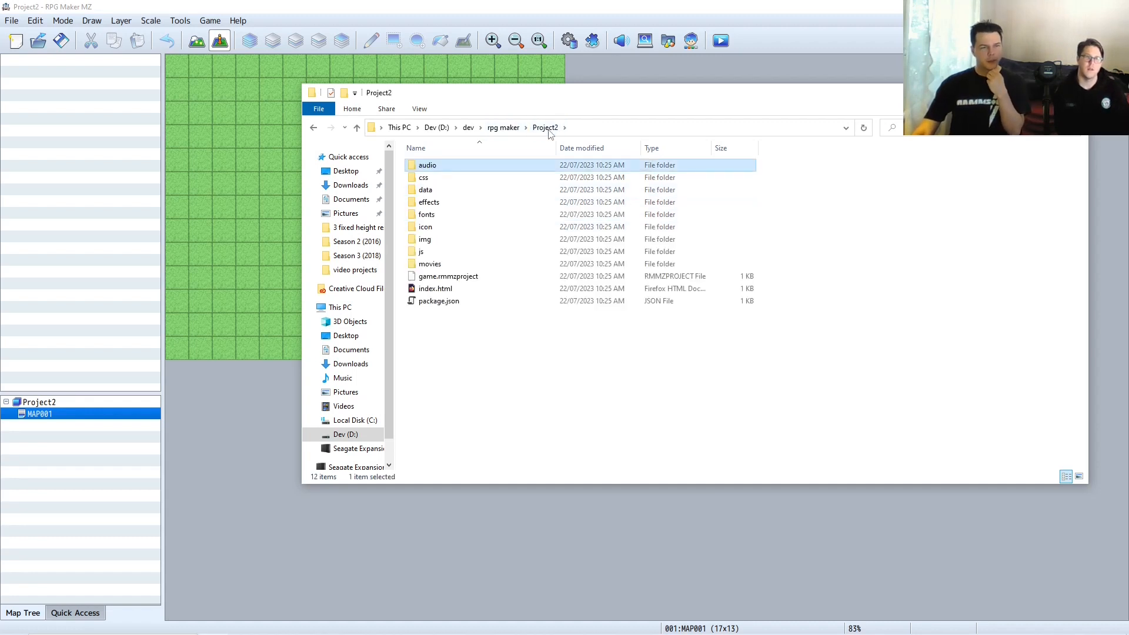
double_click(428, 190)
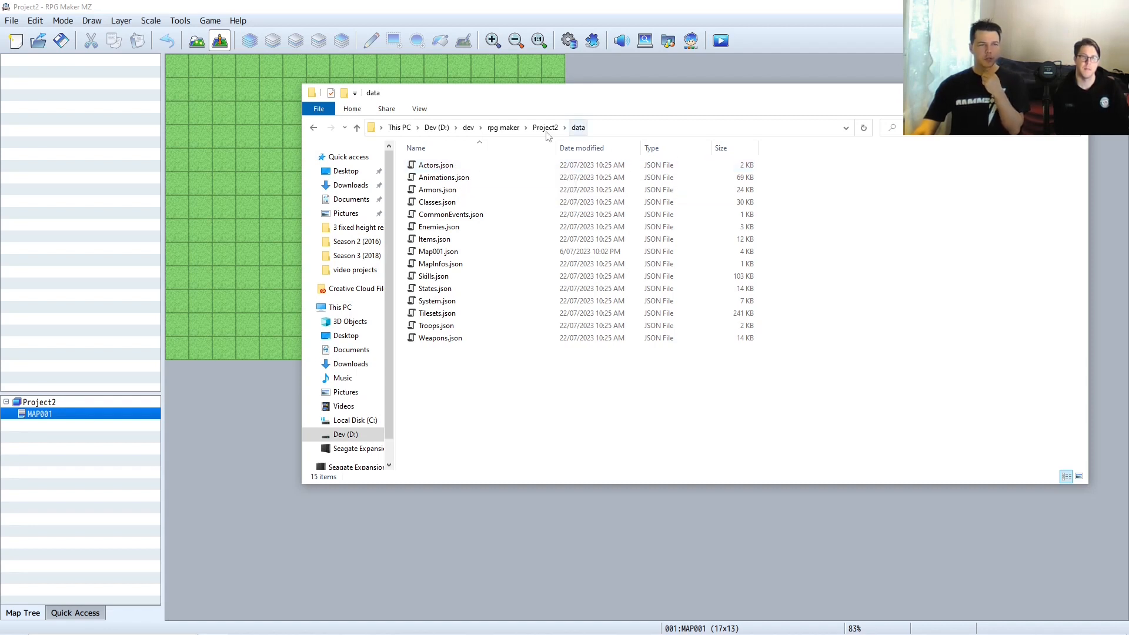
- Open Actors.json from the data folder in Notepad, examine its contents, and close both the file and the folder window
double_click(447, 166)
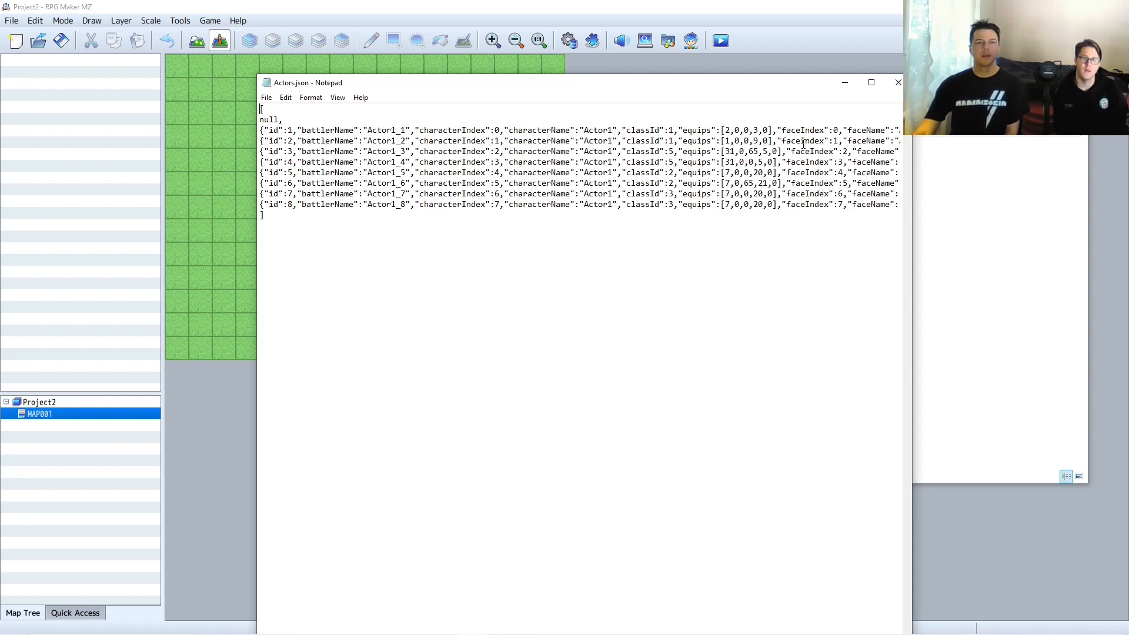
left_click(898, 84)
left_click(799, 412)
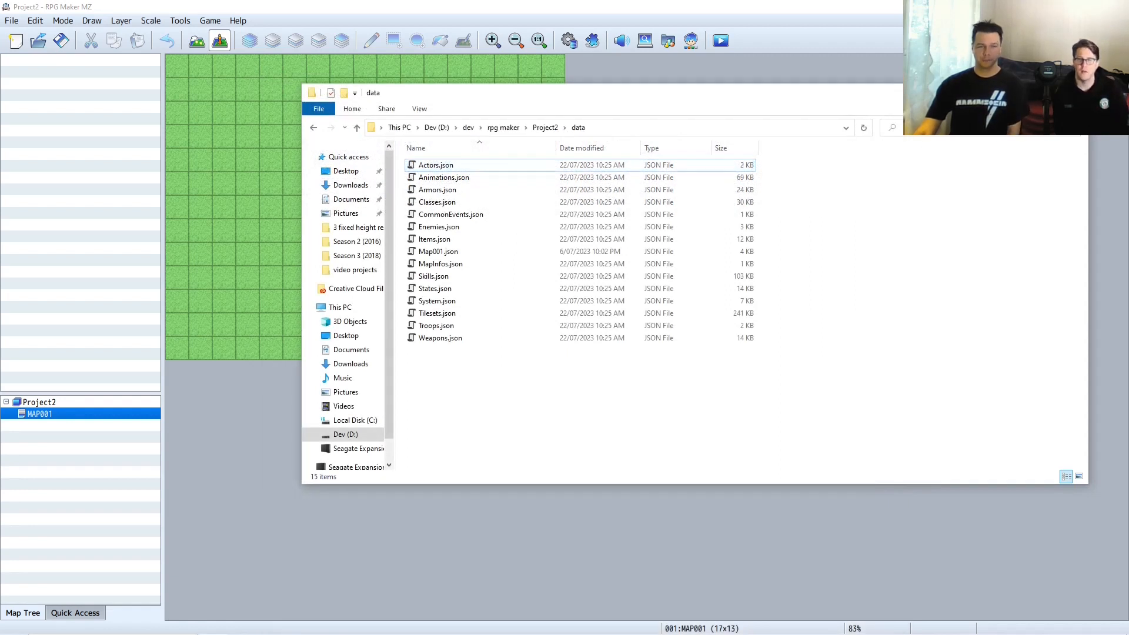
left_click(1021, 93)
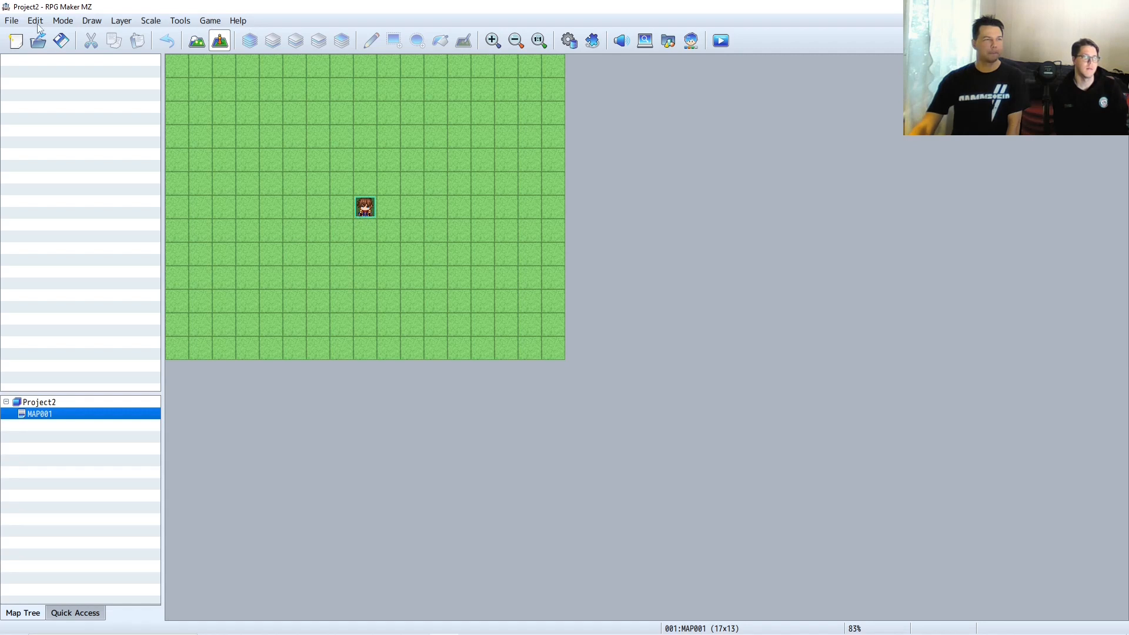
- Save the game and try to create a Windows distribution package with the default deployment options, cancelling it during creation
left_click(13, 21)
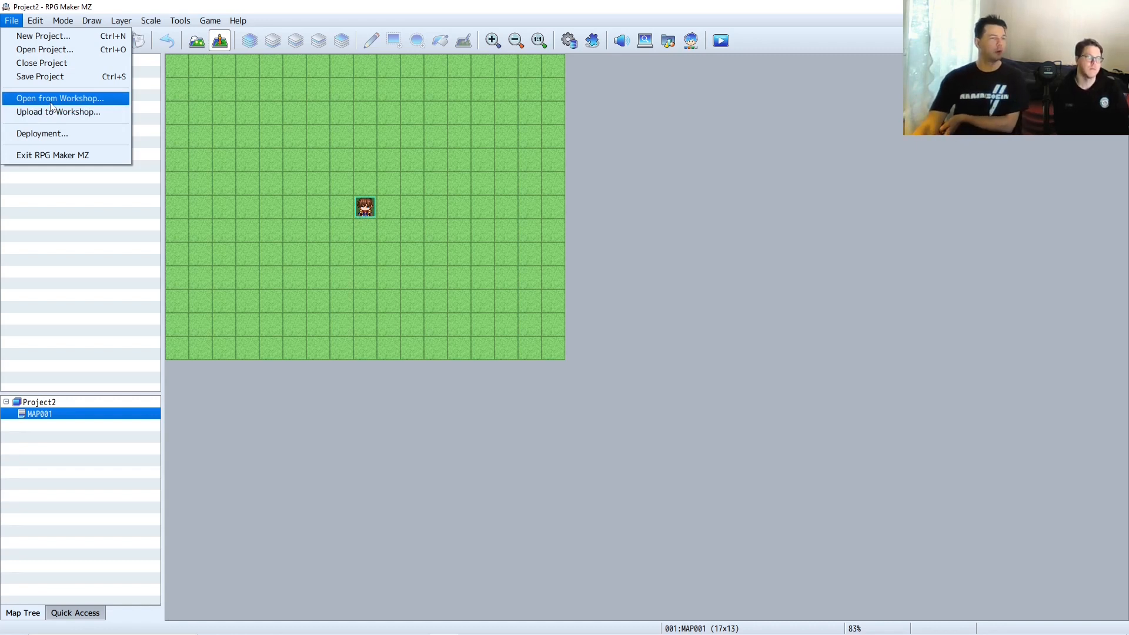
left_click(70, 140)
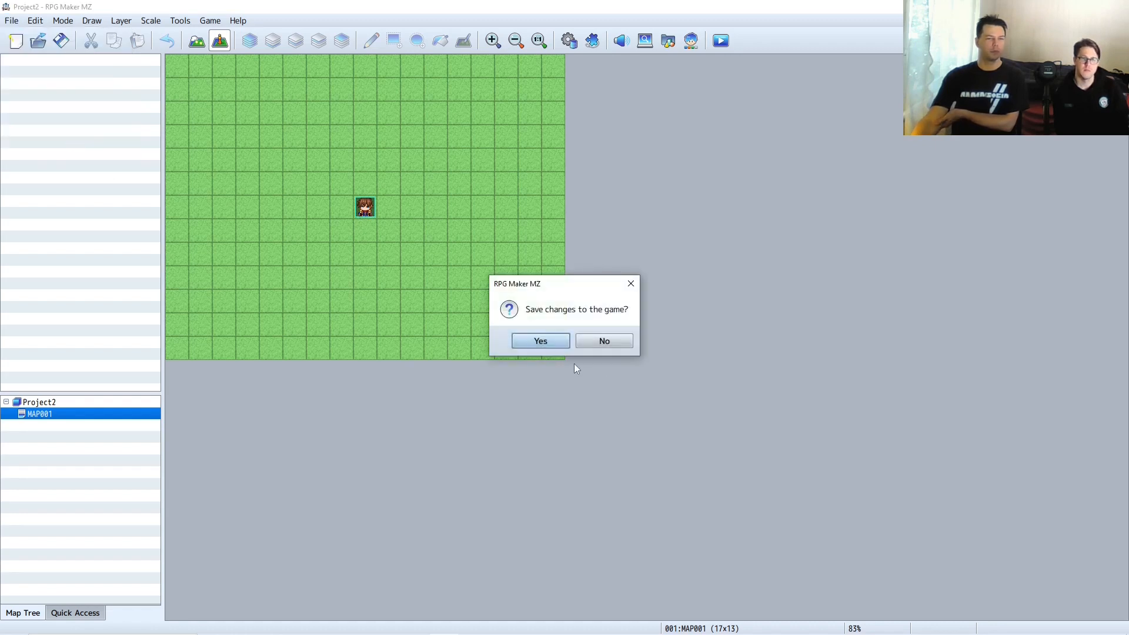
left_click(541, 344)
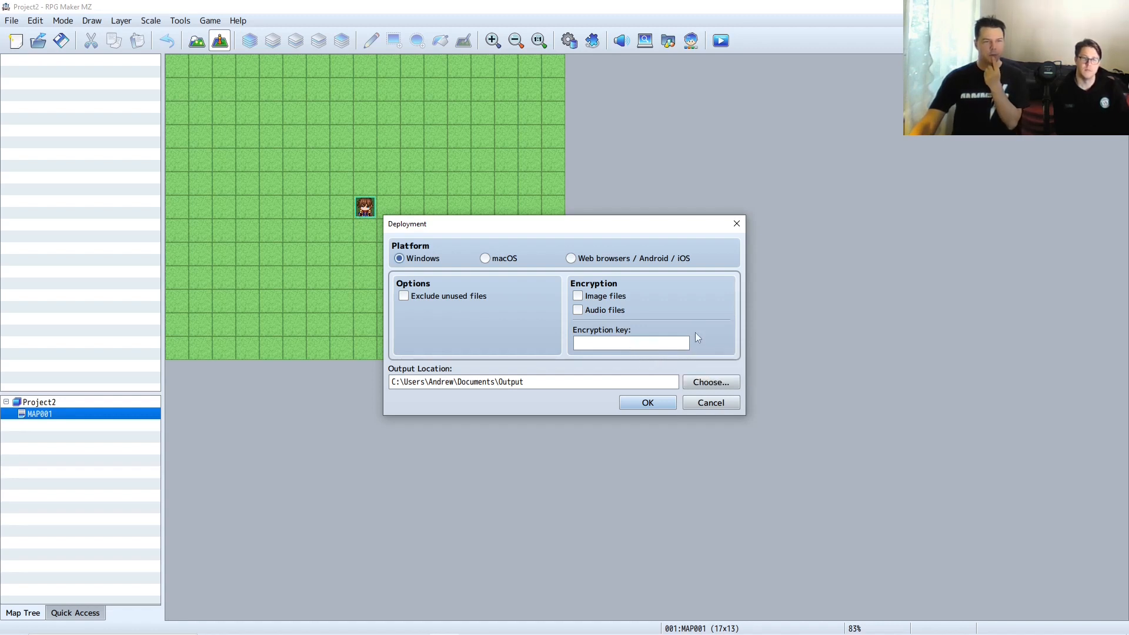
left_click(647, 404)
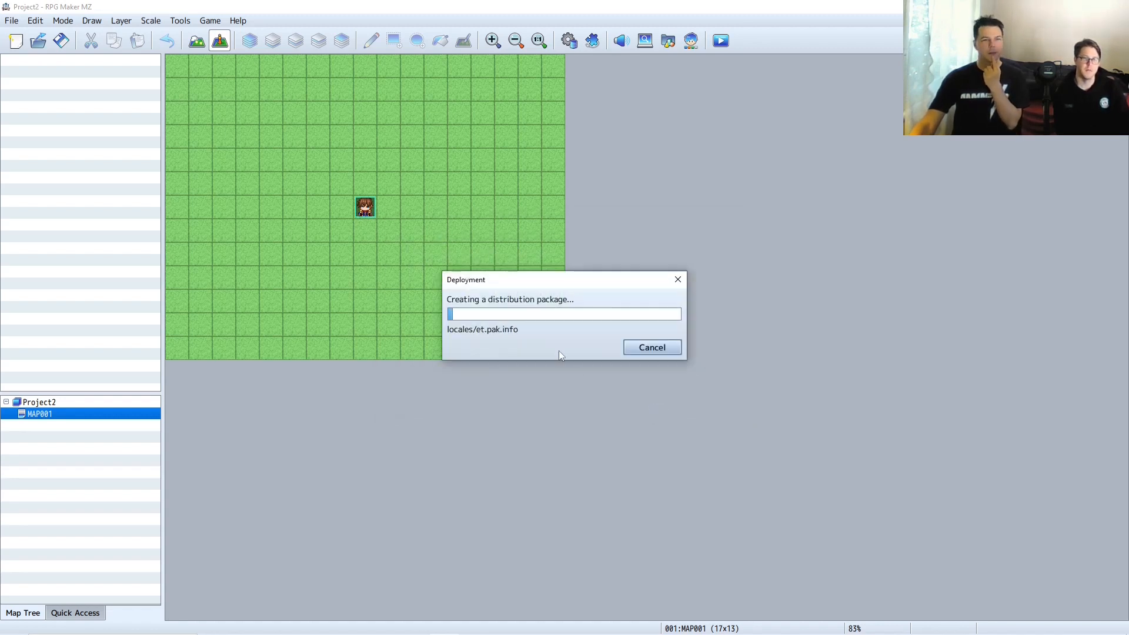
left_click(652, 348)
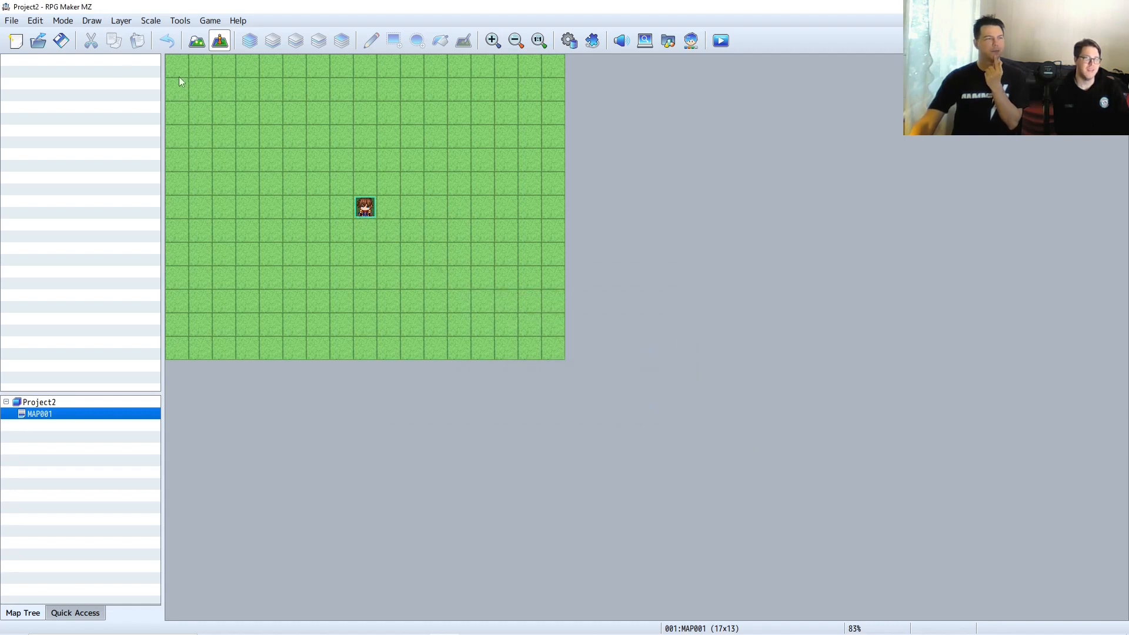
- Look over the available edit, mode and draw commands and switch from event editing to map editing mode
left_click(37, 21)
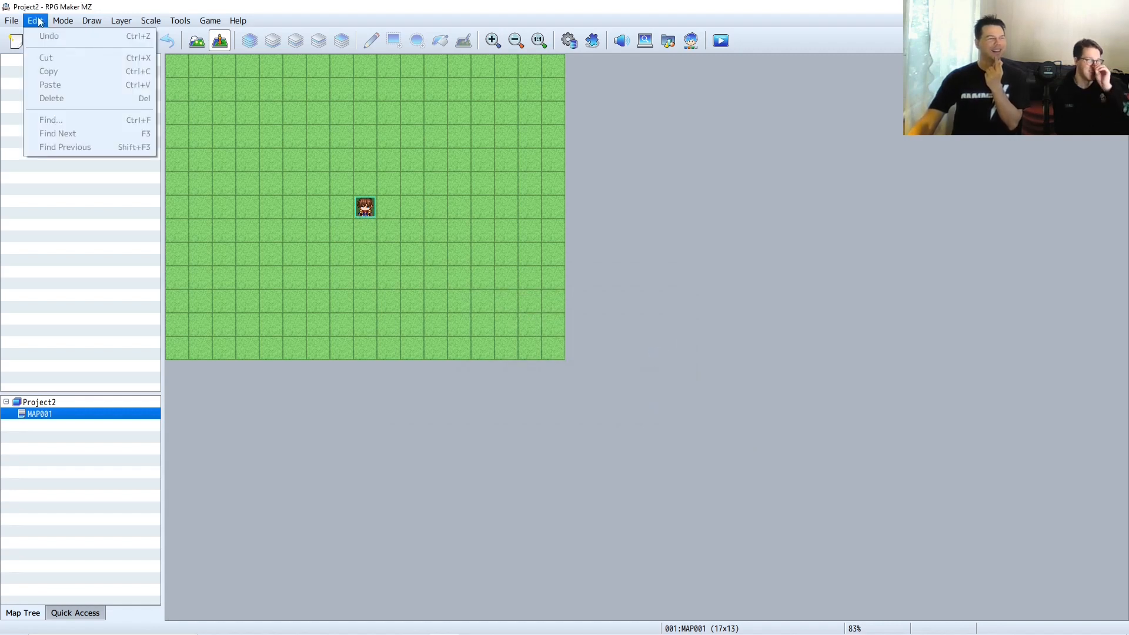
mouse_move(62, 21)
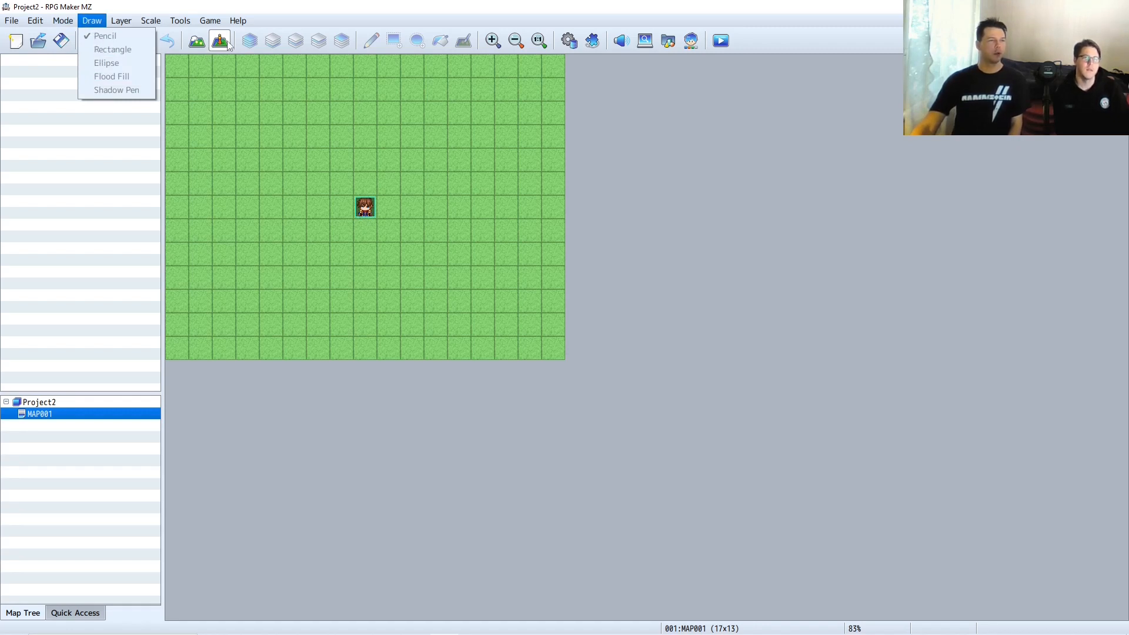
left_click(232, 83)
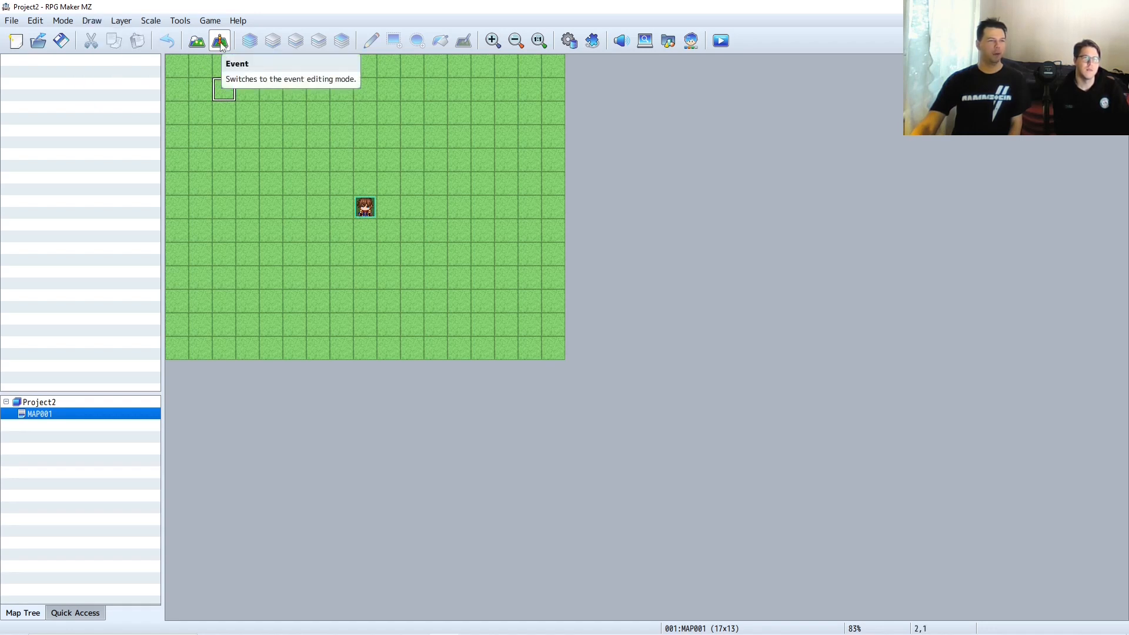
left_click(198, 43)
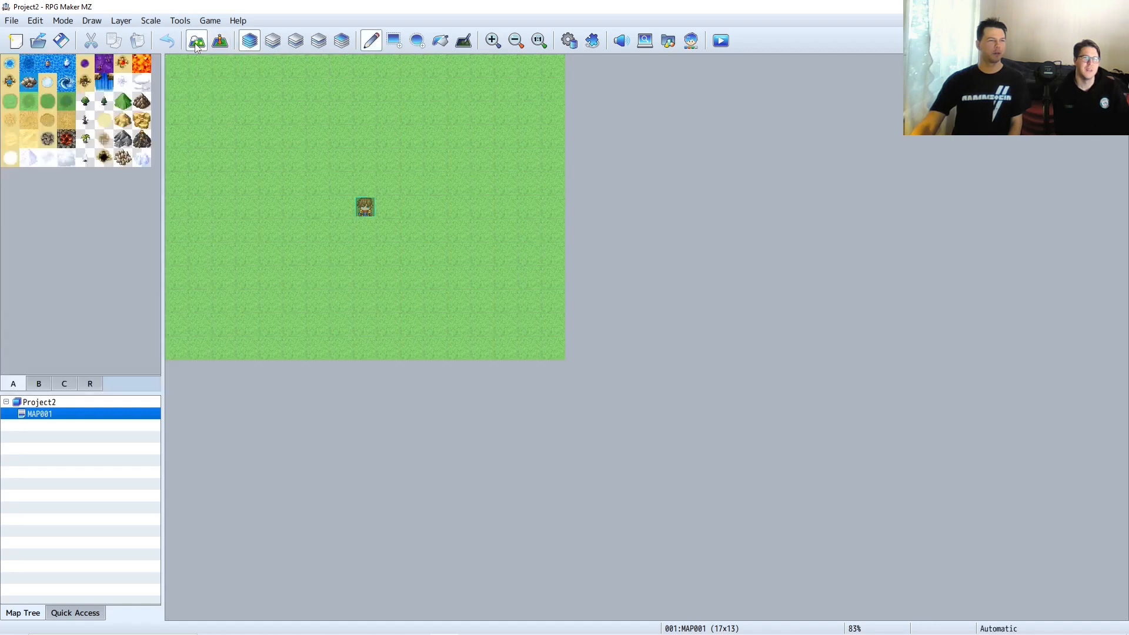
- Examine the drawing tools, map layers, zoom commands and project tools available in map editing mode
left_click(93, 21)
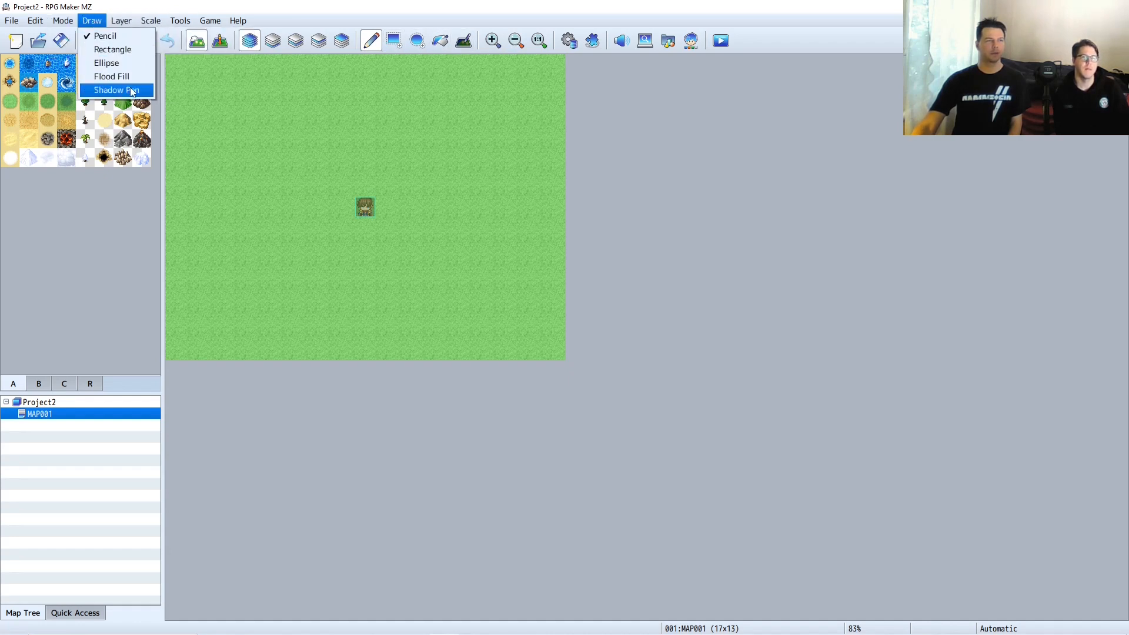
mouse_move(121, 21)
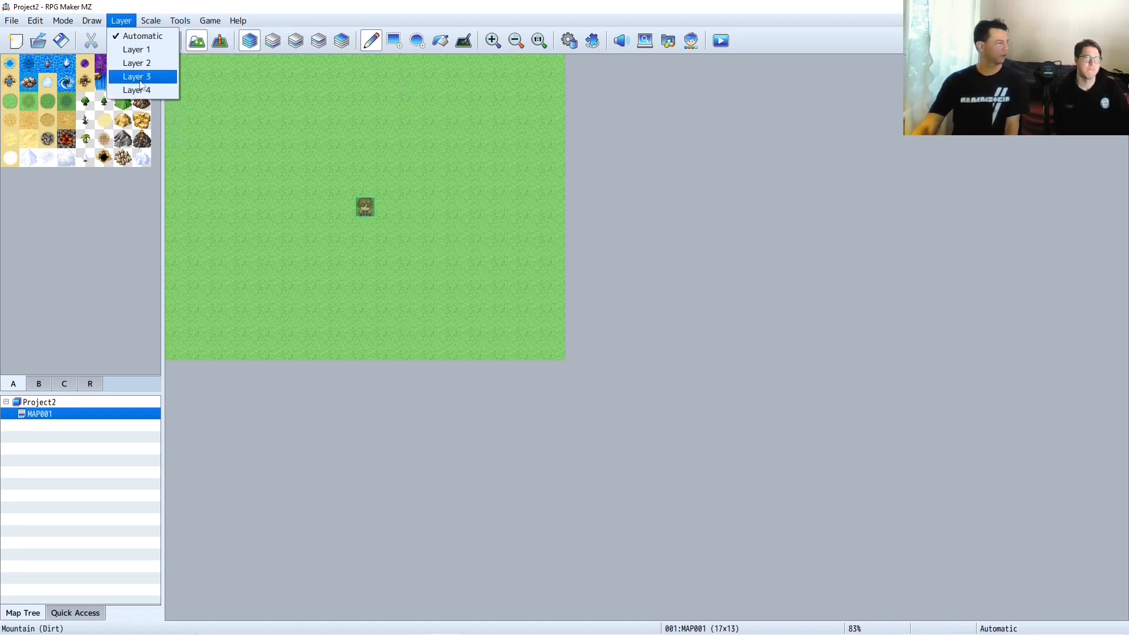
mouse_move(147, 20)
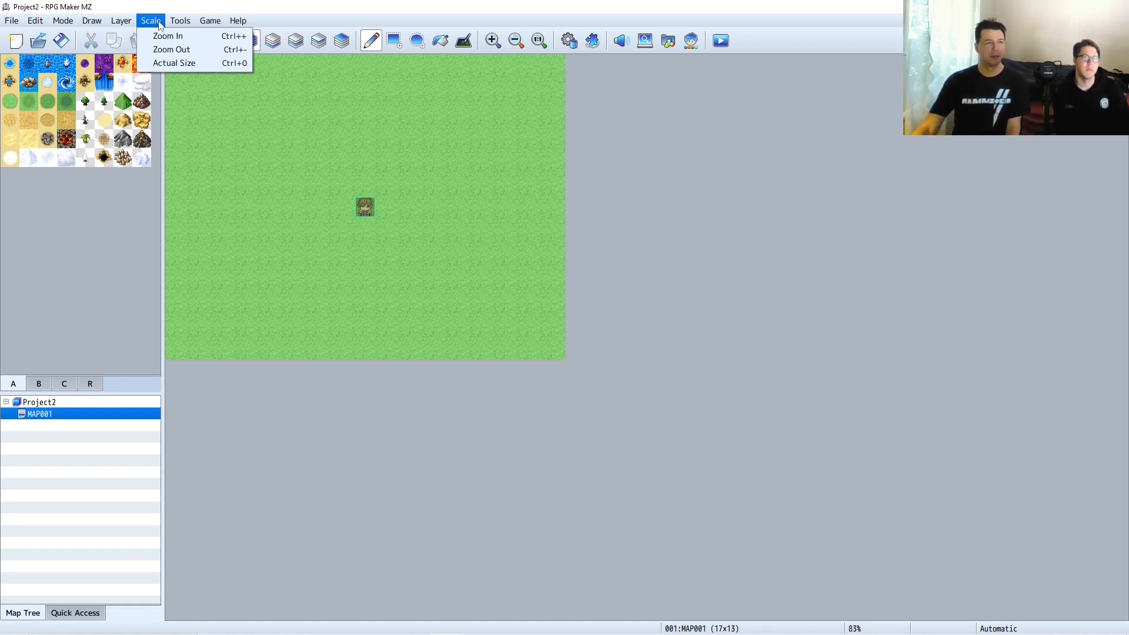
mouse_move(184, 22)
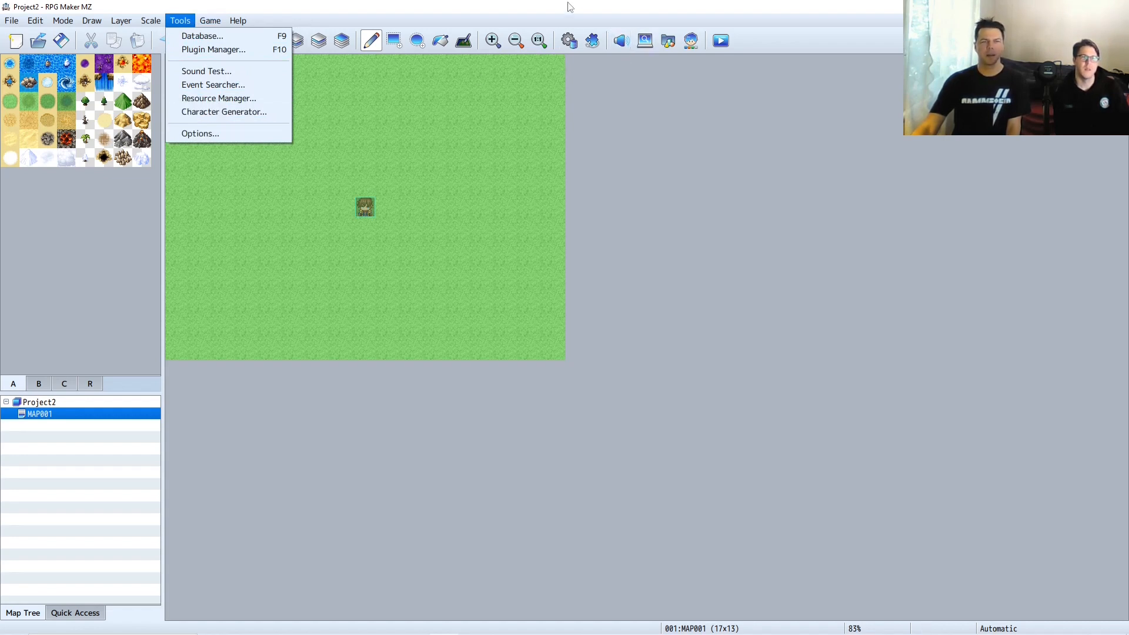
- Open the Character Generator, examine its part categories, variations and sprite preview, and close it
left_click(617, 45)
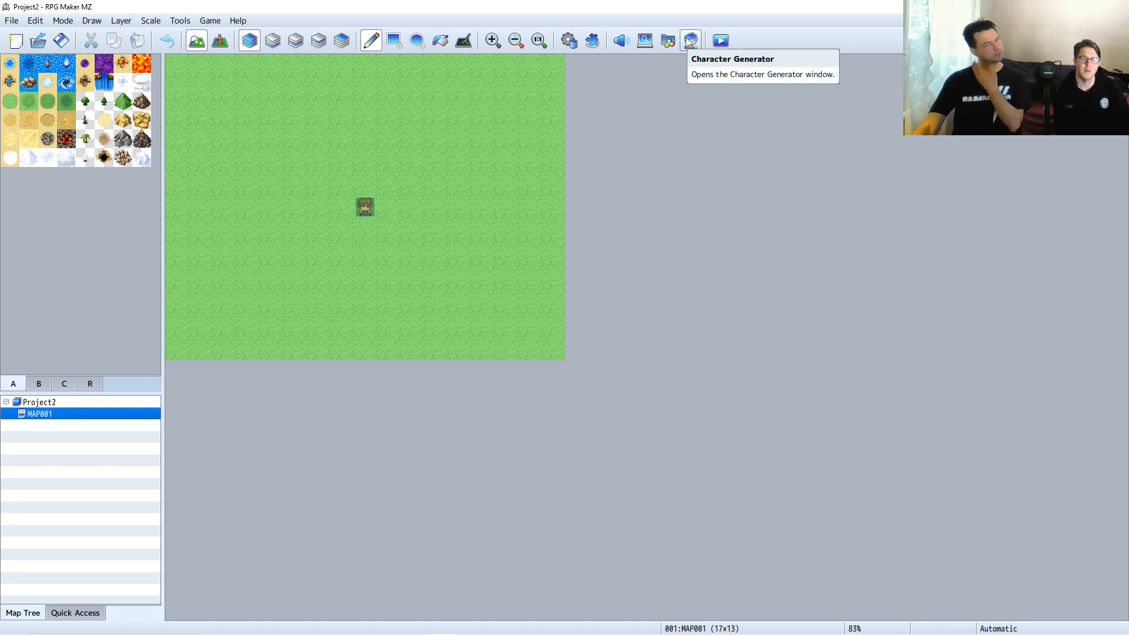
left_click(691, 40)
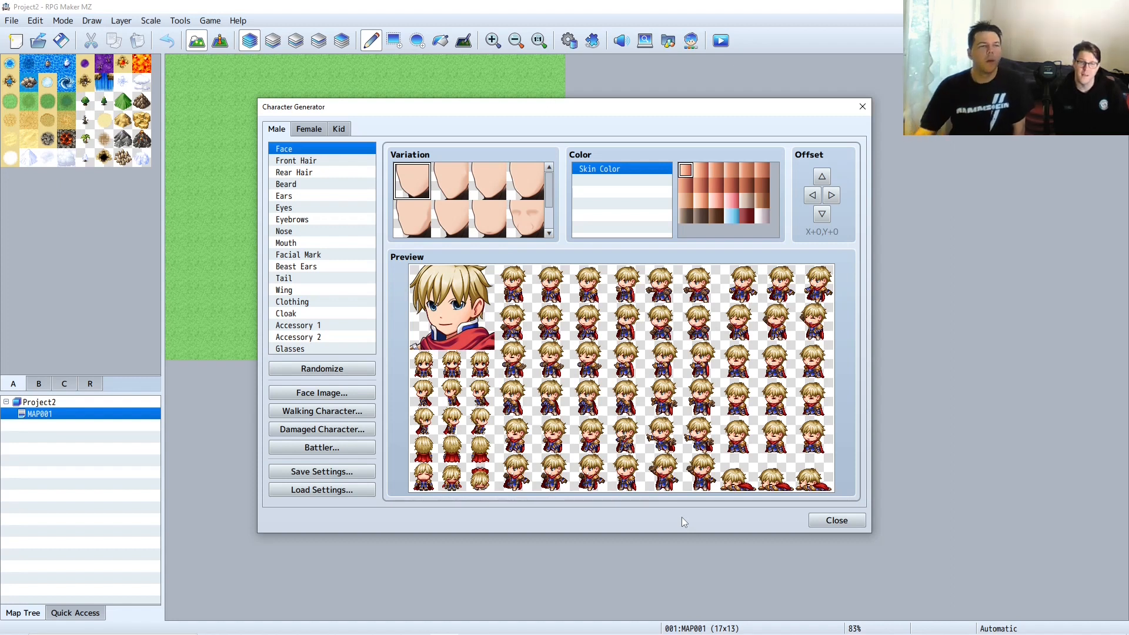
left_click(861, 106)
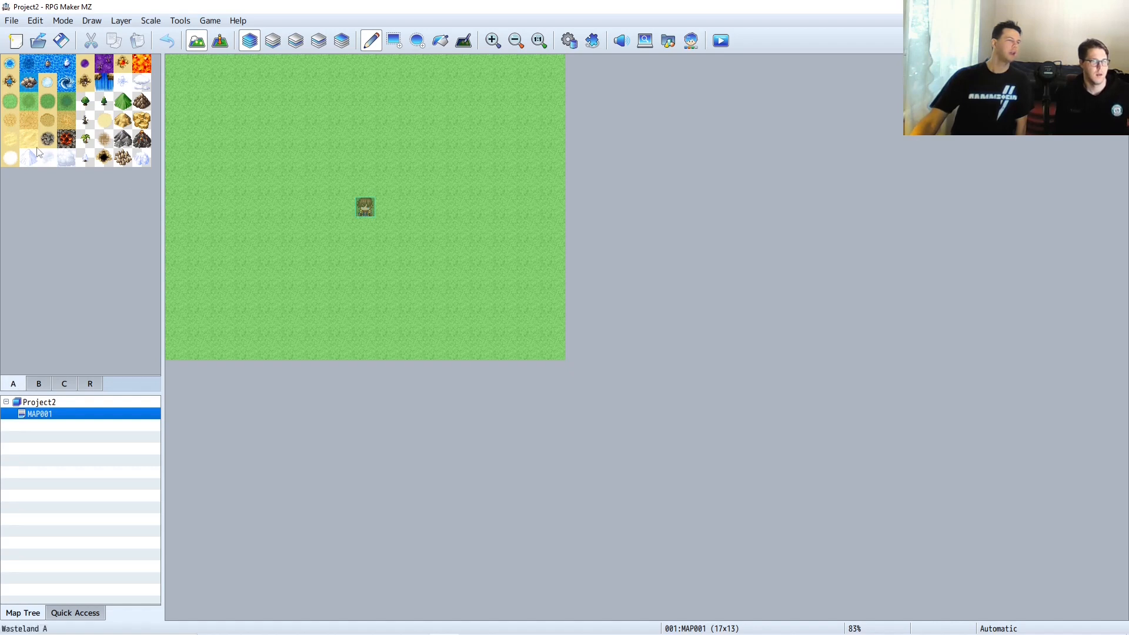
- Look through tile palettes B, C and the region IDs in R, and return to palette A
left_click(40, 384)
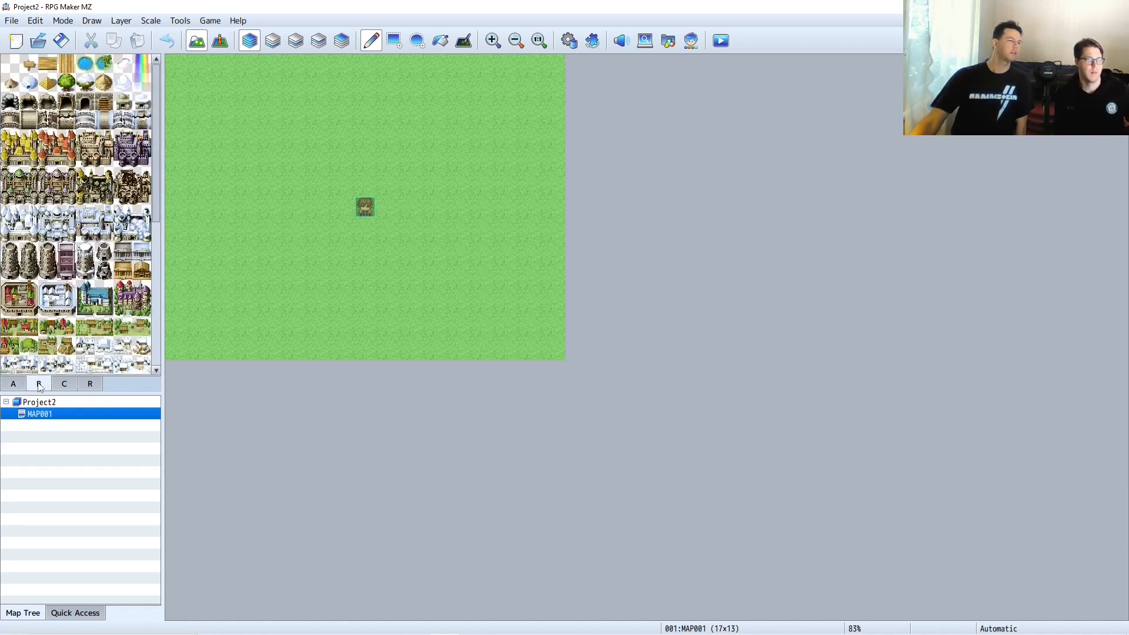
left_click(64, 385)
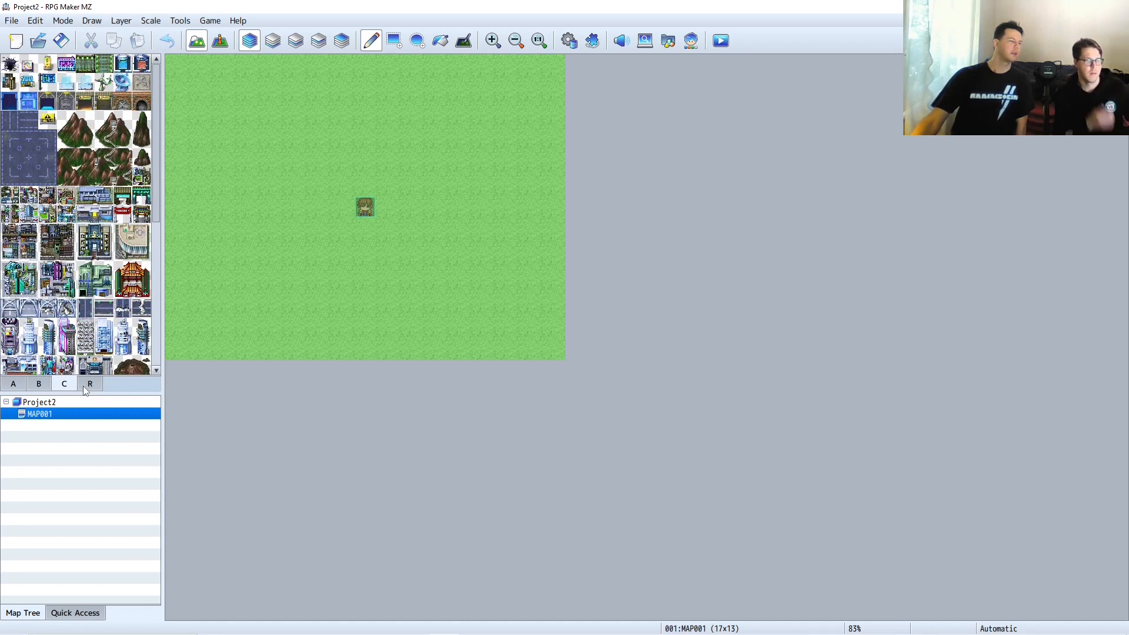
left_click(85, 386)
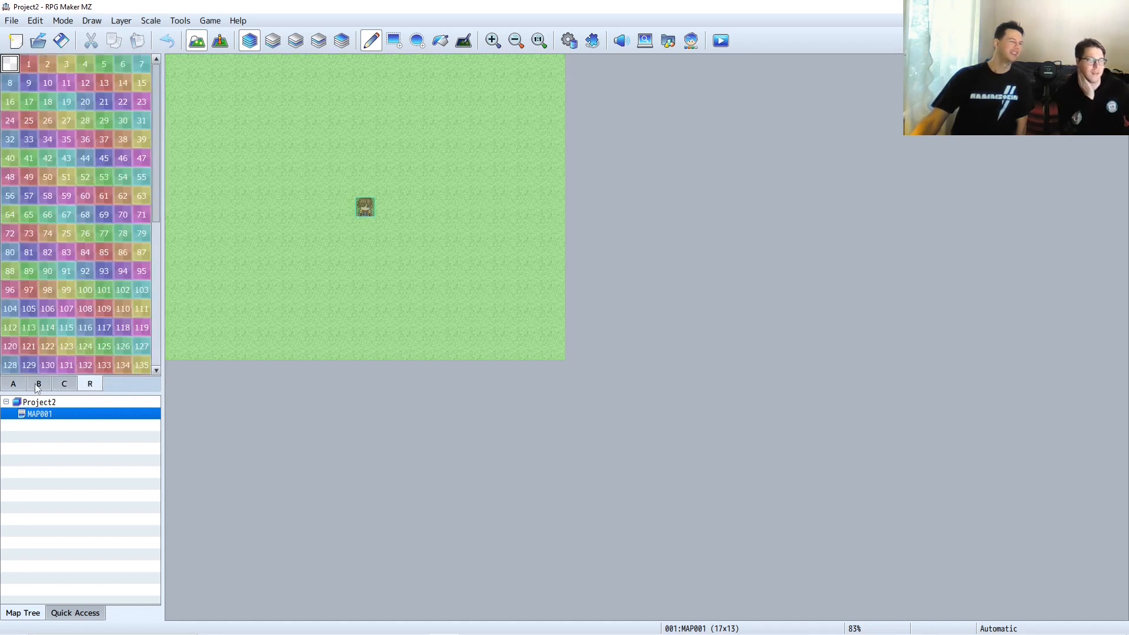
left_click(11, 385)
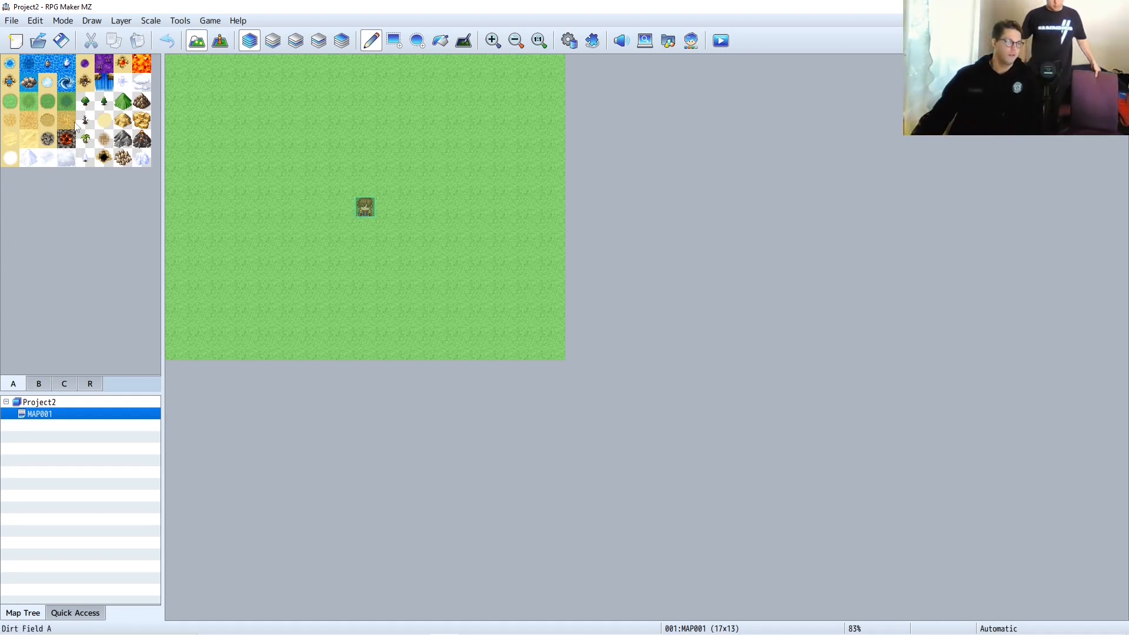
- Paint four Mountain (Dirt) tiles side by side from column 10 to 13 in row 5 of the map
left_click(126, 103)
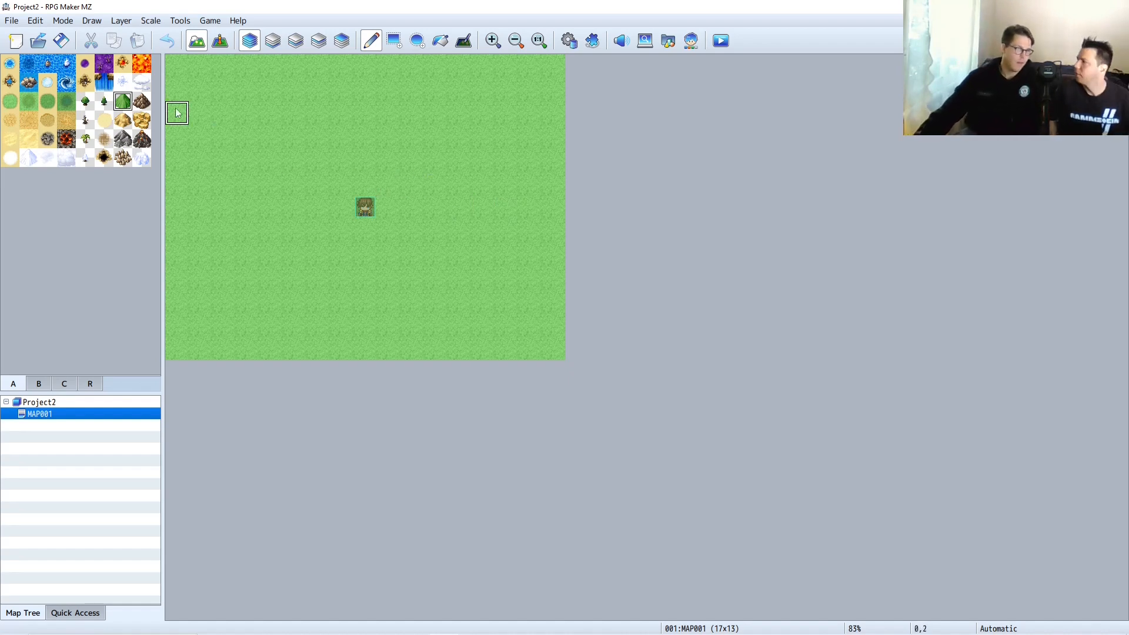
left_click(141, 101)
left_click(412, 184)
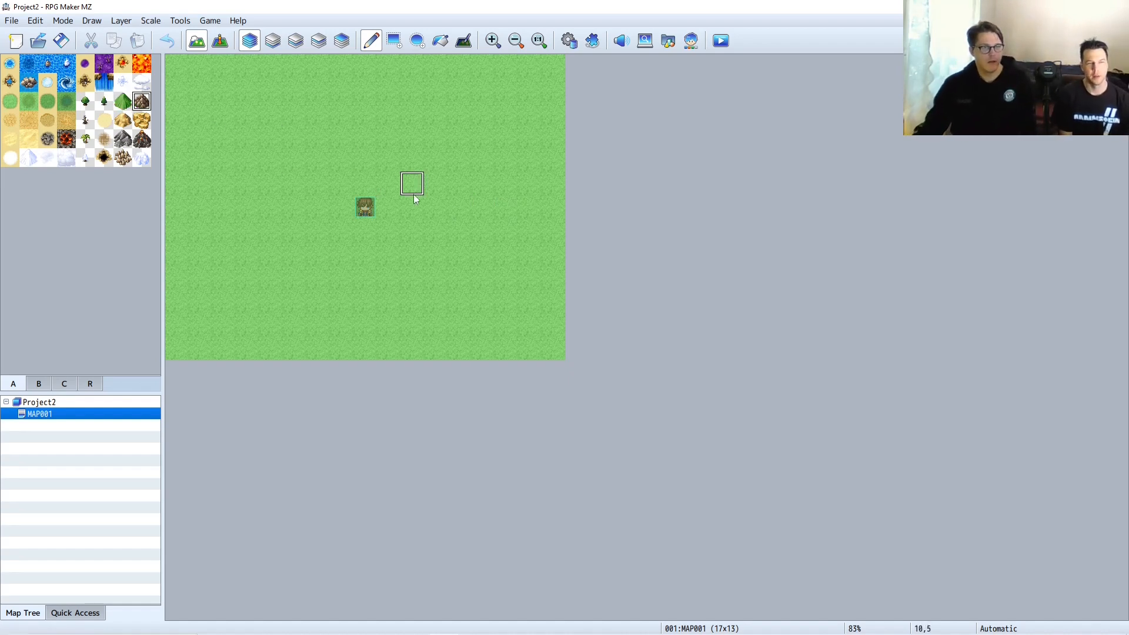
left_click(436, 184)
left_click(460, 184)
left_click(483, 184)
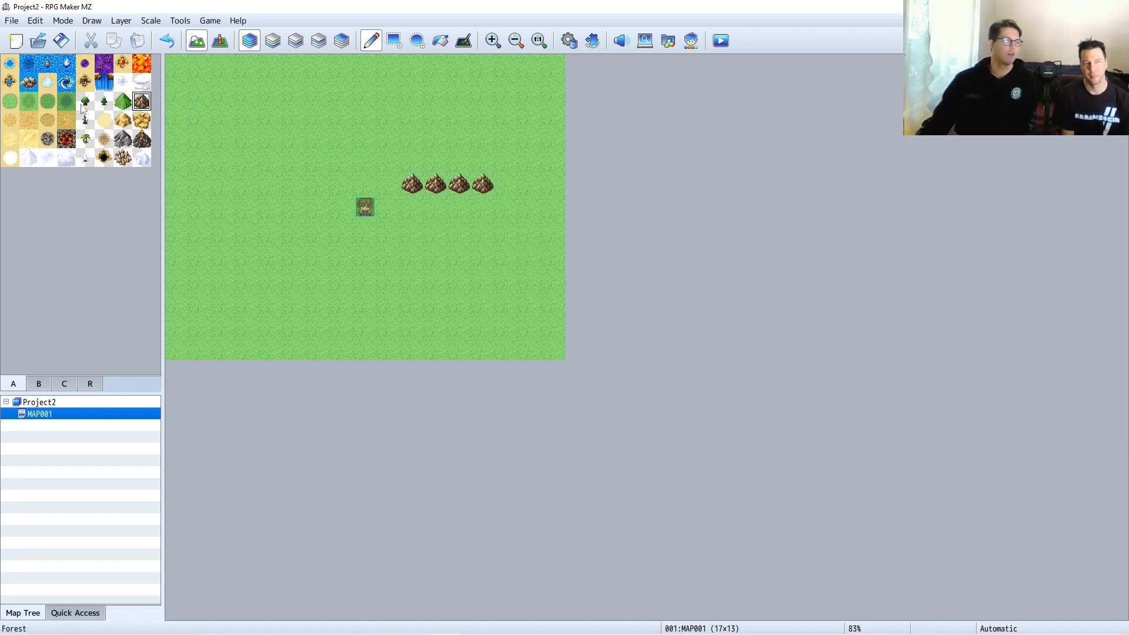
- Extend the mountain row with six more Mountain (Dirt) tiles from column 9 back to column 4
left_click(104, 139)
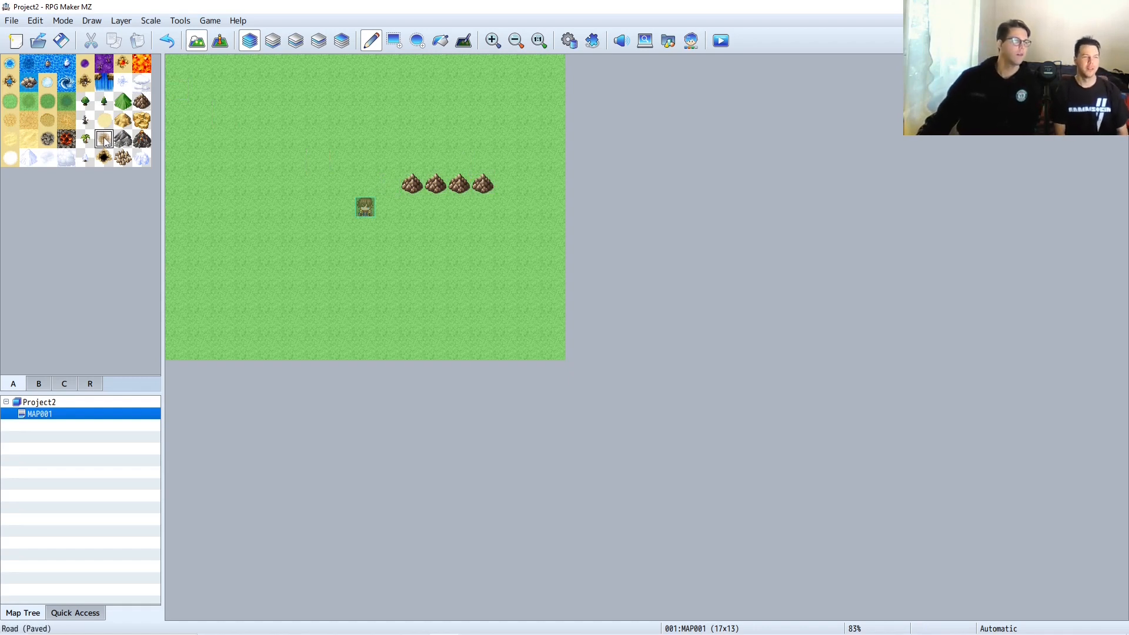
left_click(142, 101)
left_click(388, 184)
left_click(342, 184)
left_click(366, 184)
left_click(318, 184)
left_click(271, 184)
left_click(294, 184)
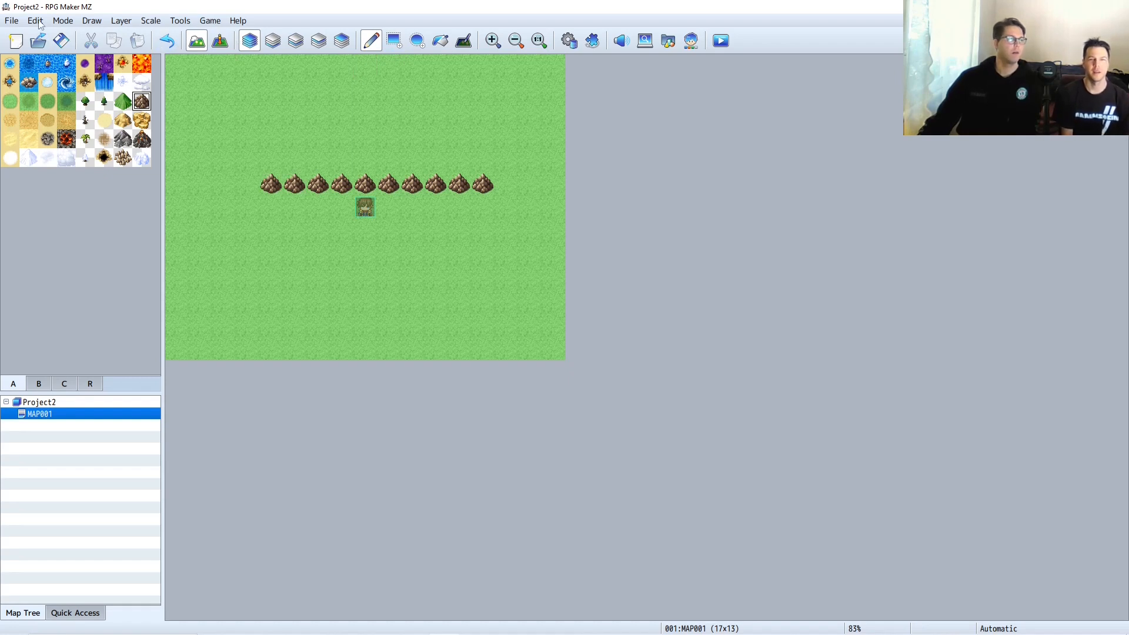
- Launch a playtest with the map changes saved and start a new game
left_click(722, 41)
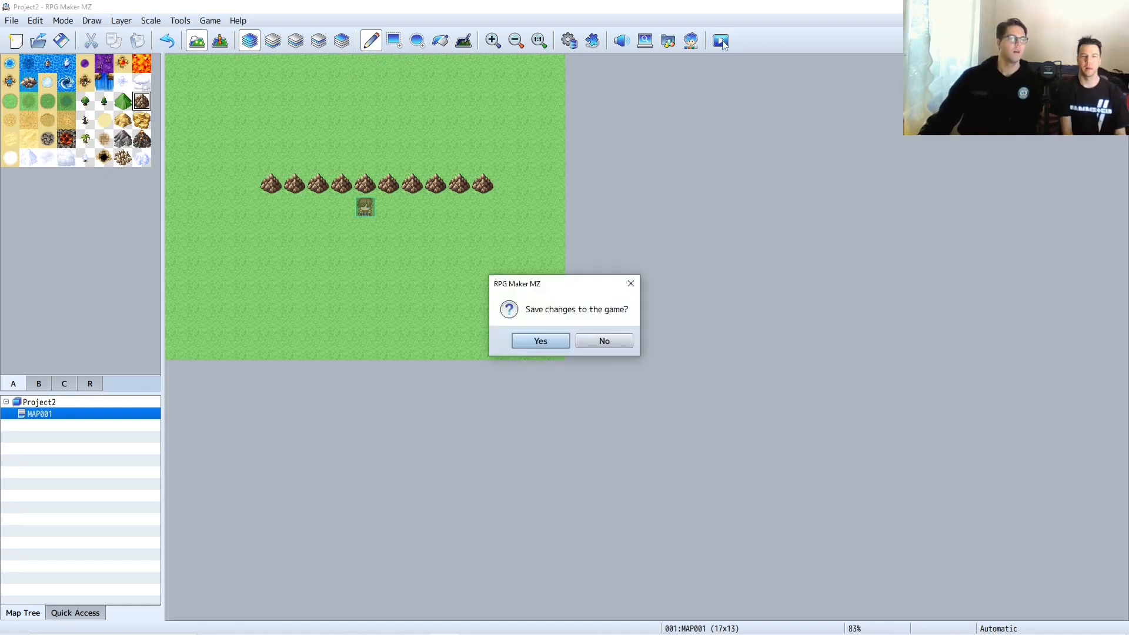
left_click(542, 344)
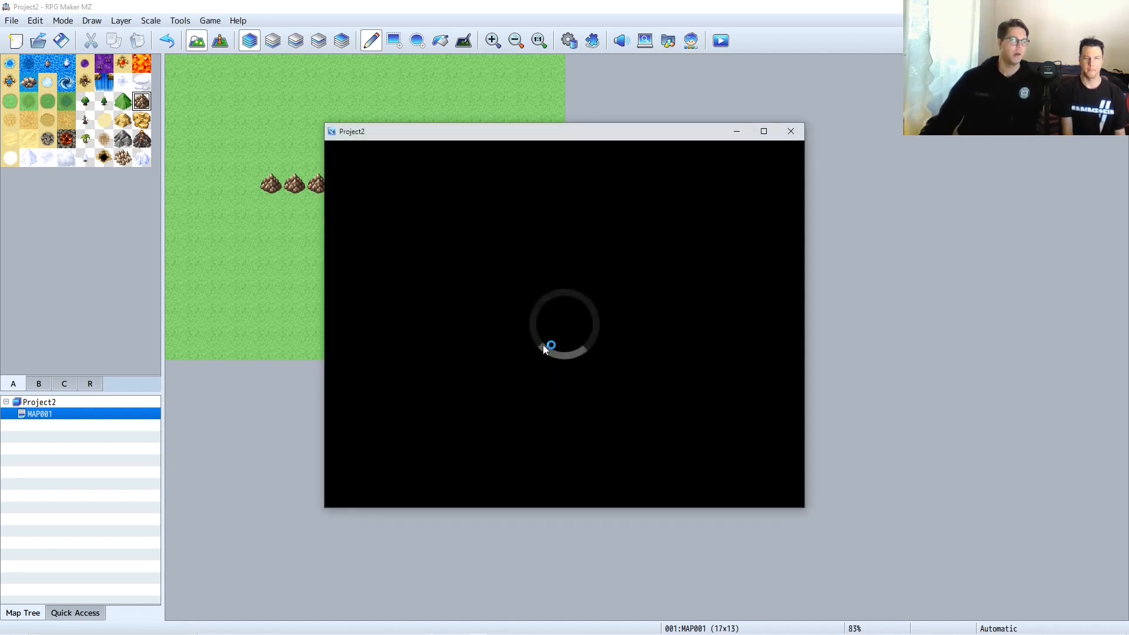
left_click(567, 380)
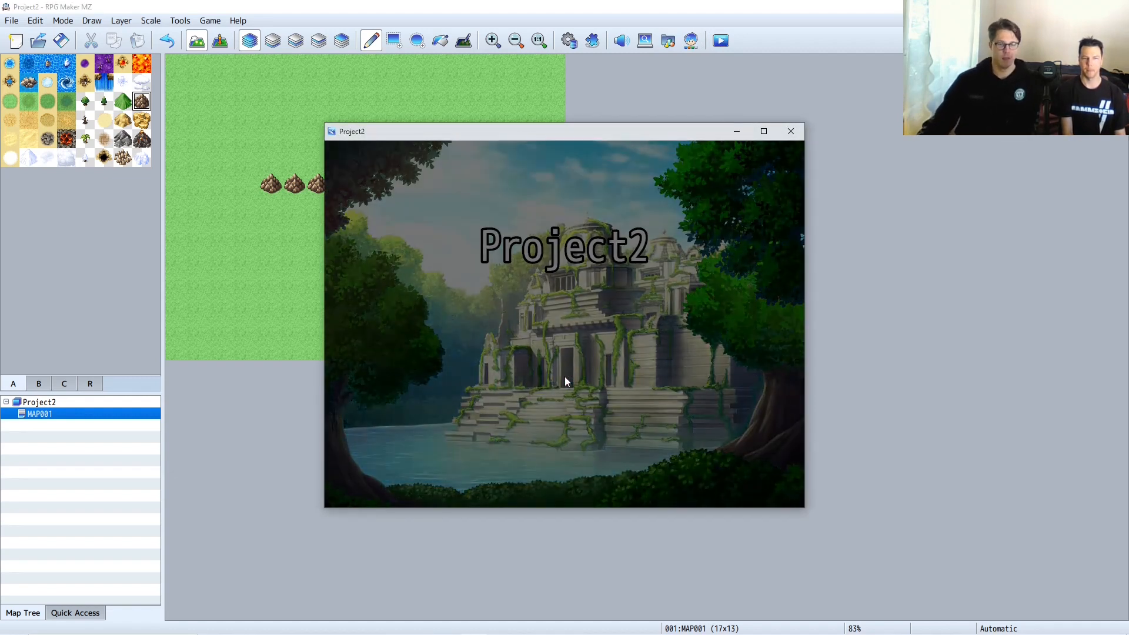
- Walk the party around the row of mountains to test it, bring up the party menu, and close the playtest
key("Down")
key("Down")
key("Down")
key("Down")
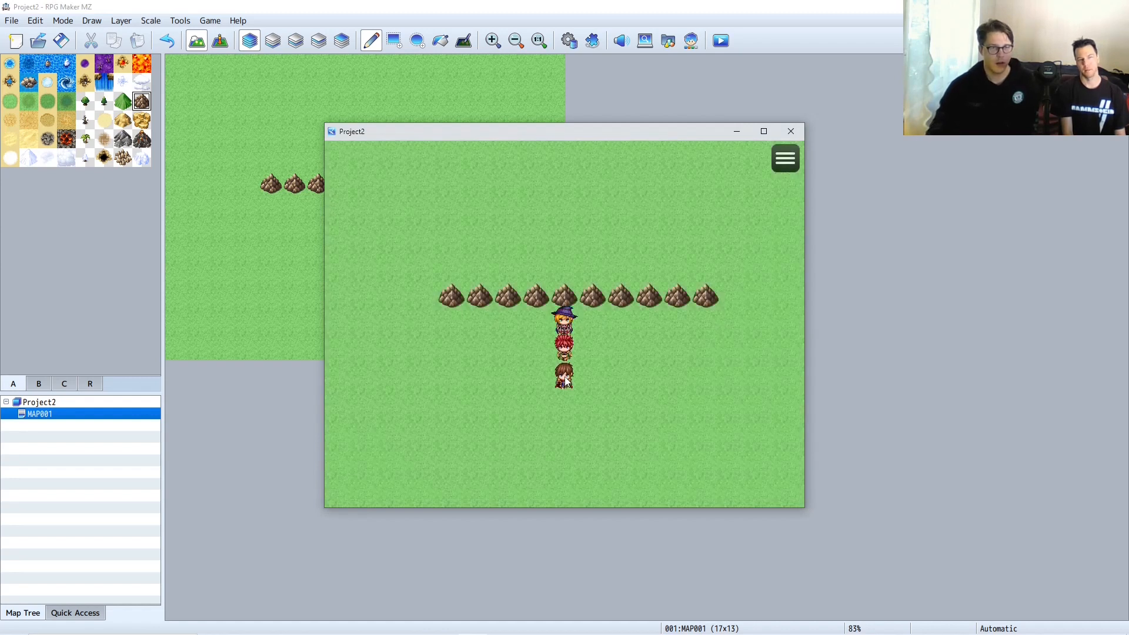
key("Left")
key("Left")
key("Up")
key("Up")
key("Up")
key("Up")
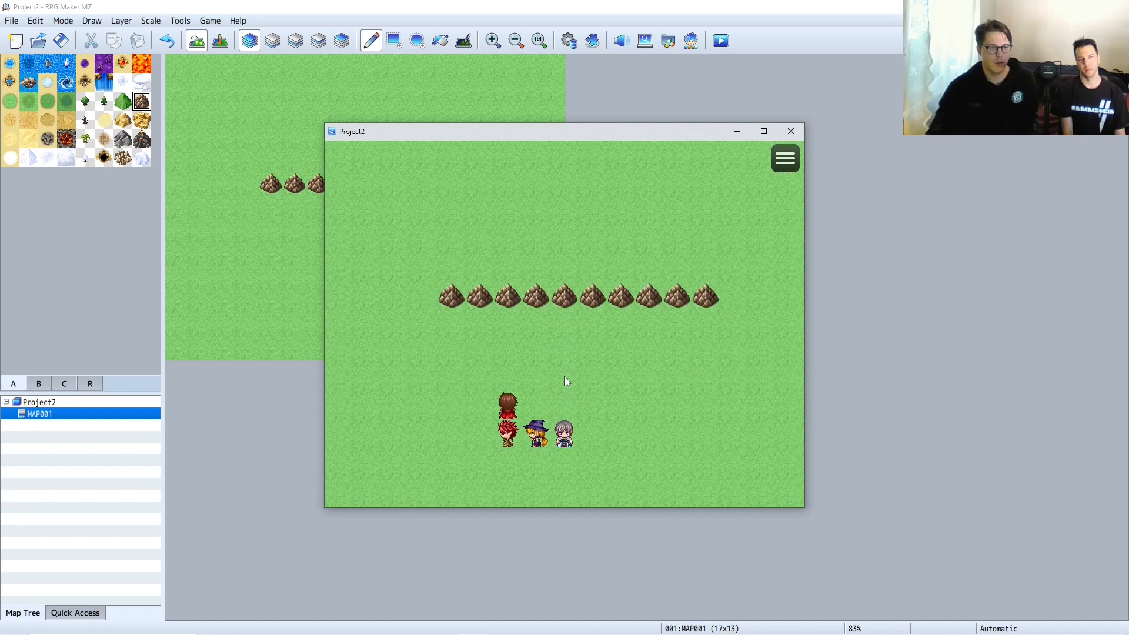
key("Right")
key("Right")
key("Right")
key("Right")
key("Right")
key("Right")
key("Right")
key("Right")
key("Right")
key("Up")
key("Up")
key("Left")
key("Left")
key("Right")
key("Down")
key("Down")
key("Left")
key("Left")
key("Left")
key("Left")
left_click(786, 165)
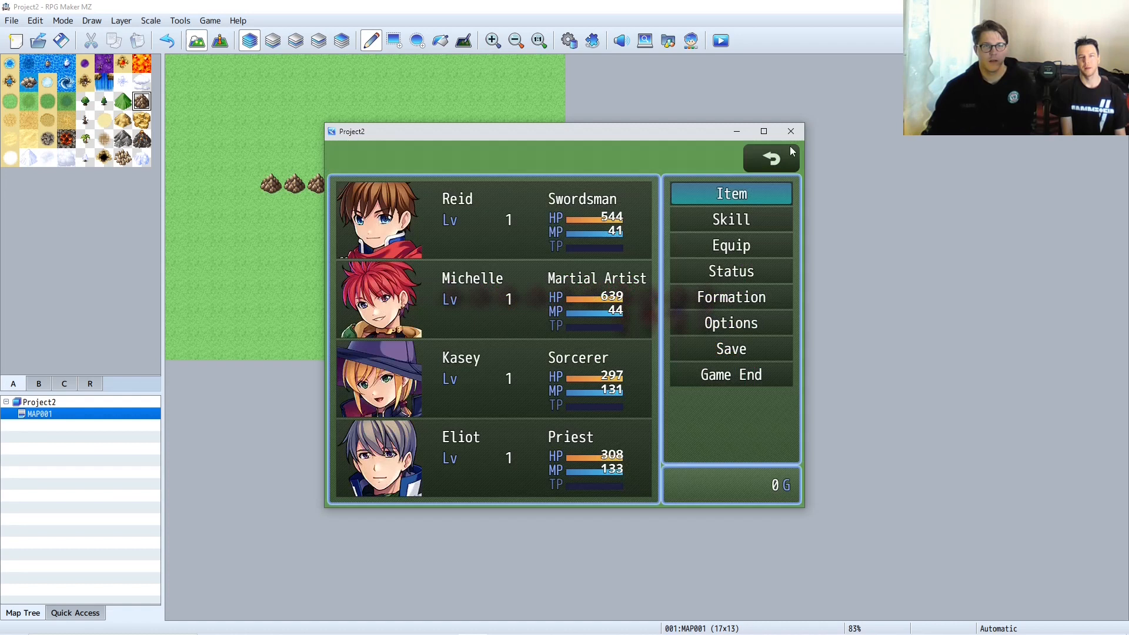
left_click(791, 135)
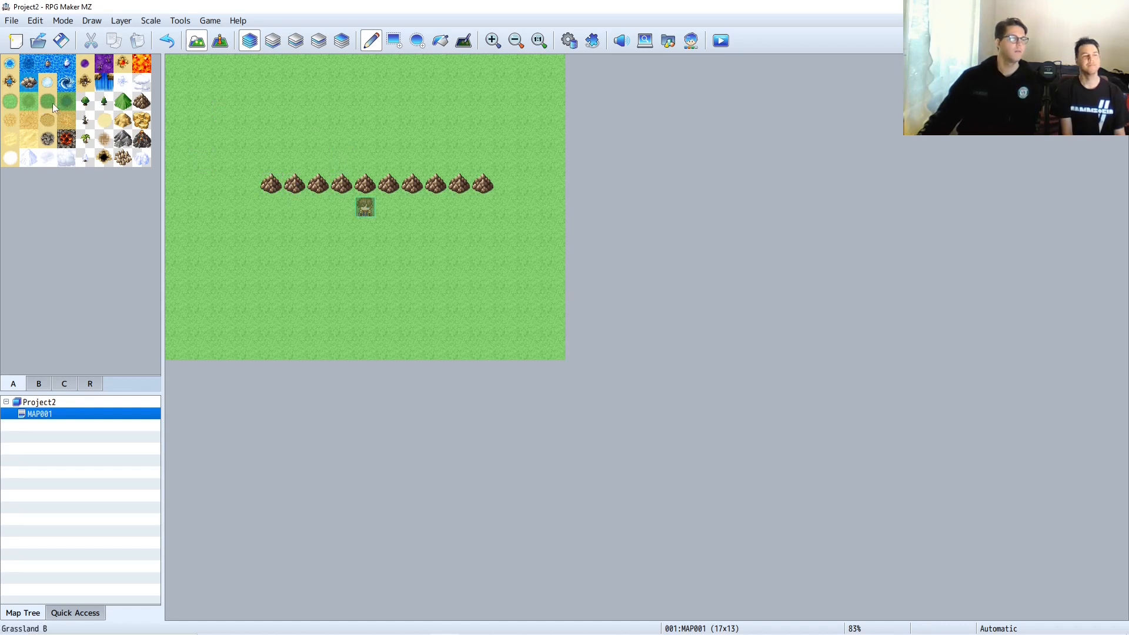
- Paint plain grassland over the whole row of dirt mountains in row 5 of the map
left_click(10, 102)
left_click_drag(273, 186, 384, 187)
left_click(365, 186)
left_click(412, 186)
left_click(436, 186)
left_click(482, 186)
left_click(459, 186)
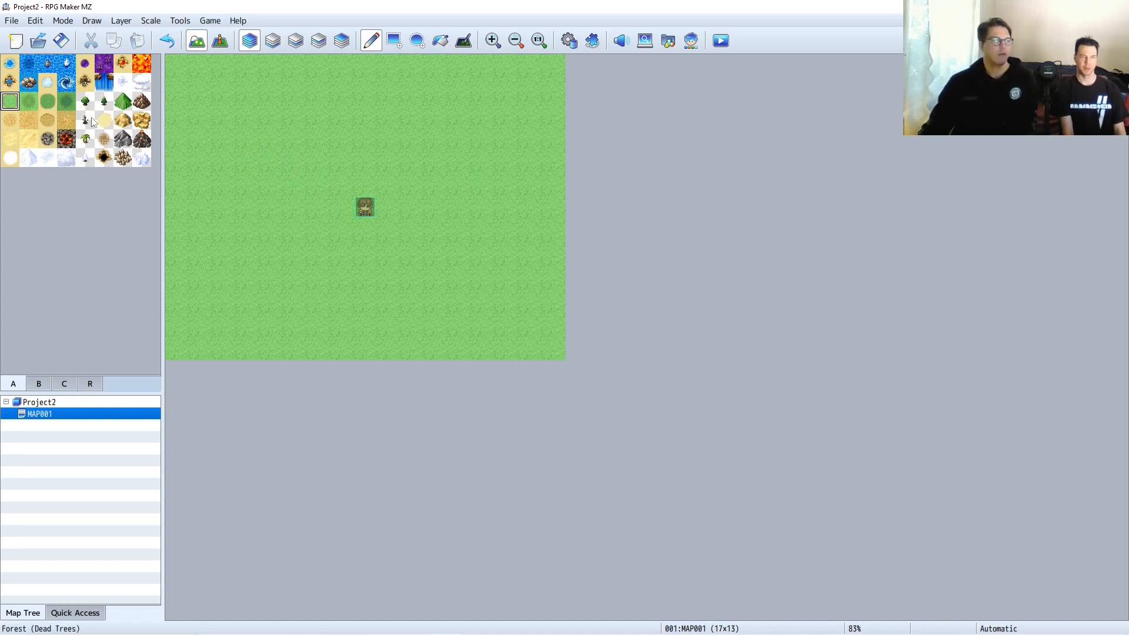
- Try a rocks-in-water tile at column 9, row 3 of the map, and paint it back over with plain grassland
left_click(29, 82)
left_click(388, 137)
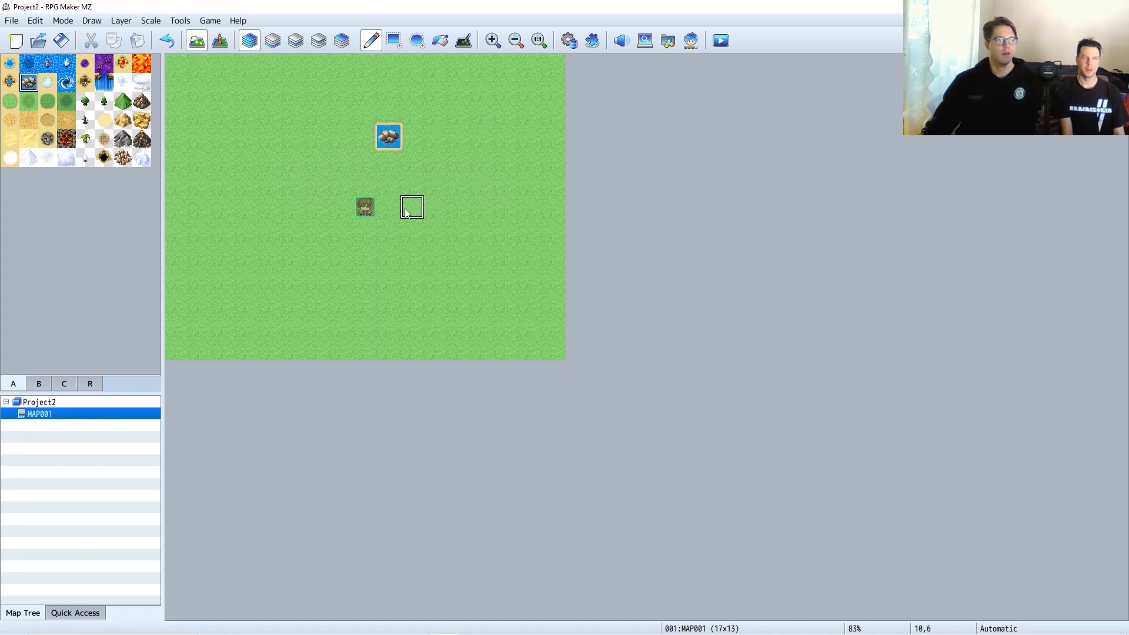
left_click(10, 101)
left_click(388, 136)
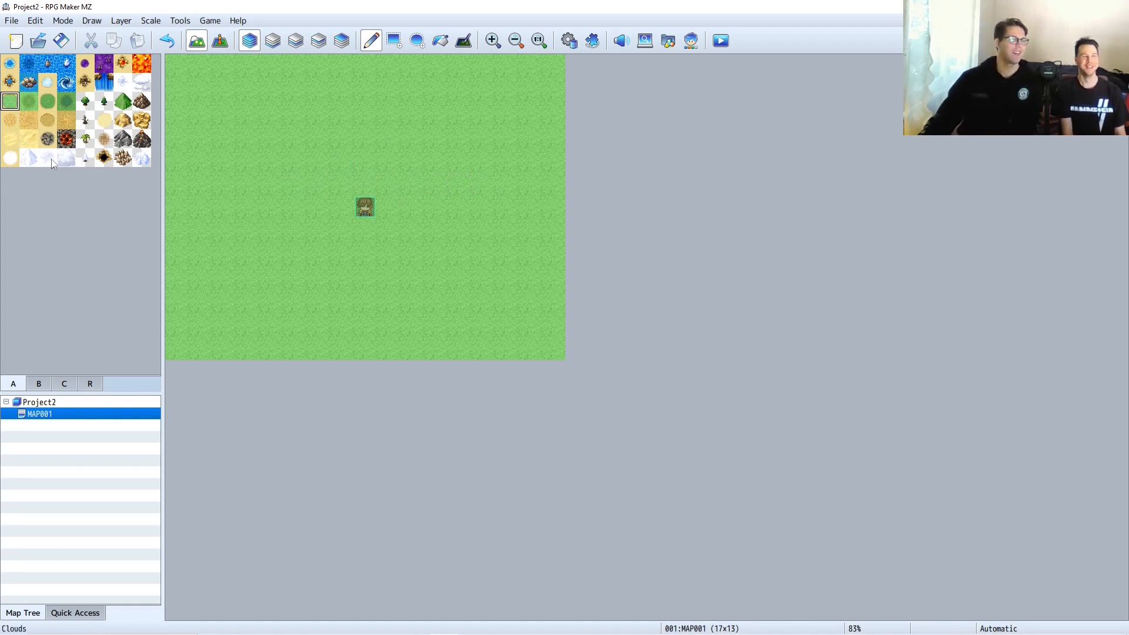
- Paint a vertical strip of darker grassland in column 6 from row 1 down to row 12
left_click(34, 105)
left_click_drag(321, 176, 321, 352)
left_click_drag(311, 180, 315, 89)
- Place five single conifer tiles in column 3 at rows 2, 4, 6, 8 and 10
left_click(106, 103)
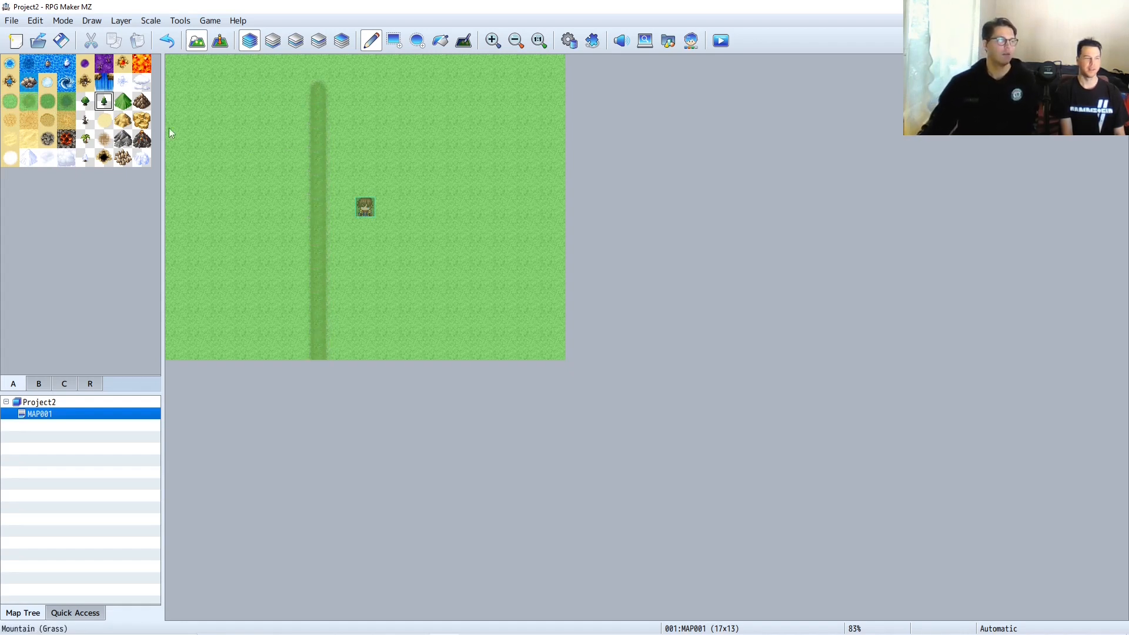
left_click(248, 183)
left_click(252, 232)
left_click(247, 254)
left_click(248, 301)
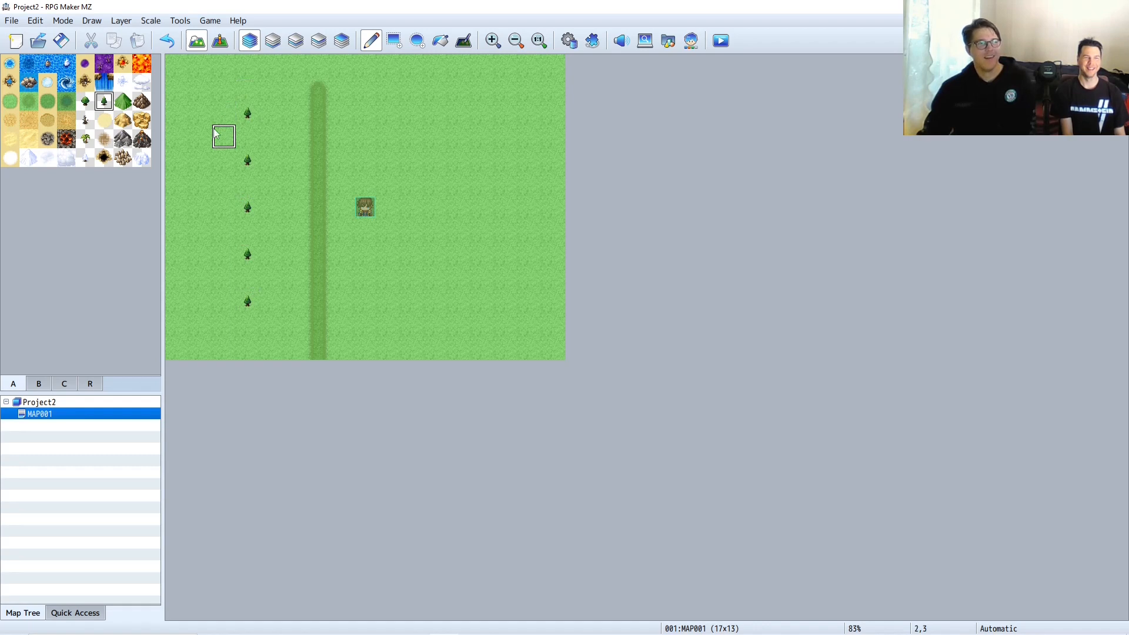
- Place a matching line of five conifer tiles in column 9, again on every second row from 2 to 10
left_click(392, 113)
left_click(389, 160)
left_click(389, 213)
left_click(389, 254)
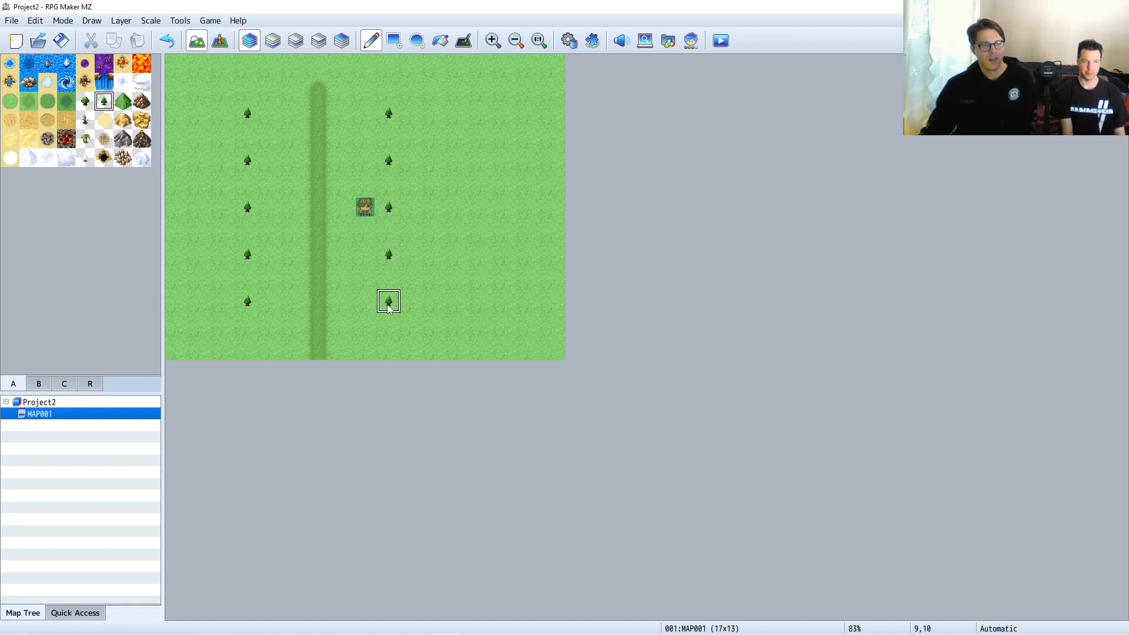
- Fill columns 0 and 1 with Mountain (Dirt) tiles over the full height, and column 2 from row 1 to row 12
left_click(137, 103)
mouse_move(175, 70)
left_mouse_down()
mouse_move(185, 366)
mouse_move(222, 298)
mouse_move(221, 253)
mouse_move(200, 272)
mouse_move(196, 62)
left_mouse_up()
mouse_move(211, 298)
left_mouse_down()
mouse_move(206, 350)
mouse_move(224, 302)
mouse_move(203, 120)
mouse_move(220, 138)
mouse_move(221, 88)
left_mouse_up()
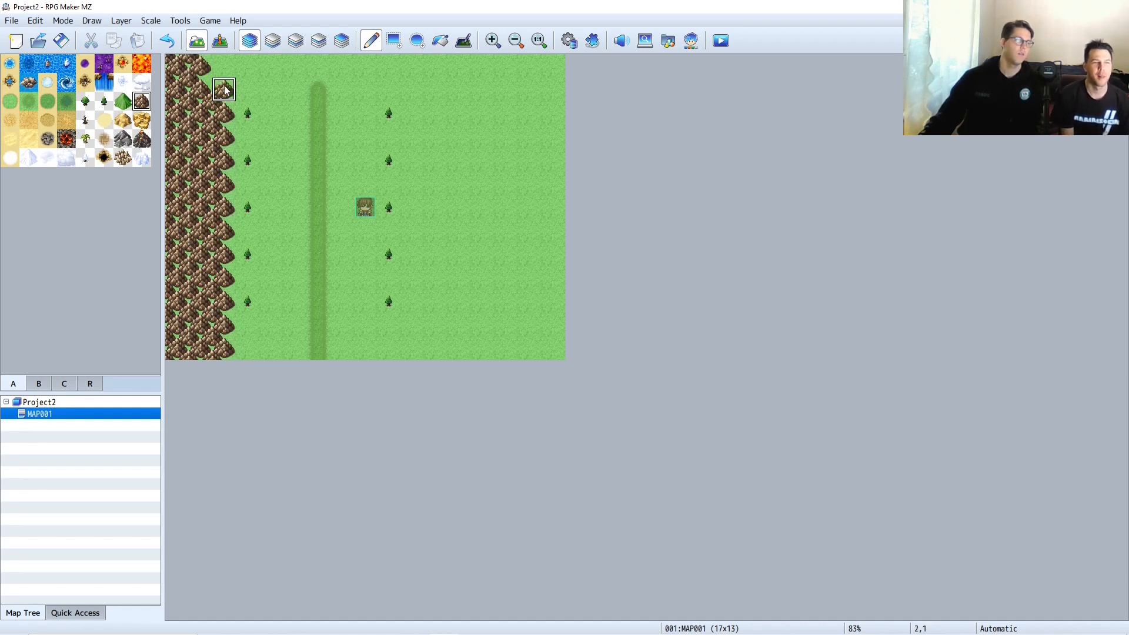
- Paint a horizontal strip of lava along row 0 from column 2 to column 11
left_click(124, 103)
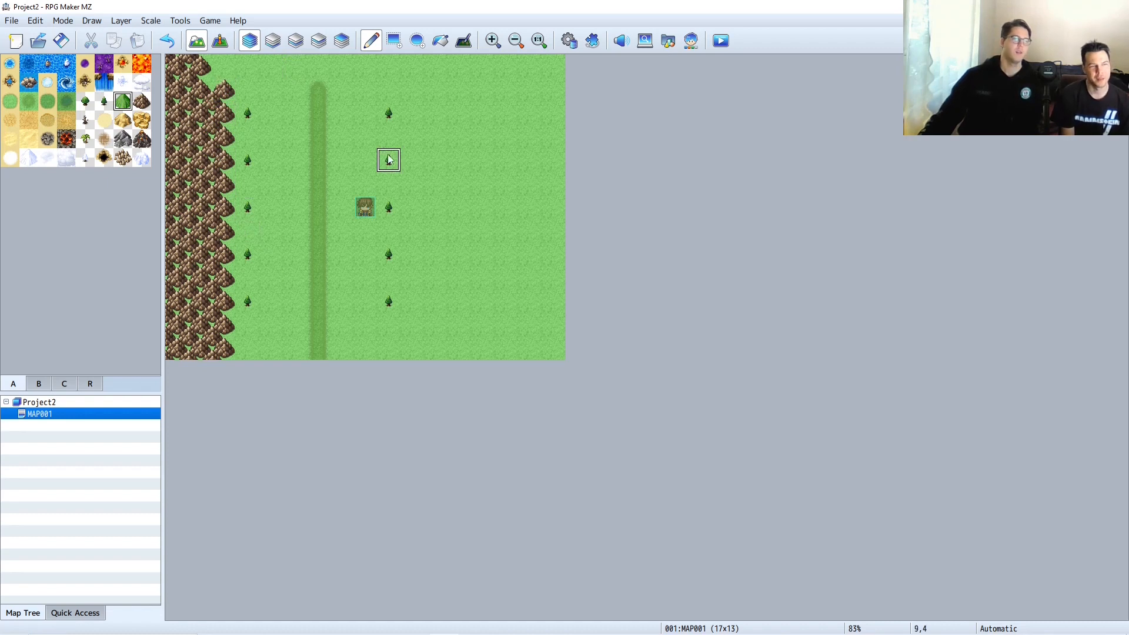
left_click(66, 139)
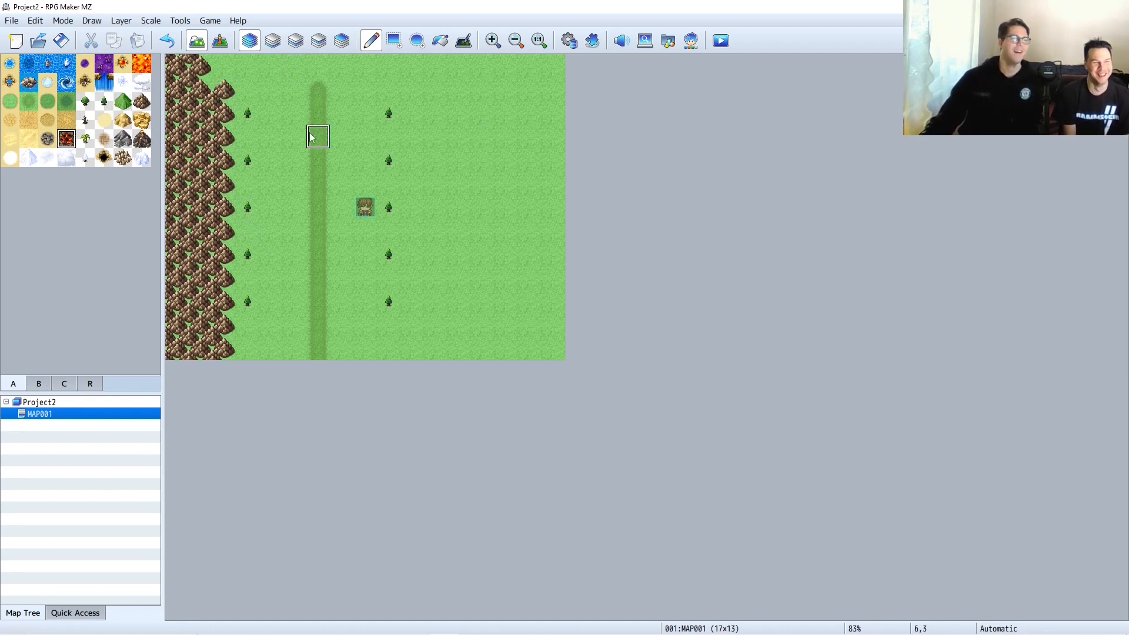
mouse_move(294, 68)
left_mouse_down()
mouse_move(368, 68)
mouse_move(220, 68)
left_mouse_up()
left_click_drag(388, 66, 435, 66)
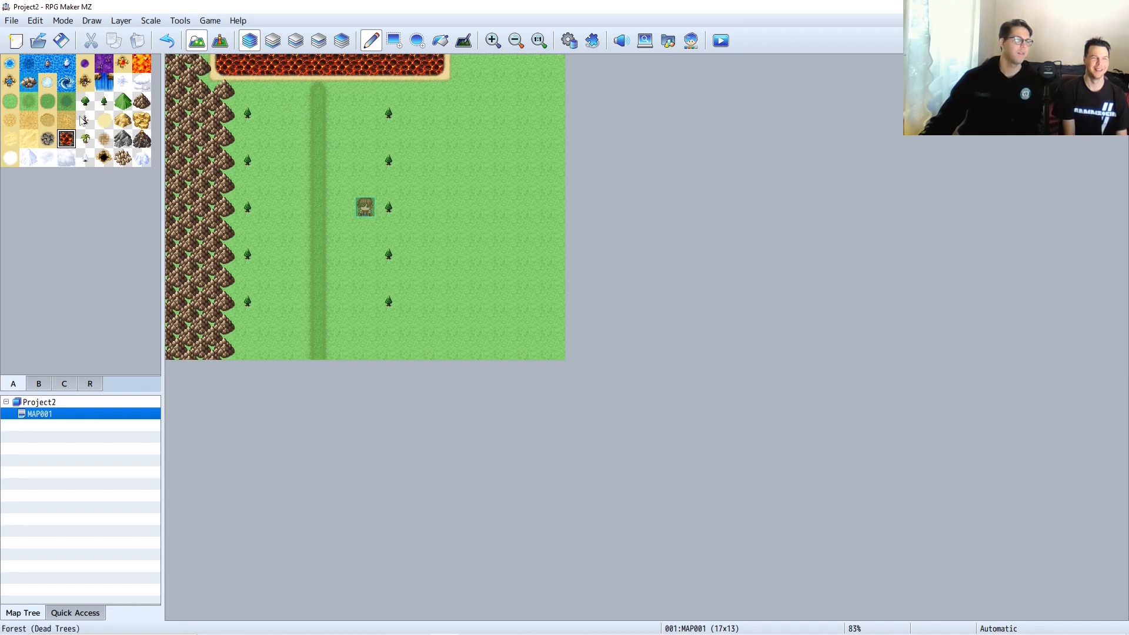
left_click(39, 384)
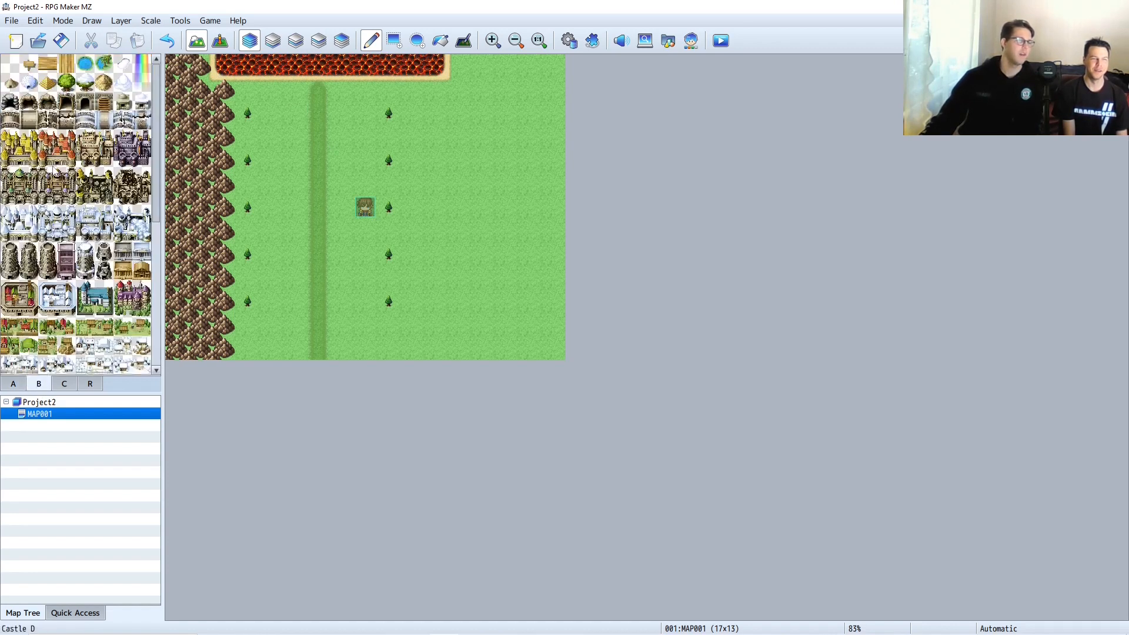
left_click(14, 385)
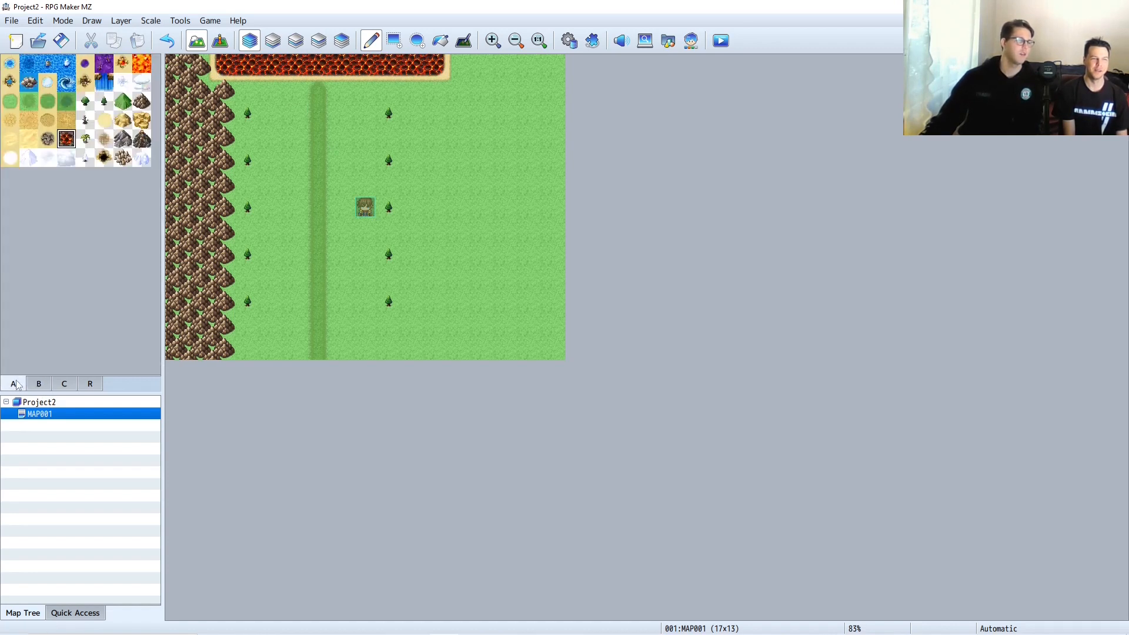
left_click(31, 105)
left_click(10, 101)
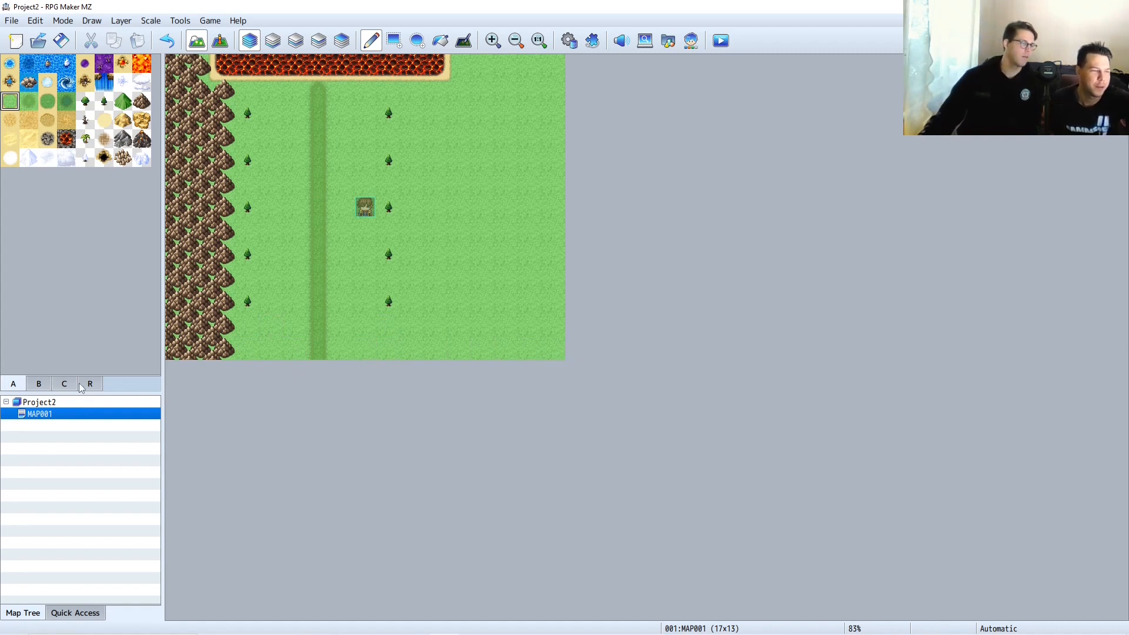
- Set the height of MAP001 to 21 tiles in its map properties
right_click(37, 417)
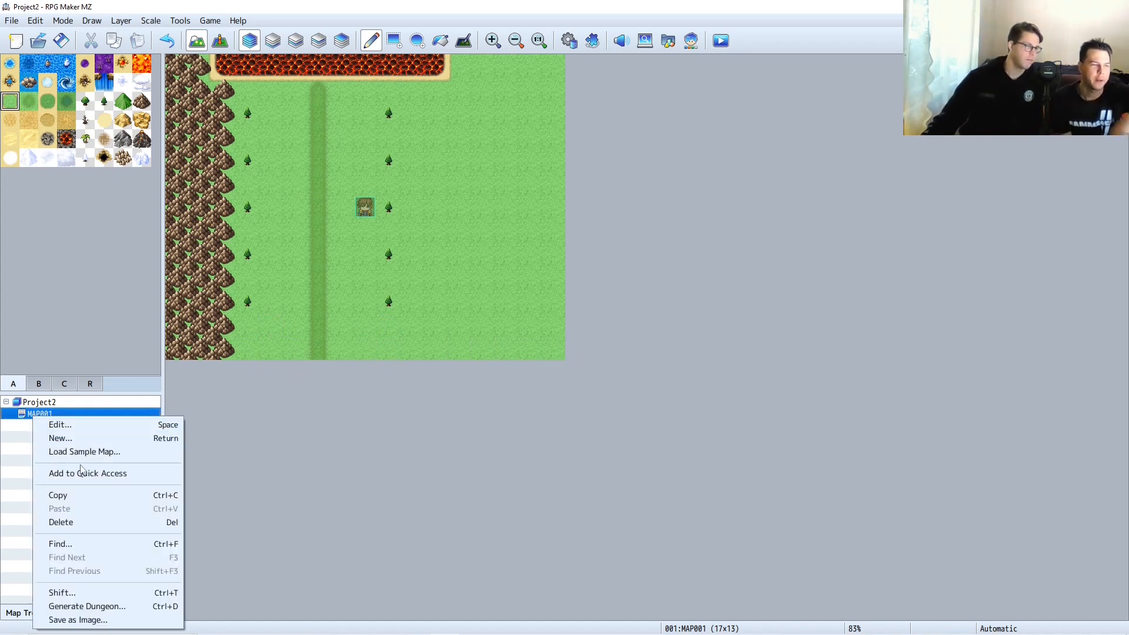
left_click(100, 425)
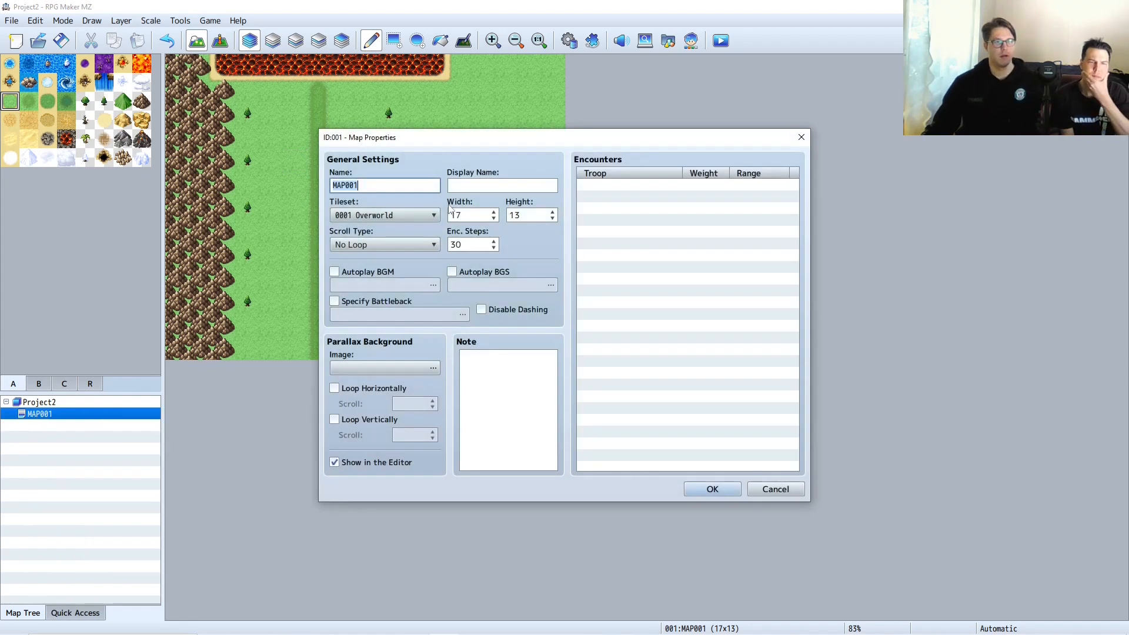
left_click(553, 213)
left_click(553, 213)
left_click(553, 212)
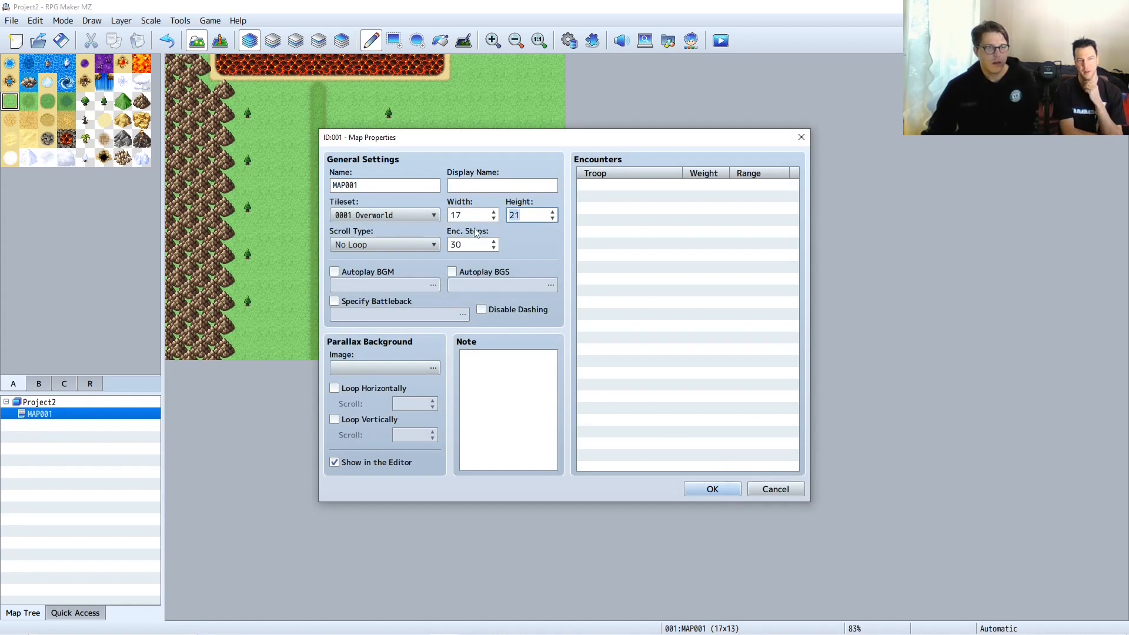
left_click(711, 491)
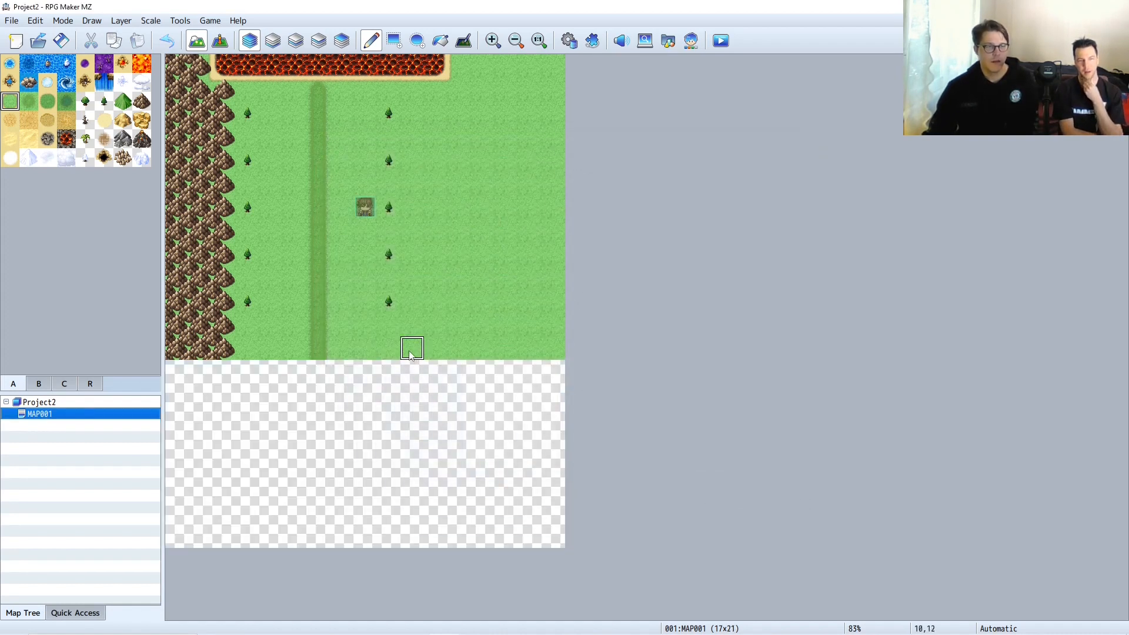
- Playtest the enlarged map in a new game and walk the party down to the edge of the unpainted area
left_click(721, 41)
left_click(540, 342)
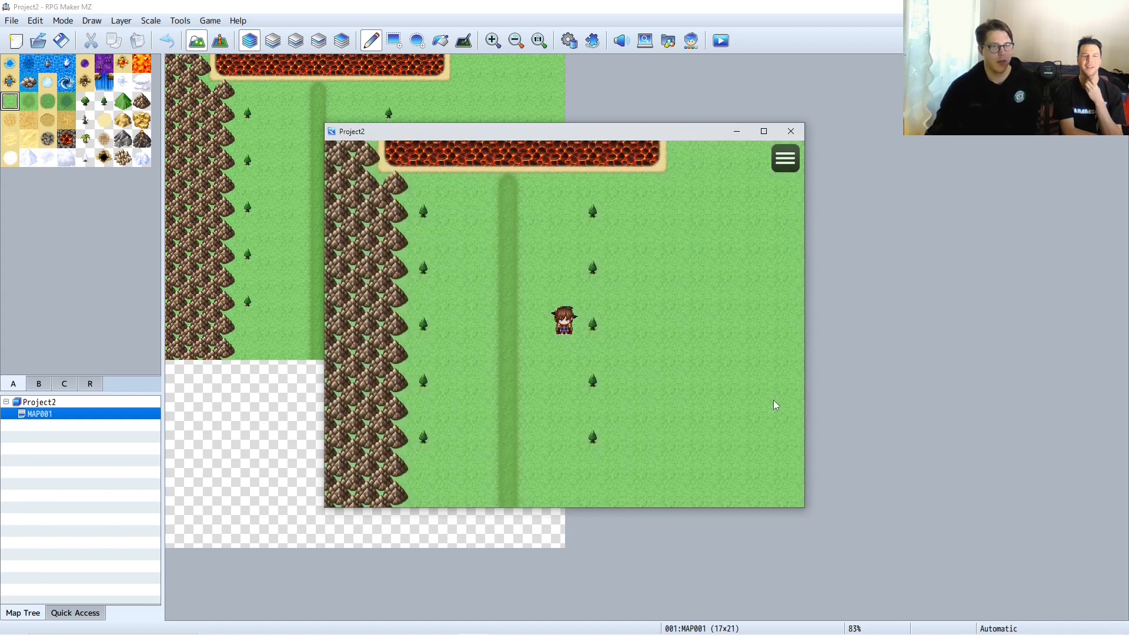
key("Left")
key("Down")
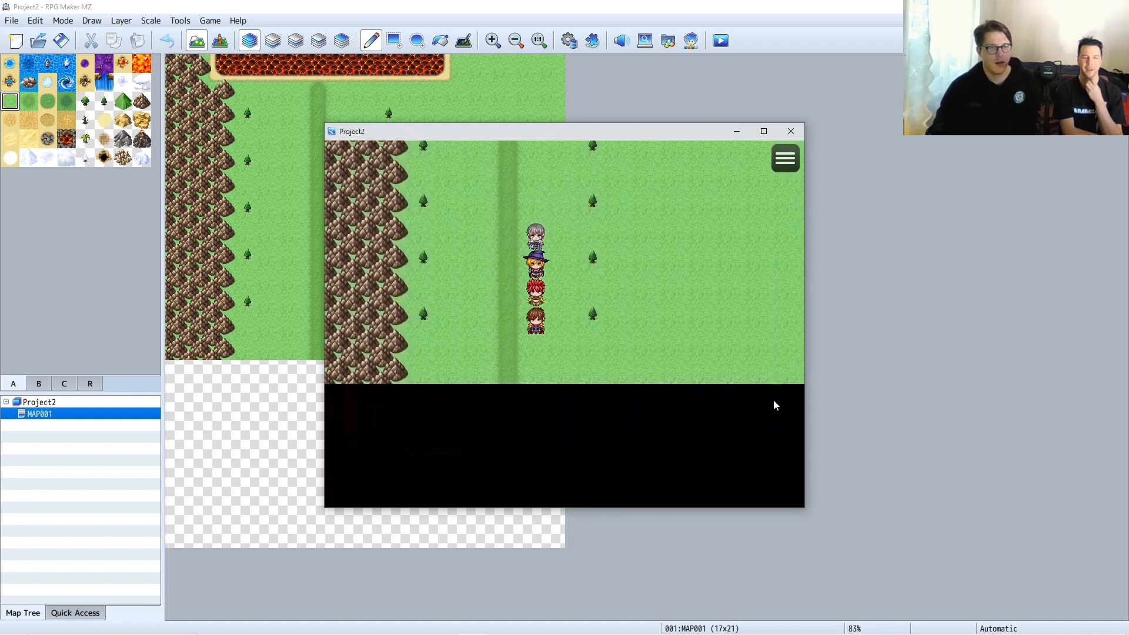
key("Left")
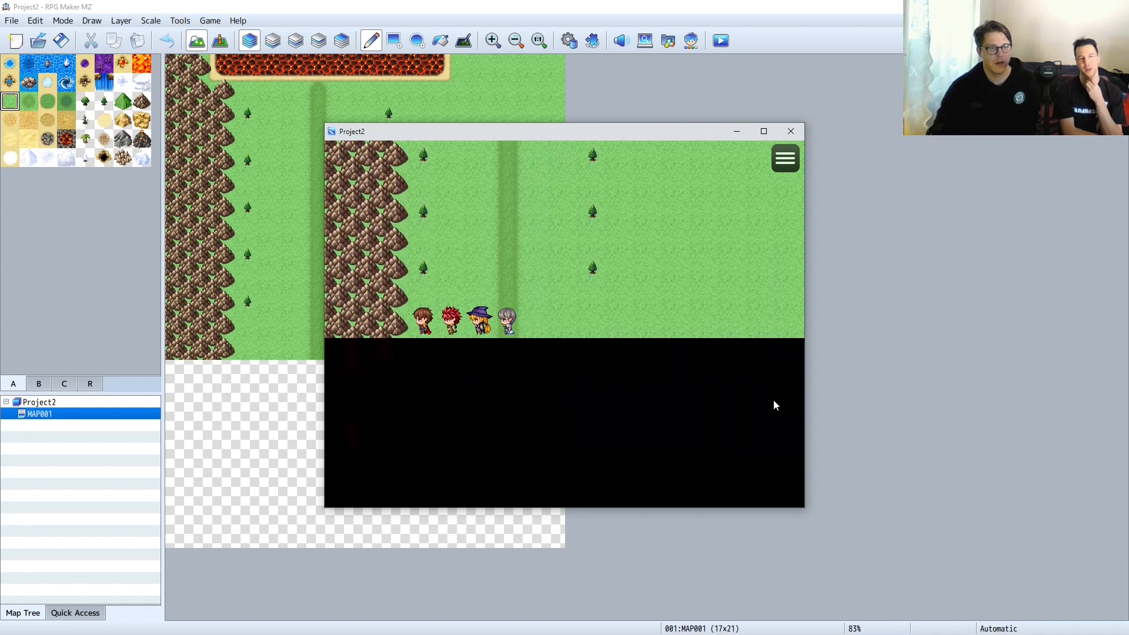
- Walk the party up onto the lava strip, move along it in both directions, and check everyone's HP in the party menu
key("Up")
key("Right")
key("Up")
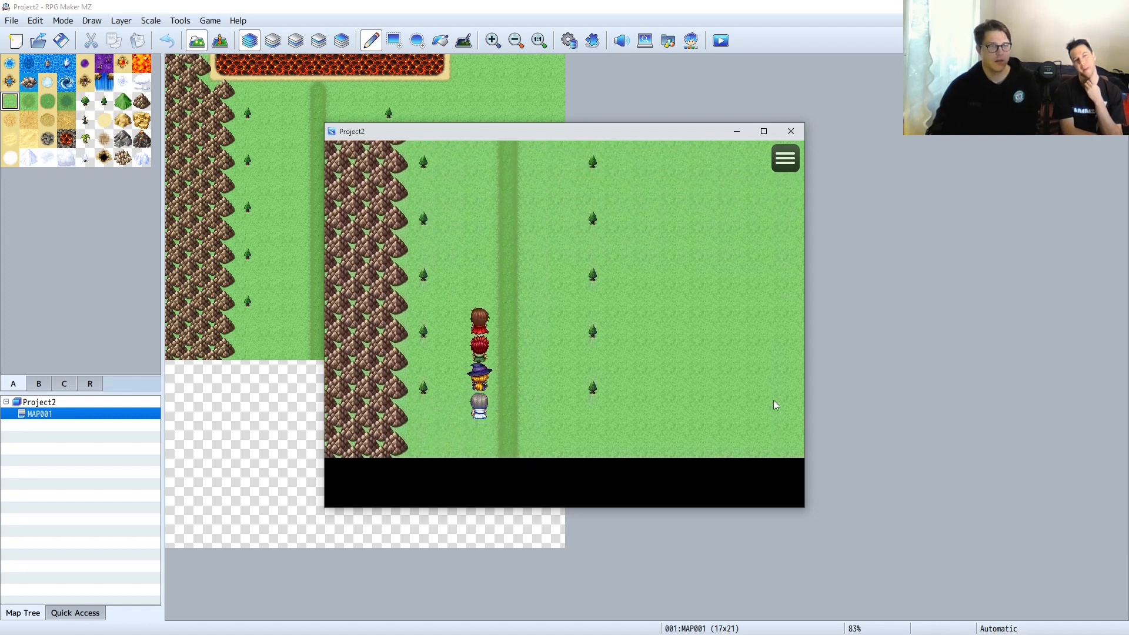
key("Up")
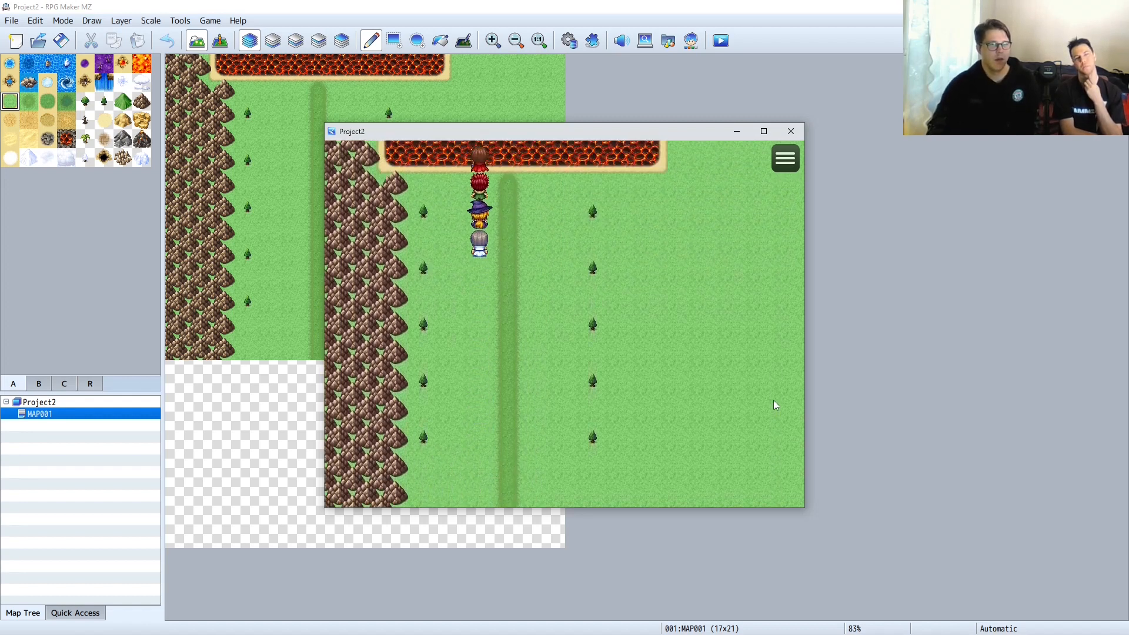
key("Right")
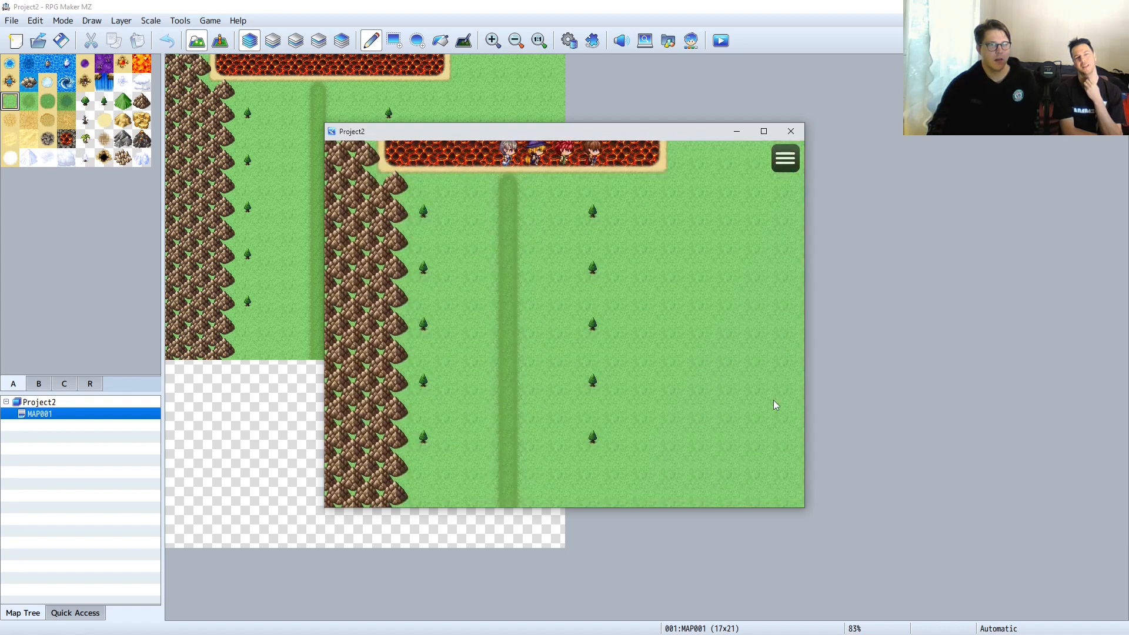
key("Left")
key("Left")
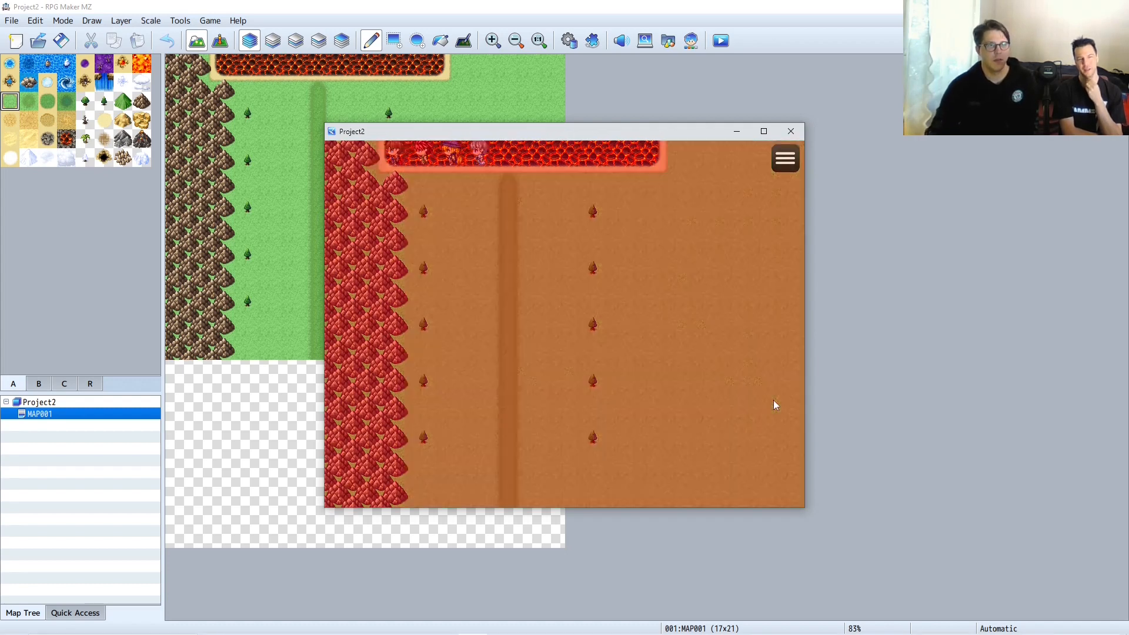
key("Right")
key("Left")
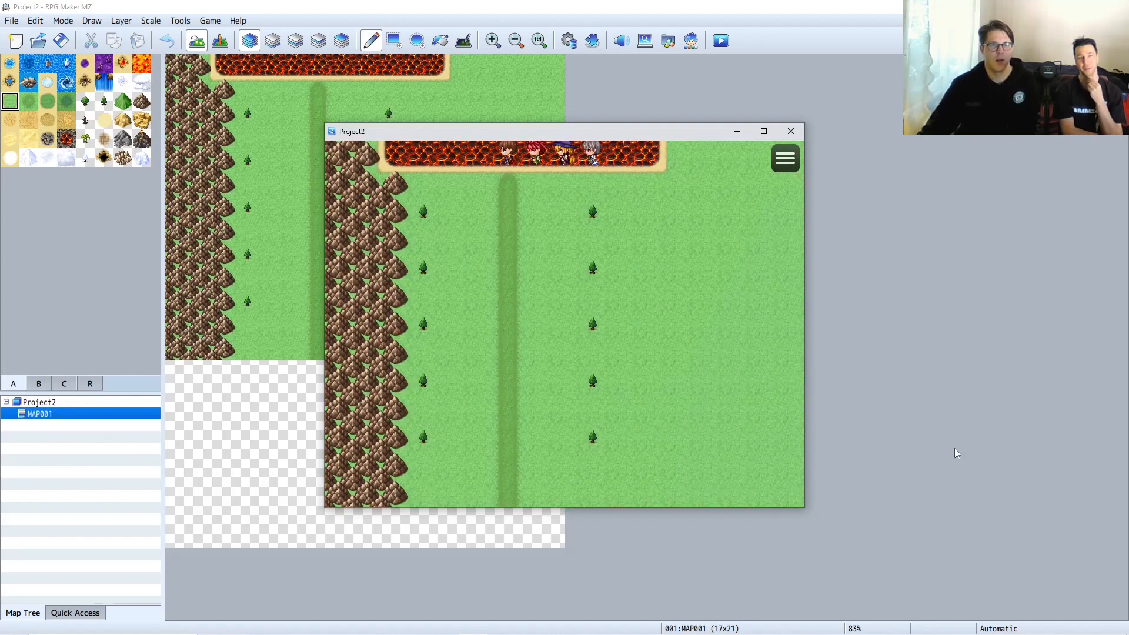
left_click(785, 159)
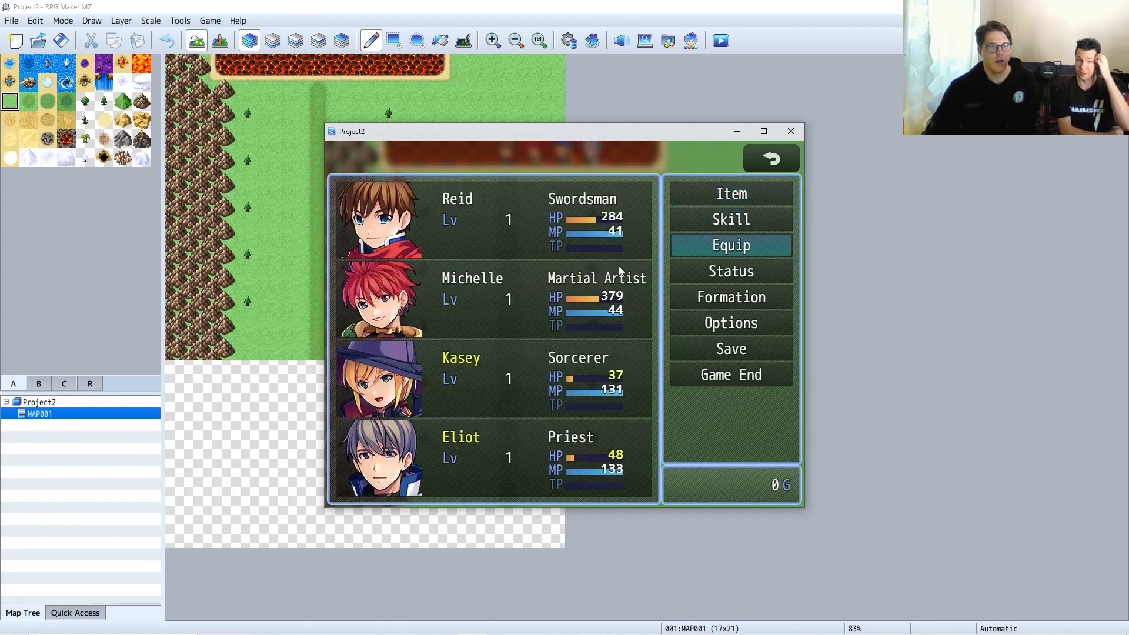
- Return to the map, pace the party back and forth over the lava, and check the HP in the party menu again
left_click(774, 159)
key("Left")
key("Left")
key("Left")
key("Left")
key("Right")
key("Right")
key("Right")
key("Right")
key("Right")
key("Right")
key("Left")
key("Left")
key("Left")
key("Left")
key("Left")
key("Left")
key("Escape")
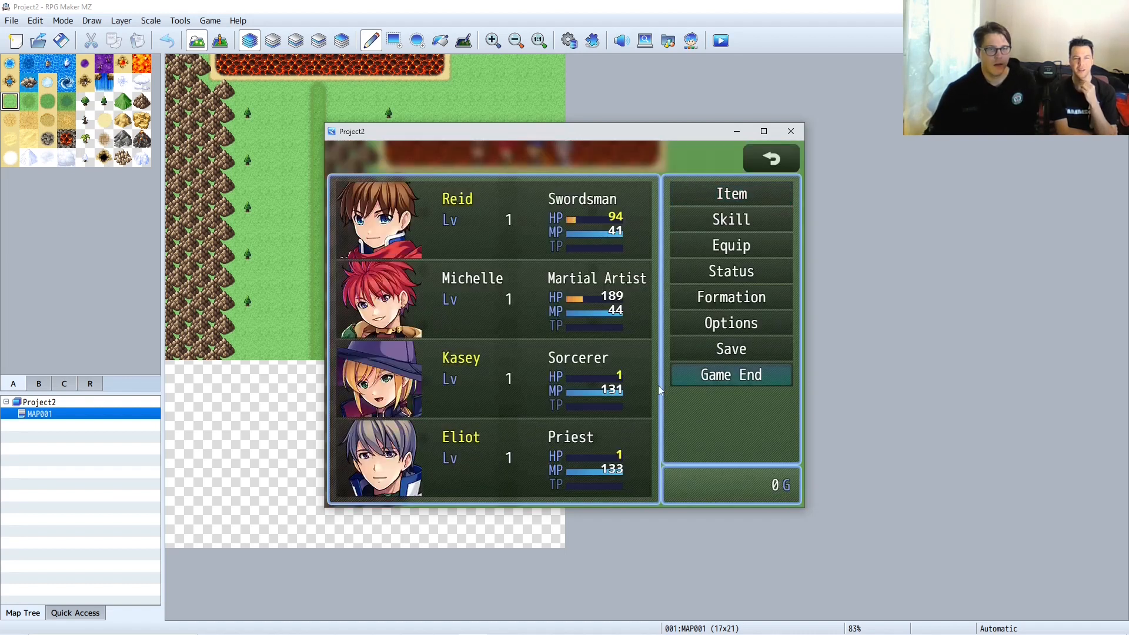
- Keep the party pacing across the lava for several more passes to test whether its damage is lethal, and review their HP
key("Escape")
key("Left")
key("Left")
key("Left")
key("Left")
key("Left")
key("Left")
key("Right")
key("Right")
key("Right")
key("Right")
key("Right")
key("Right")
key("Right")
key("Left")
key("Left")
key("Left")
key("Left")
key("Left")
key("Left")
key("Right")
key("Right")
key("Right")
key("Right")
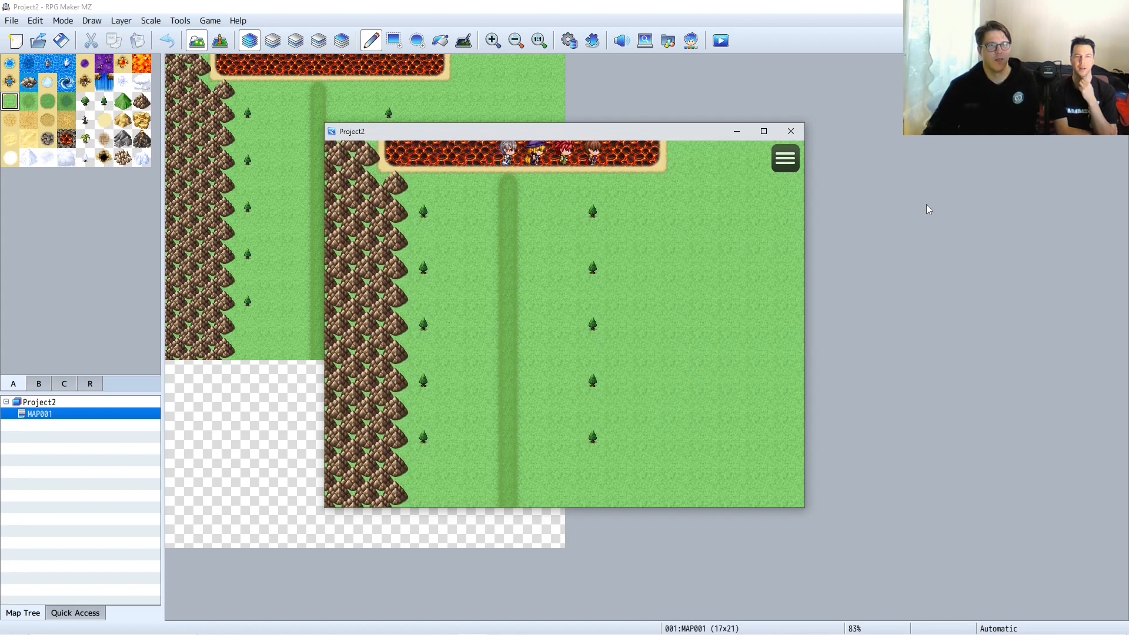
left_click(785, 165)
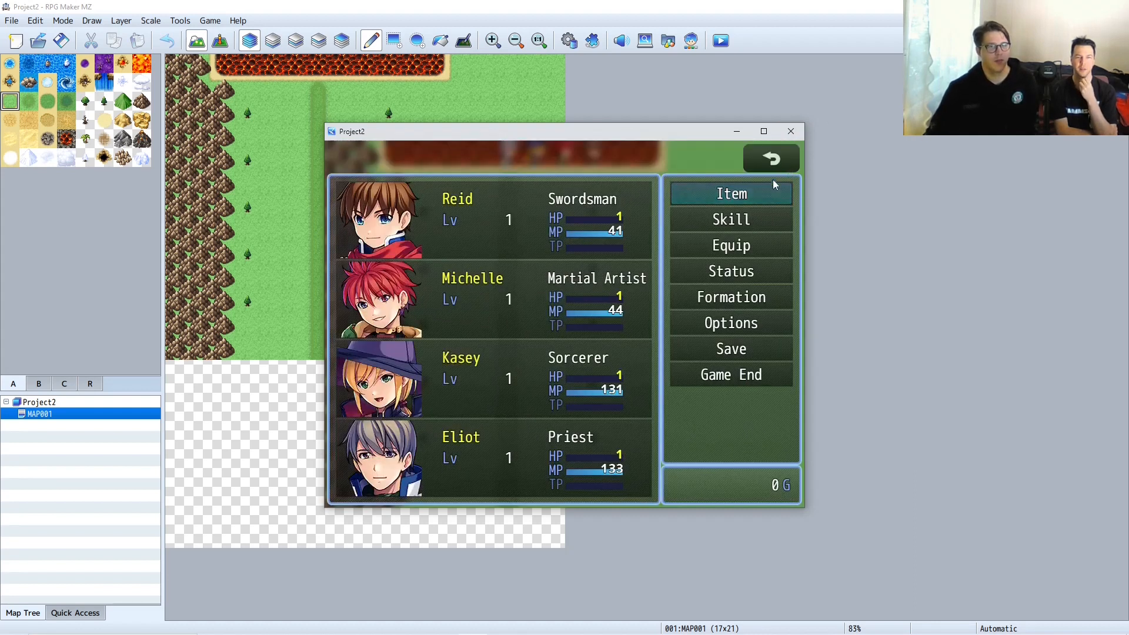
- Walk the party off the lava and around the trees, look at the party menu once more, and close the playtest
left_click(784, 161)
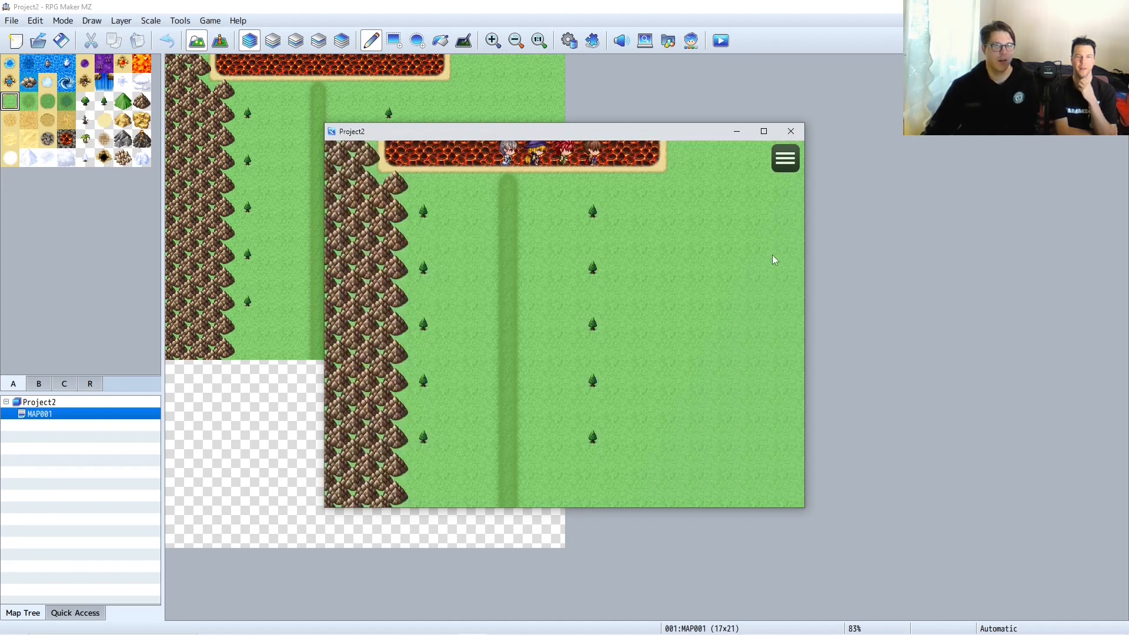
key("Down")
key("Down")
key("Left")
key("Left")
key("Left")
key("Left")
key("Up")
key("Up")
key("Right")
key("Right")
key("Right")
key("Right")
key("Down")
key("Down")
key("Down")
key("Down")
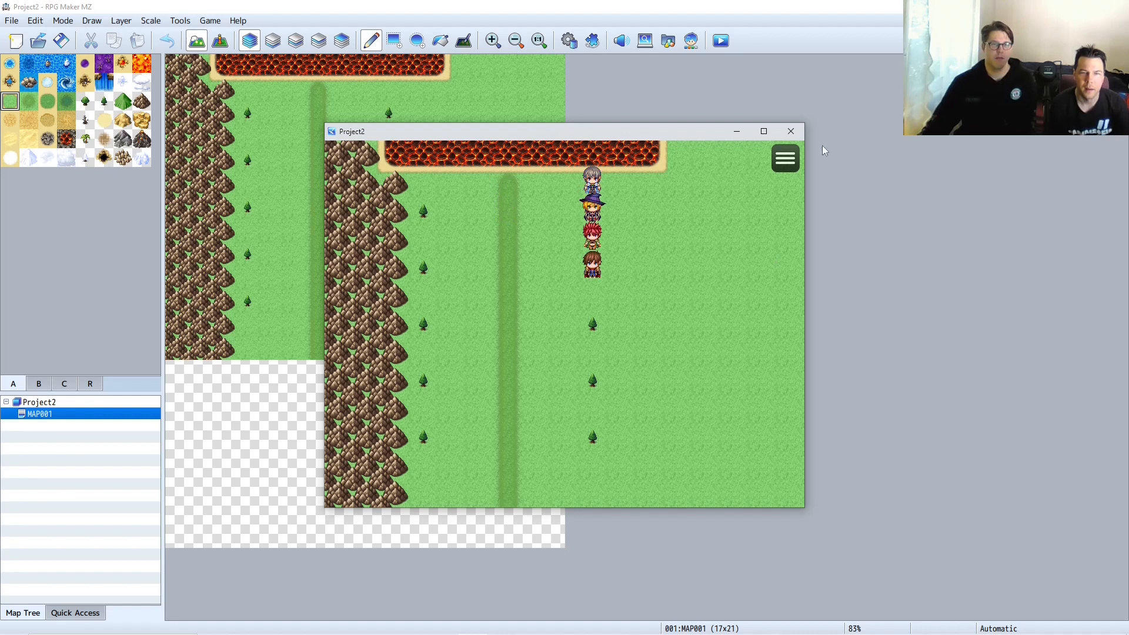
left_click(785, 158)
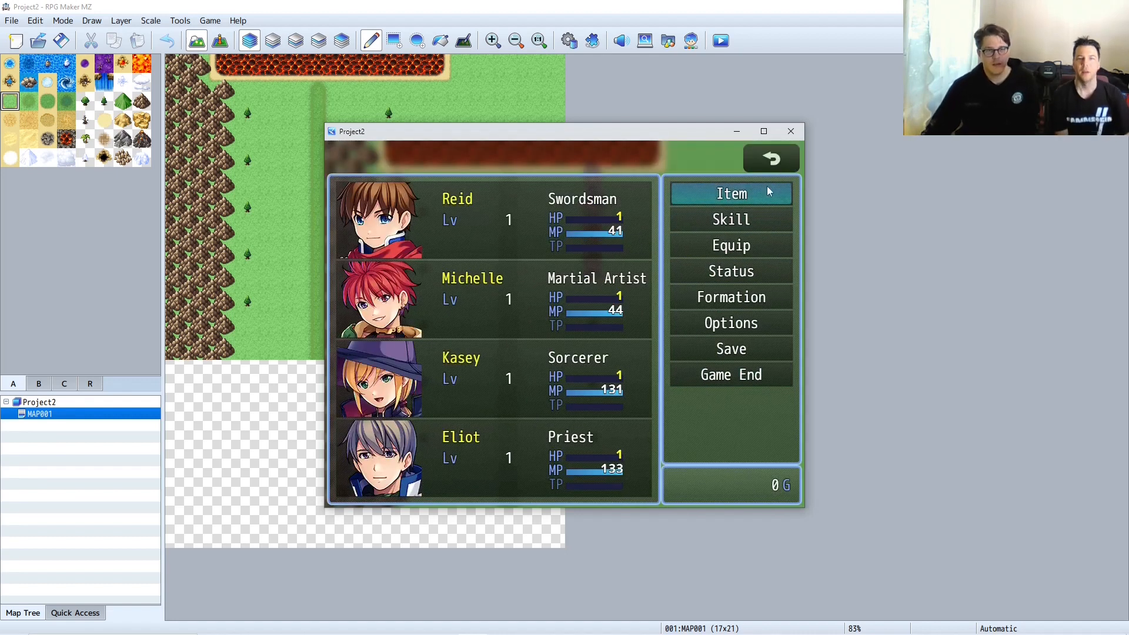
left_click(791, 131)
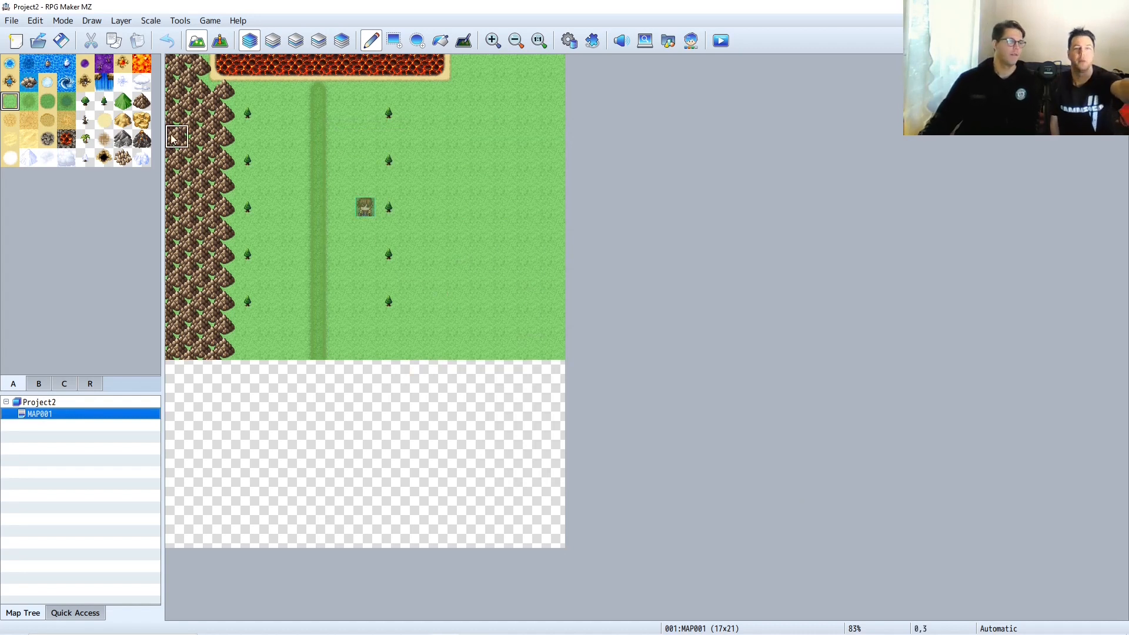
- Bring up the Overworld tileset in the database and examine the Passage settings of its tiles
left_click(569, 40)
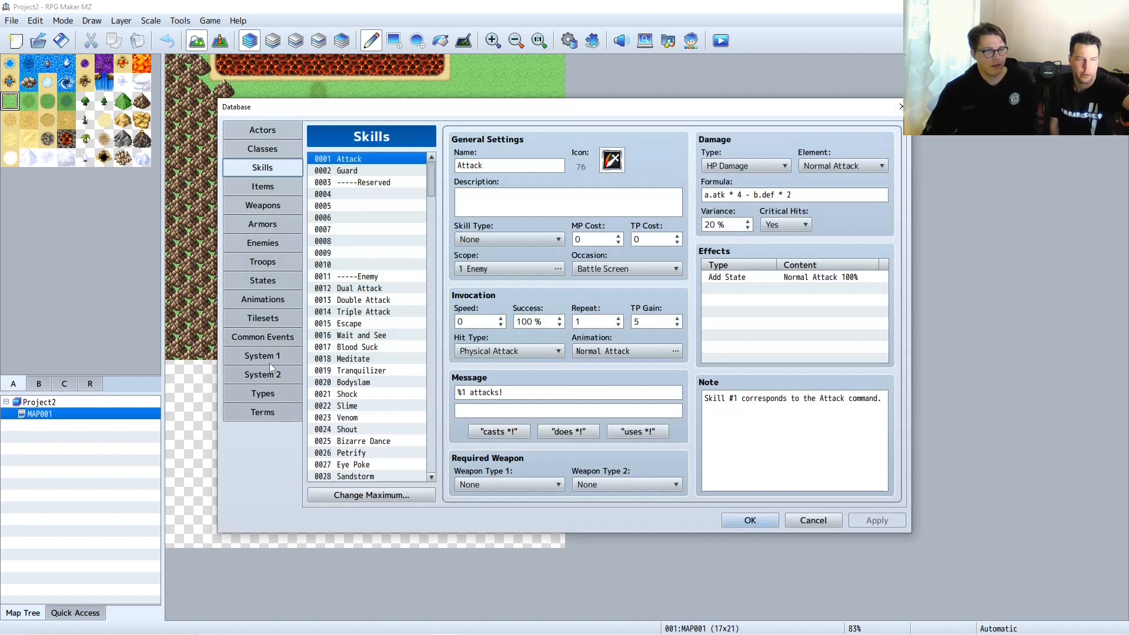
left_click(286, 305)
left_click(283, 318)
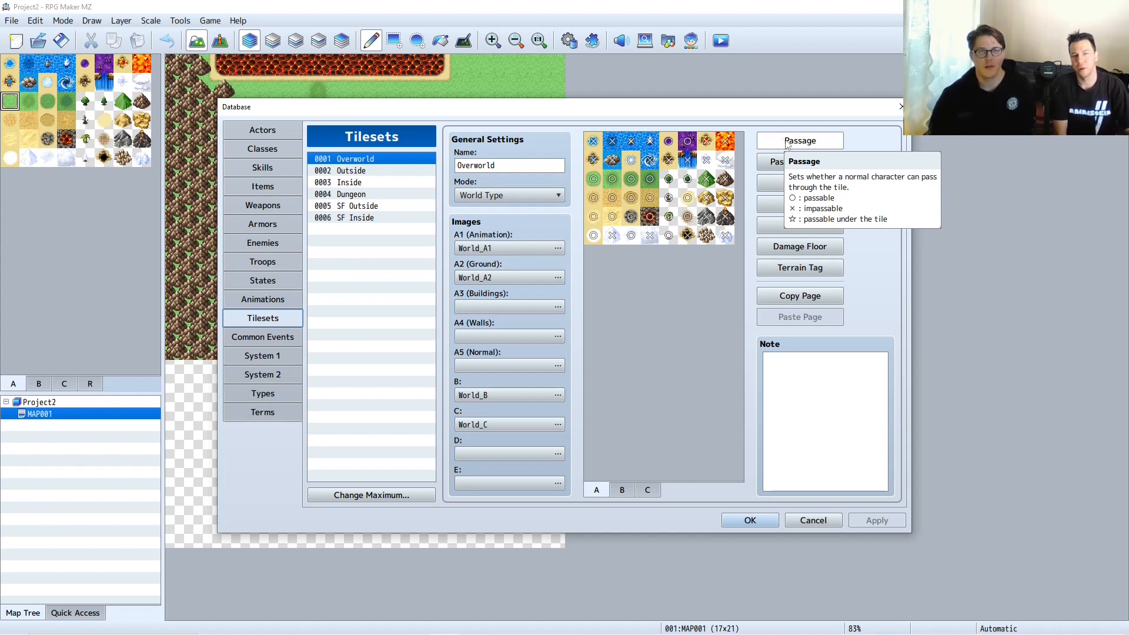
- Toggle the passage setting of the bright lava tile in the Overworld tileset and inspect the tileset's Damage Floor settings
left_click(727, 142)
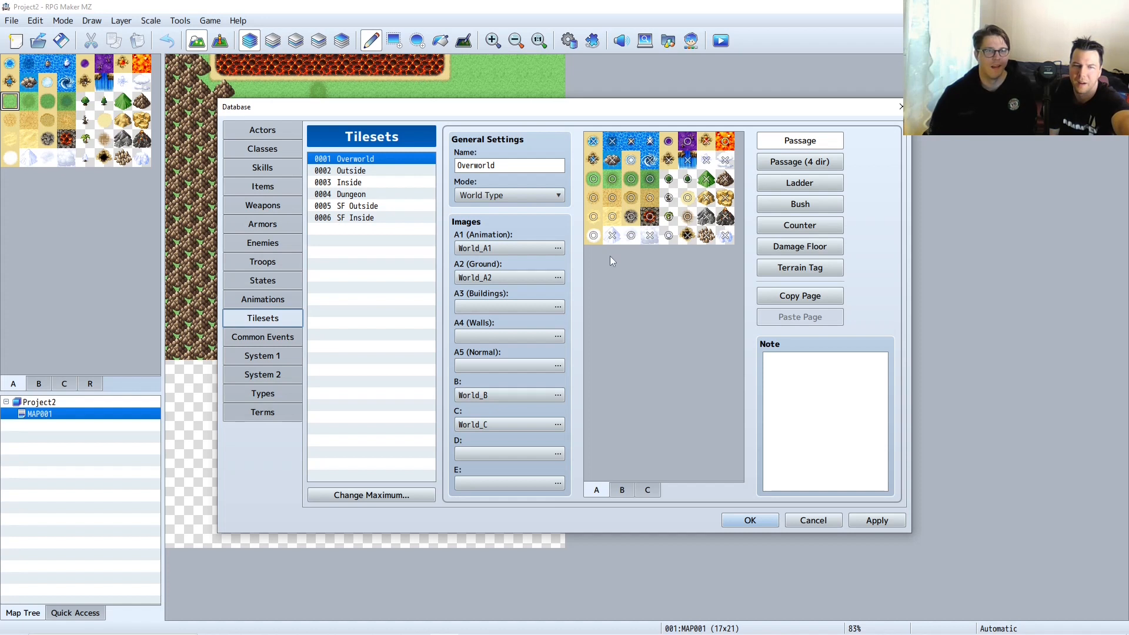
left_click(354, 171)
left_click(363, 160)
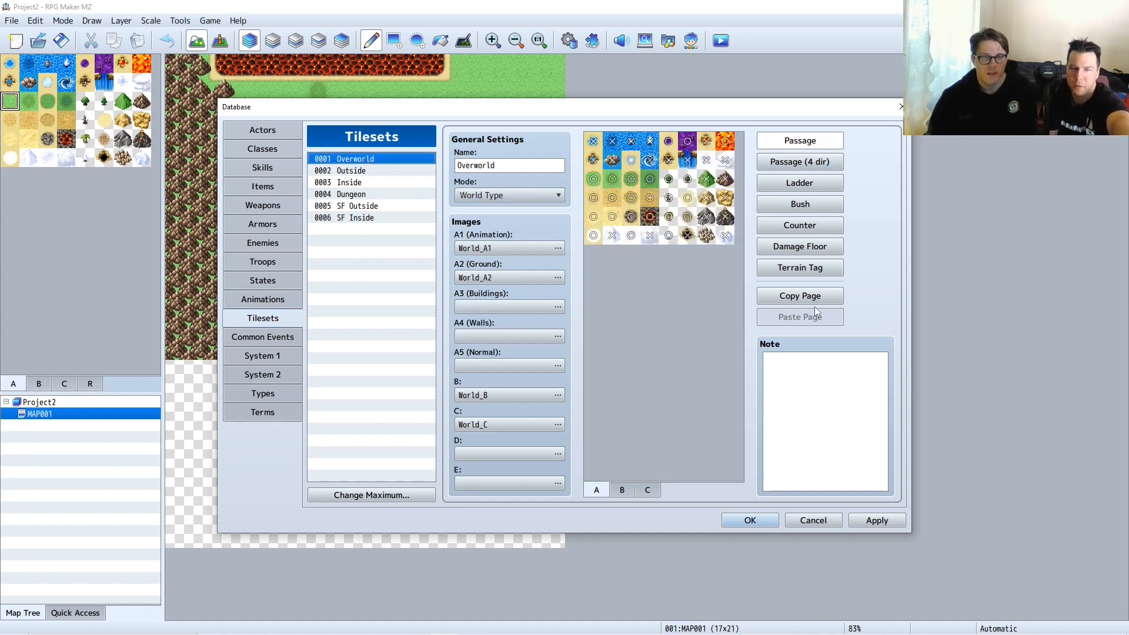
left_click(798, 247)
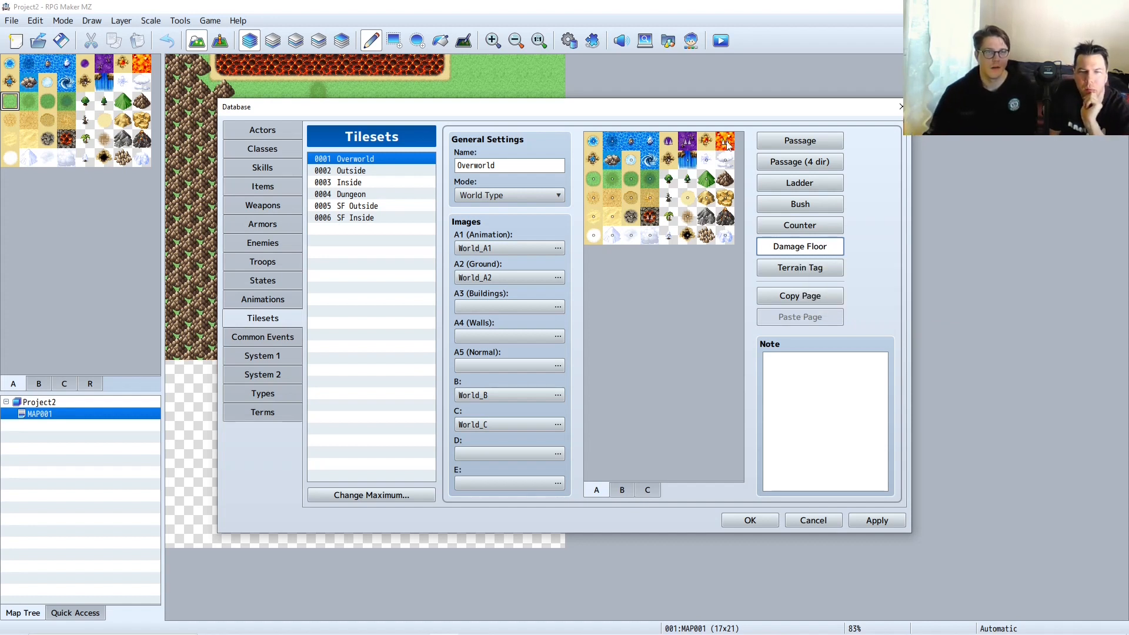
- Enable Death by Floor Damage in the System 1 options, apply the change and close the database
left_click(277, 281)
left_click(282, 340)
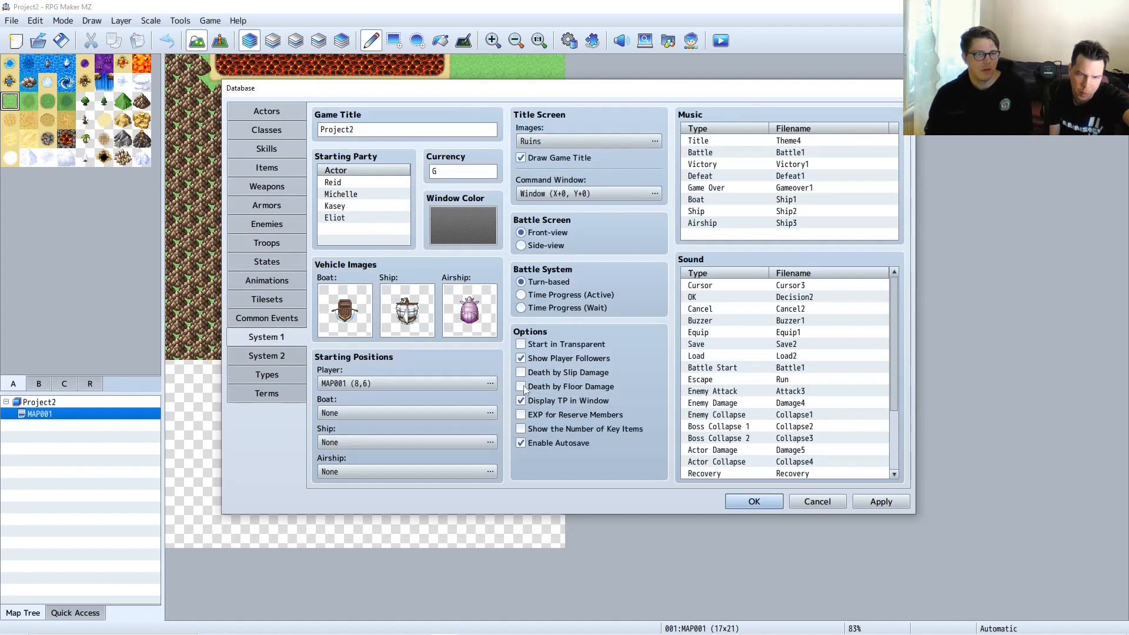
mouse_move(523, 390)
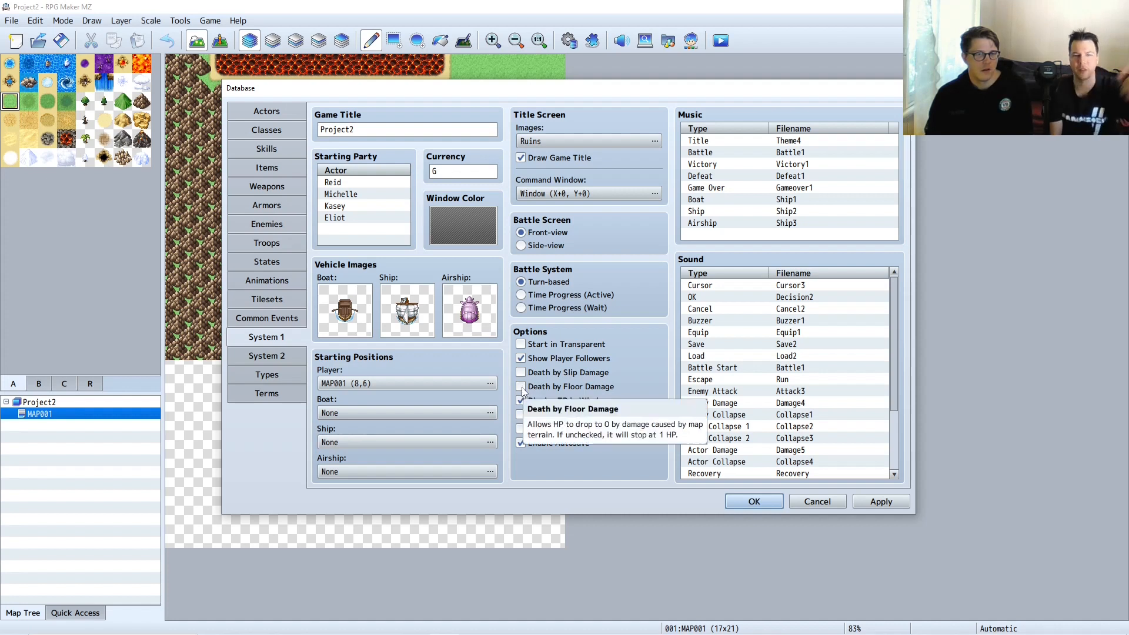
left_click(521, 387)
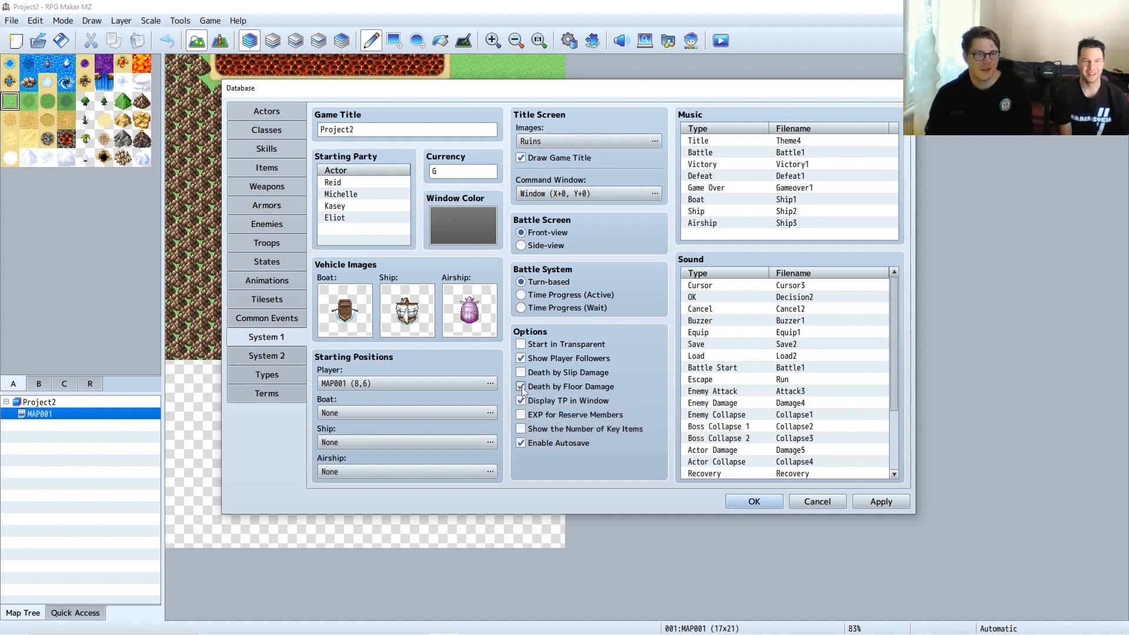
left_click(880, 504)
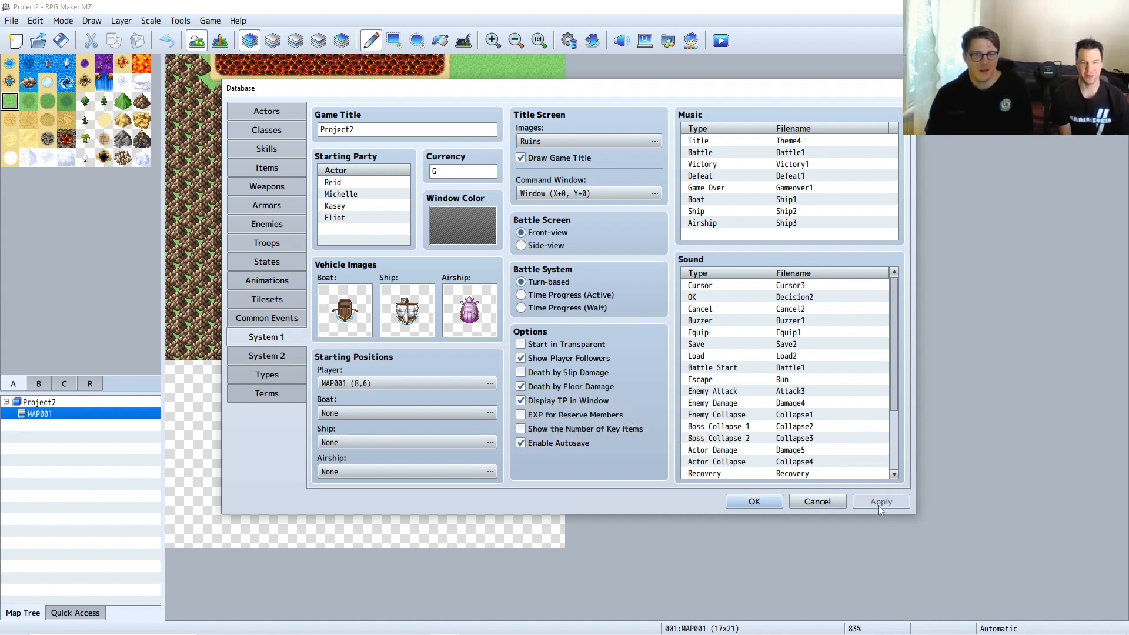
left_click(754, 504)
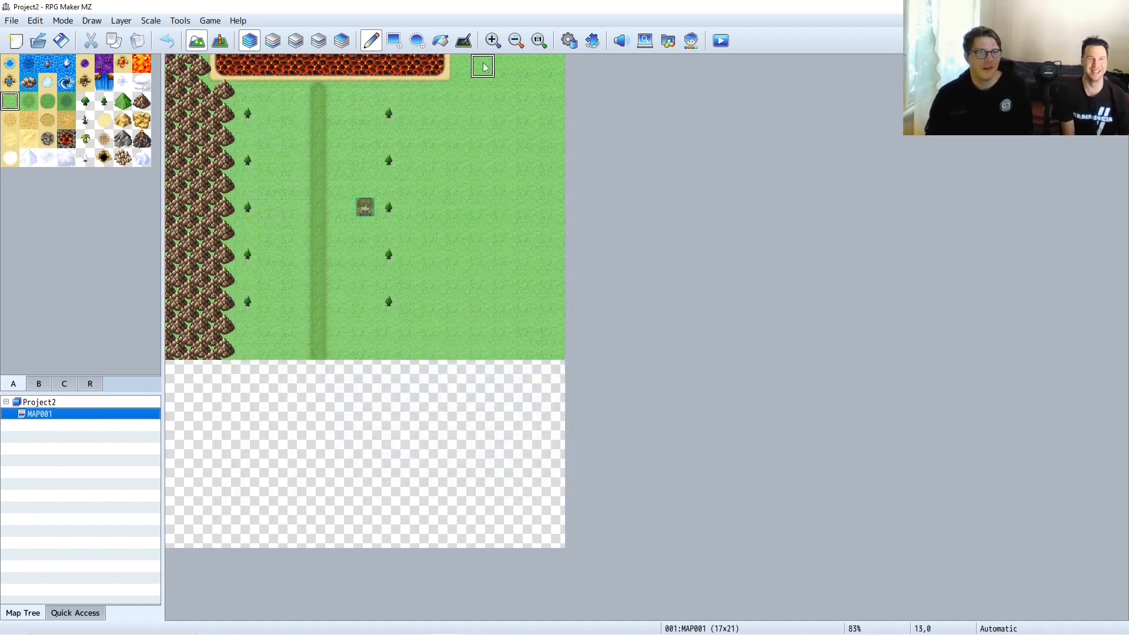
- Start a playtest with a new game and walk the party up onto the lava
left_click(731, 42)
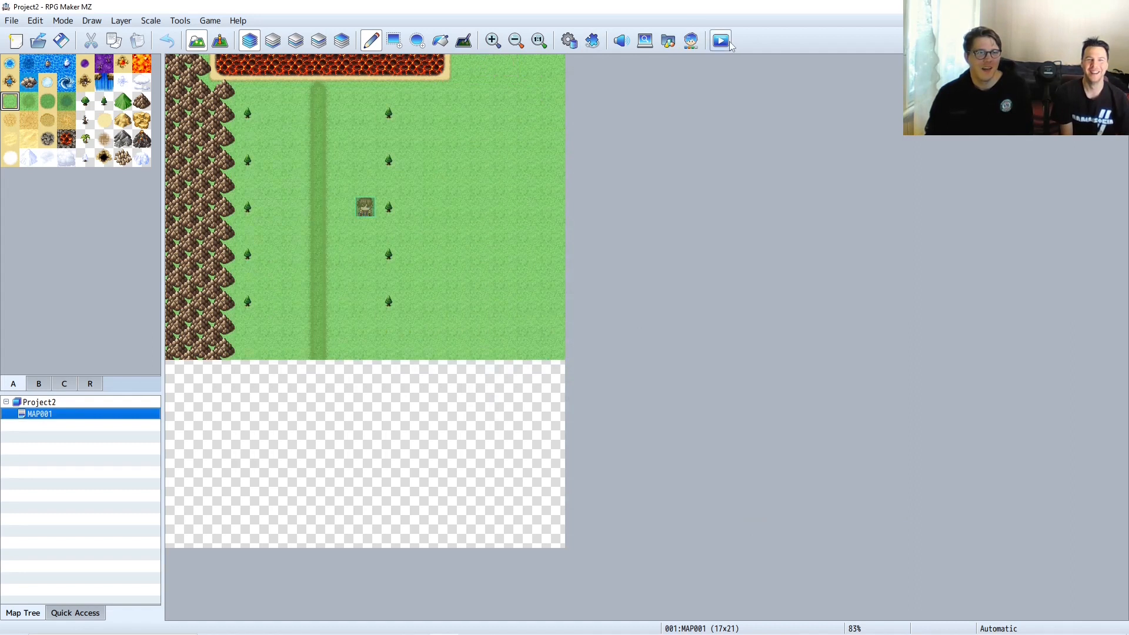
left_click(546, 341)
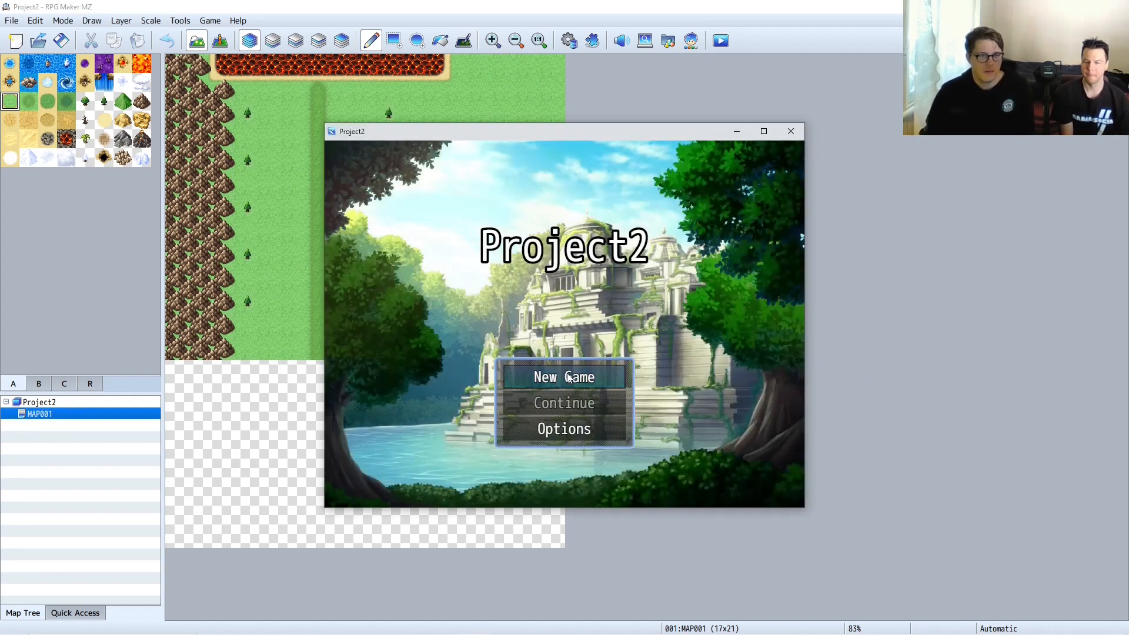
left_click(567, 374)
key("Left")
key("Up")
key("Left")
key("Right")
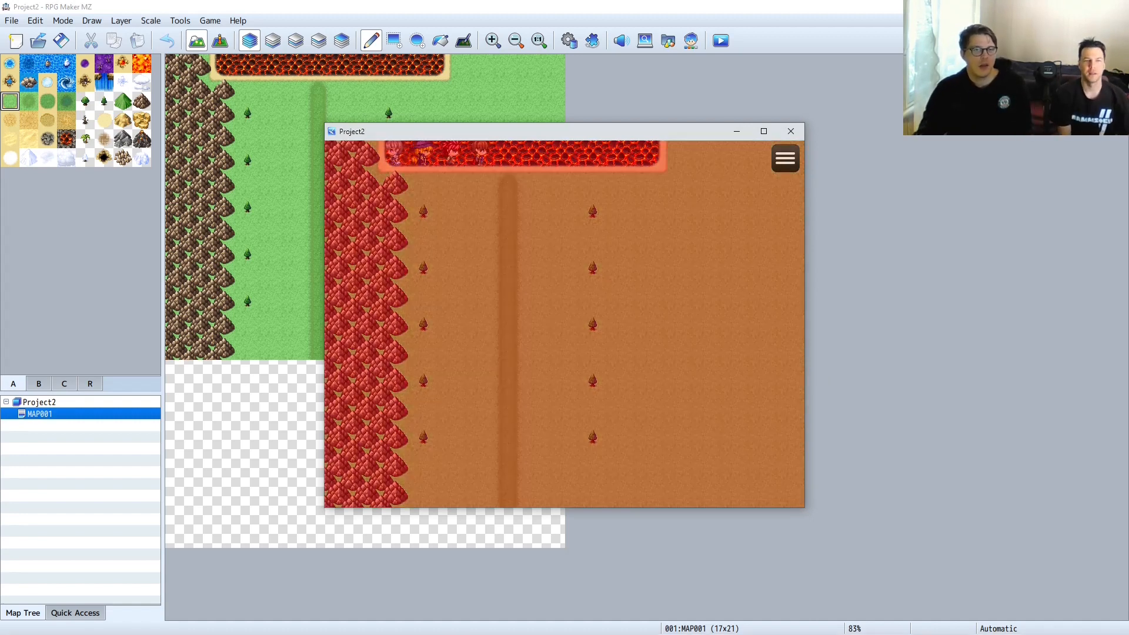
- Pace the party back and forth across the lava to test lethal floor damage, dismissing the messages, and check their HP in the party menu
key("Left")
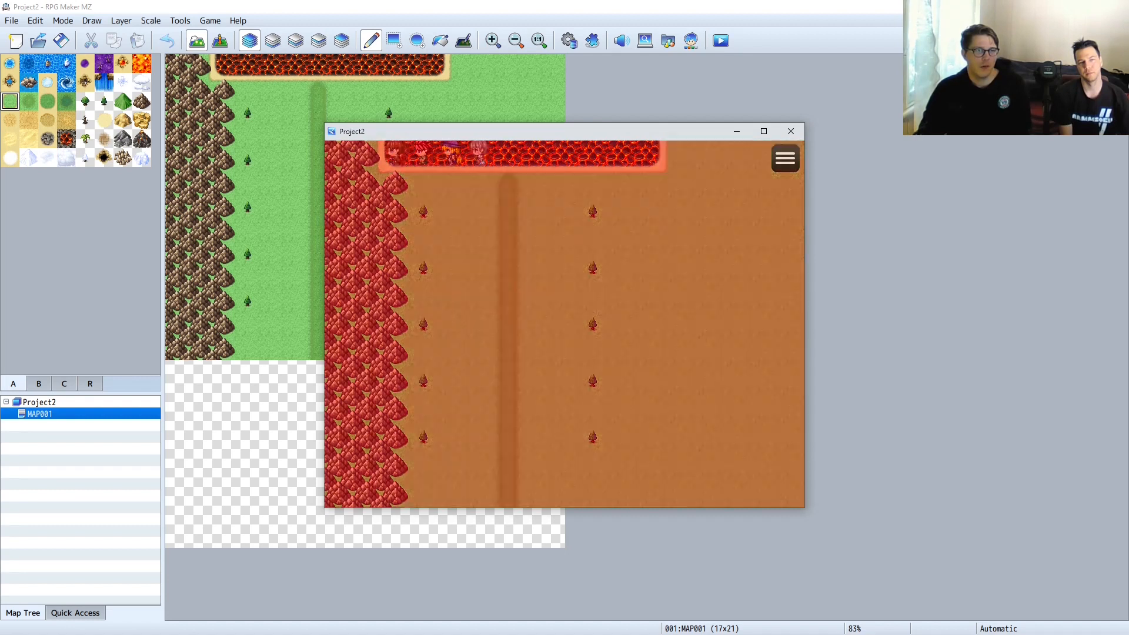
key("Right")
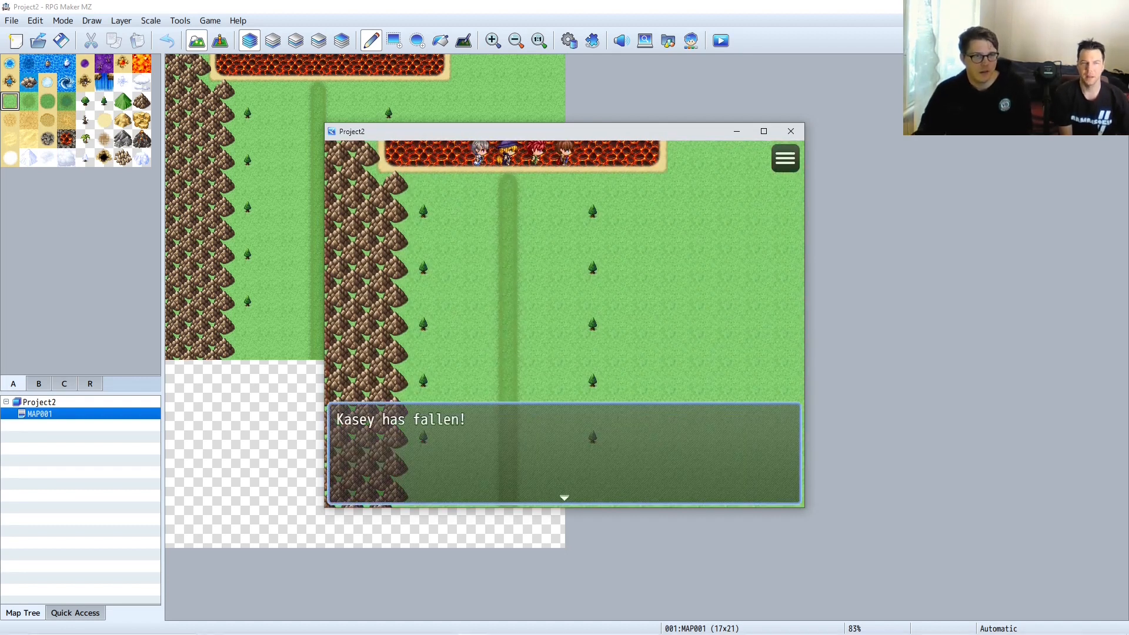
key("Return")
key("Right")
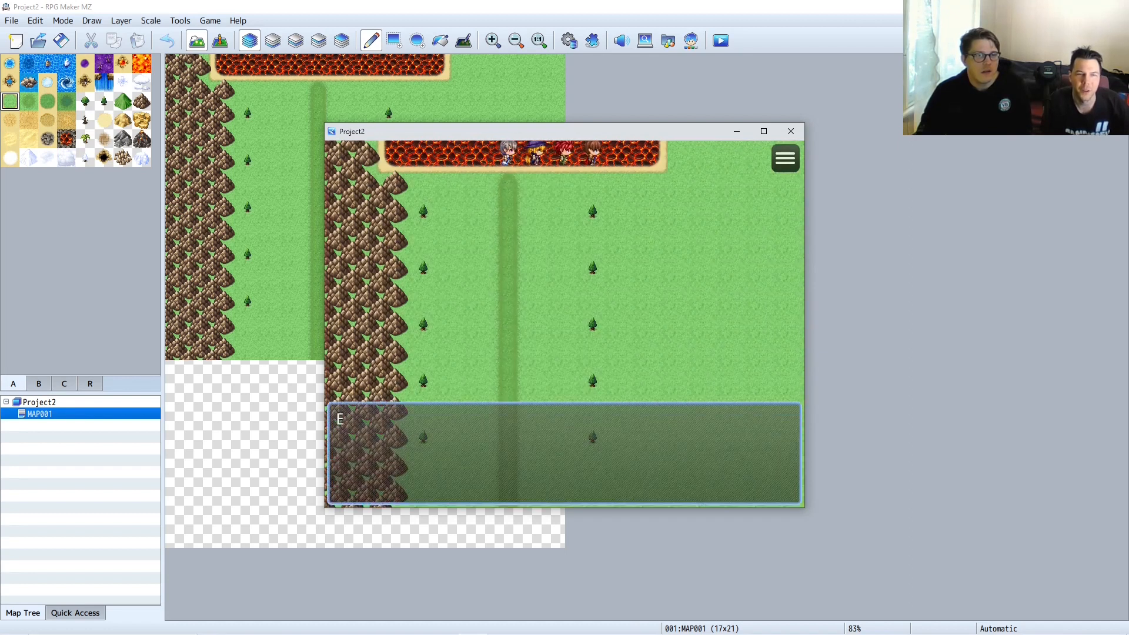
key("Return")
key("Right")
key("Right")
key("Right")
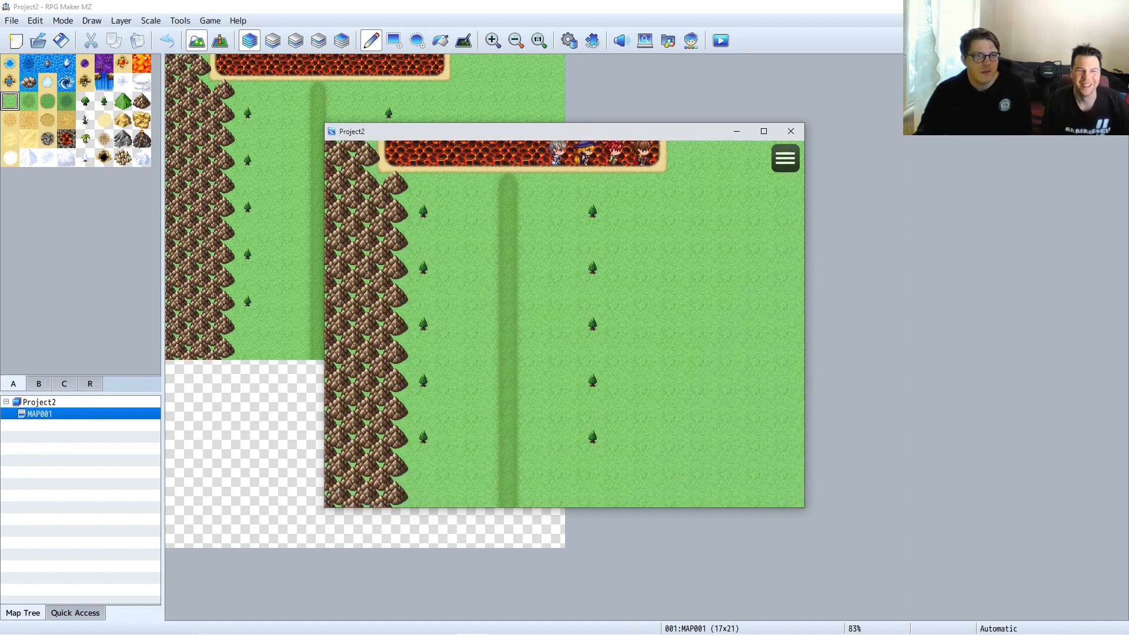
key("Left")
key("Left")
key("Left")
key("Left")
key("Left")
key("Left")
key("Left")
key("Left")
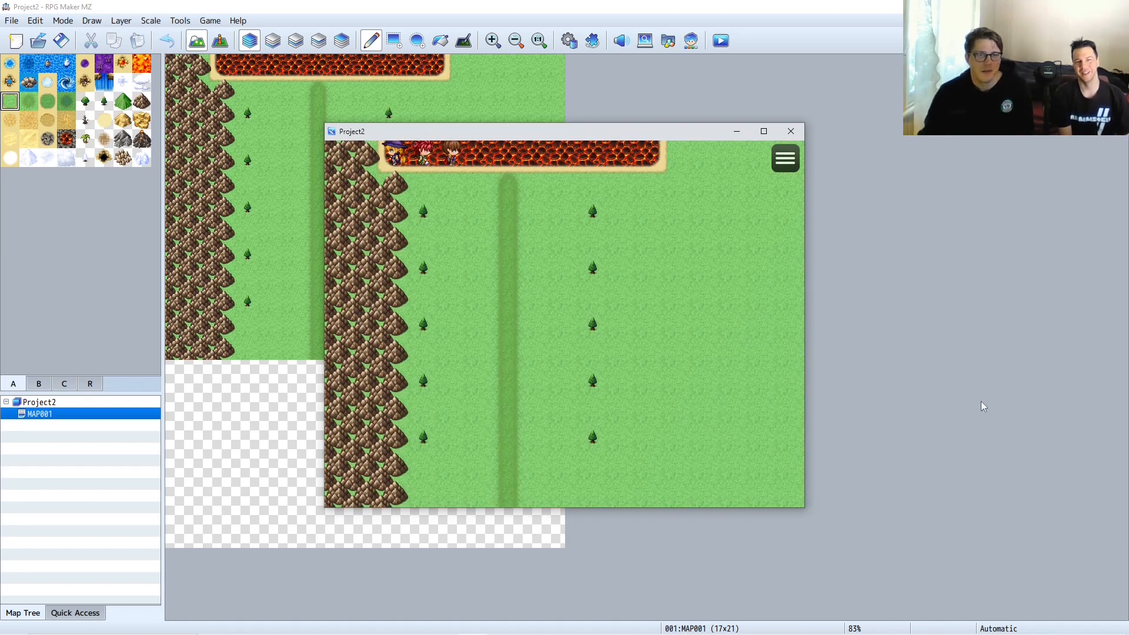
left_click(785, 158)
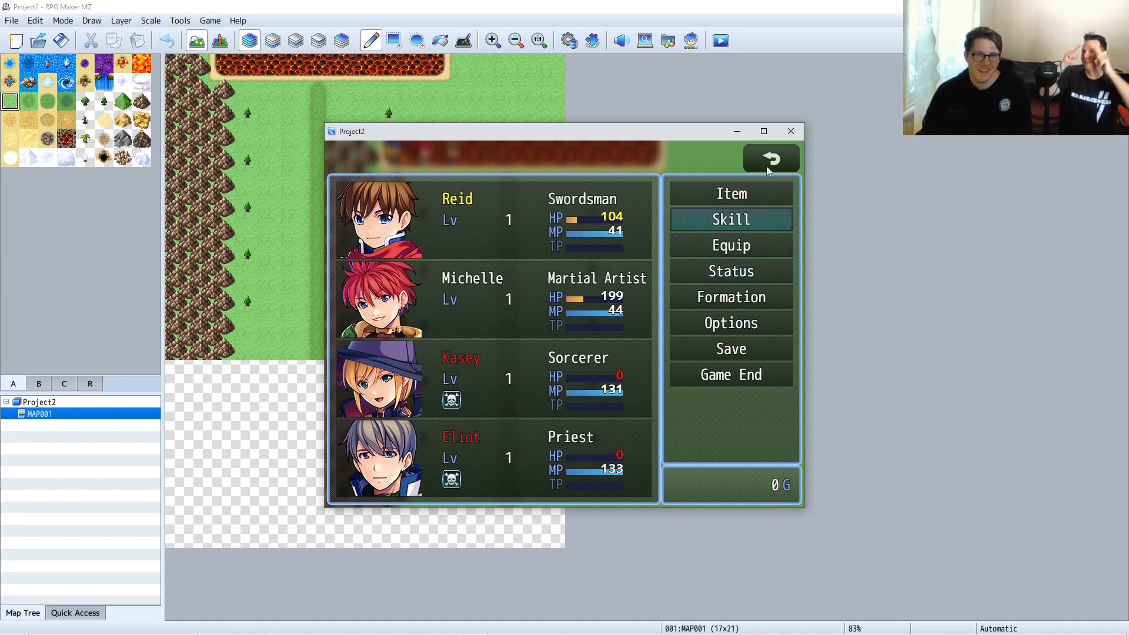
- Return to the map, keep pacing on the lava until the whole party is dead, and close the playtest from the title screen
left_click(784, 160)
key("Right")
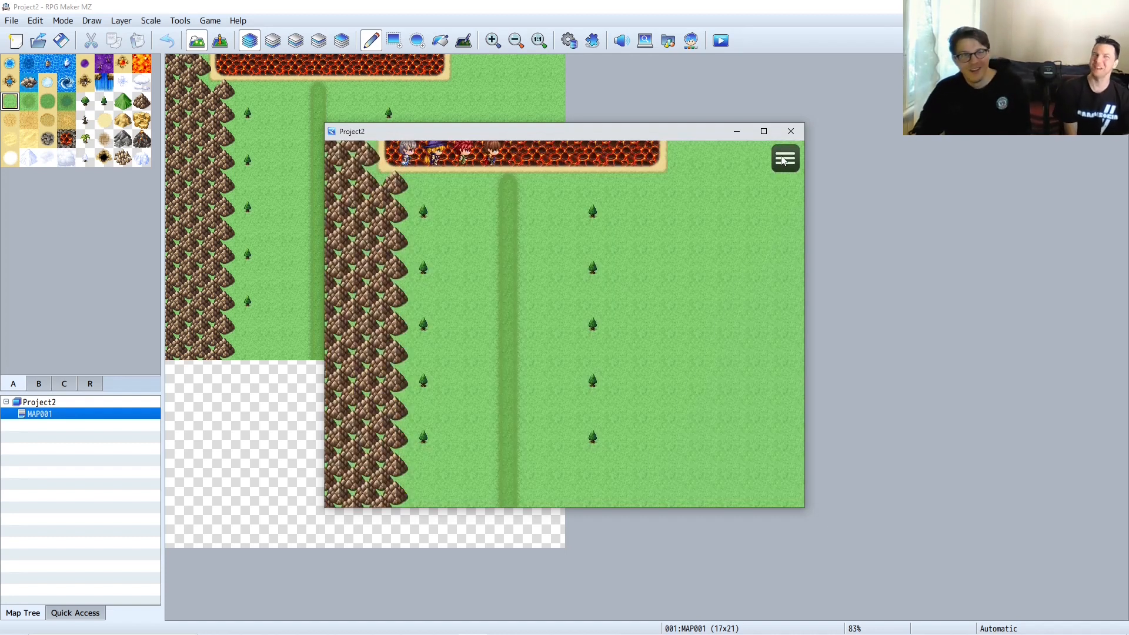
key("Left")
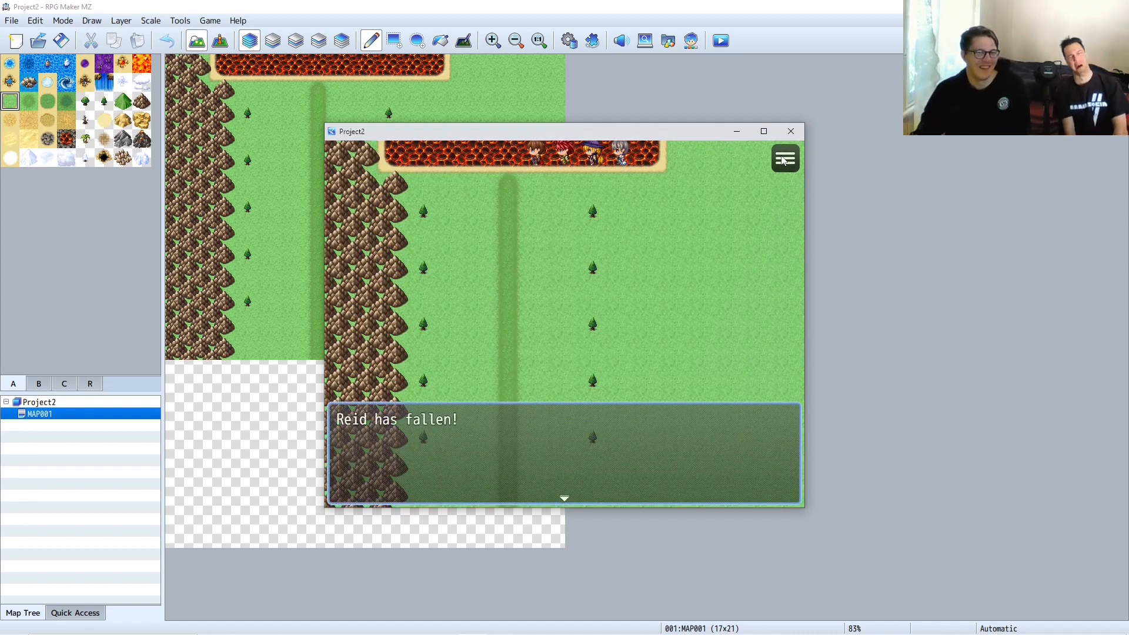
key("Return")
key("Left")
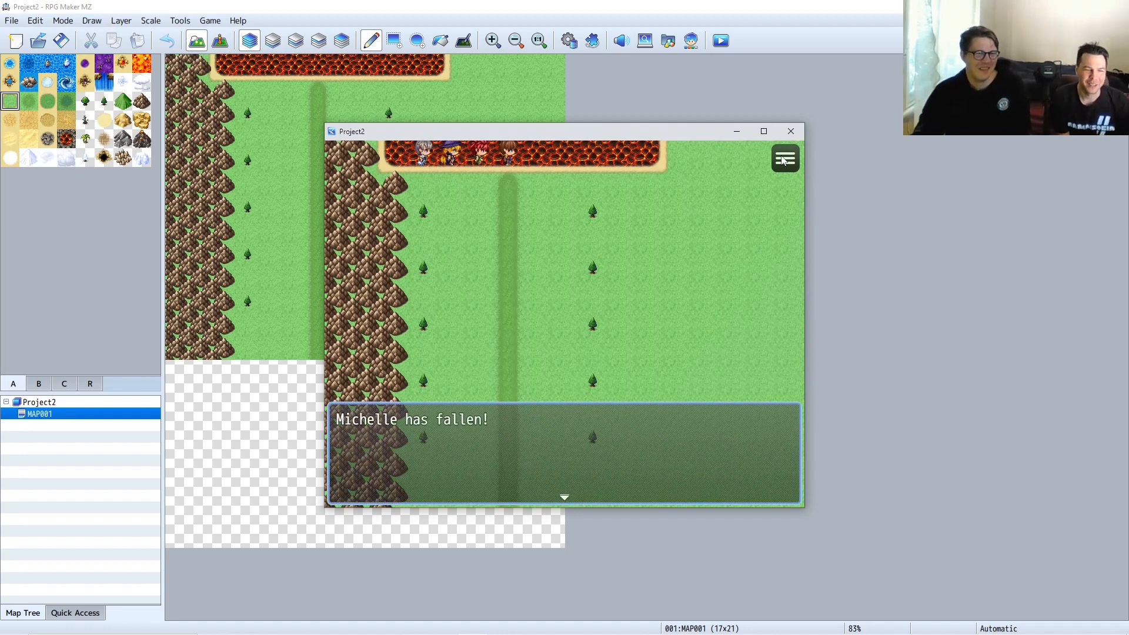
key("Return")
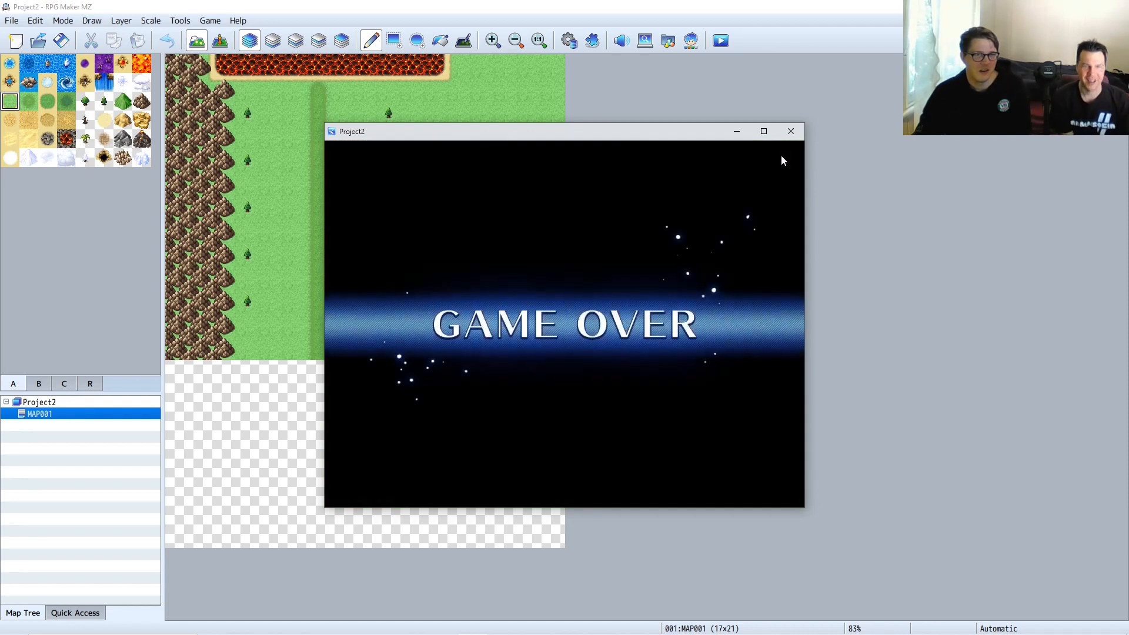
key("Return")
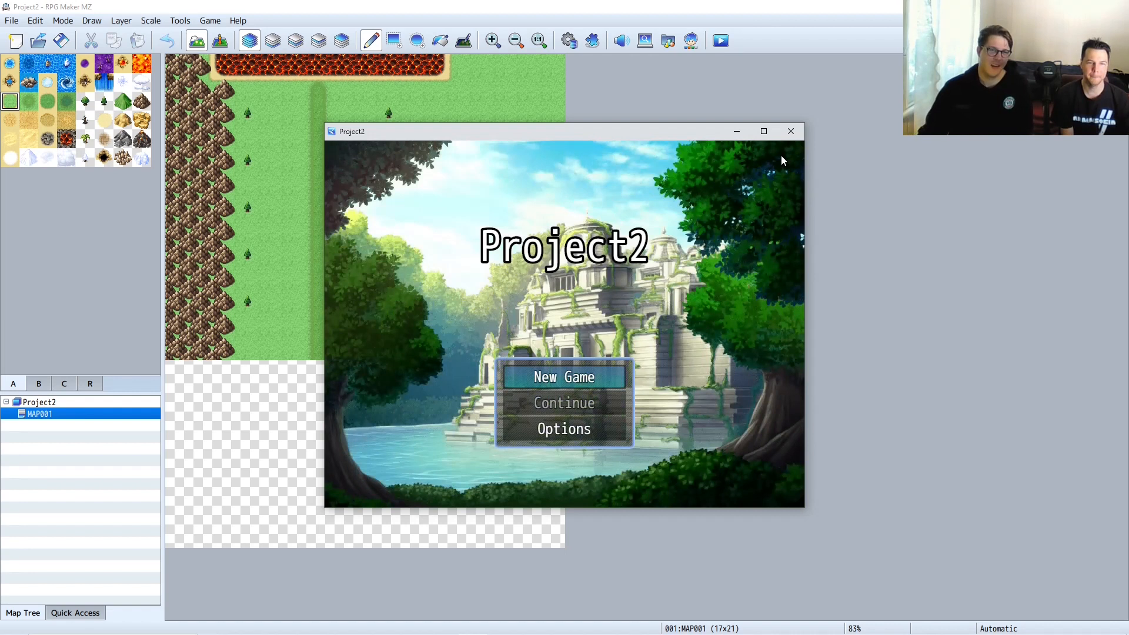
left_click(791, 131)
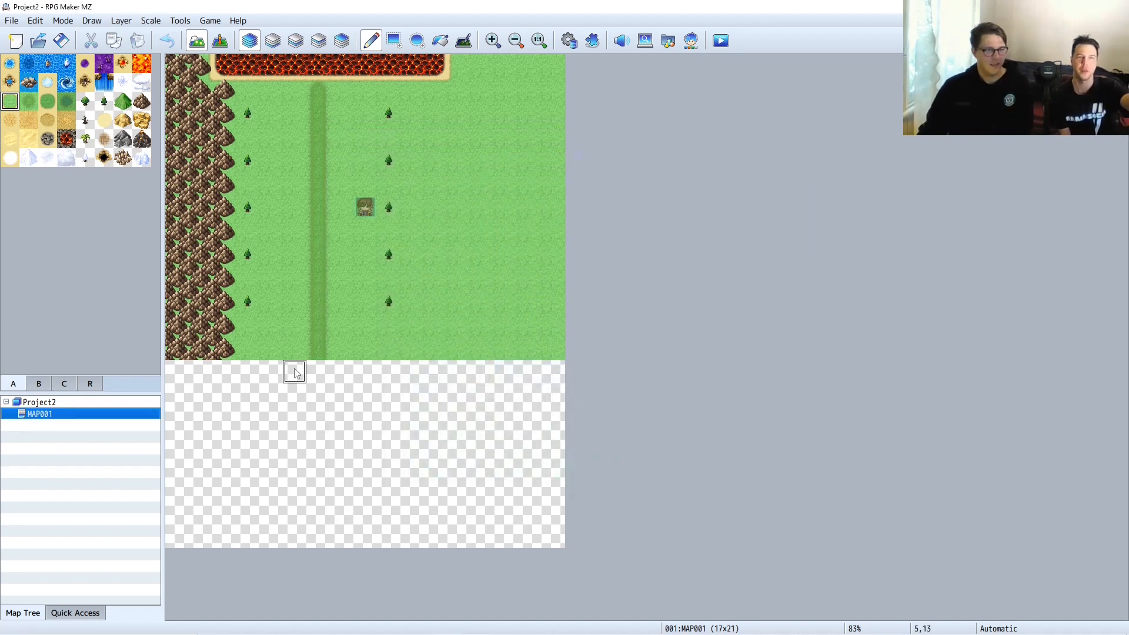
- Reopen the database's System 1 settings, turn off Show Player Followers and set the battle screen to Side-view
left_click(570, 41)
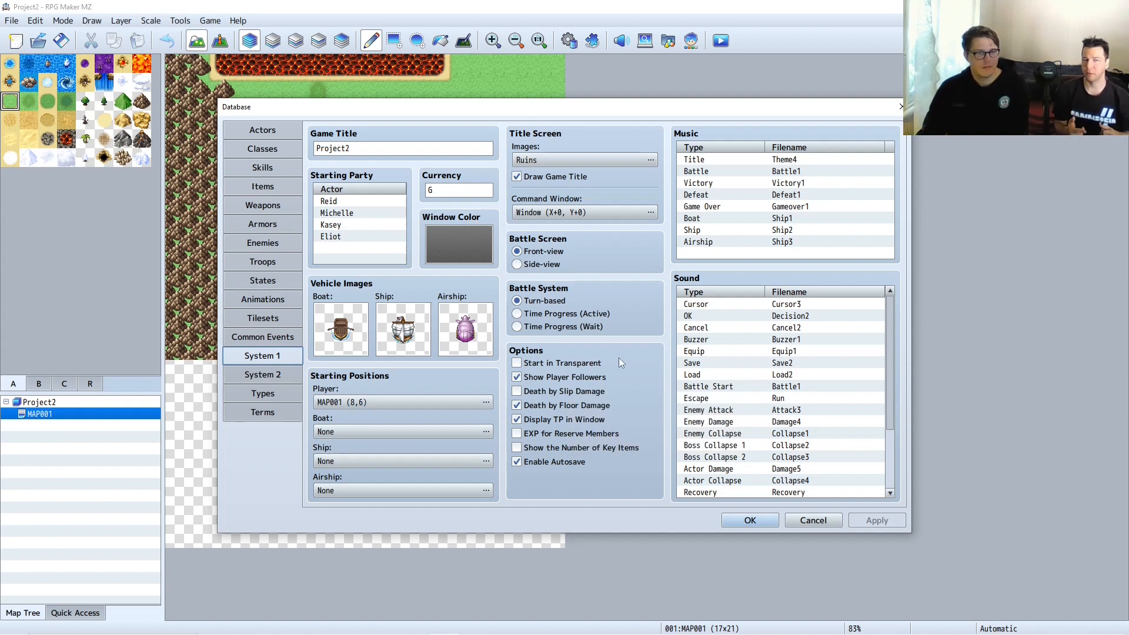
mouse_move(581, 329)
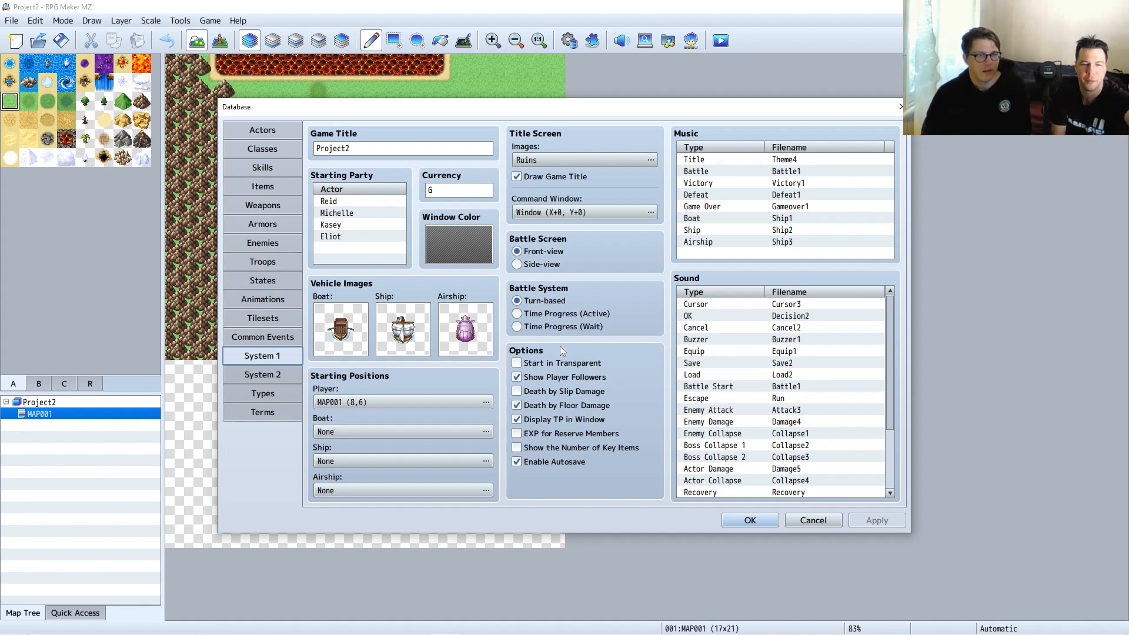
left_click(517, 378)
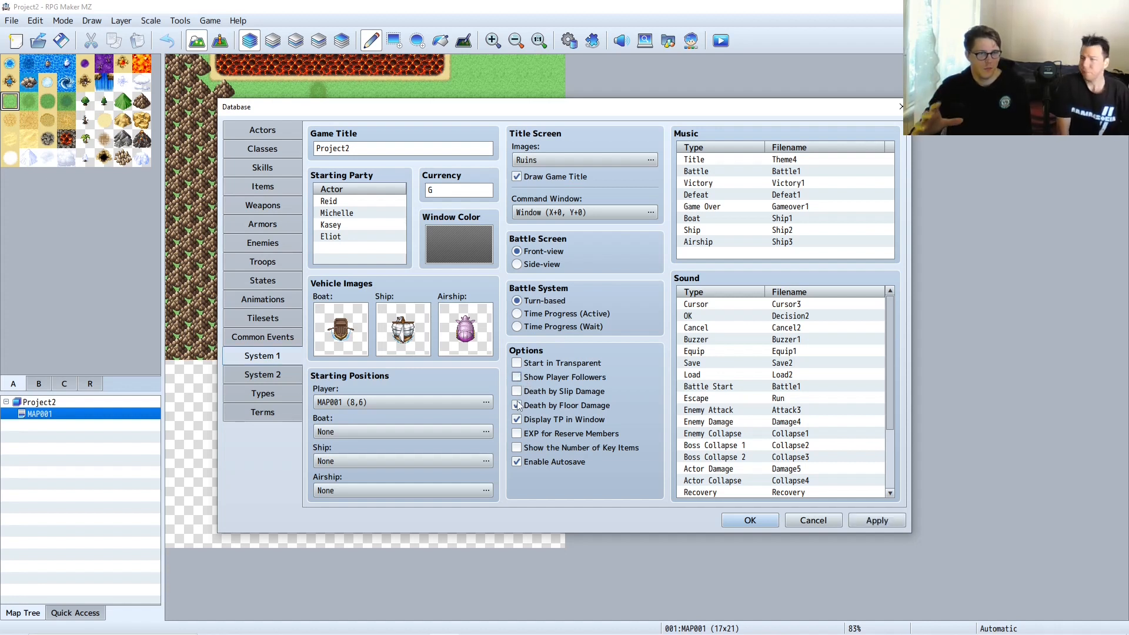
mouse_move(518, 405)
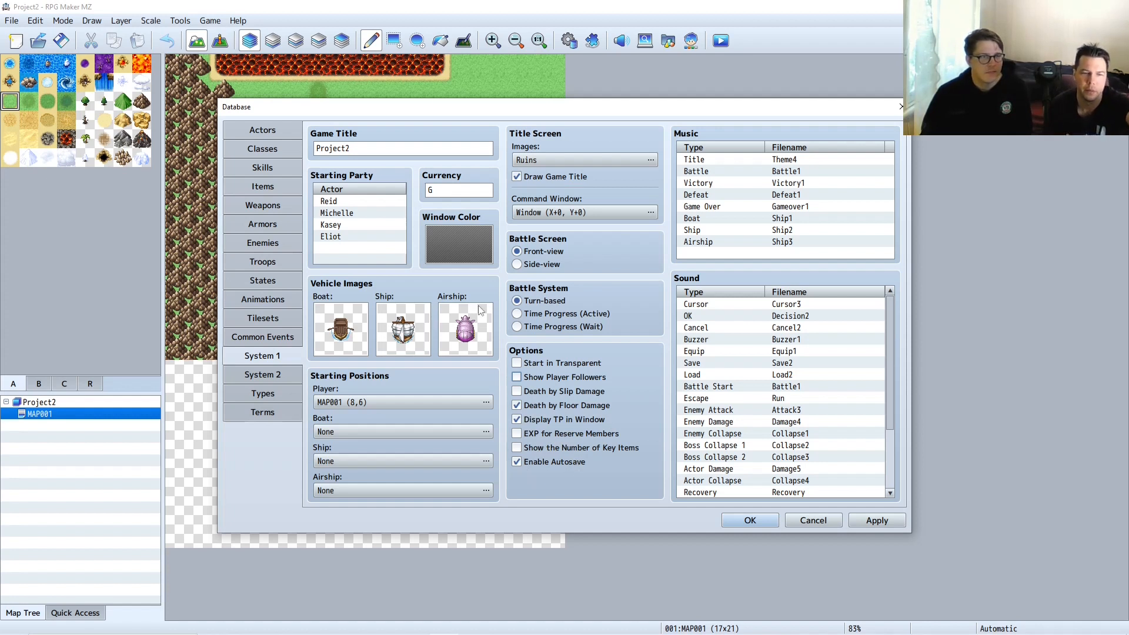
left_click(524, 268)
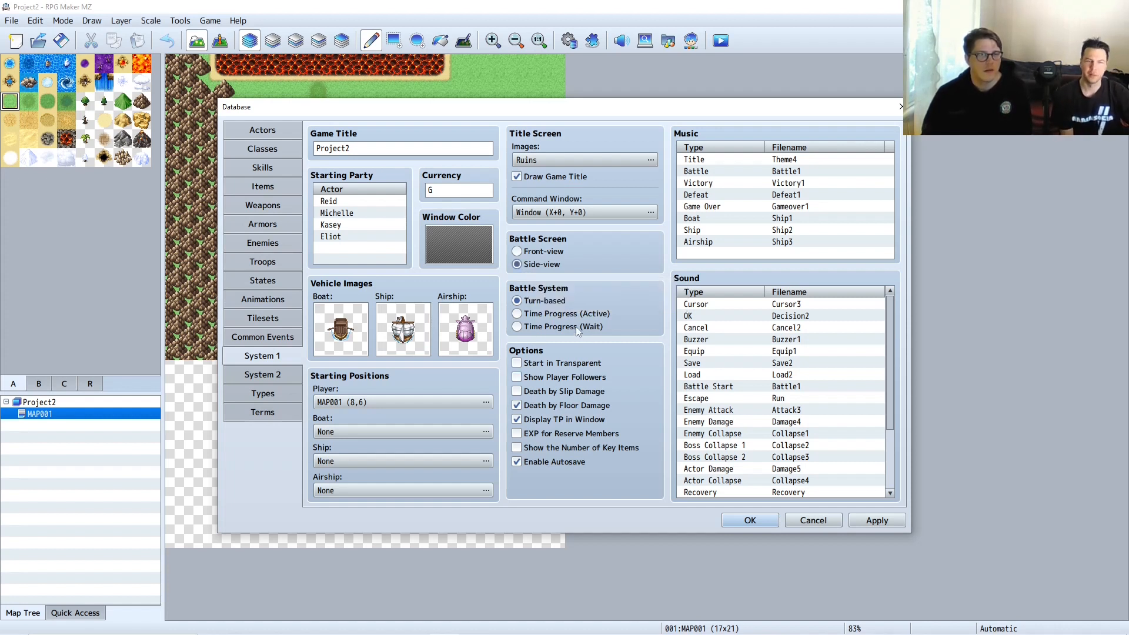
- Open the title screen image selection and preview the Oasis, Night, Mountain, Monument and Mansion backgrounds
double_click(593, 159)
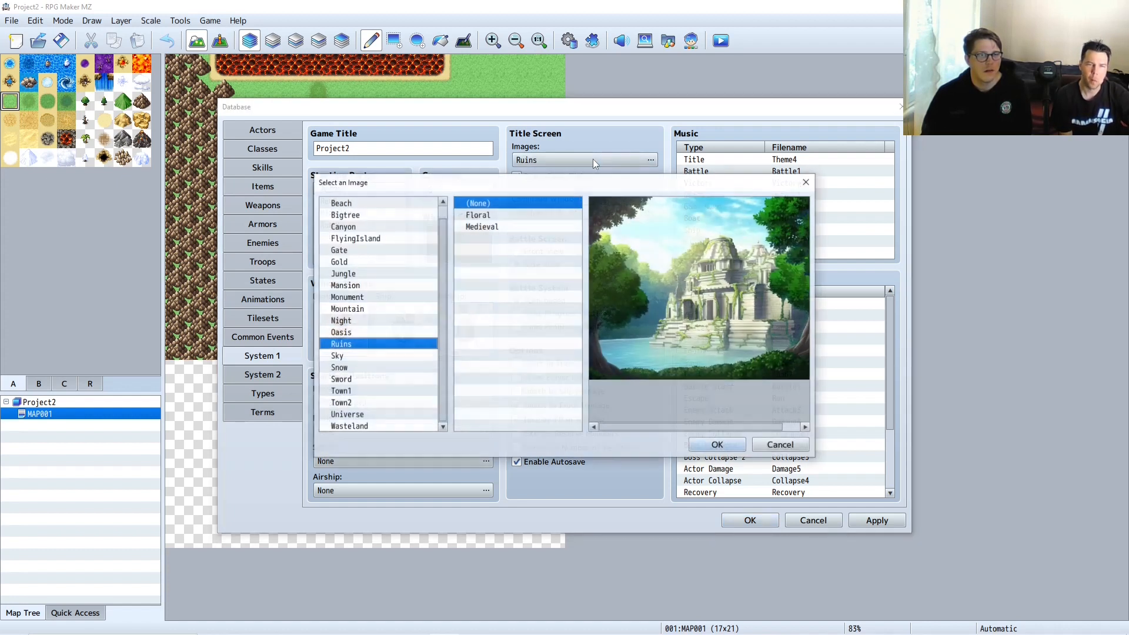
left_click(362, 333)
left_click(359, 321)
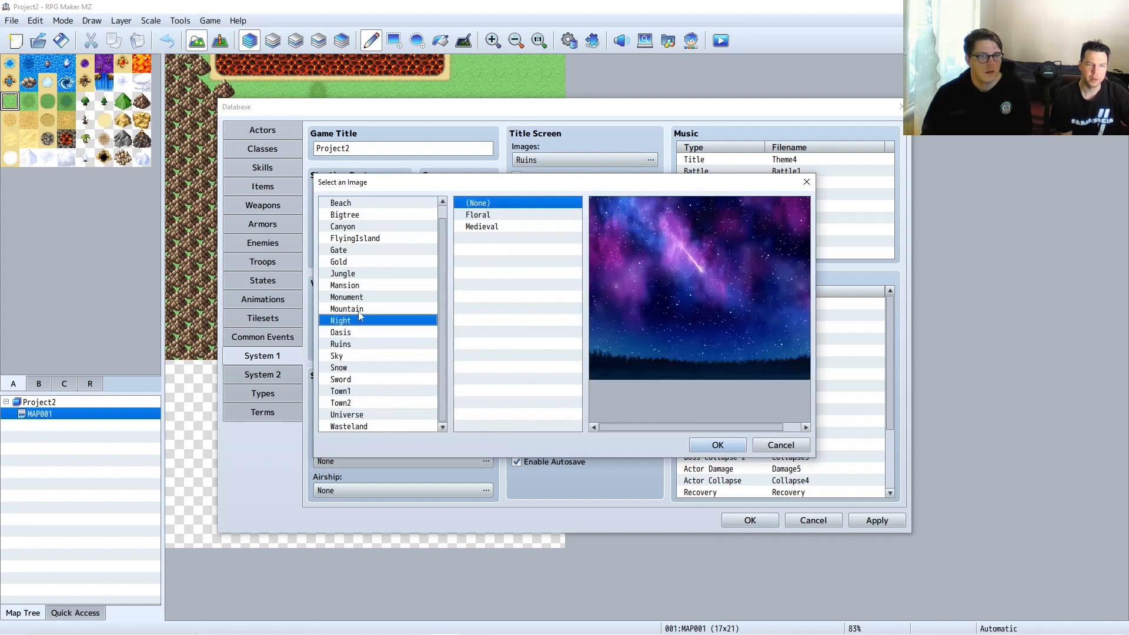
left_click(362, 309)
left_click(365, 298)
left_click(366, 286)
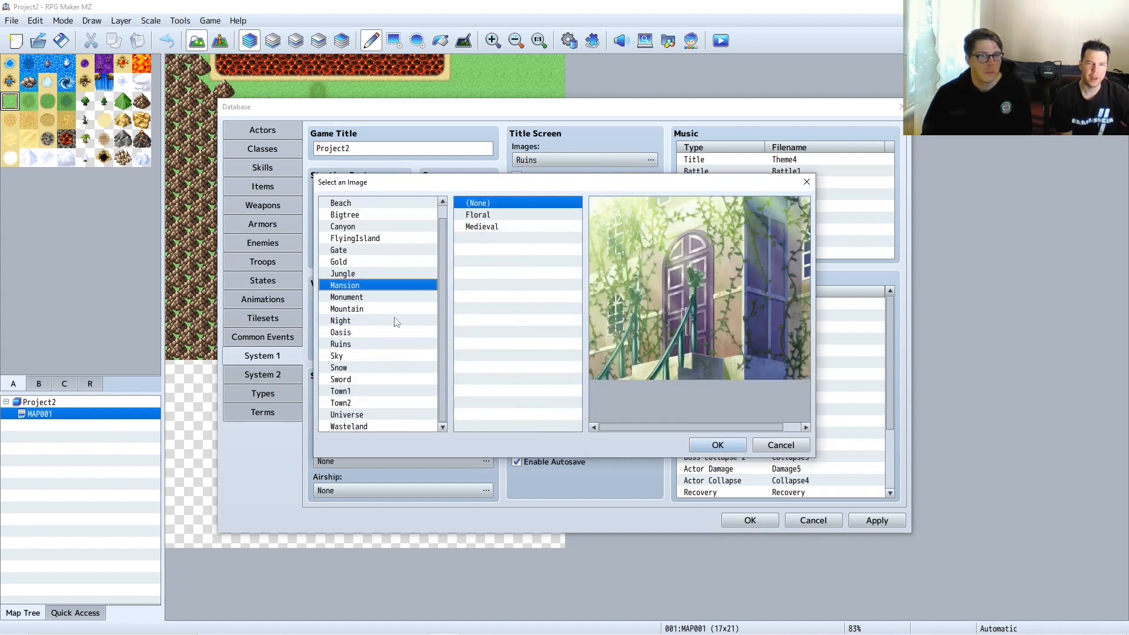
- Compare the Floral and Medieval frames on the Mansion title background, leaving Floral selected
left_click(486, 216)
left_click(487, 229)
left_click(496, 218)
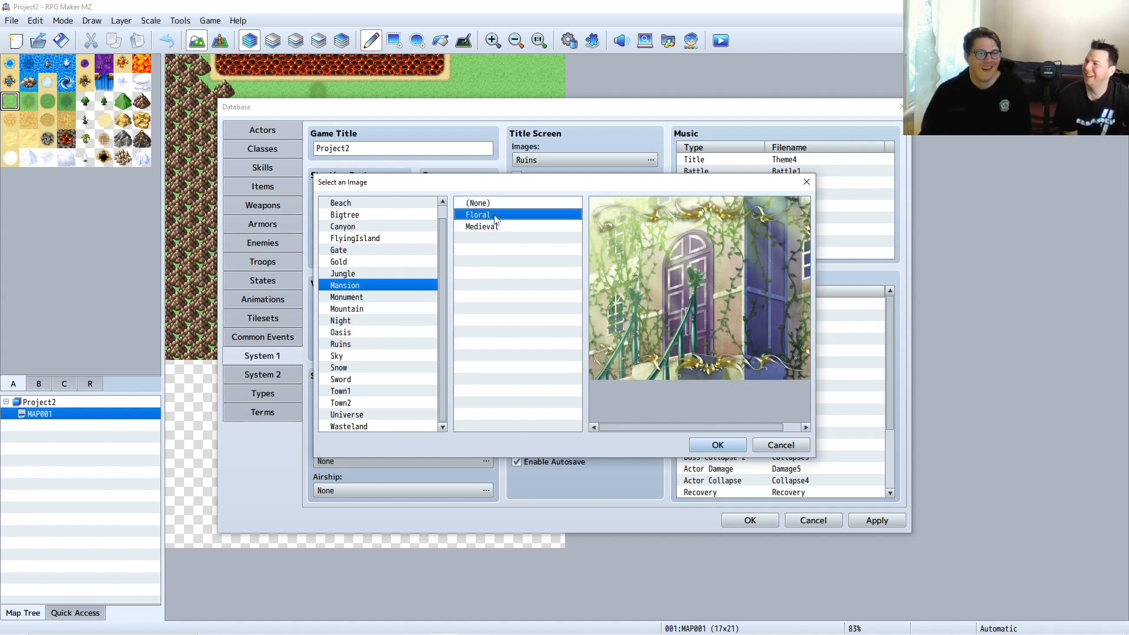
left_click(495, 229)
left_click(495, 217)
left_click(497, 229)
left_click(499, 219)
left_click(498, 229)
left_click(488, 219)
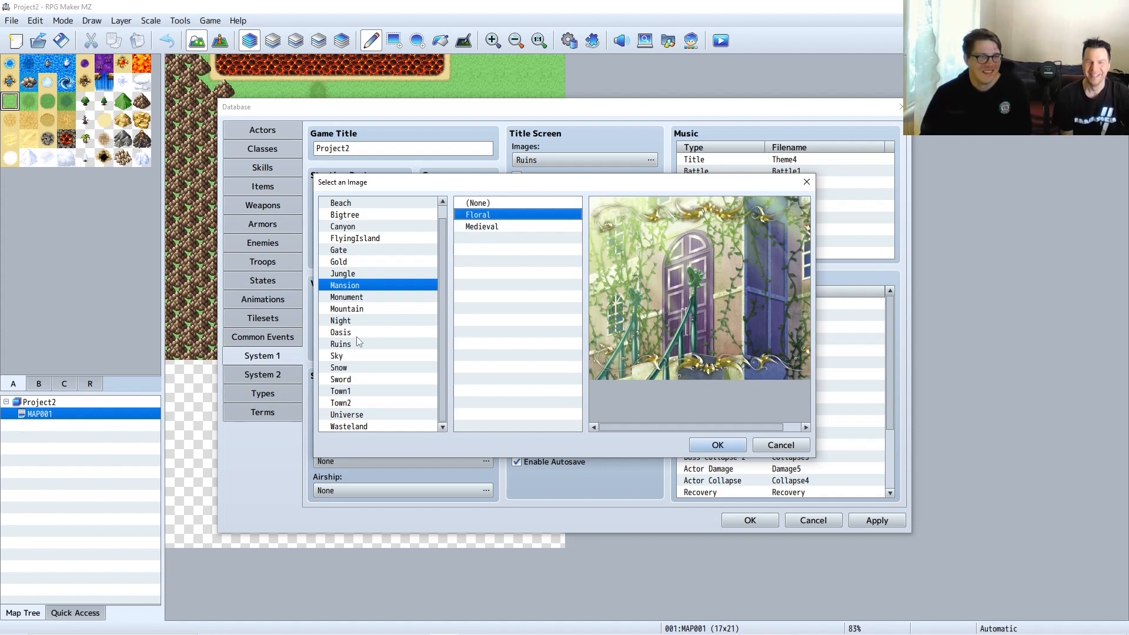
- Switch the title background selection to Snow and compare the Floral and Medieval frames on it, leaving Floral selected
left_click(361, 369)
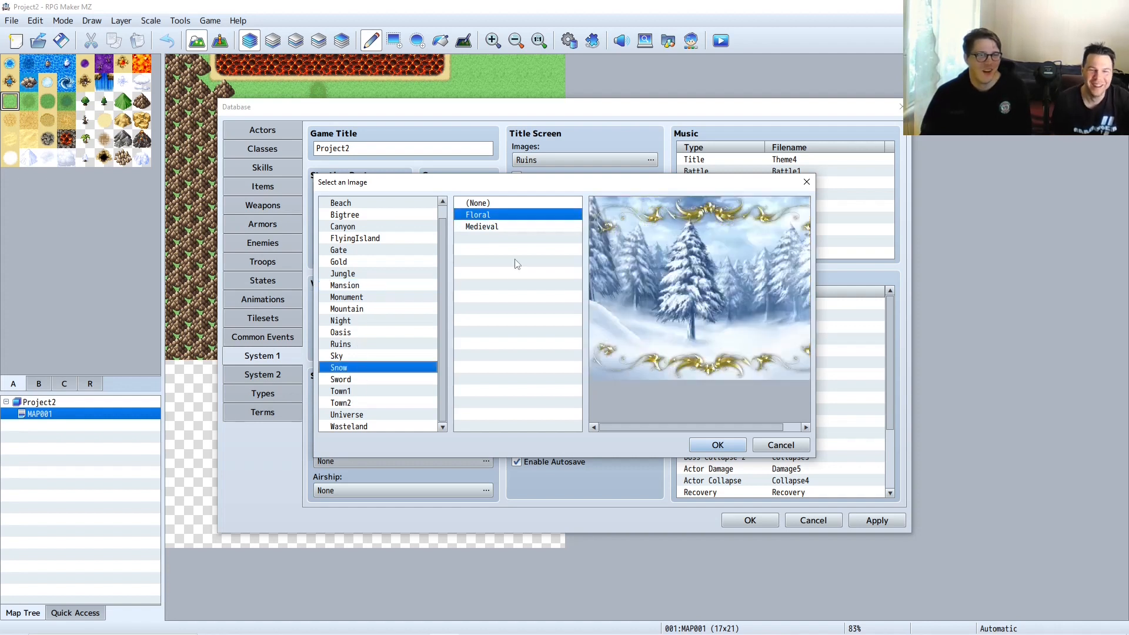
left_click(513, 230)
left_click(506, 215)
left_click(503, 227)
left_click(507, 216)
left_click(505, 226)
left_click(504, 216)
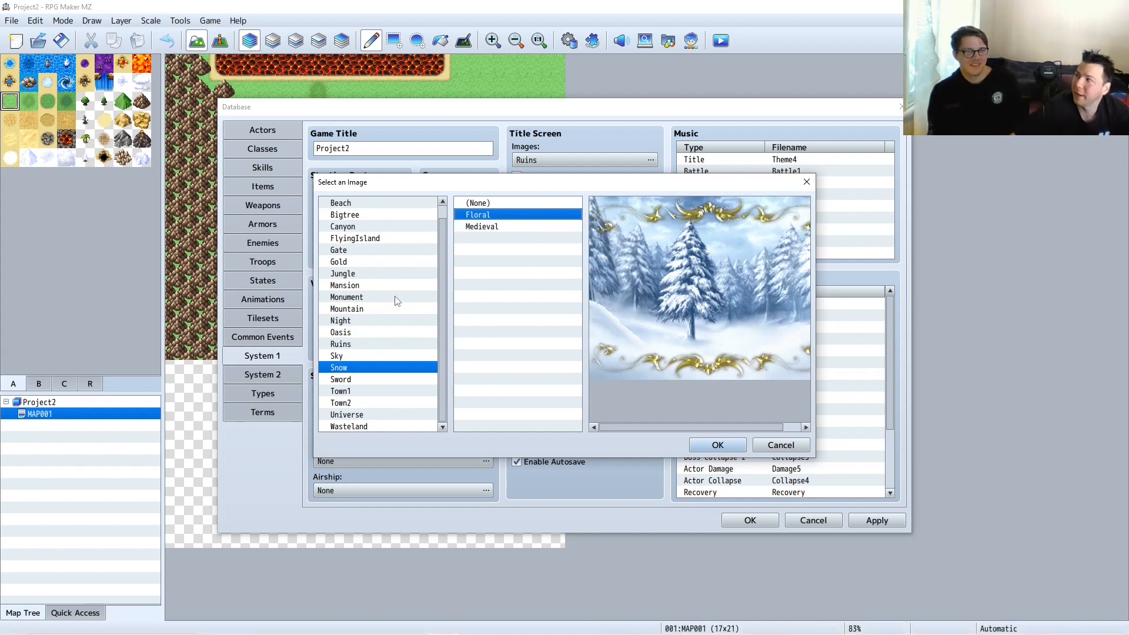
- Set the title screen to the Beach background with the Floral frame and save the database settings
left_click(364, 204)
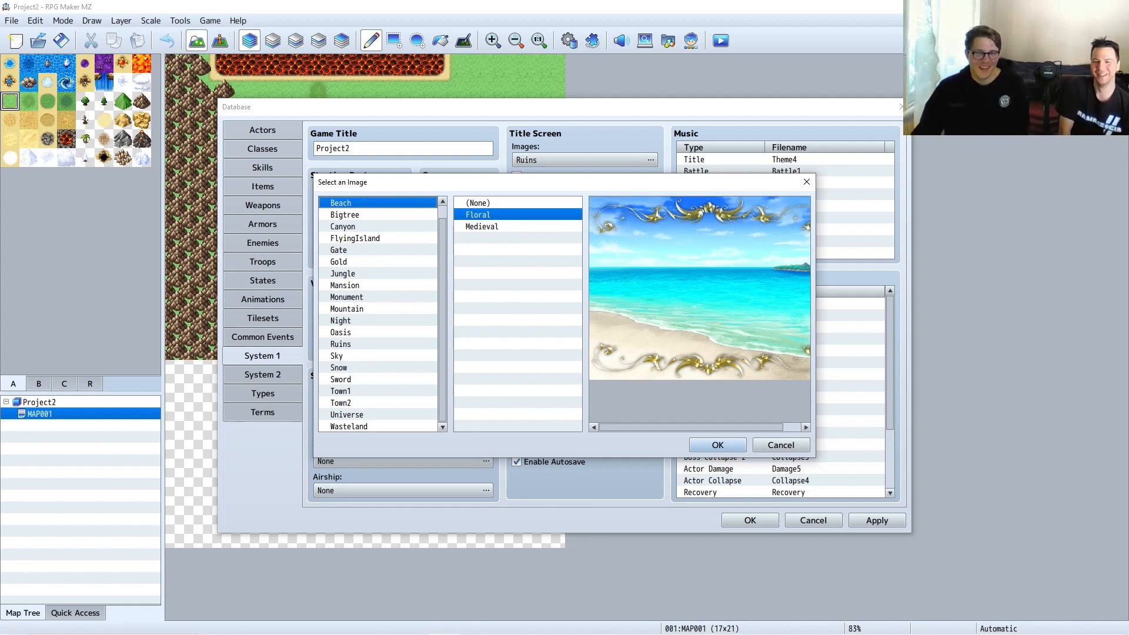
left_click(703, 445)
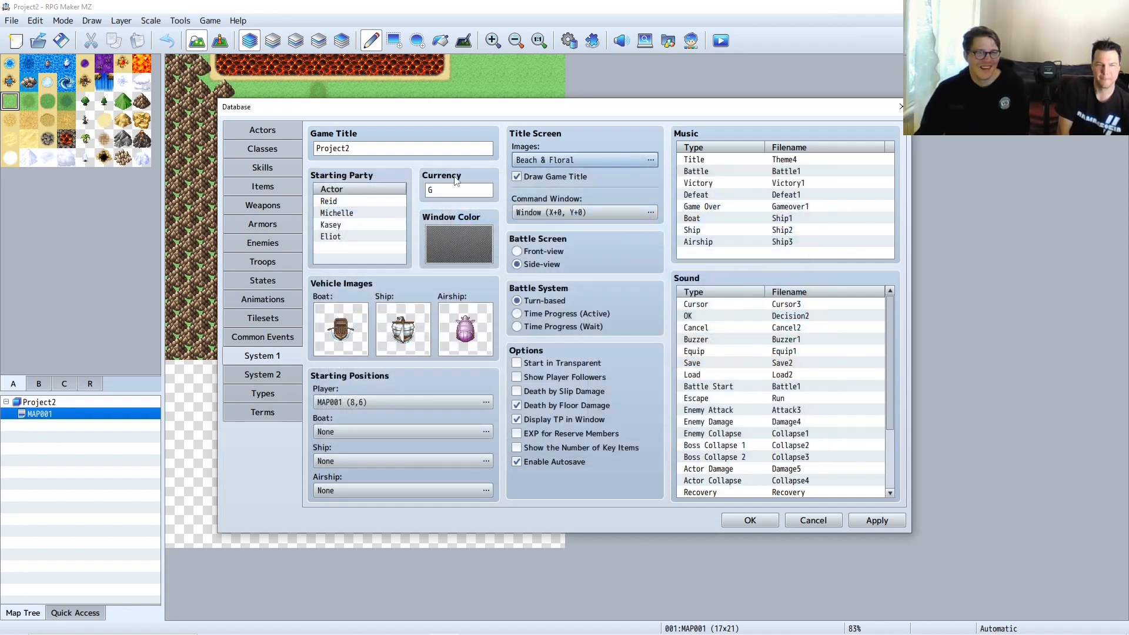
left_click(574, 215)
left_click(628, 341)
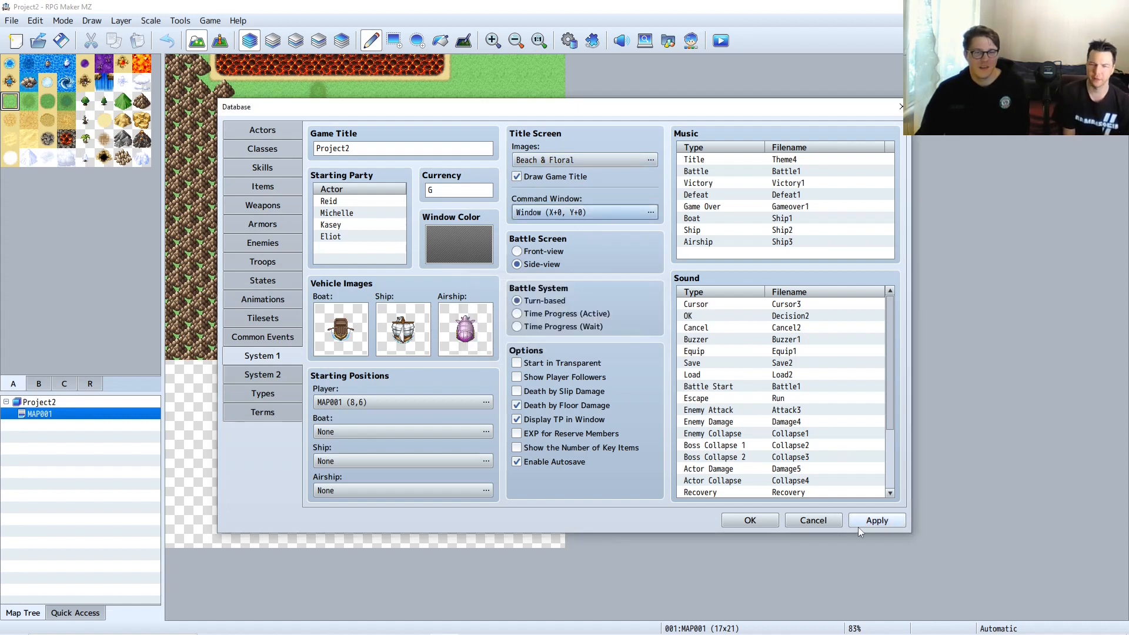
left_click(750, 521)
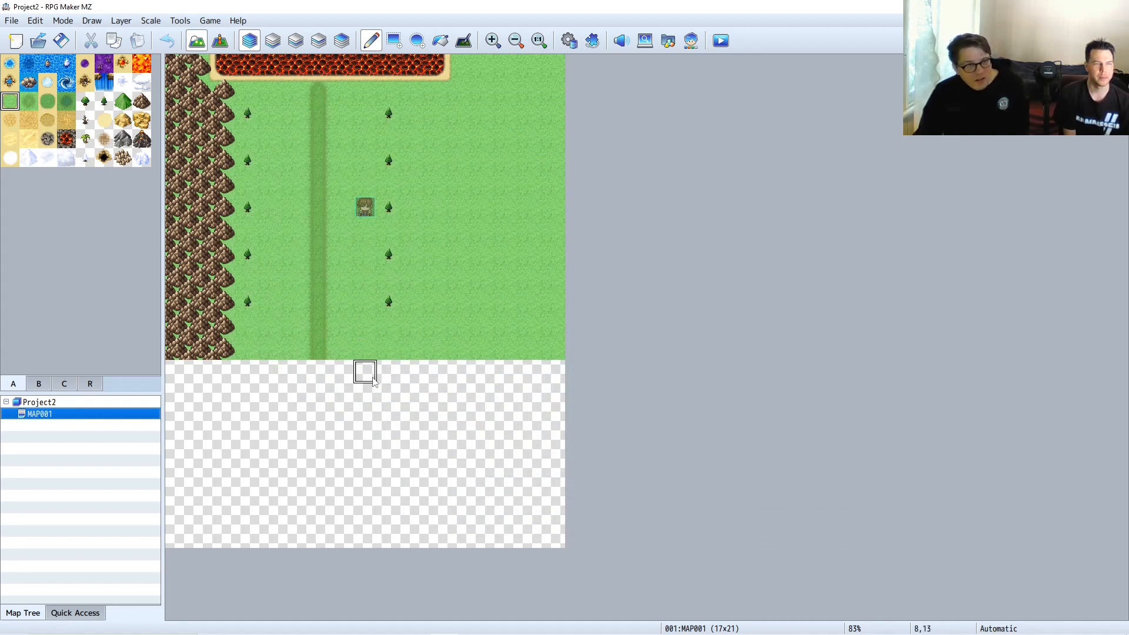
- Fill the empty lower part of MAP001 with light grass, using the Rectangle tool for the large areas
mouse_move(334, 369)
left_mouse_down()
mouse_move(574, 371)
mouse_move(573, 450)
mouse_move(509, 408)
mouse_move(507, 468)
left_mouse_up()
mouse_move(528, 419)
left_mouse_down()
mouse_move(474, 439)
mouse_move(415, 436)
mouse_move(372, 388)
mouse_move(343, 417)
left_mouse_up()
left_click(394, 40)
left_click_drag(348, 369, 585, 551)
left_click_drag(293, 368, 177, 548)
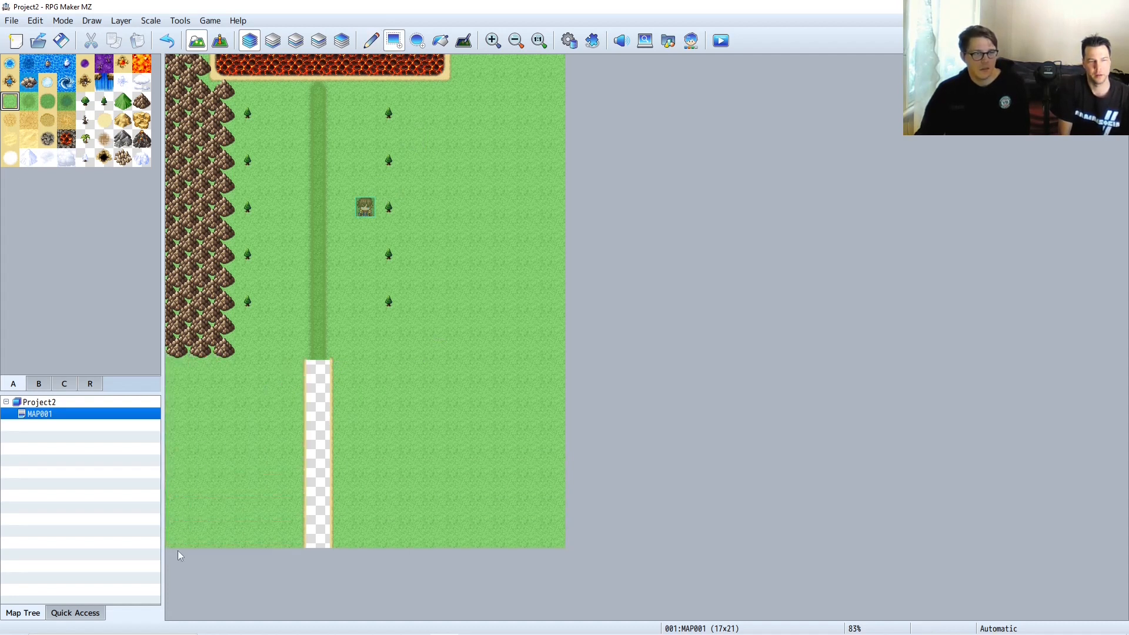
left_click_drag(294, 371, 410, 532)
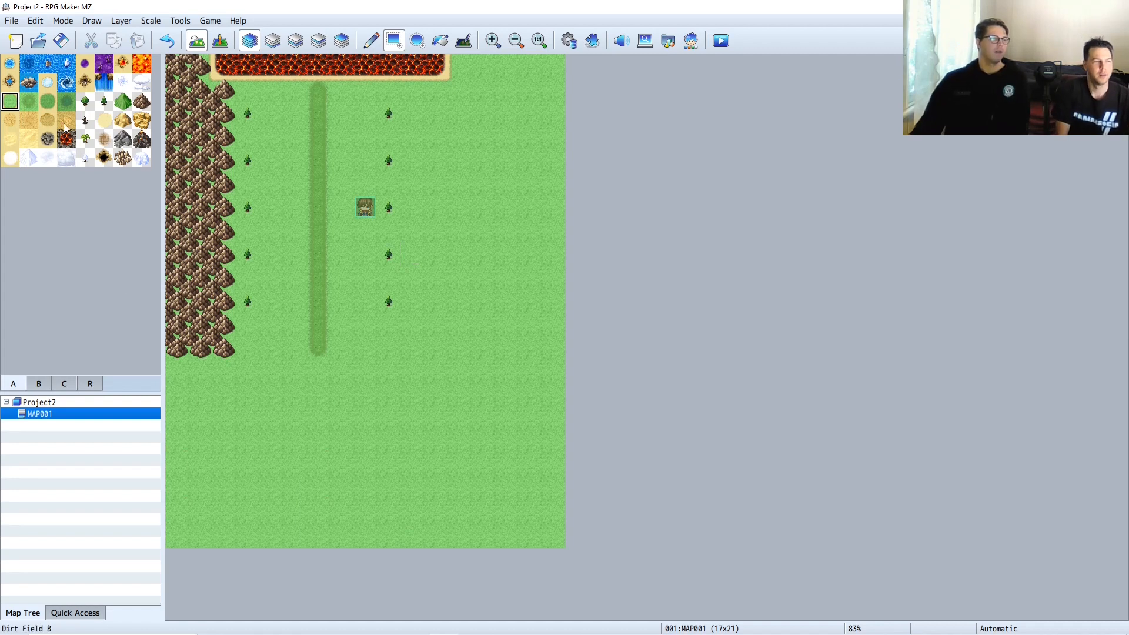
- Place a row of five snow-covered castles, two tiles high, on the new grass area in the lower part of the map
left_click(37, 386)
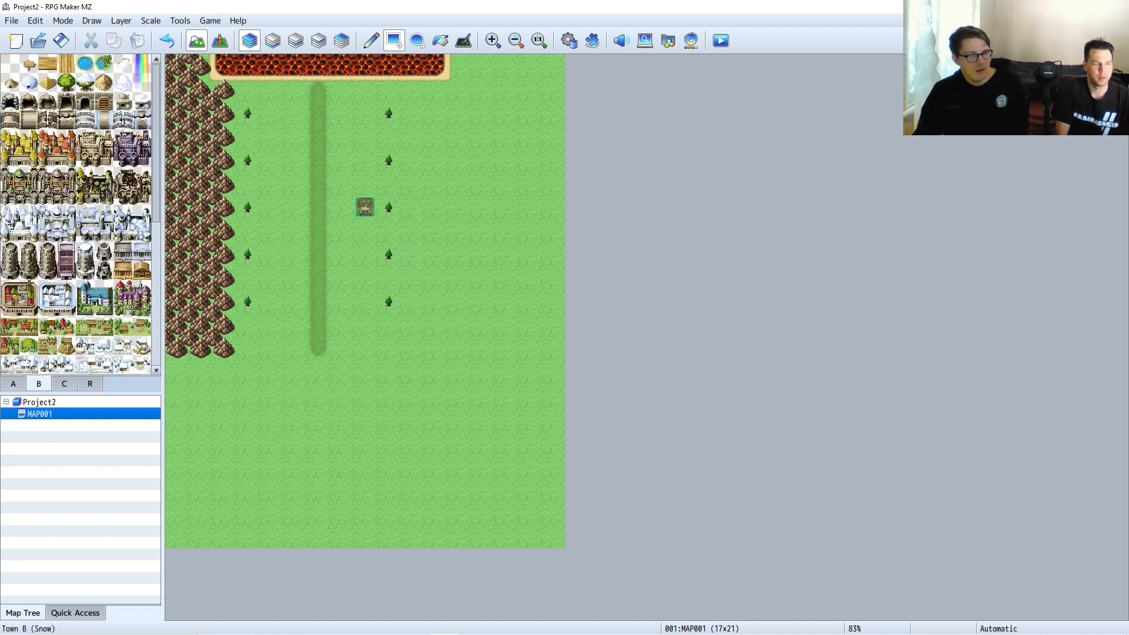
left_click(104, 140)
left_click(84, 156)
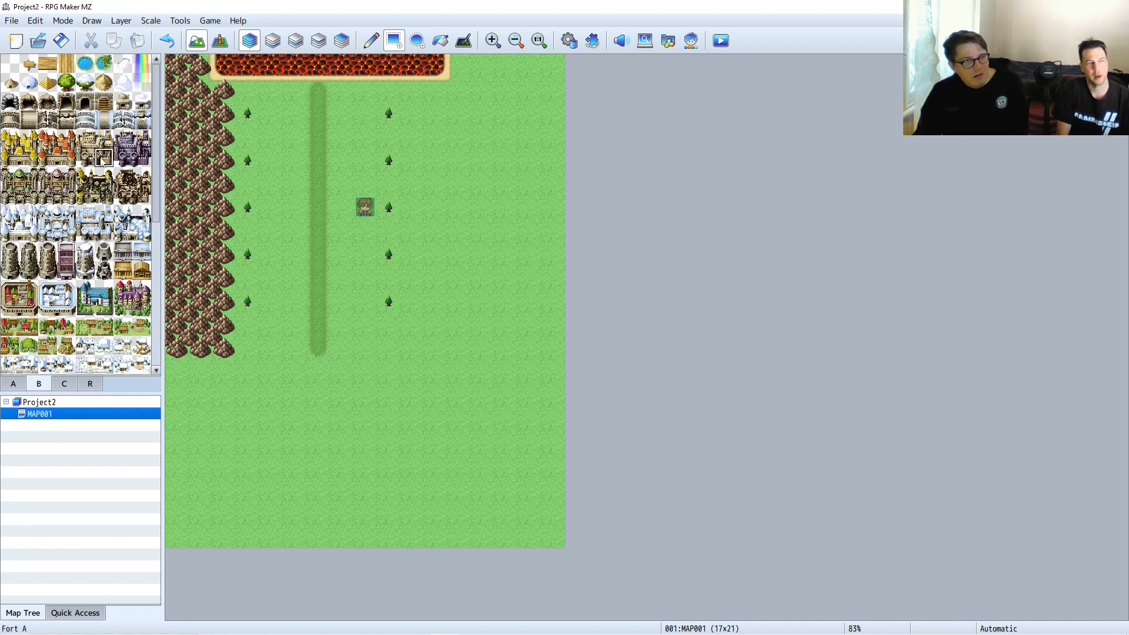
mouse_move(89, 142)
left_mouse_down()
mouse_move(117, 177)
mouse_move(101, 154)
left_mouse_up()
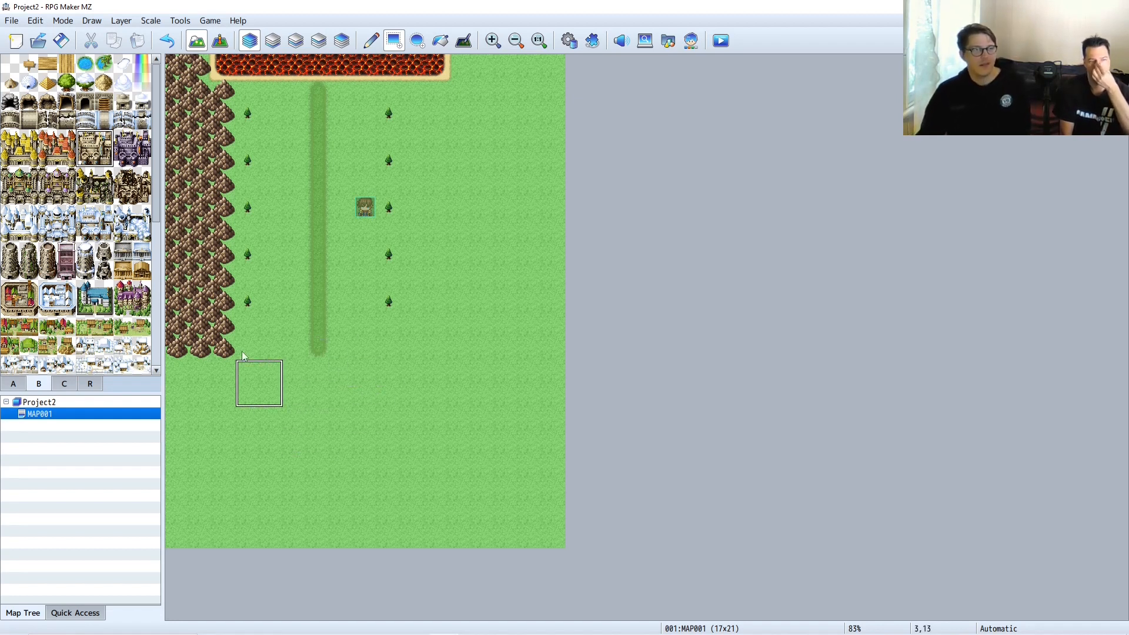
left_click_drag(86, 141, 143, 160)
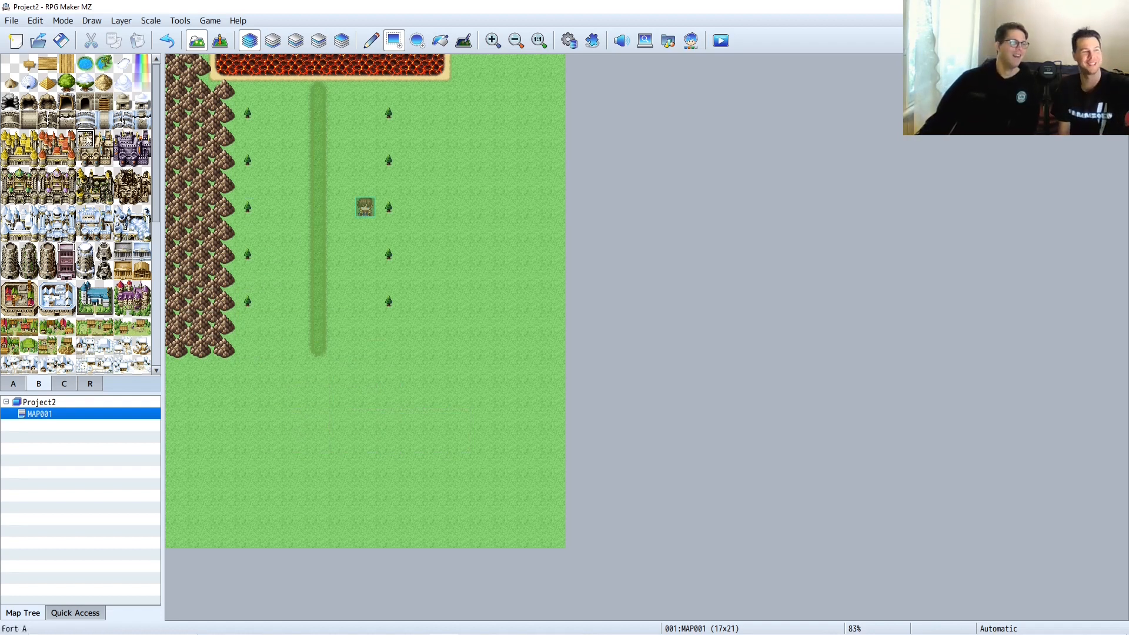
left_click_drag(9, 213, 145, 241)
left_click_drag(88, 217, 353, 388)
left_click_drag(5, 125, 145, 143)
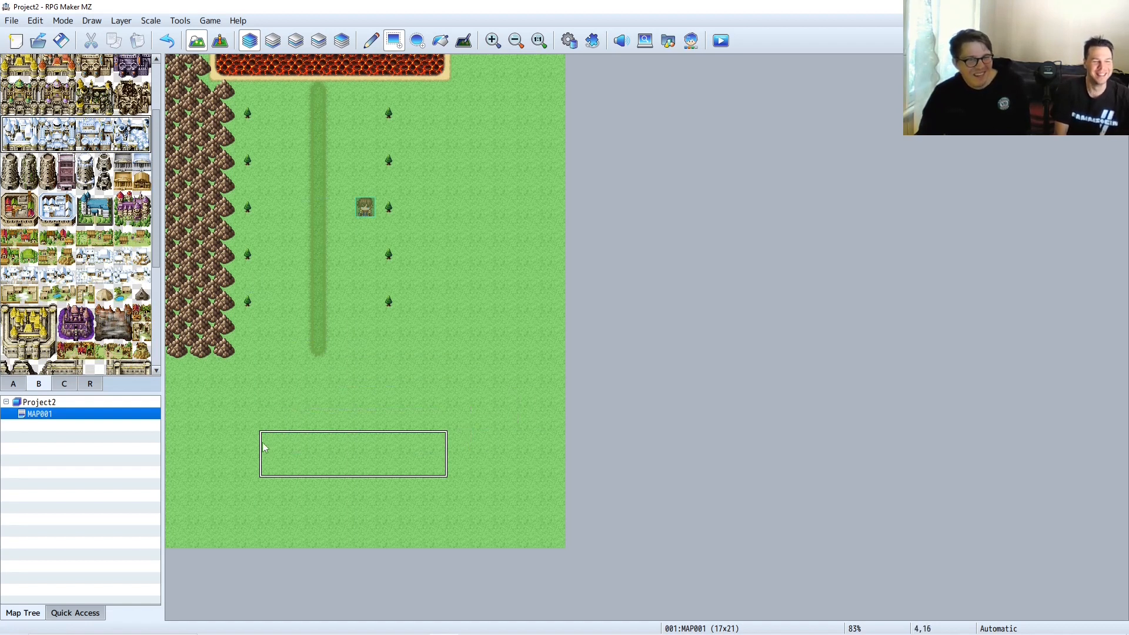
left_click(239, 453)
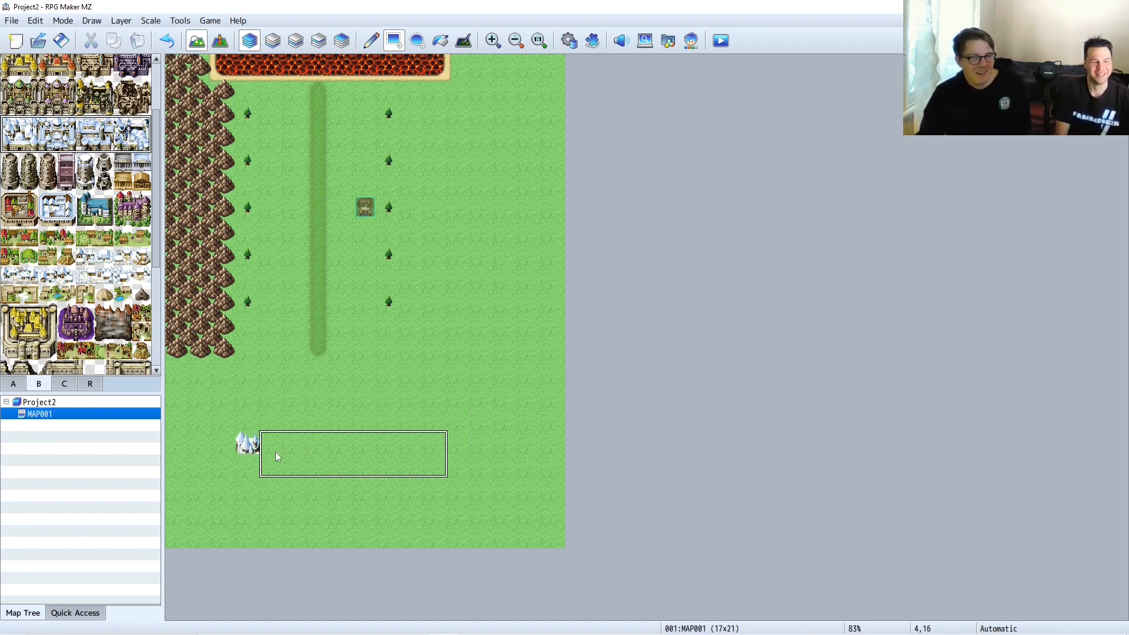
left_click(250, 445)
mouse_move(307, 455)
left_mouse_down()
mouse_move(373, 447)
mouse_move(432, 477)
mouse_move(454, 469)
left_mouse_up()
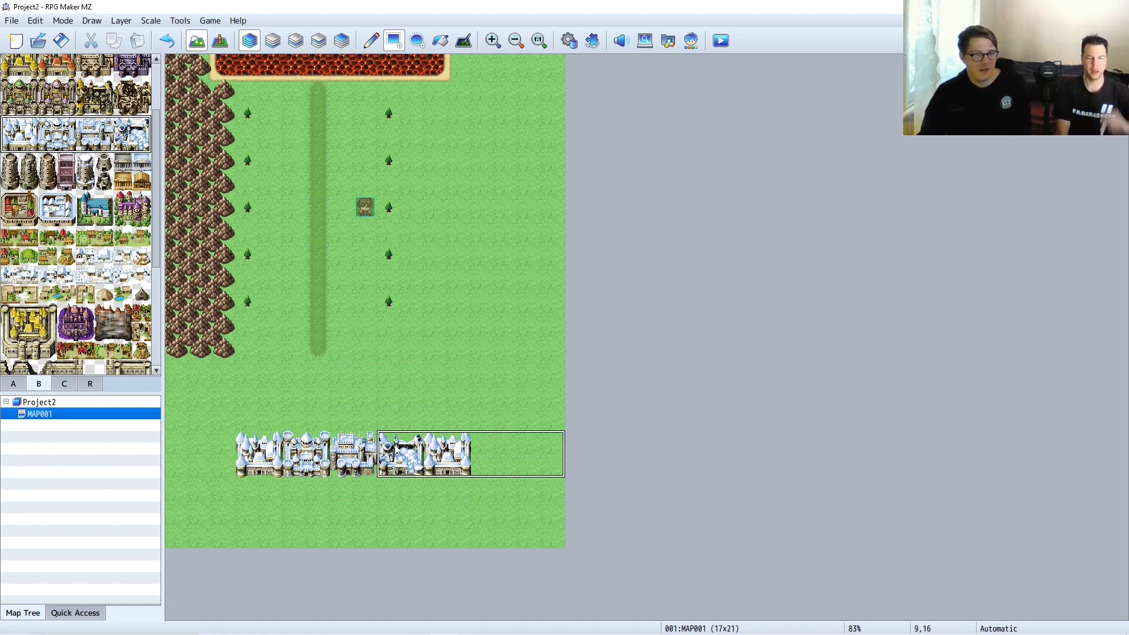
- Fill a rectangle of darker grass about 5 by 3 tiles at the lower end of the dark grass strip
scroll(81, 241, "up", 3)
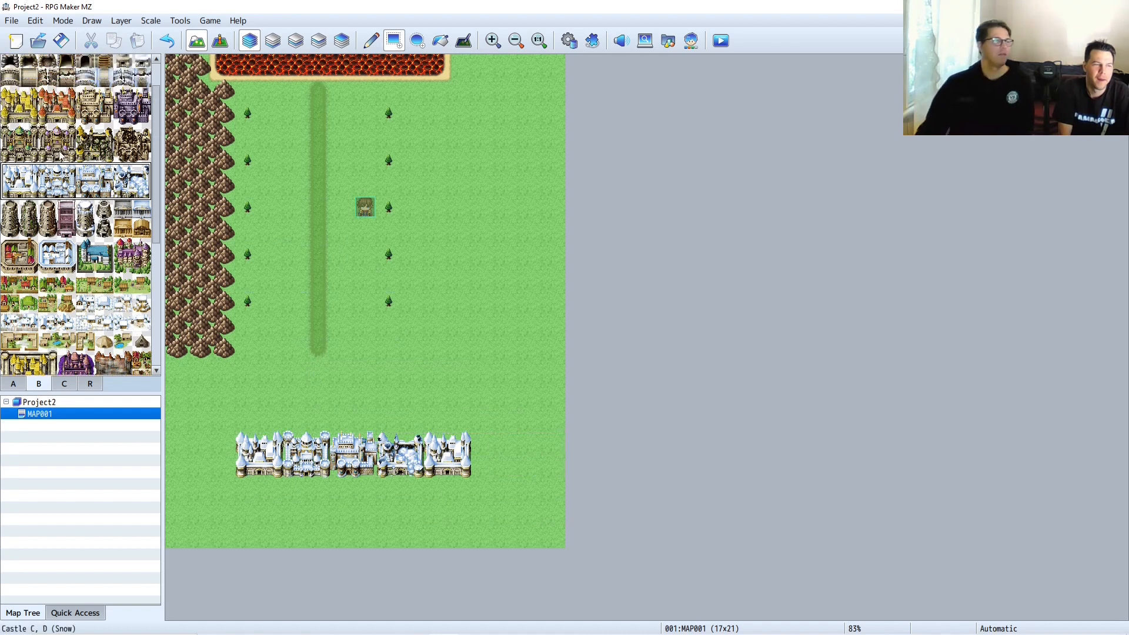
left_click(17, 385)
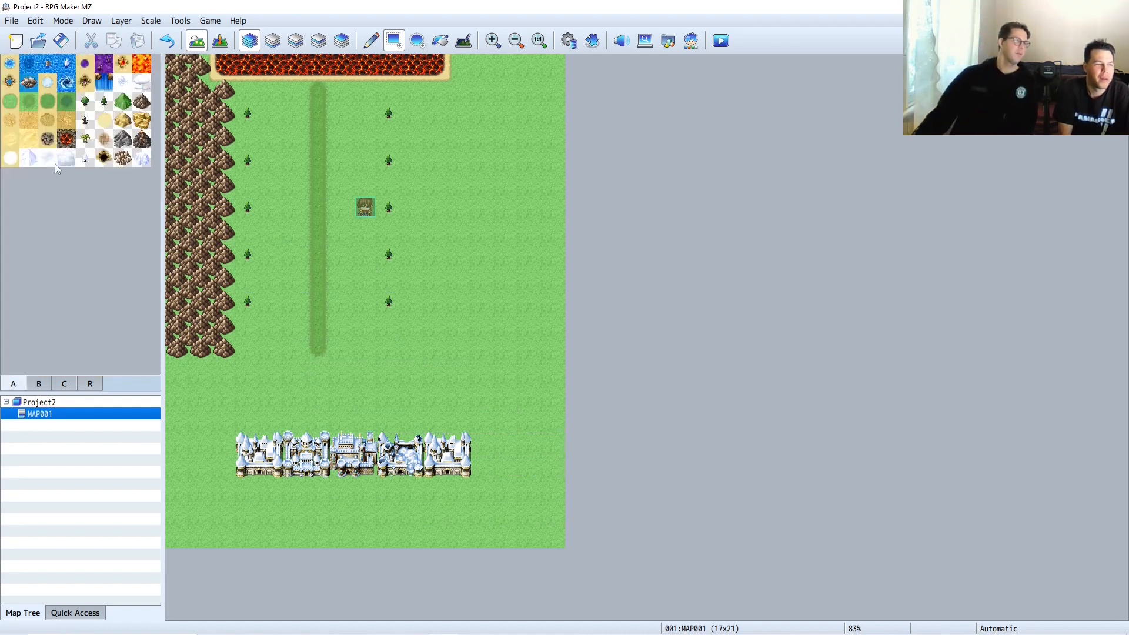
left_click(28, 103)
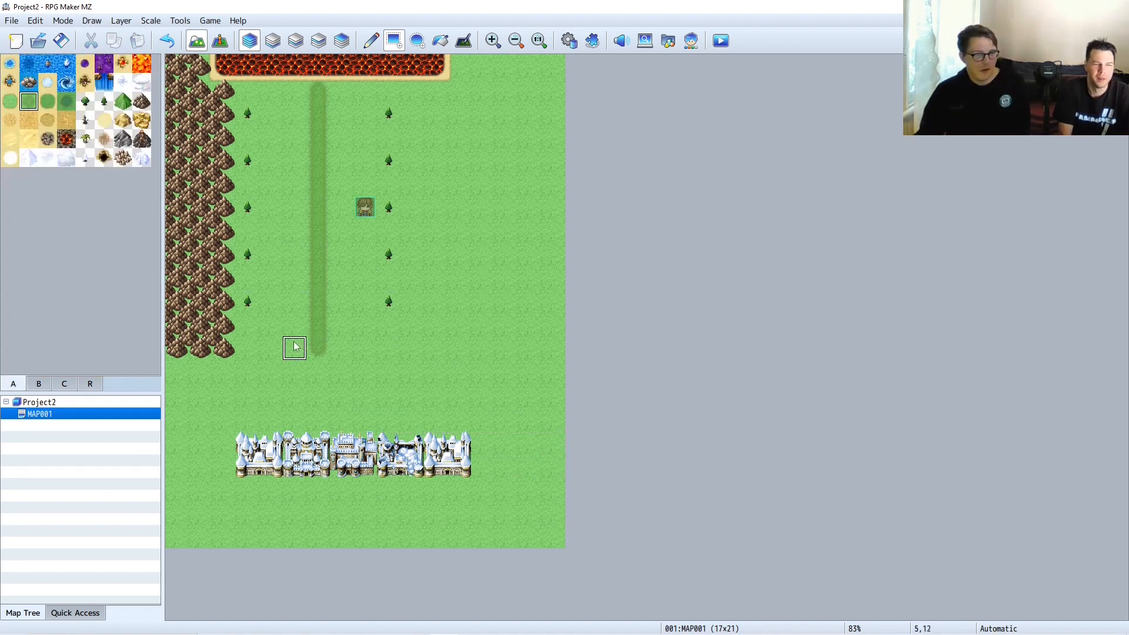
left_click_drag(316, 378, 217, 385)
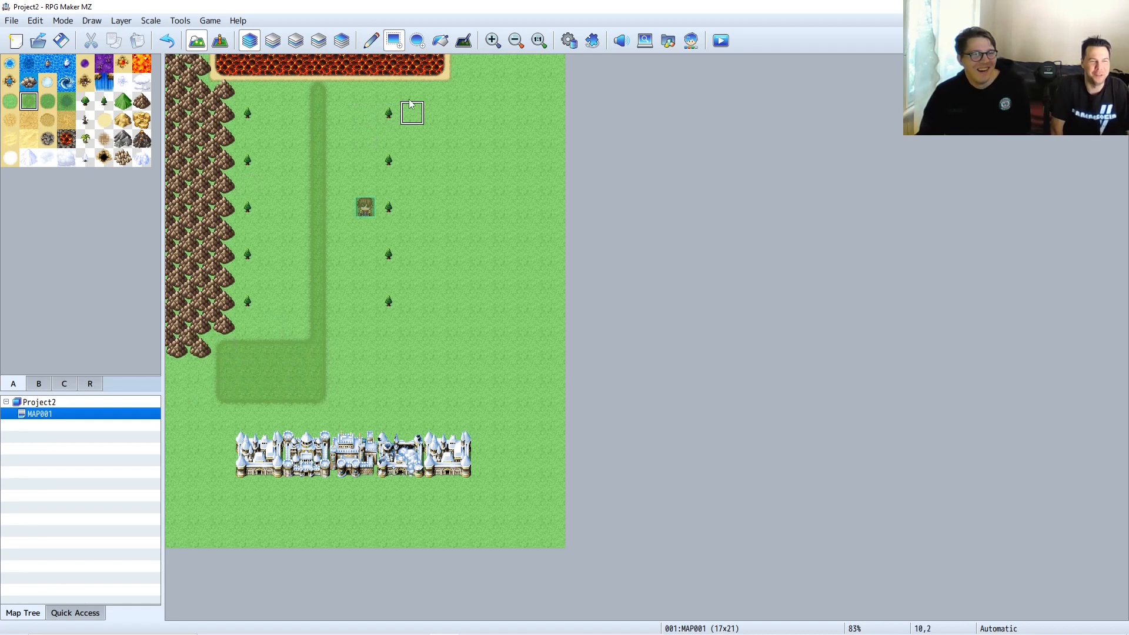
- Draw a freehand dark grass path around the castle row, with a short branch up to the westernmost castle
left_click(373, 42)
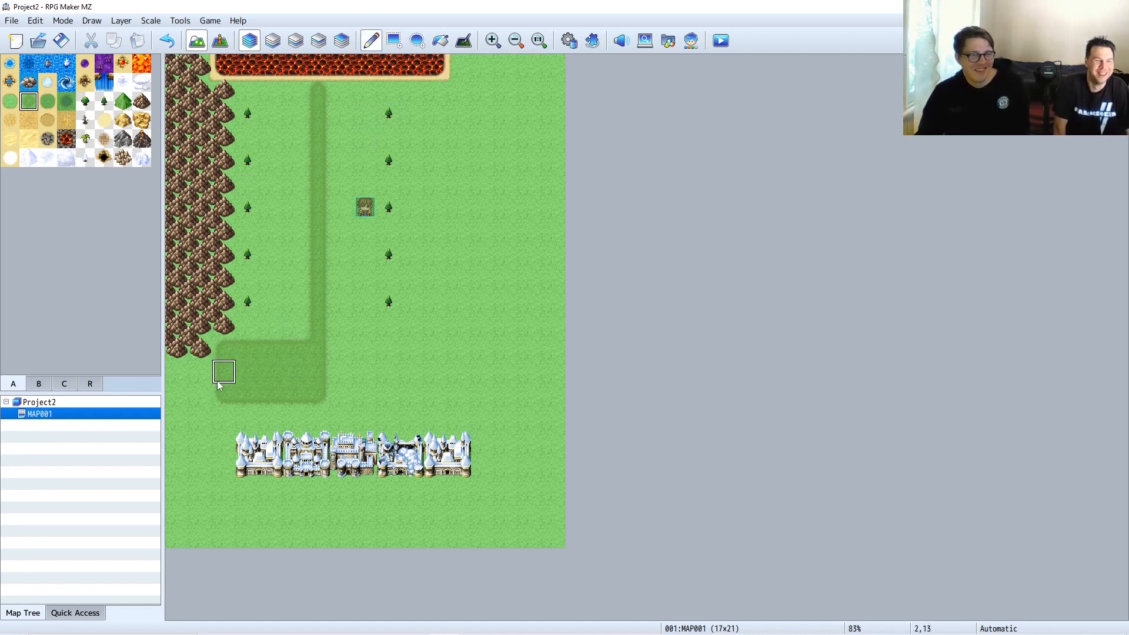
mouse_move(200, 416)
left_mouse_down()
mouse_move(199, 493)
mouse_move(252, 511)
mouse_move(339, 502)
mouse_move(361, 486)
mouse_move(466, 491)
left_mouse_up()
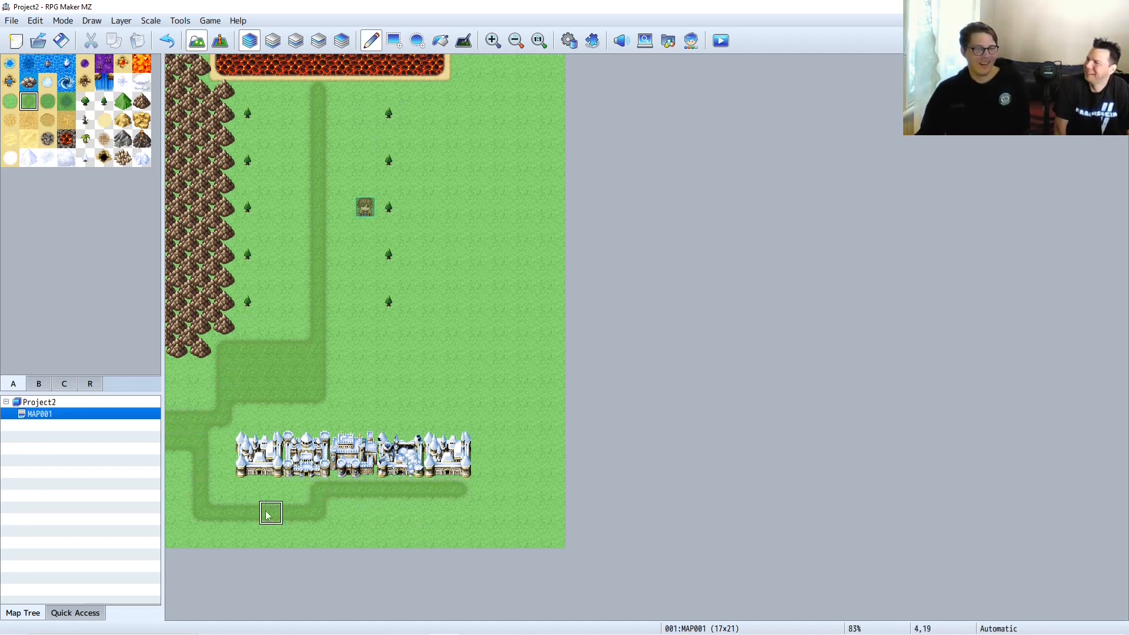
left_click(249, 489)
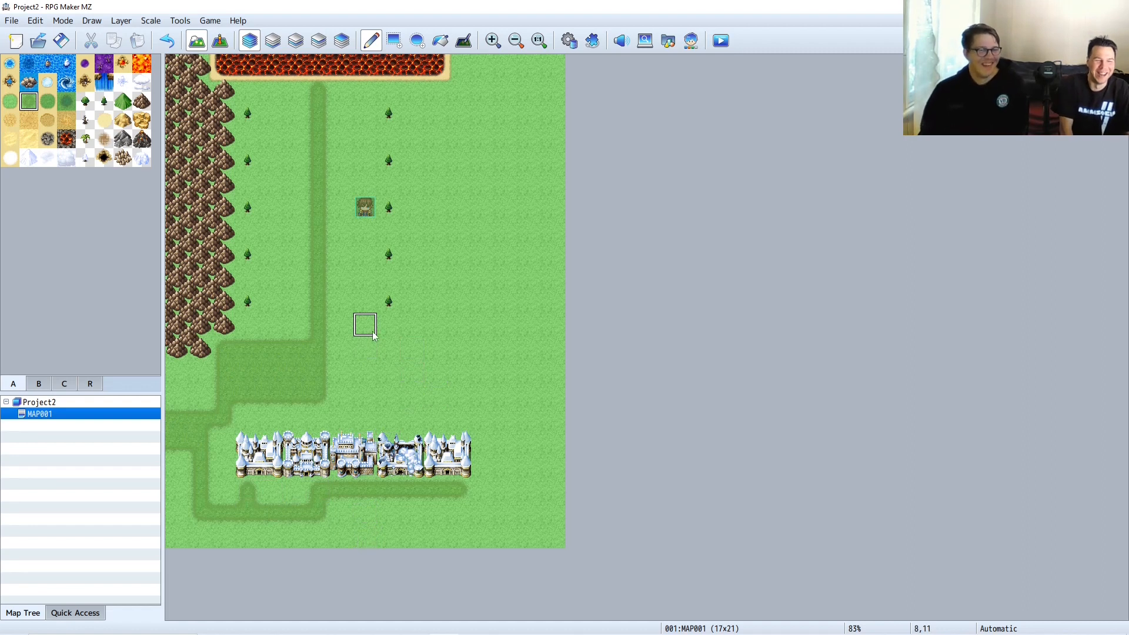
- Draw an ellipse of brown mountains about 5 by 5 tiles on the grass east of the player's start position
left_click(144, 102)
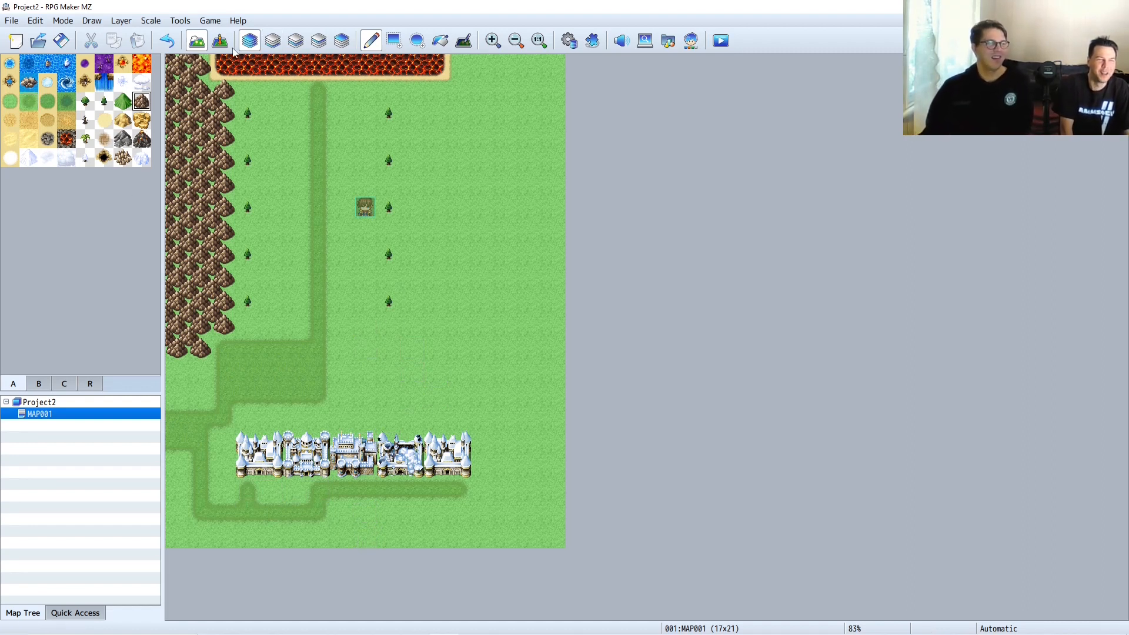
left_click(417, 40)
mouse_move(530, 184)
left_mouse_down()
mouse_move(510, 214)
mouse_move(551, 221)
mouse_move(484, 231)
mouse_move(446, 288)
left_mouse_up()
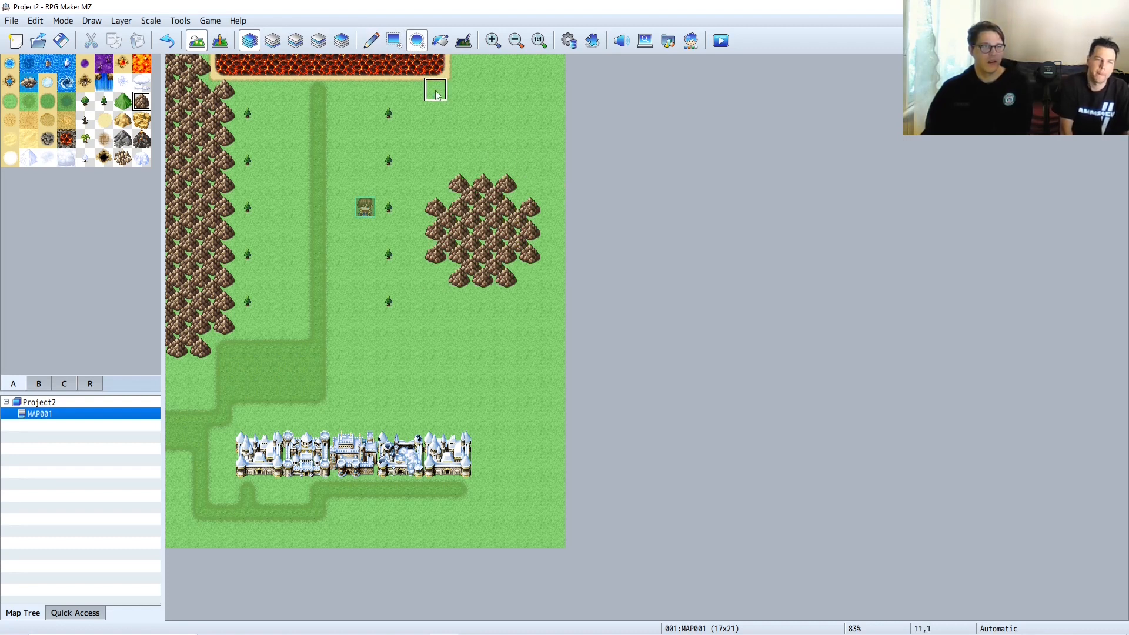
- Paint shadows with the Shadow Pen over the lower-right side of the round mountain cluster and behind the easternmost castle
left_click(467, 42)
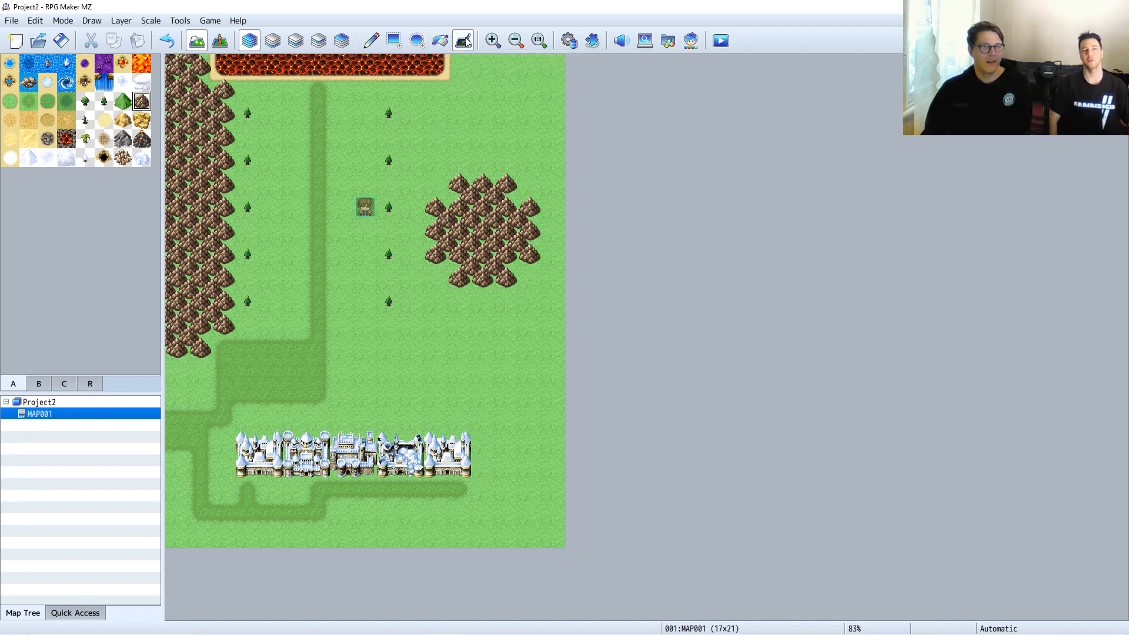
mouse_move(466, 295)
left_mouse_down()
mouse_move(553, 258)
mouse_move(536, 258)
mouse_move(496, 291)
mouse_move(430, 307)
mouse_move(525, 259)
mouse_move(541, 217)
mouse_move(514, 247)
left_mouse_up()
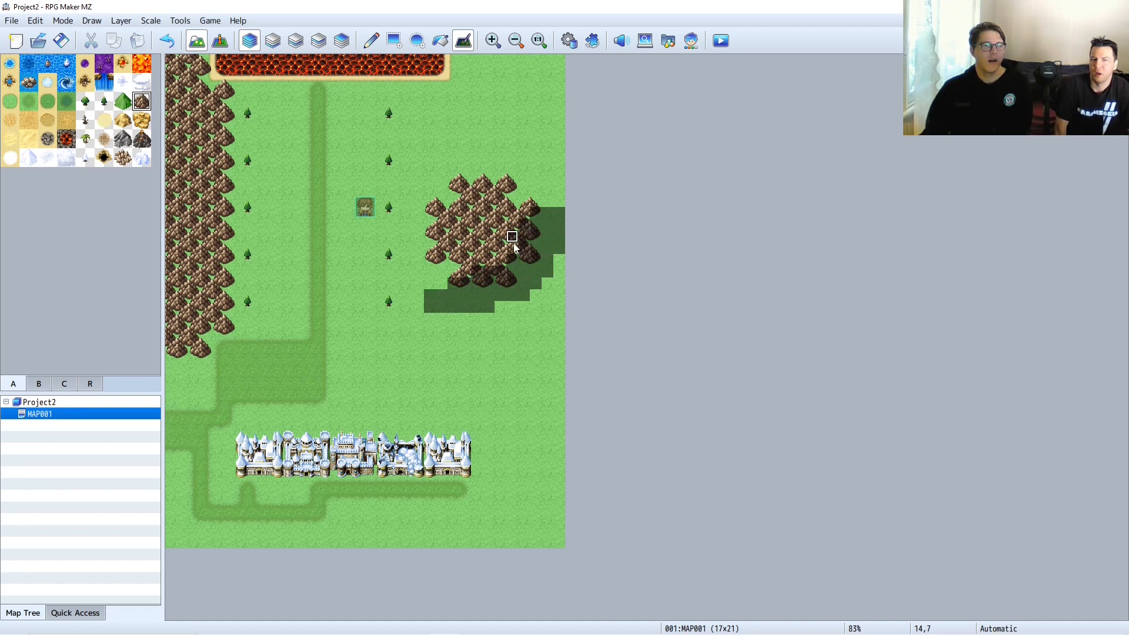
left_click_drag(430, 296, 529, 209)
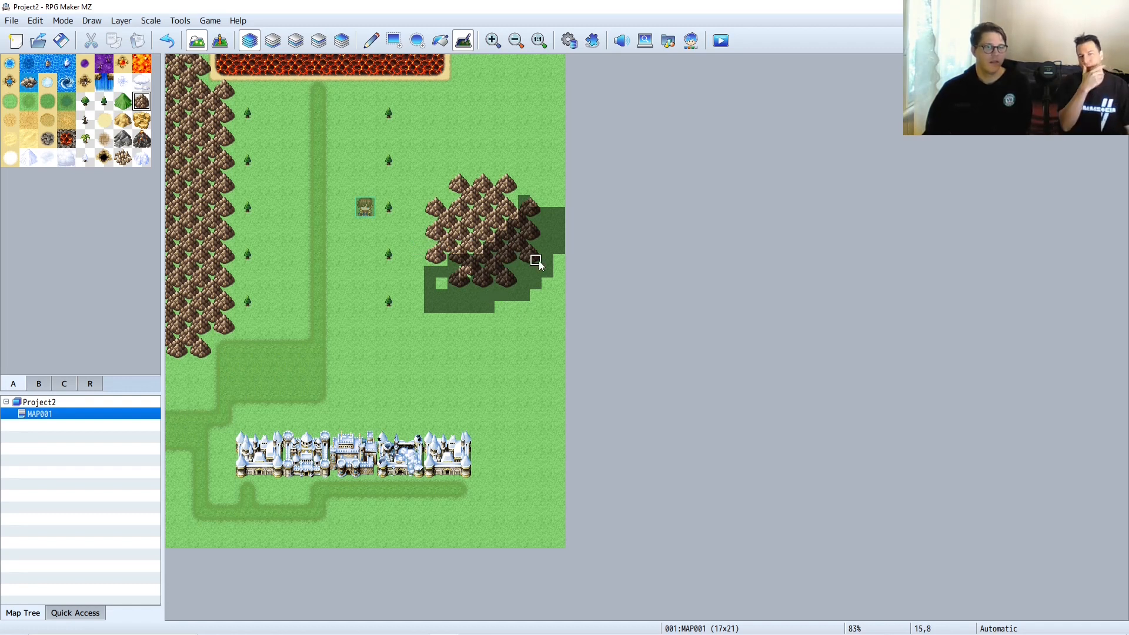
left_click(454, 448)
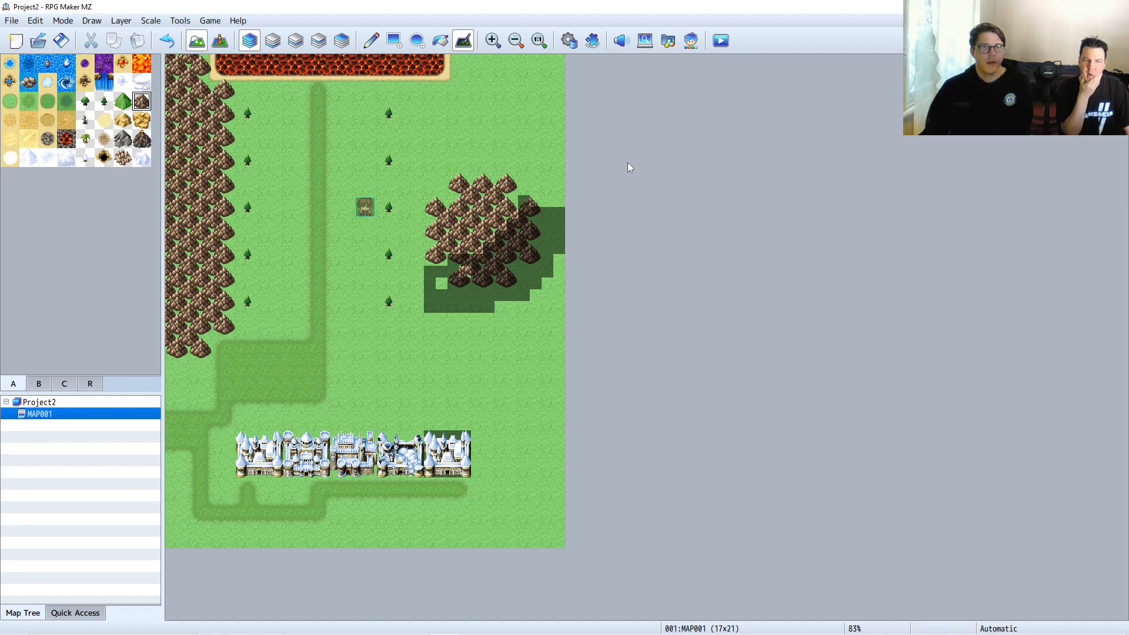
- Launch a playtest of the project and start a new game
left_click(719, 40)
left_click(535, 347)
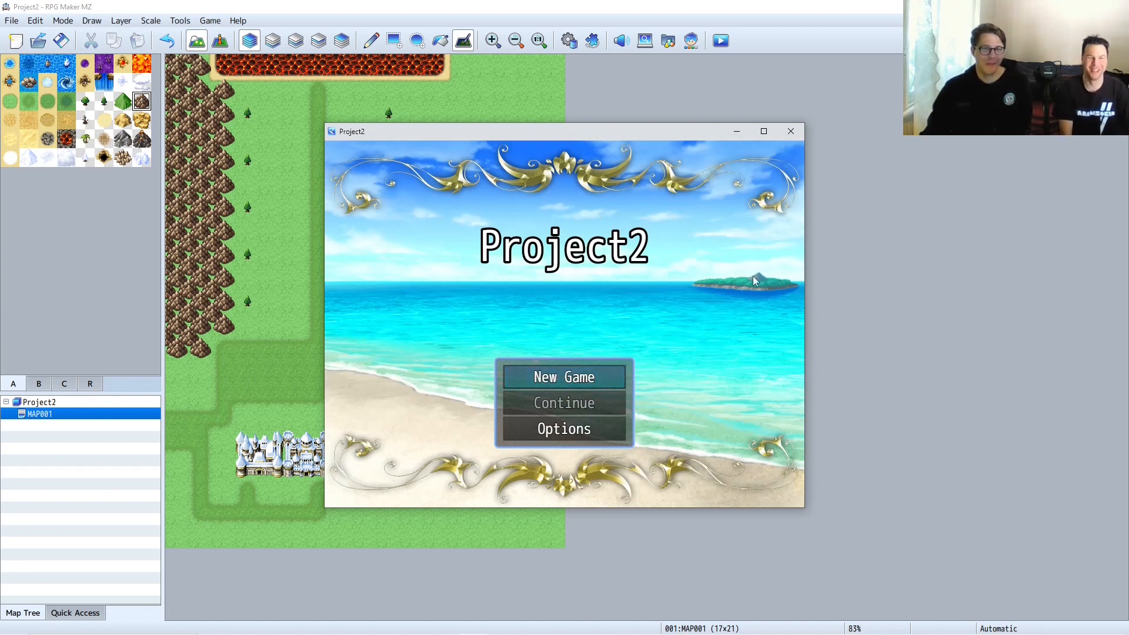
key("Return")
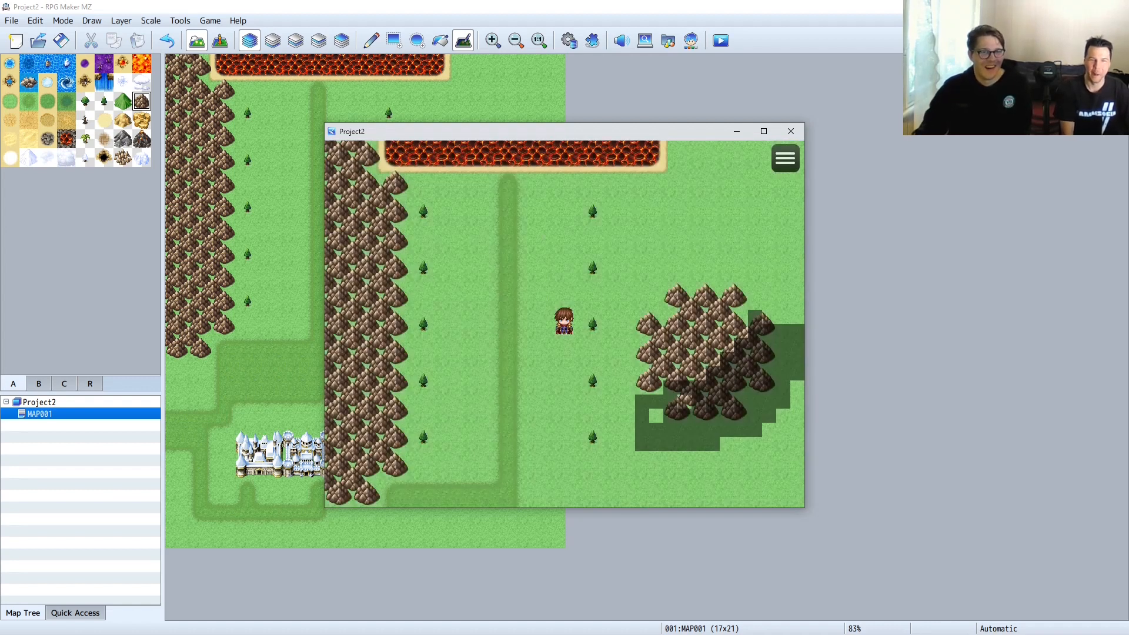
- Walk the hero south and east to the round mountain cluster and test movement along its shadowed edge
key("Down")
key("Down")
key("Down")
key("Down")
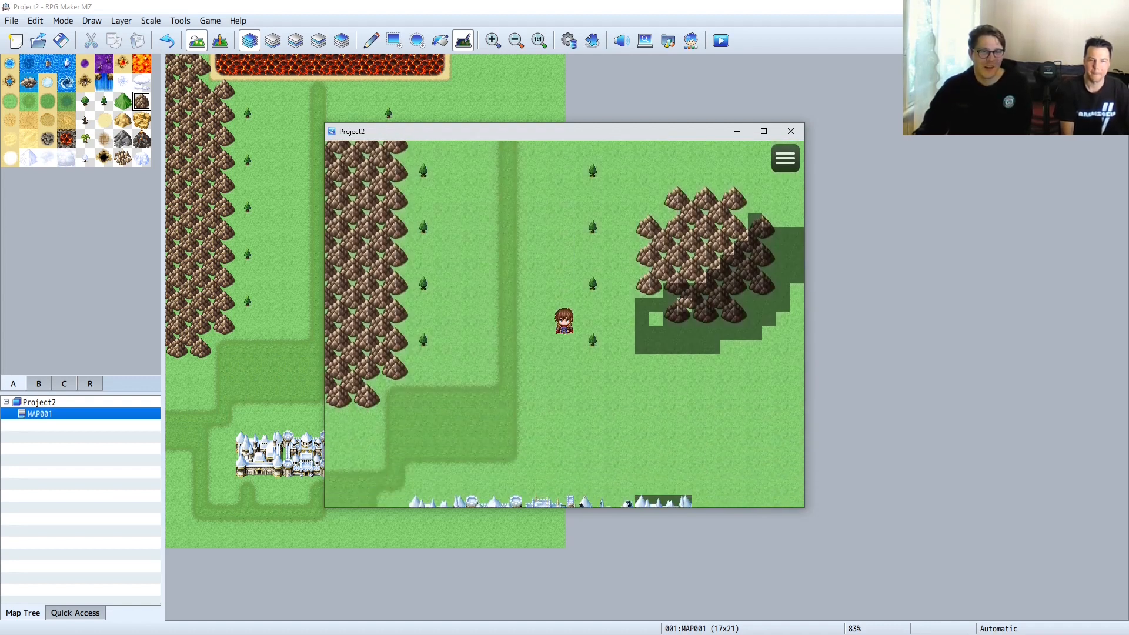
key("Right")
key("Right")
key("Right")
key("Right")
key("Up")
key("Right")
key("Right")
key("Up")
key("Right")
key("Right")
key("Up")
key("Up")
key("Up")
key("Down")
key("Down")
key("Down")
key("Left")
key("Down")
key("Down")
key("Down")
key("Down")
key("Down")
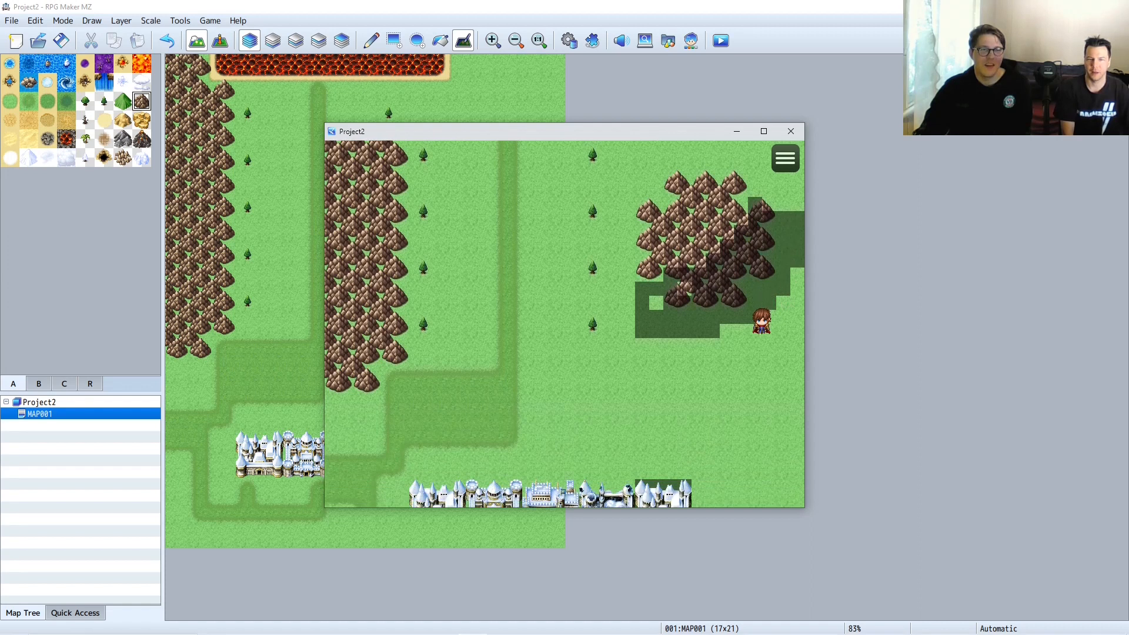
- Walk the hero from the mountain shadow down to the path just below the snow castles
key("Down")
key("Down")
key("Down")
key("Left")
key("Down")
key("Left")
key("Left")
key("Left")
key("Left")
key("Left")
key("Left")
key("Left")
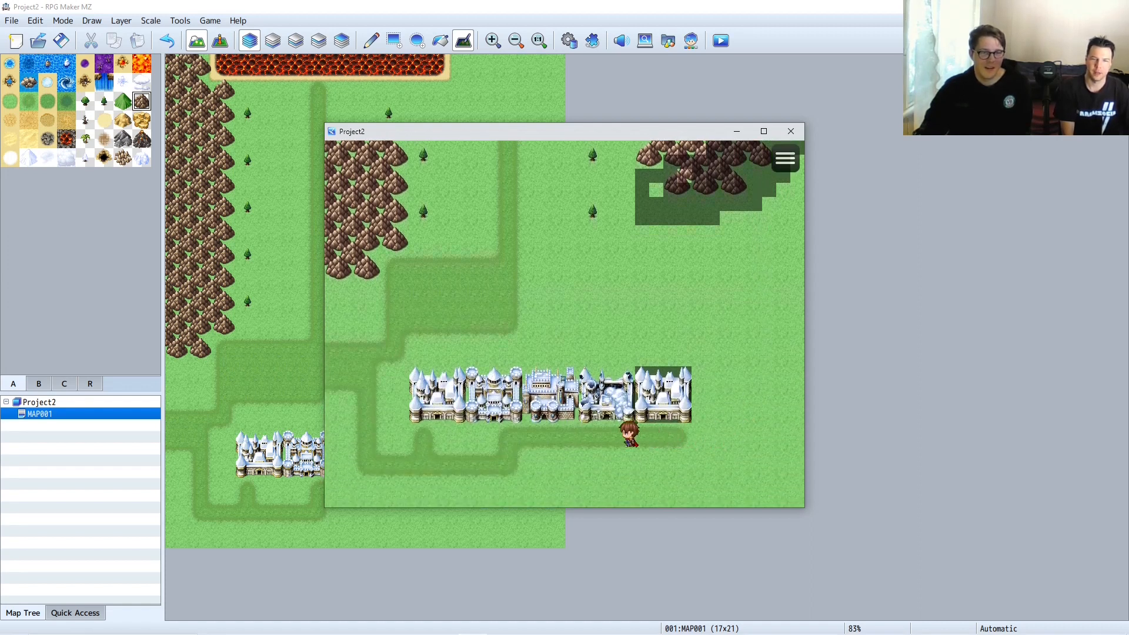
- Walk the hero below the castle row to the map's western edge and back up toward the castles' level
key("Right")
key("Right")
key("Left")
key("Left")
key("Left")
key("Down")
key("Down")
key("Left")
key("Left")
key("Left")
key("Left")
key("Left")
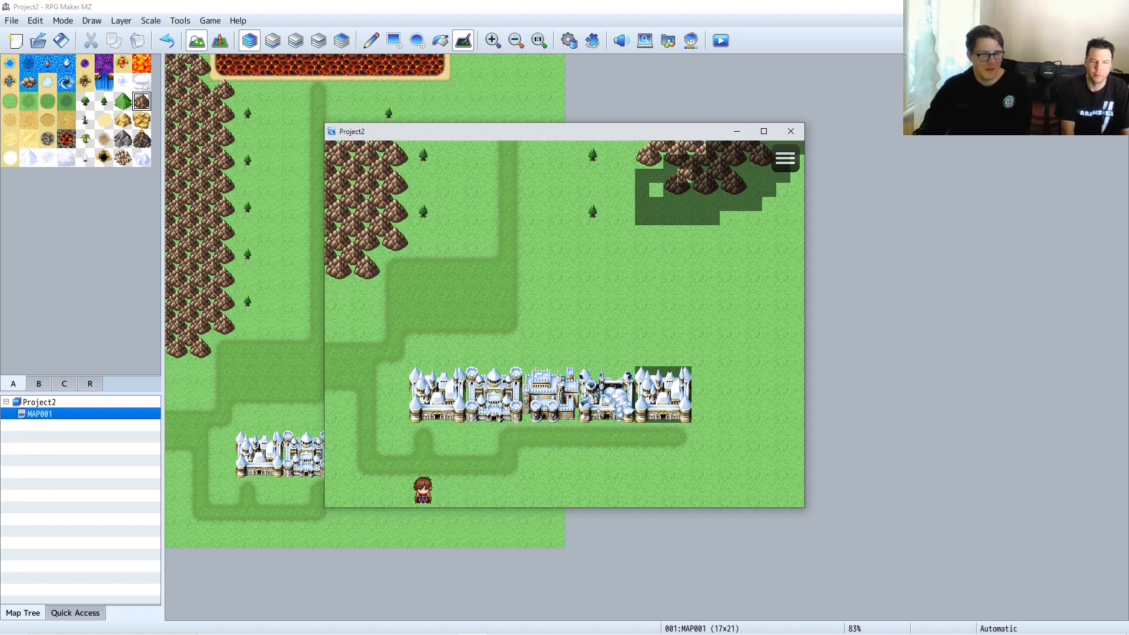
key("Left")
key("Up")
key("Up")
key("Up")
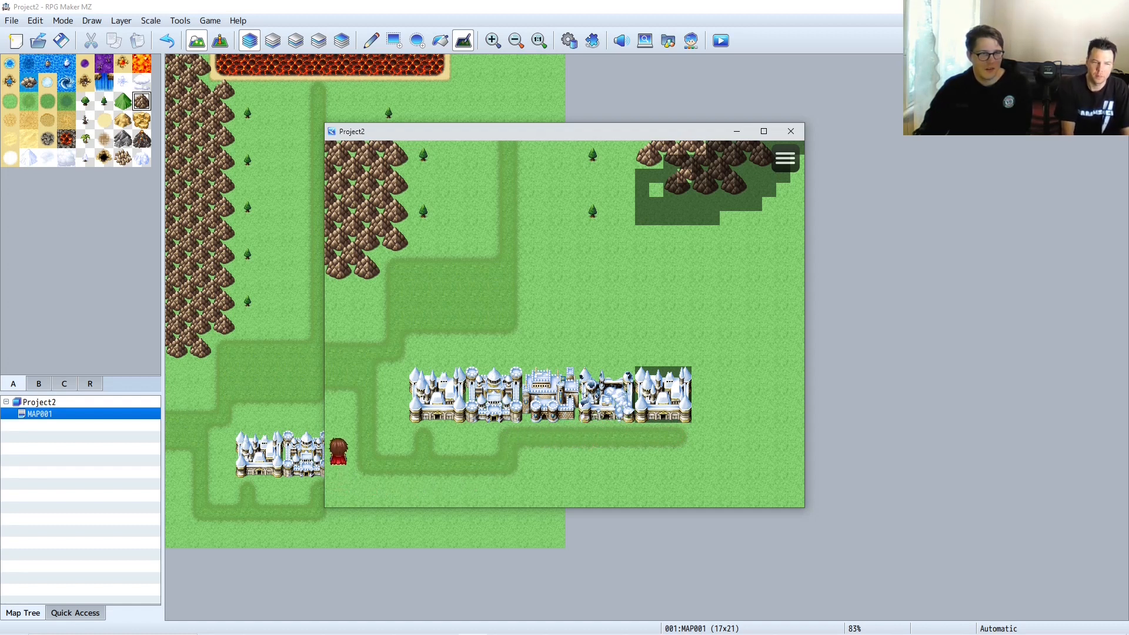
- Walk the hero eastward into the row of snow castles to test whether the castle tiles can be crossed
key("Right")
key("Right")
key("Right")
key("Right")
key("Right")
key("Right")
key("Right")
key("Right")
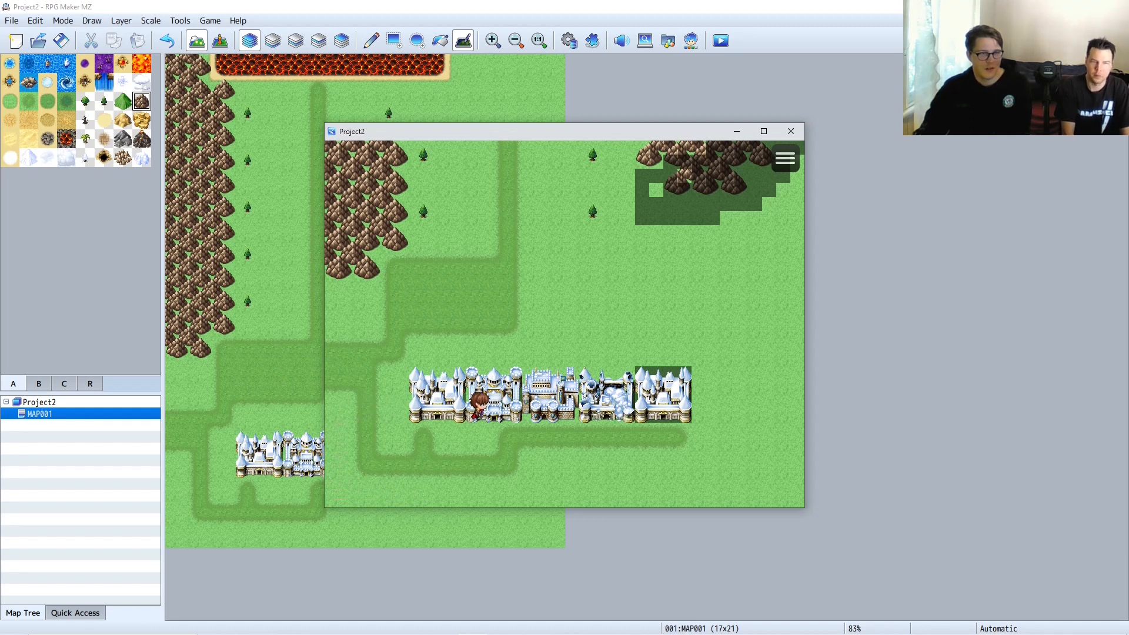
key("Left")
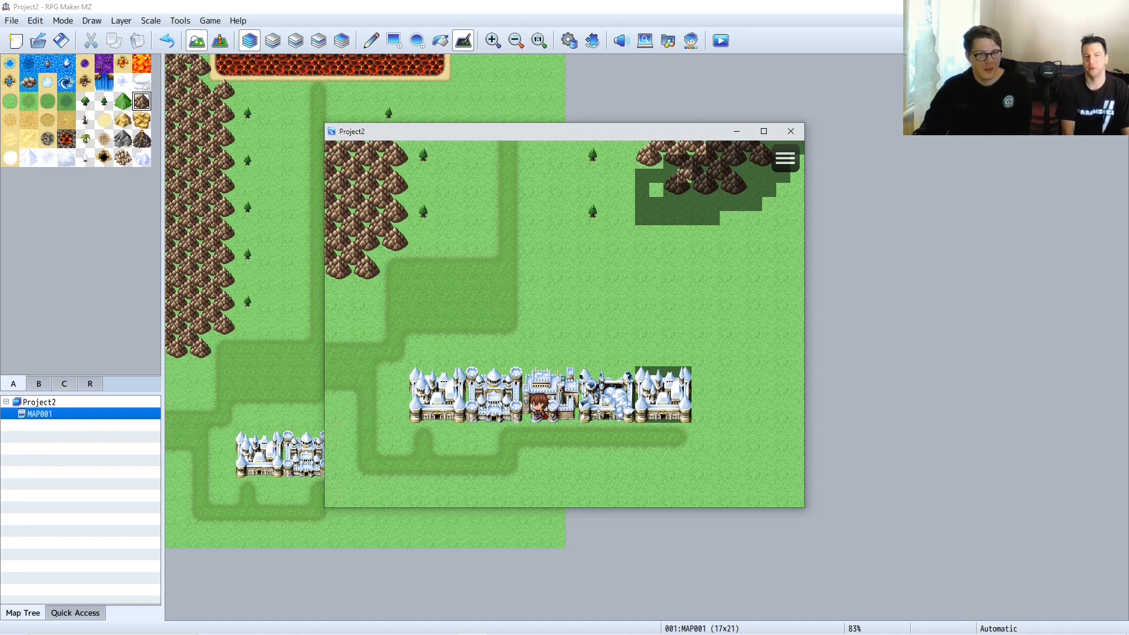
- Walk the hero east along the snow castle row to the easternmost castle
key("Right")
key("Right")
key("Right")
key("Right")
key("Right")
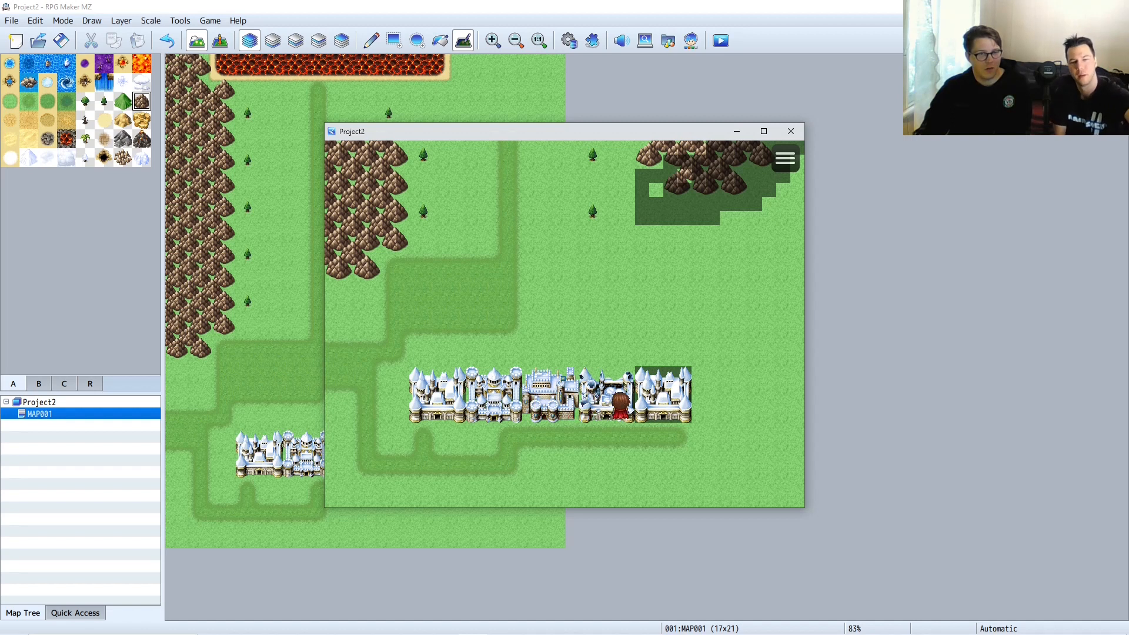
key("Left")
key("Left")
key("Left")
key("Left")
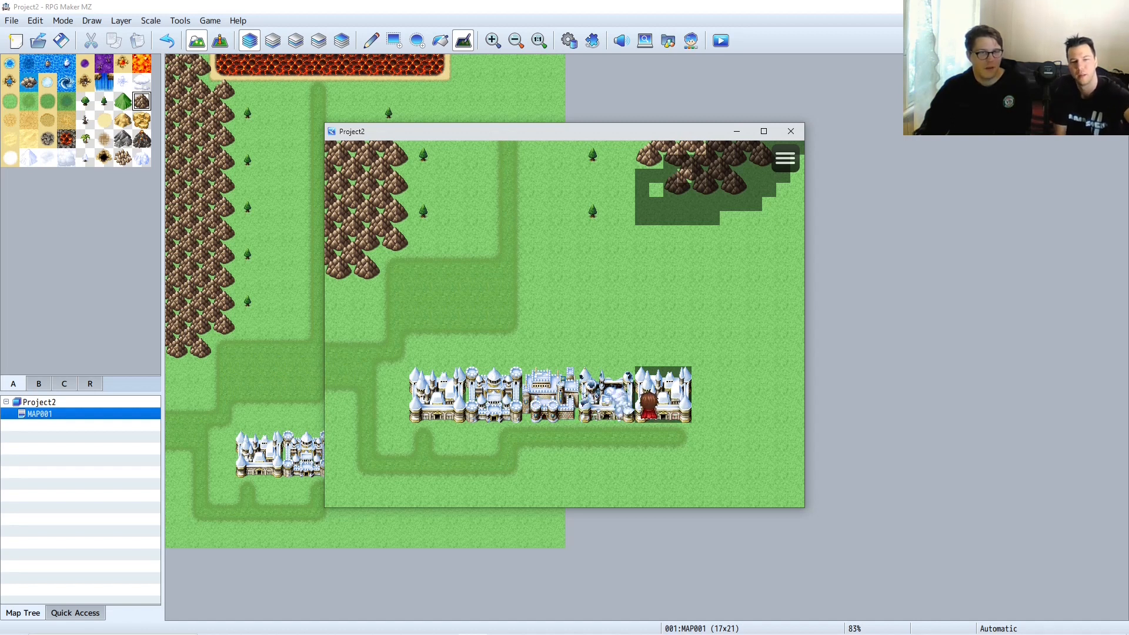
- Walk the hero back west across the castle tiles to the second castle of the row
key("Left")
key("Right")
key("Left")
key("Left")
key("Left")
key("Left")
key("Left")
key("Left")
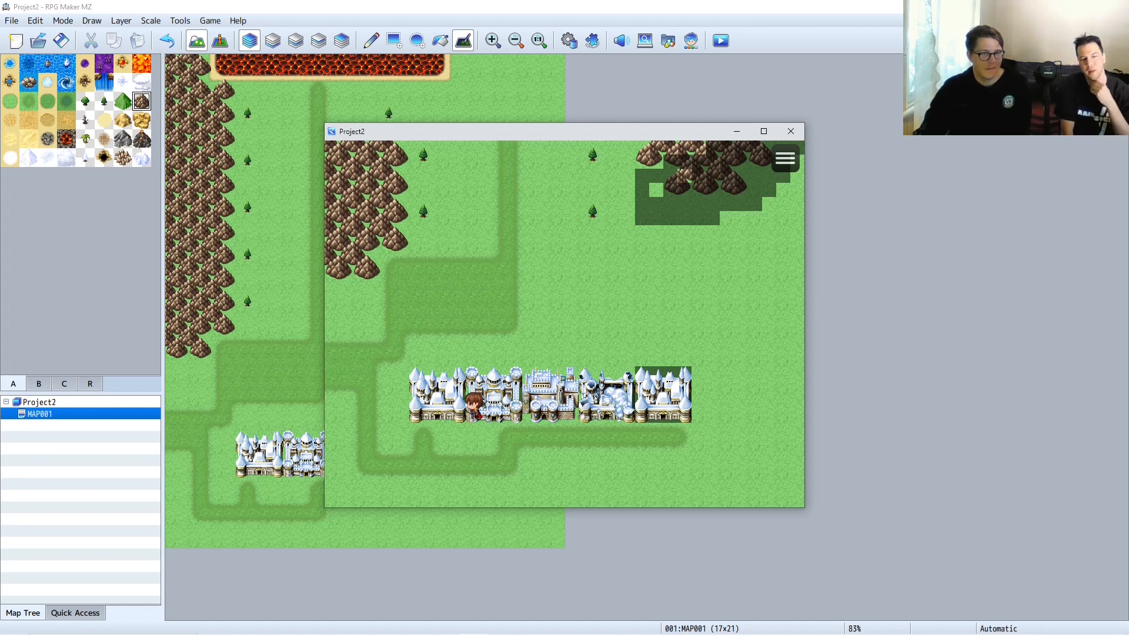
- Test leaving the castle row onto the grass just above the westernmost castle
key("Up")
key("Up")
key("Right")
key("Right")
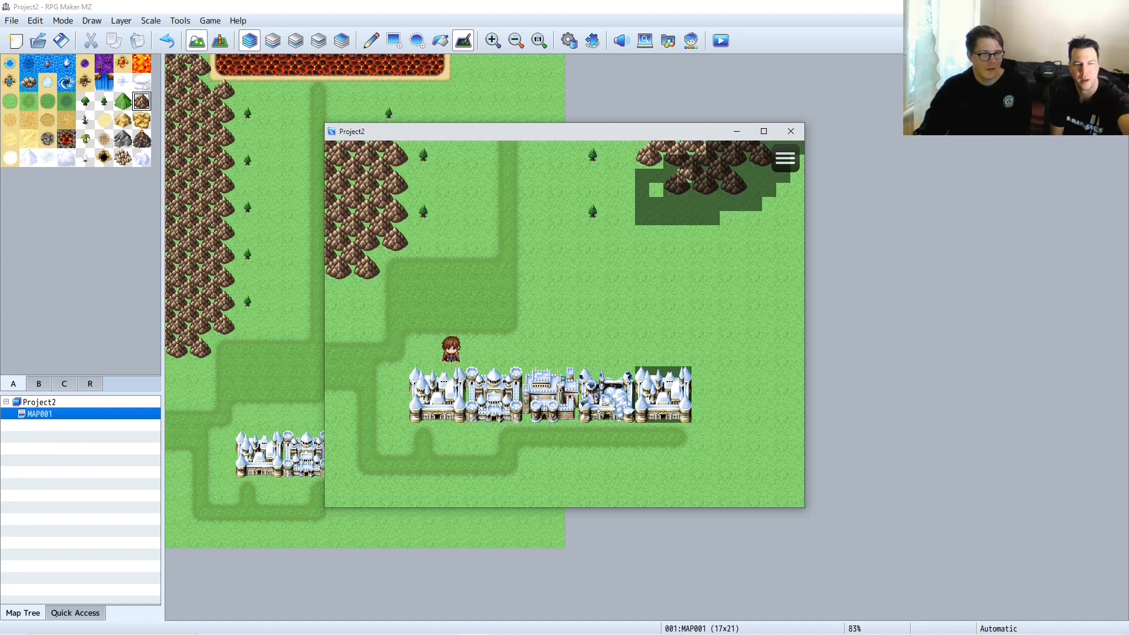
key("Left")
key("Left")
- Move the hero back down into the westernmost castle and test its tiles in all four directions
key("Down")
key("Down")
key("Down")
key("Right")
key("Up")
key("Left")
key("Right")
key("Up")
key("Left")
key("Right")
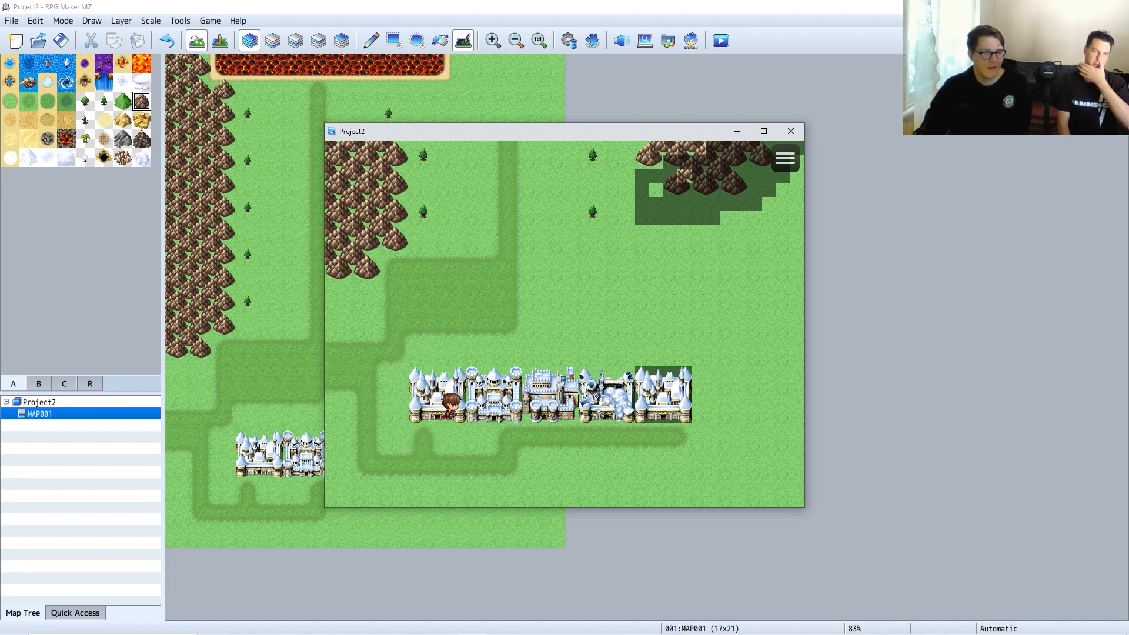
key("Left")
key("Right")
key("Down")
key("Left")
key("Right")
key("Left")
key("Right")
- Walk the hero east through the castles to the fourth one and end the playtest
key("Right")
key("Right")
key("Right")
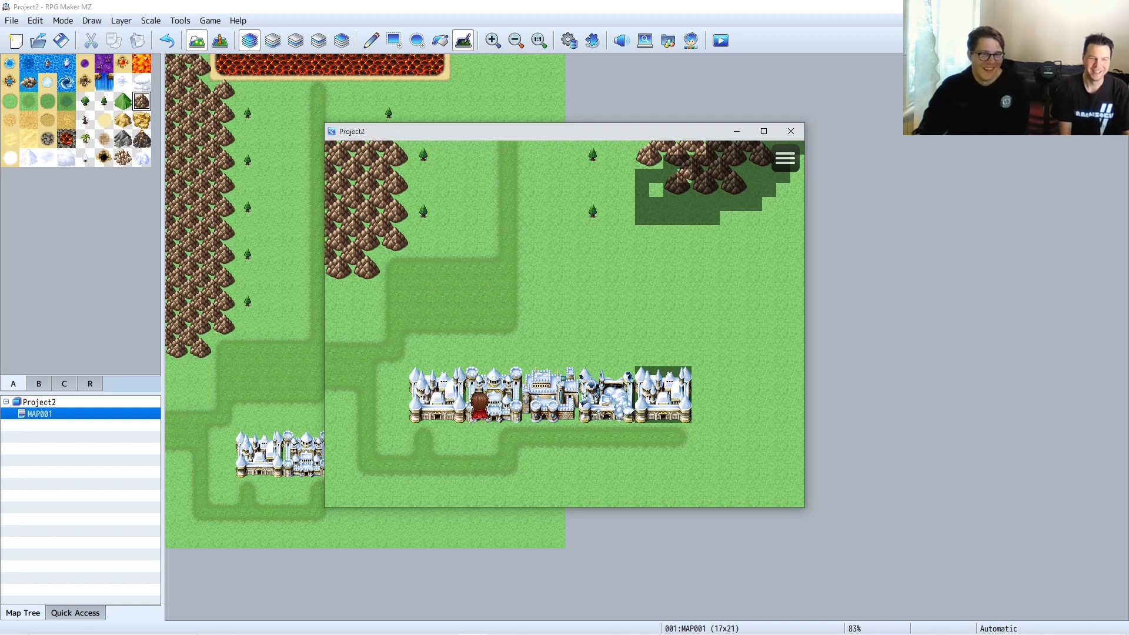
key("Right")
key("Right")
key("Right")
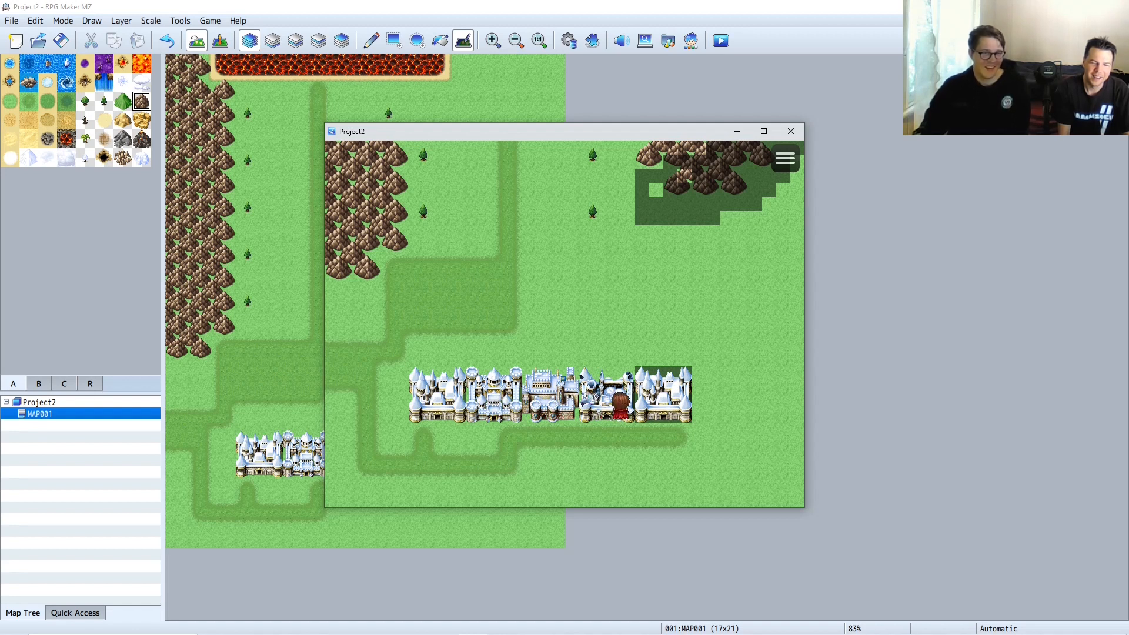
left_click(791, 132)
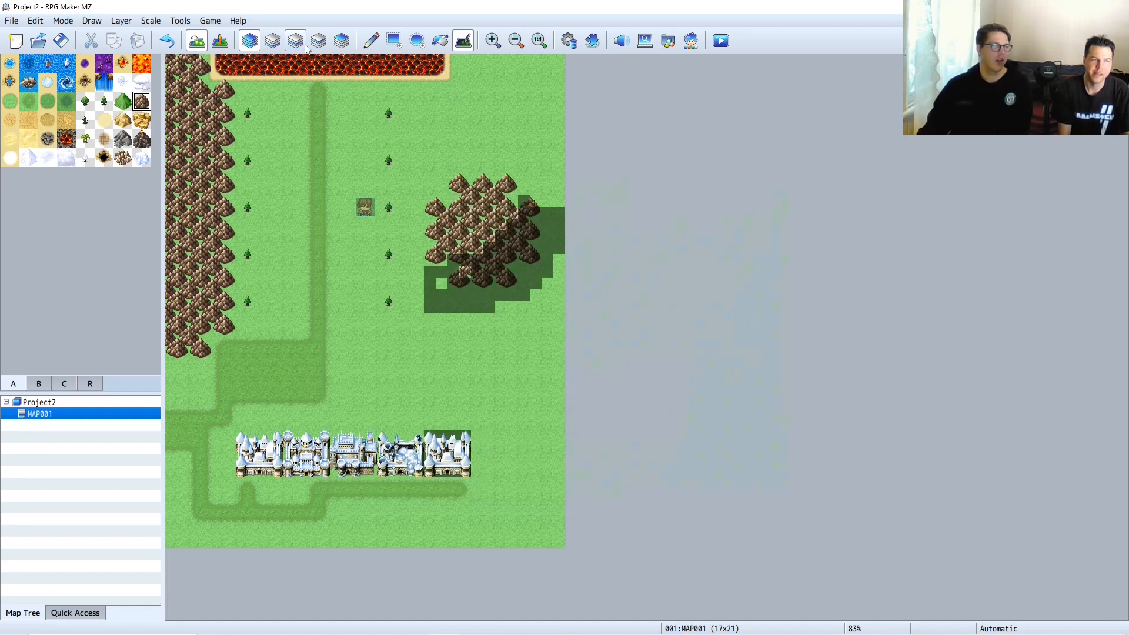
- Undo the shadow strokes around the round mountain cluster and behind the easternmost snow castle
left_click(35, 21)
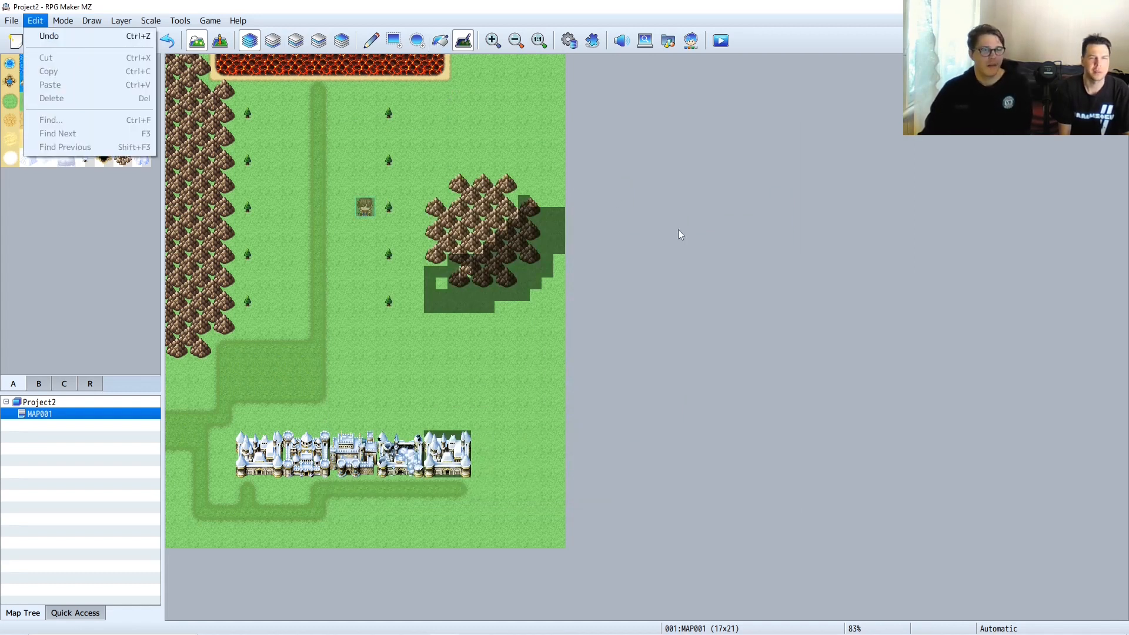
left_click(679, 234)
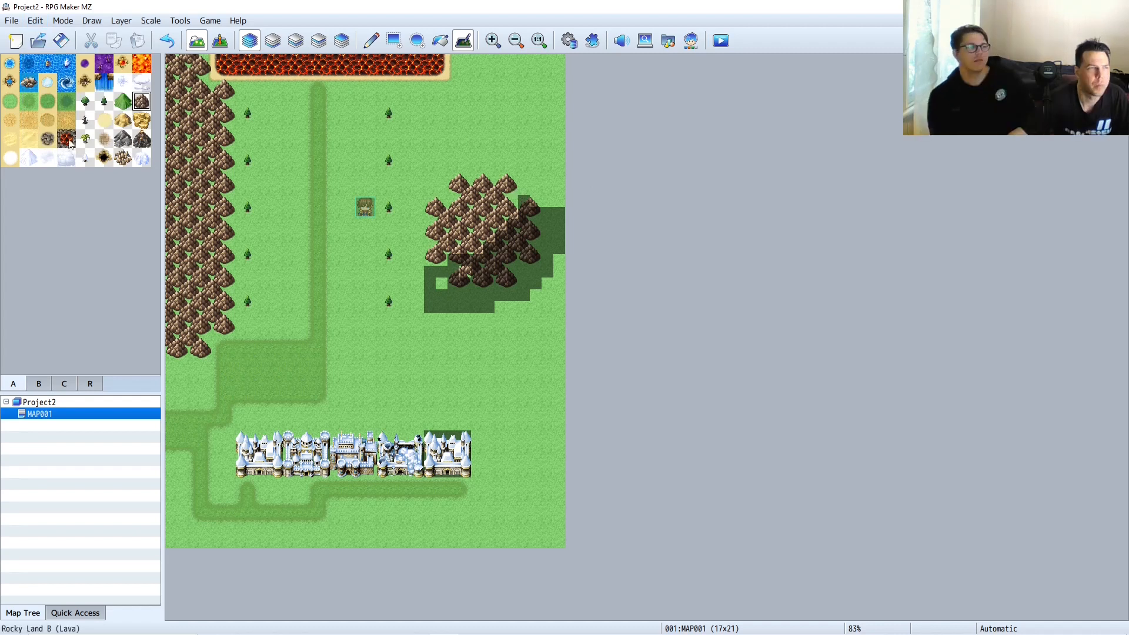
left_click(35, 20)
left_click(38, 41)
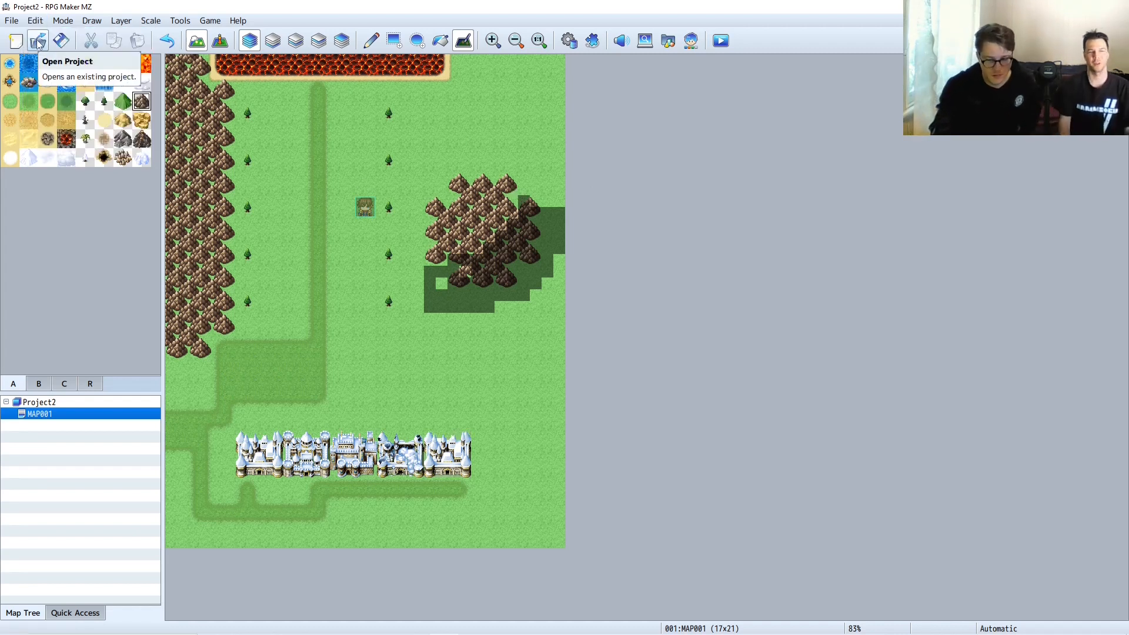
key("ctrl+z")
key("ctrl+z")
key("ctrl+z")
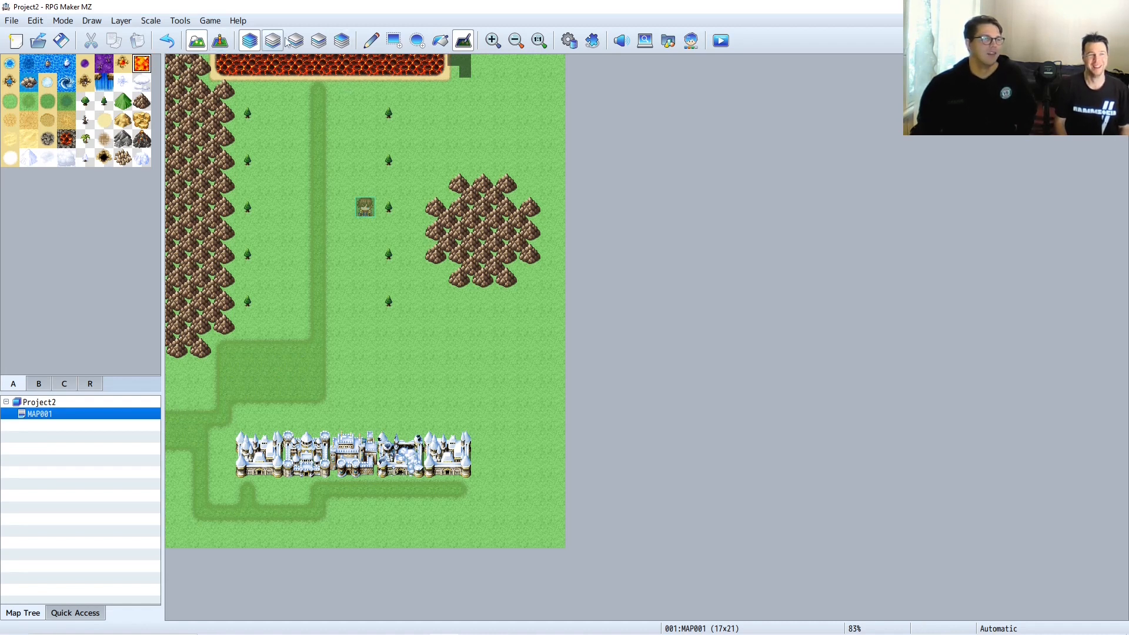
- Paint a band of lava with the Pencil from the framed lava area to the map's eastern edge
left_click(371, 40)
left_click(459, 66)
left_click_drag(484, 66, 562, 65)
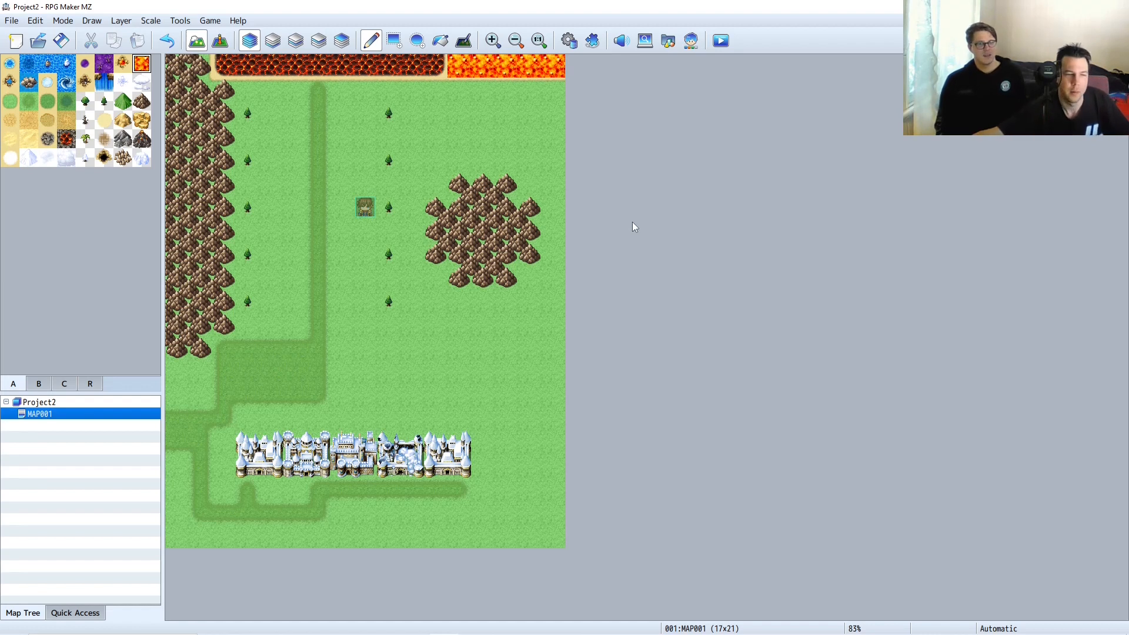
- Add a new map under MAP001 with the default properties, and delete it again
right_click(36, 418)
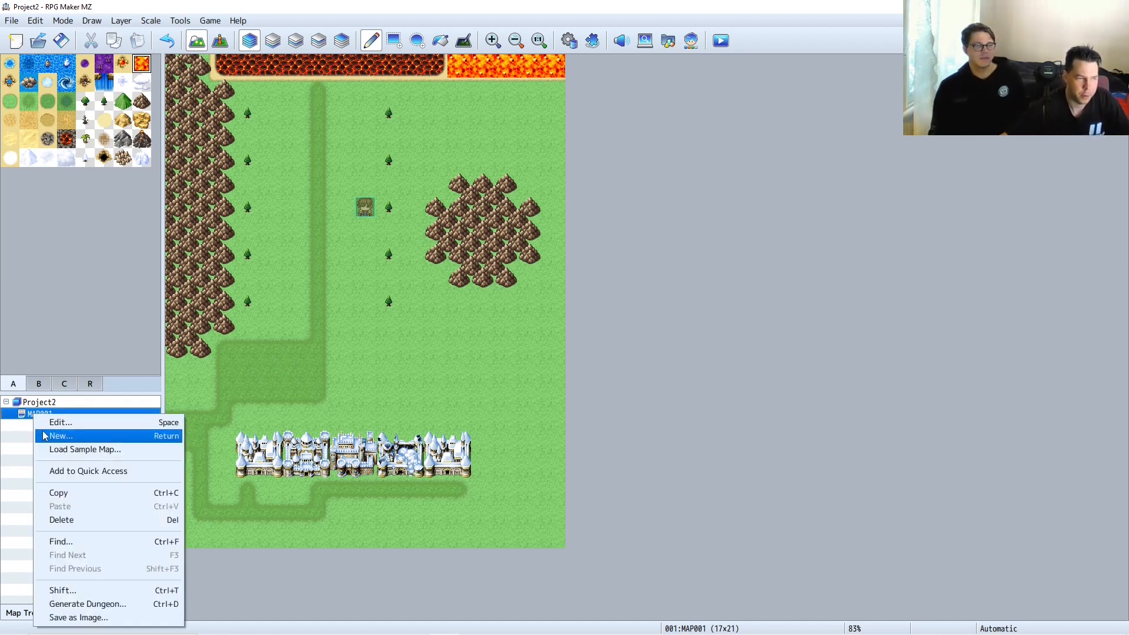
left_click(45, 436)
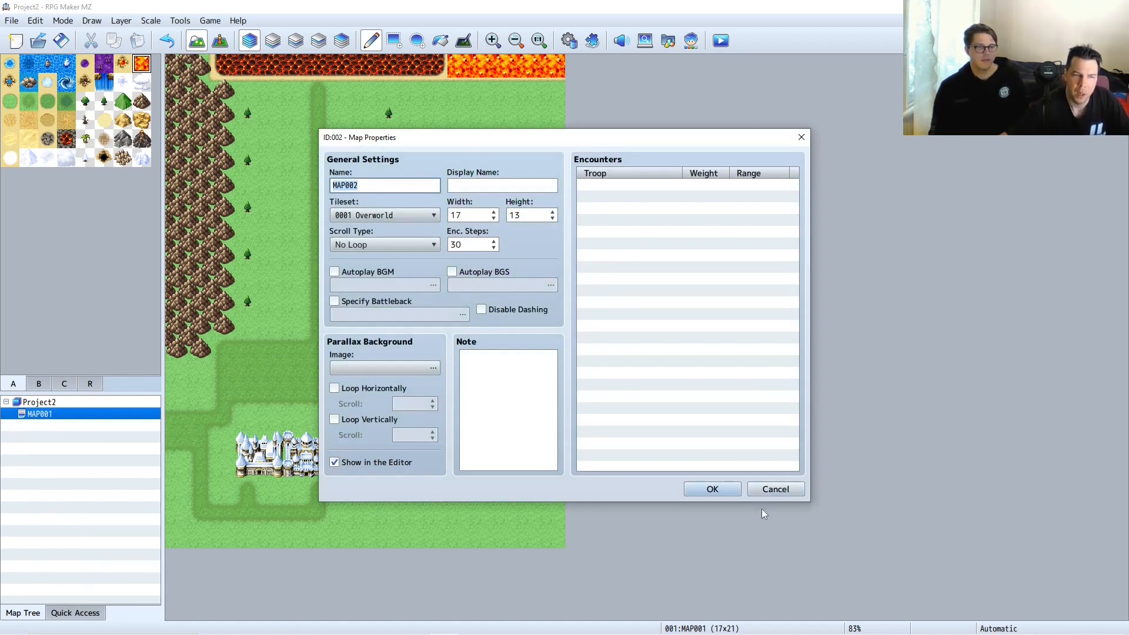
left_click(713, 489)
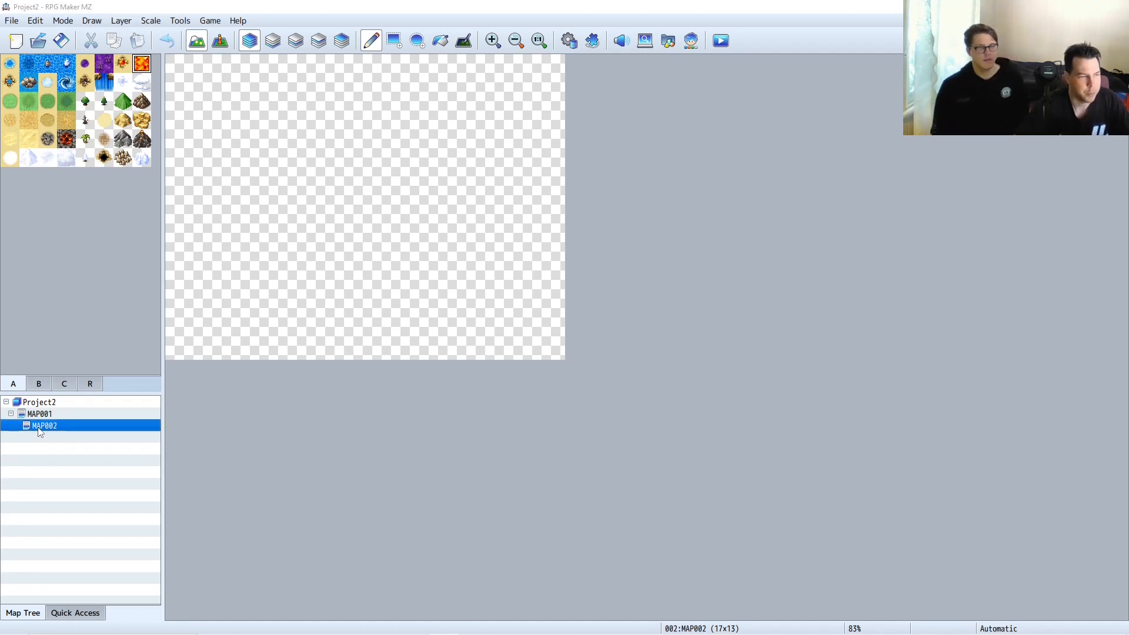
key("Delete")
left_click(536, 345)
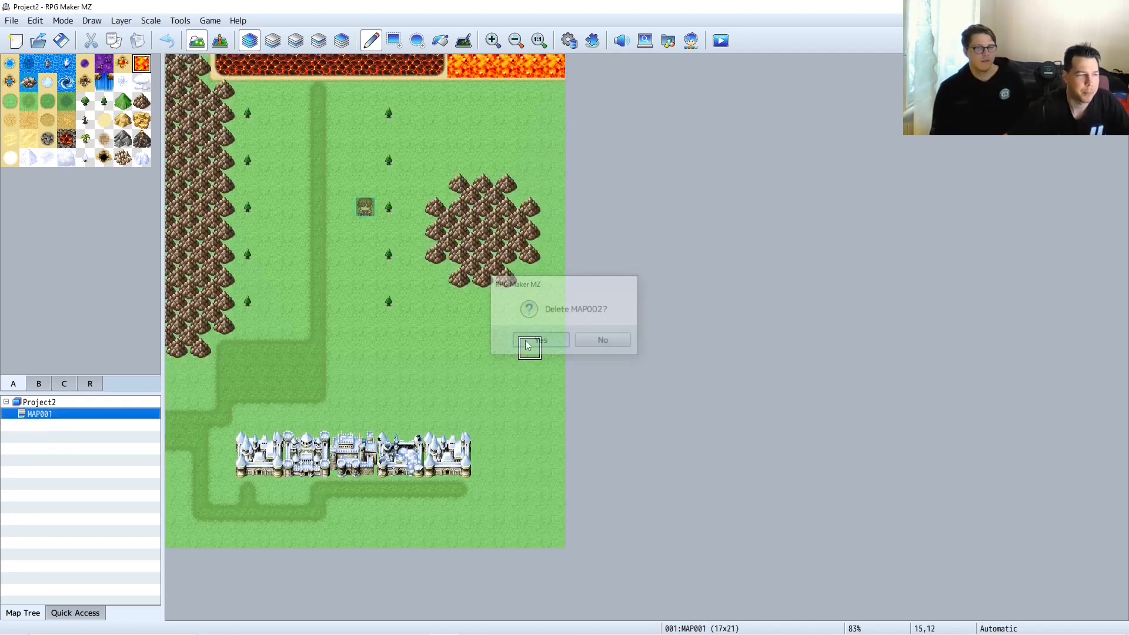
- Load the Snow Castle sample map as a child of MAP001
right_click(46, 416)
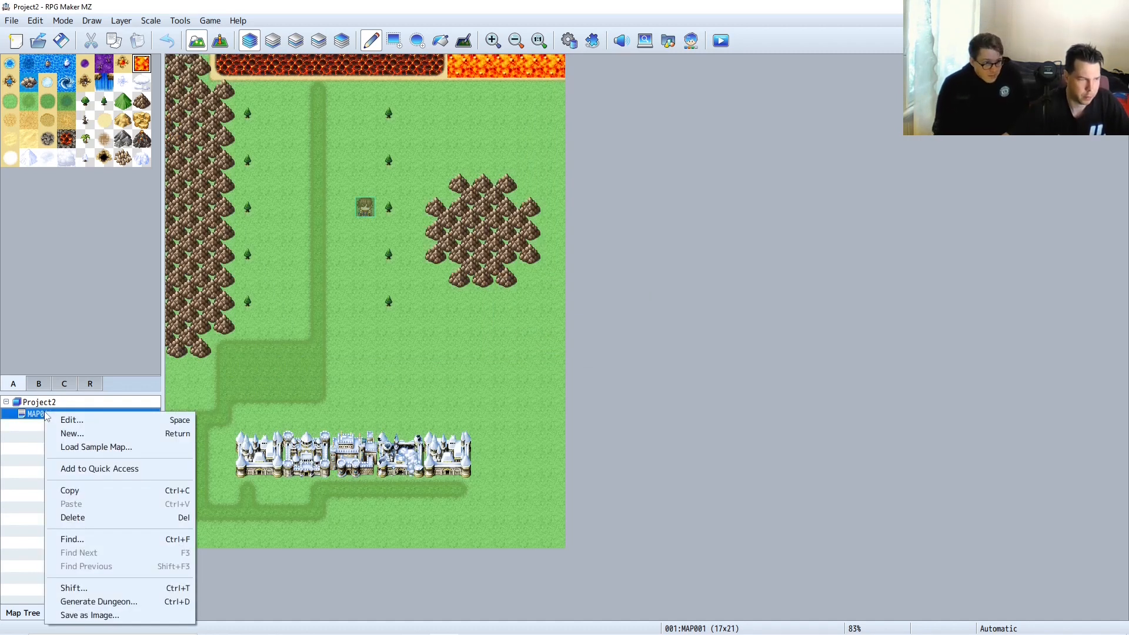
left_click(85, 448)
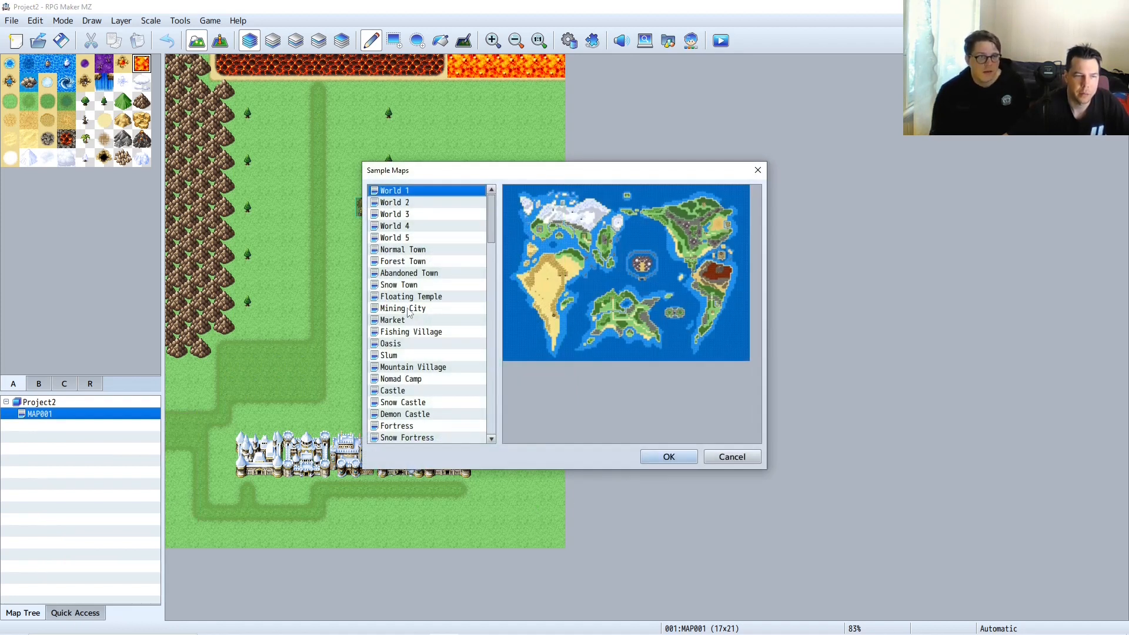
left_click(401, 405)
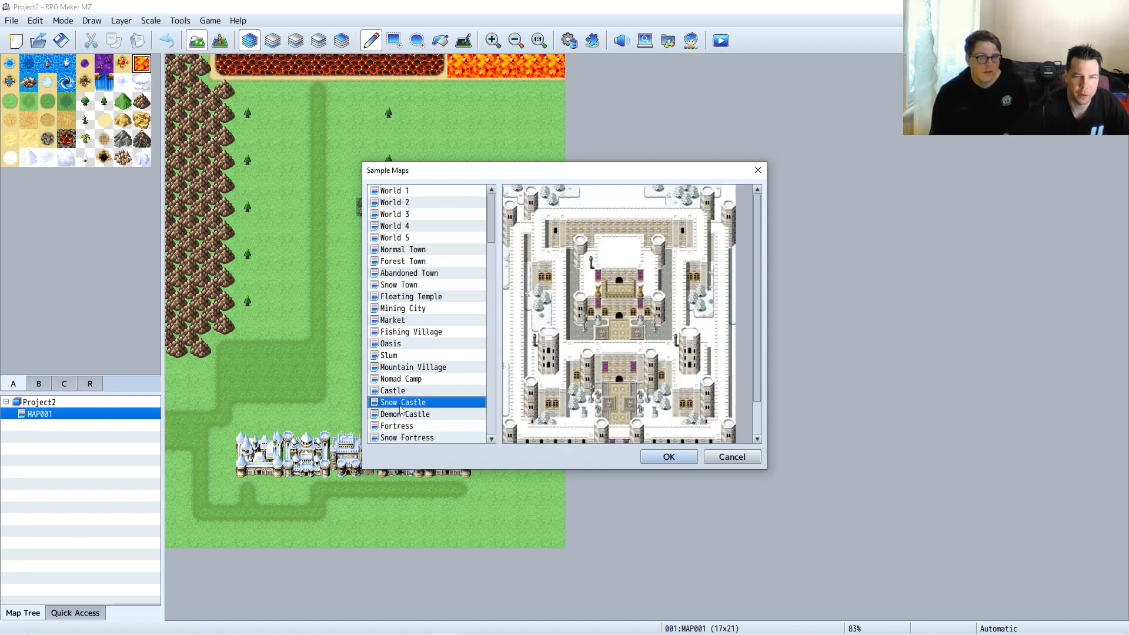
left_click(669, 458)
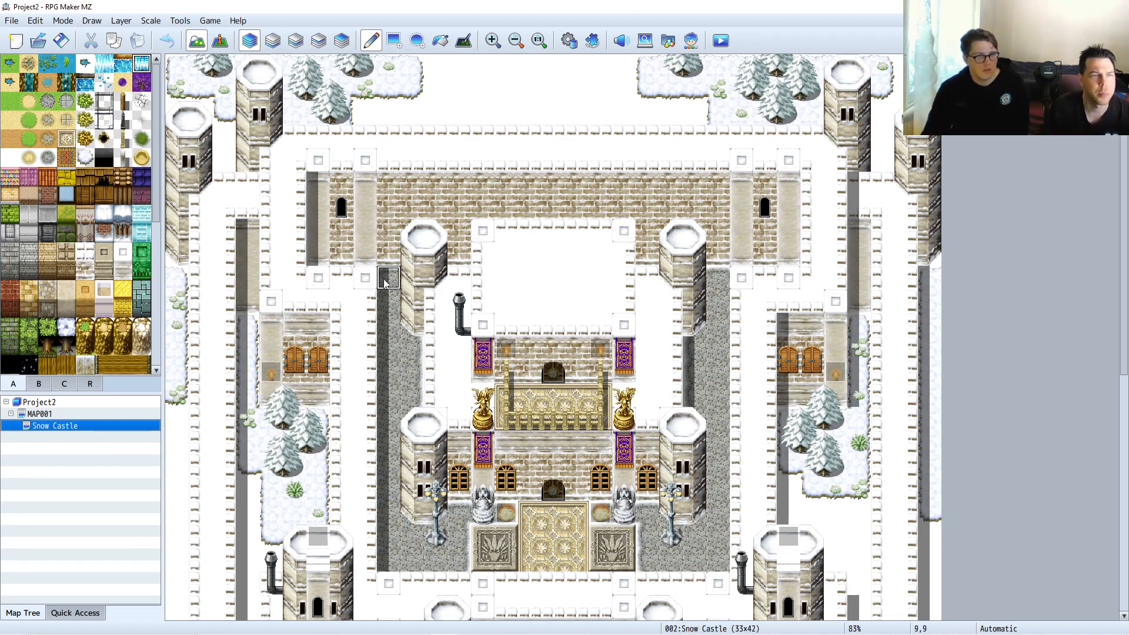
- Switch the Snow Castle map to event editing and set the player's starting position at tile 16,23
scroll(632, 249, "down", 2, "ctrl")
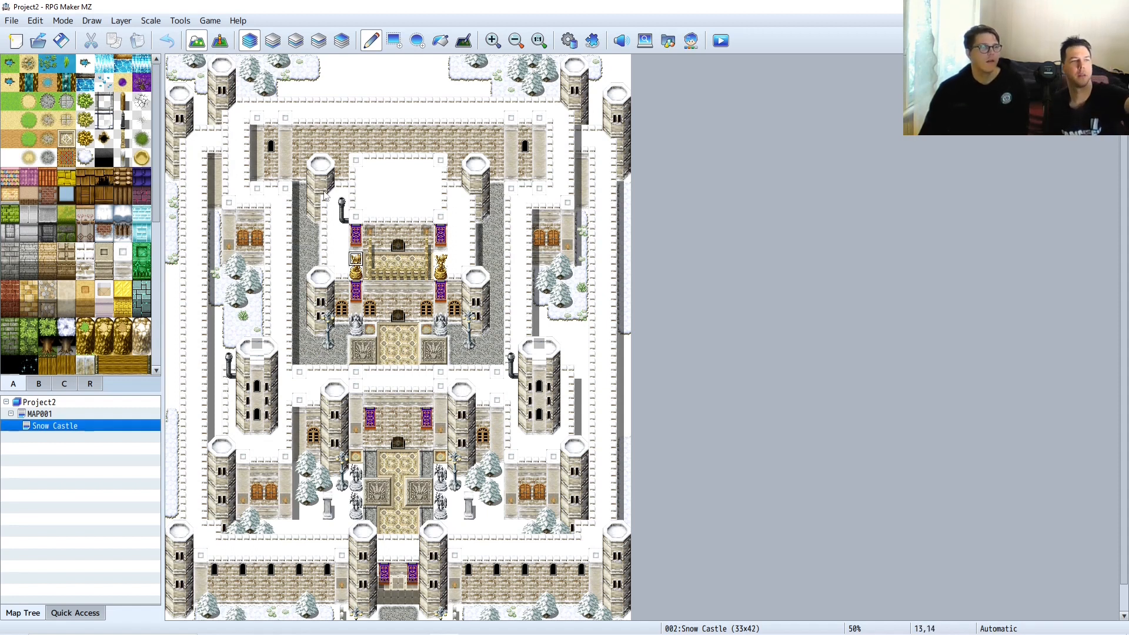
left_click(220, 41)
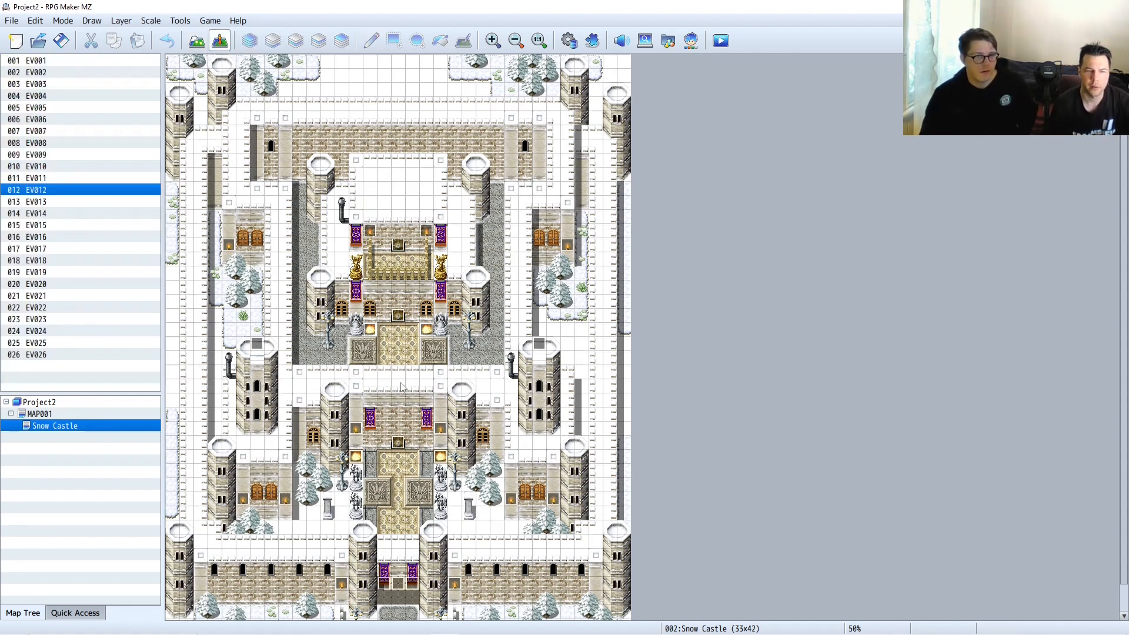
right_click(402, 387)
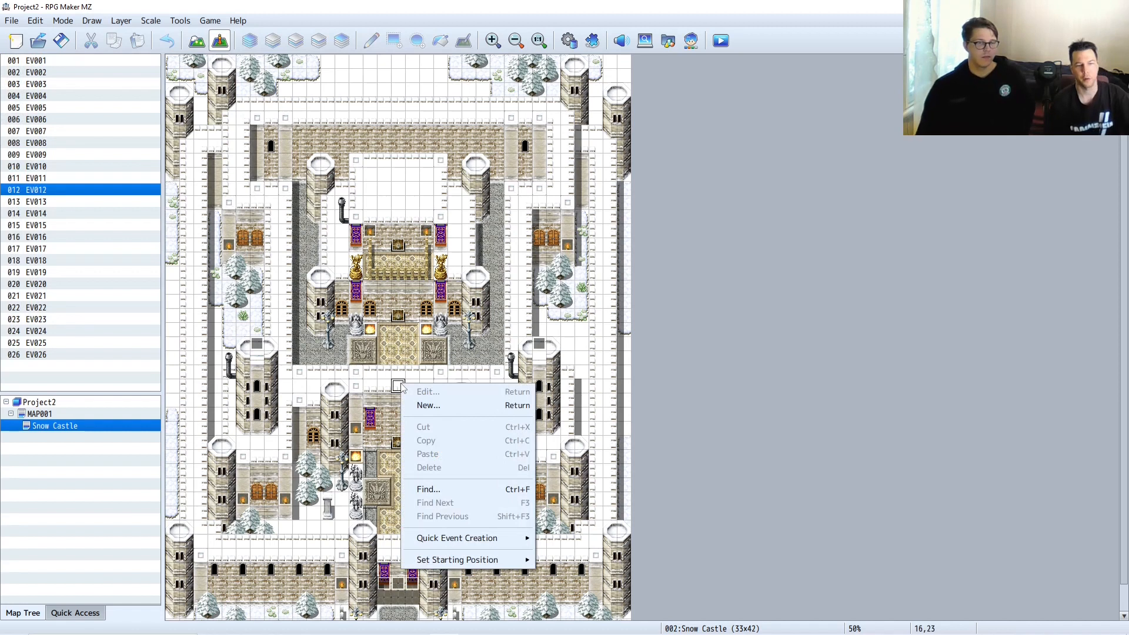
mouse_move(489, 566)
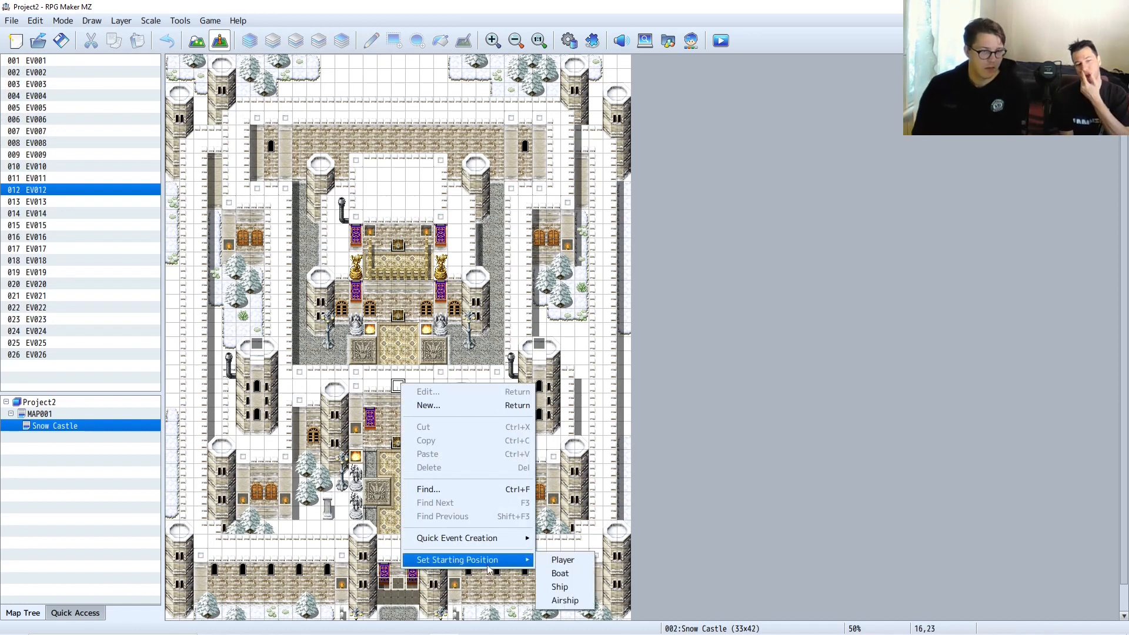
left_click(568, 562)
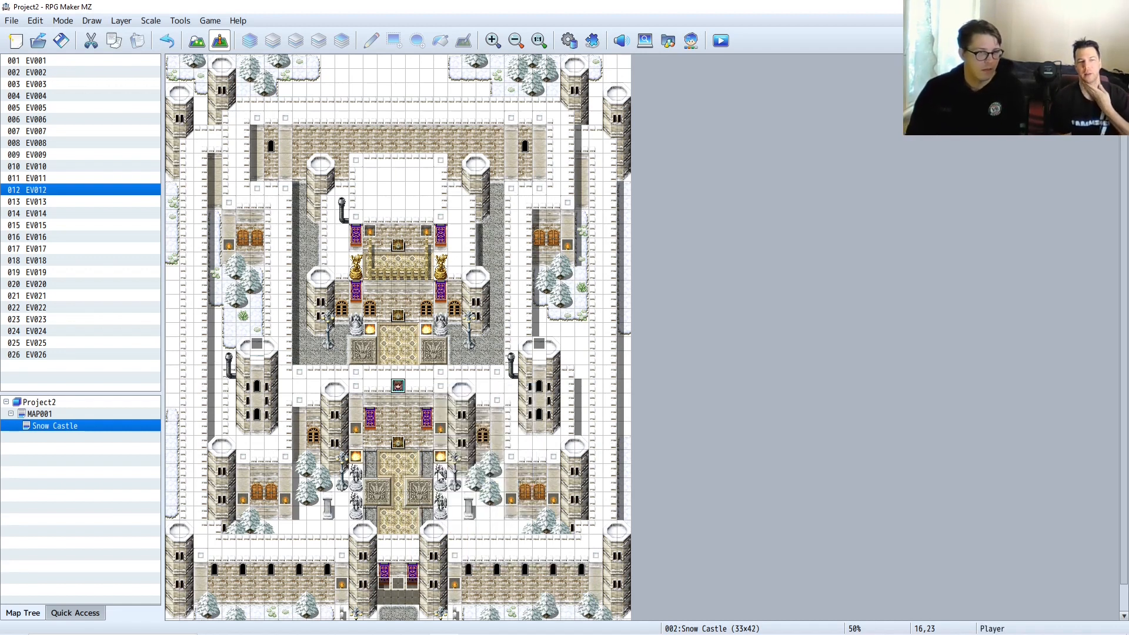
- Launch a playtest of the project and begin a new game on the Snow Castle map
left_click(725, 41)
left_click(555, 342)
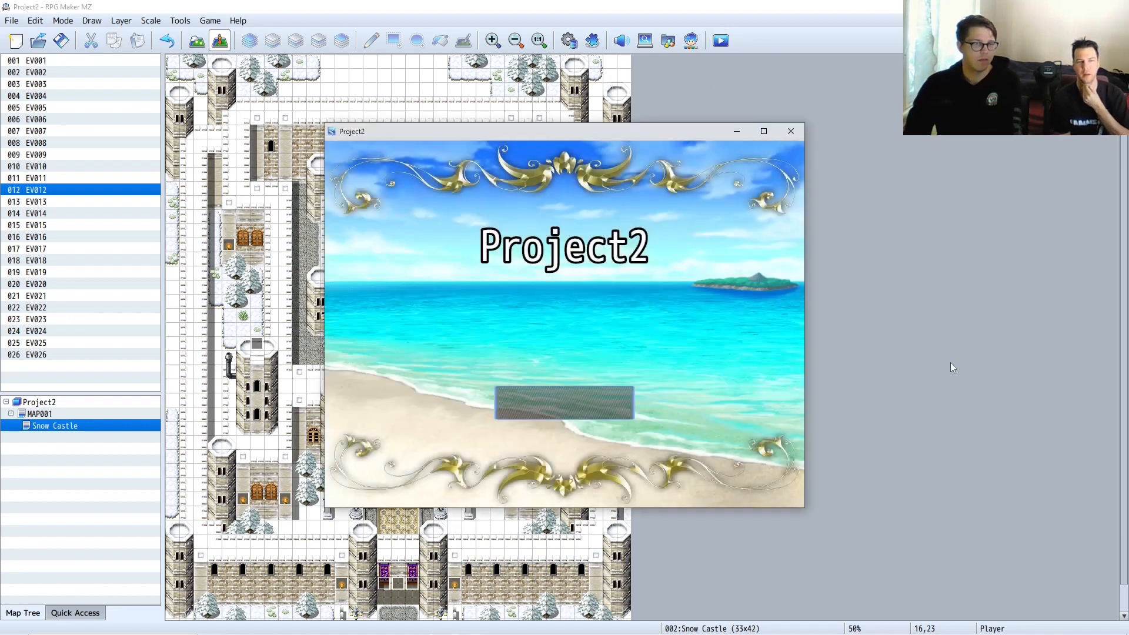
left_click(598, 379)
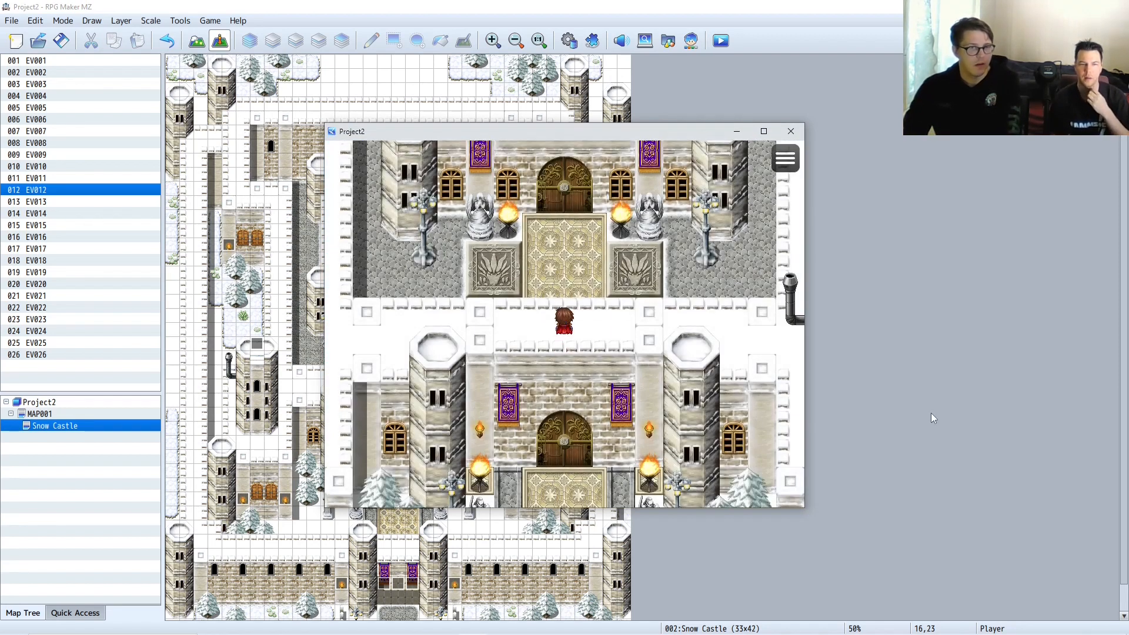
- Walk the hero around the snowy walkway above the lower gate to test its edges, and end the playtest
key("Left")
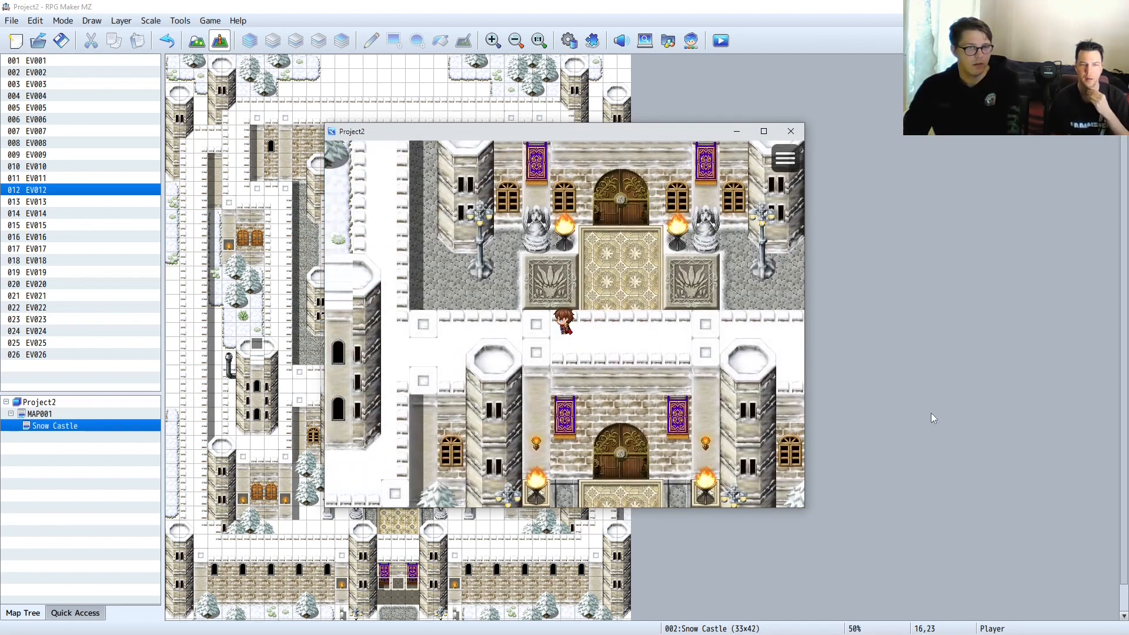
key("Down")
key("Right")
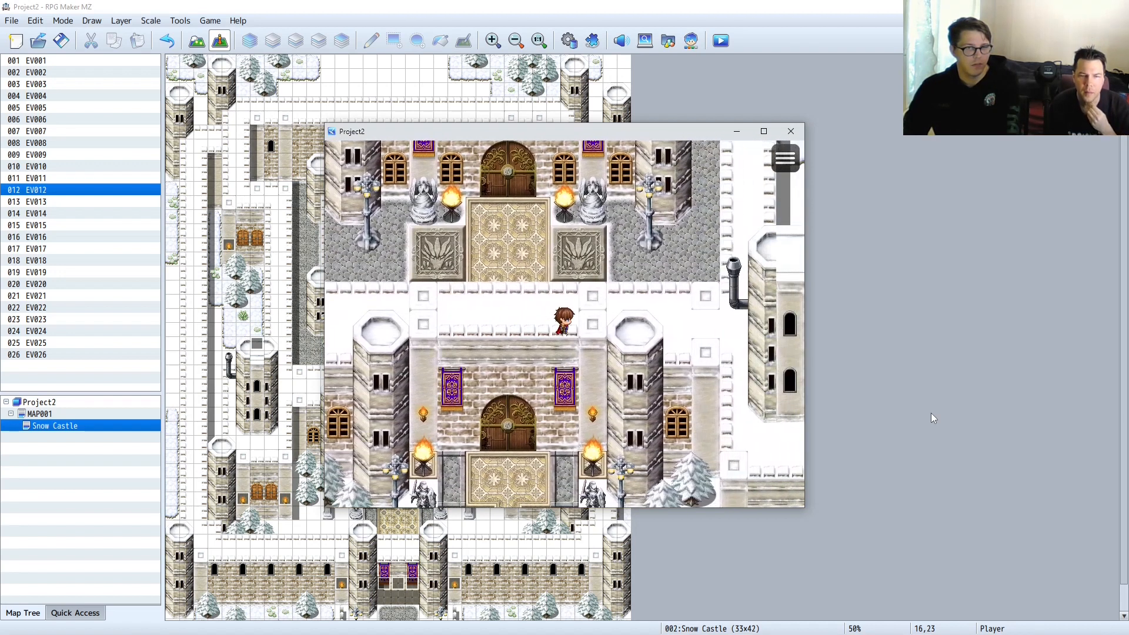
key("Up")
key("Left")
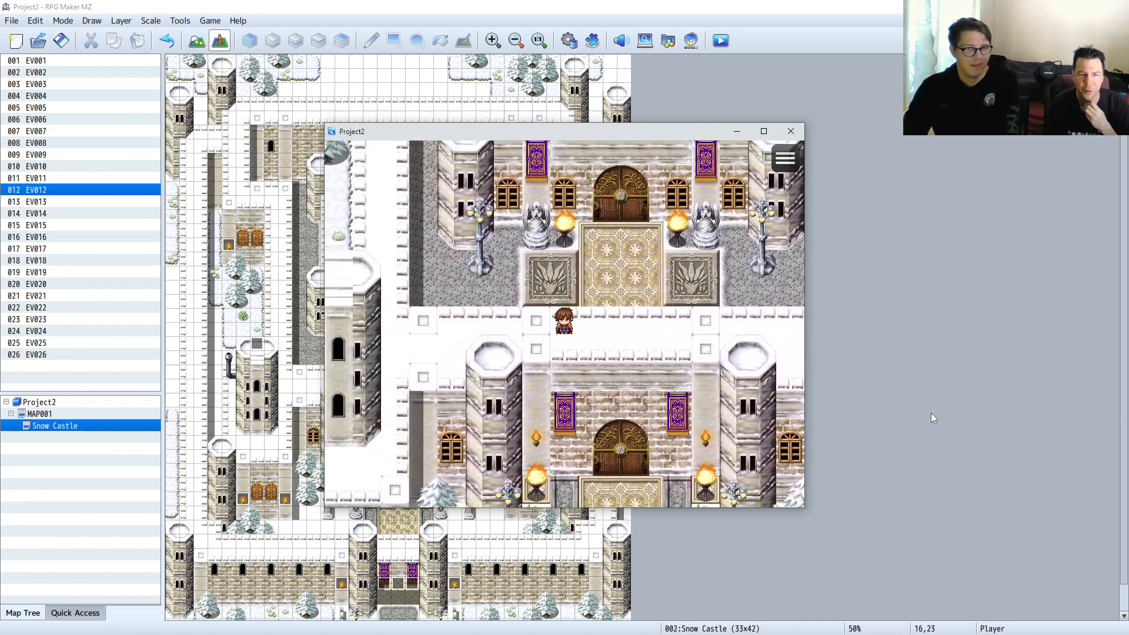
key("Right")
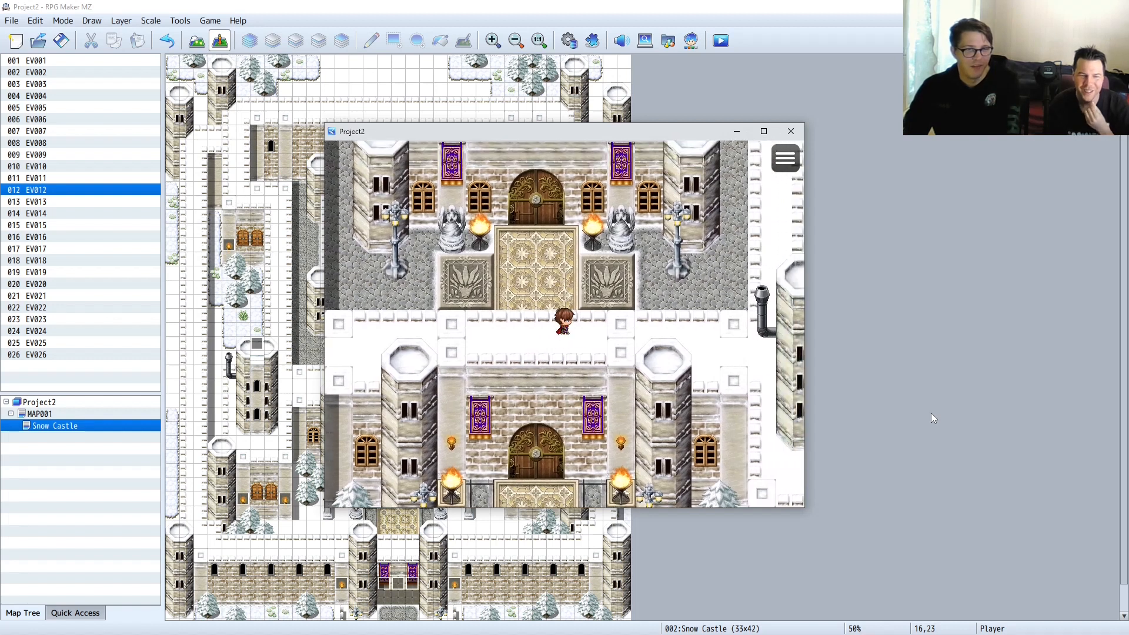
key("Right")
key("Down")
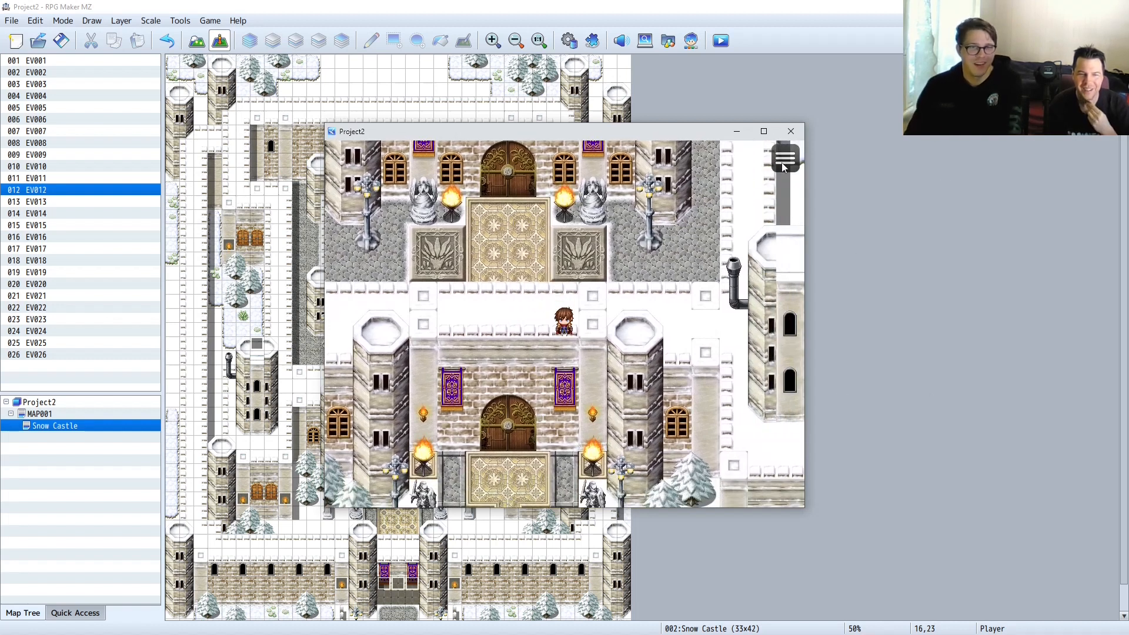
left_click(783, 168)
left_click(789, 132)
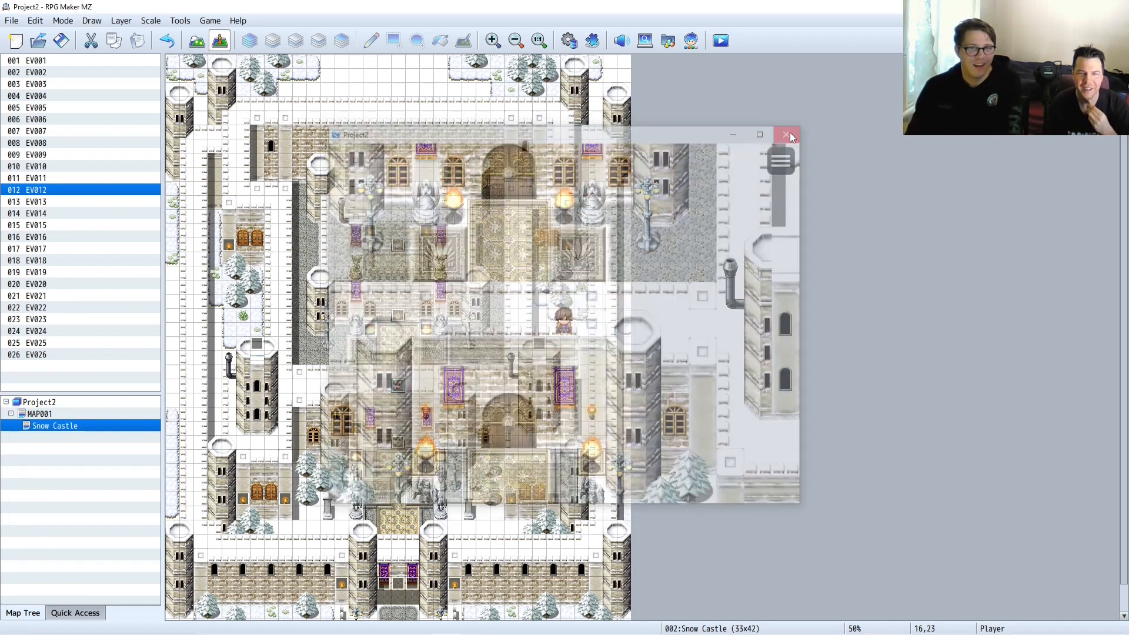
- Playtest the Snow Castle map from a starting position at tile 16,21, walking the hero through the courtyard's eastern side and onto the central carpet
key("ctrl+r")
key("Down")
key("Down")
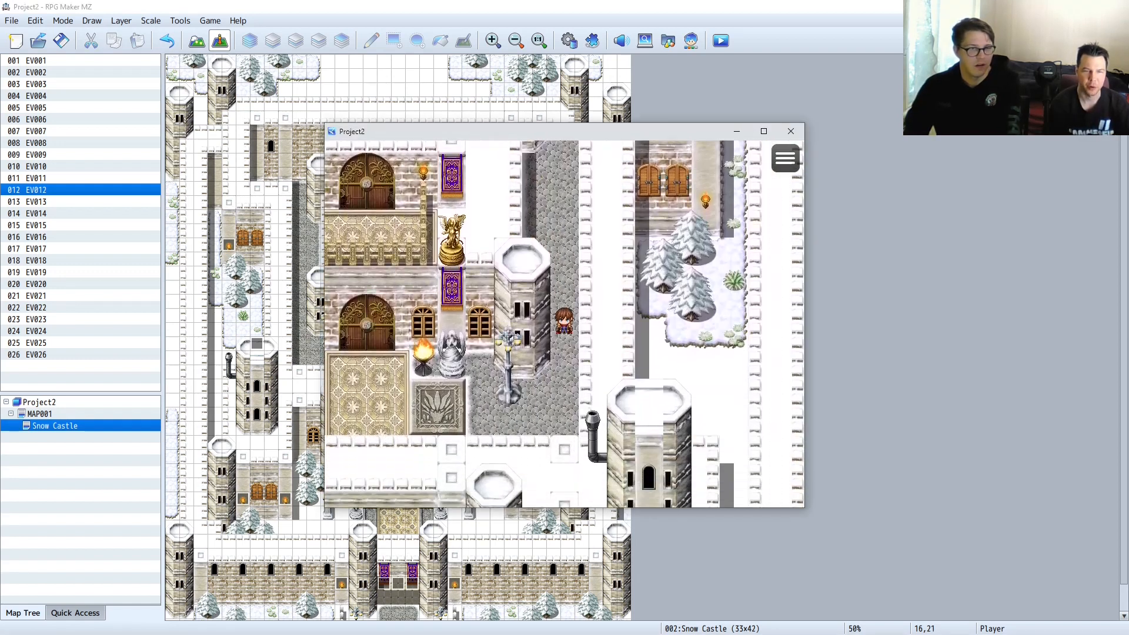
key("Left")
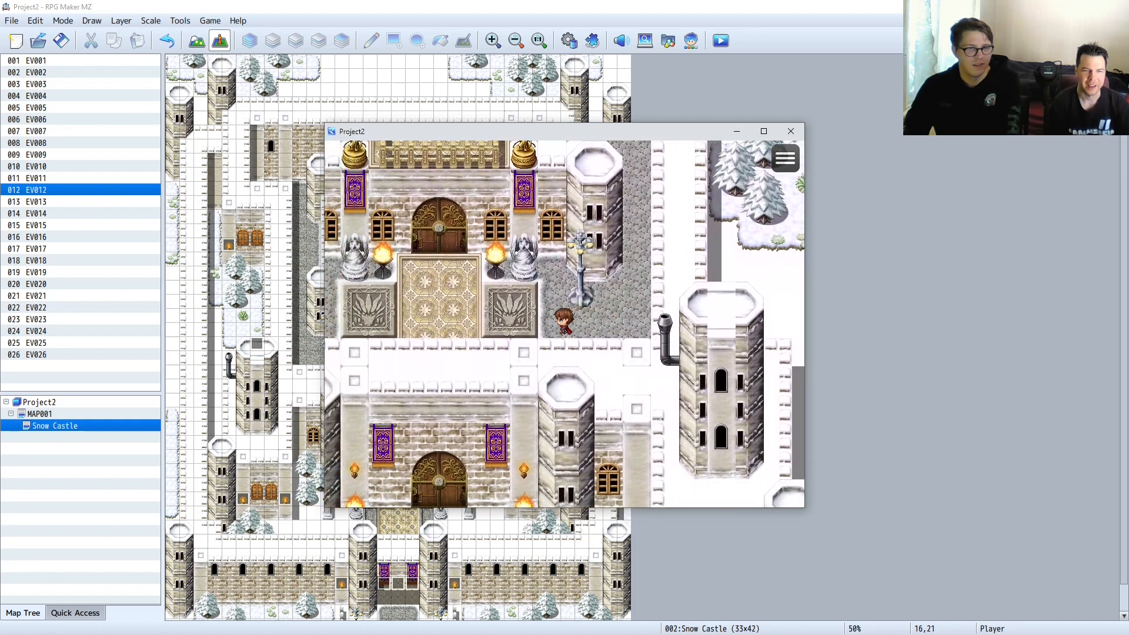
key("Left")
key("Down")
key("Up")
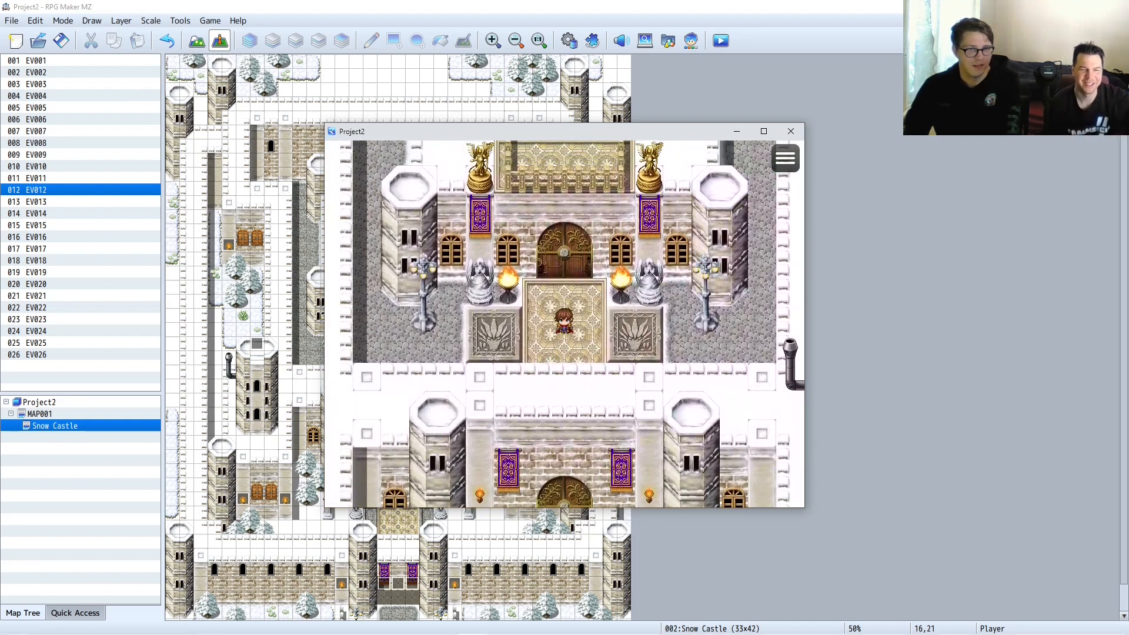
- Walk the hero off the carpet and up the gravel path along the courtyard's western side, and end the playtest
key("Down")
key("Left")
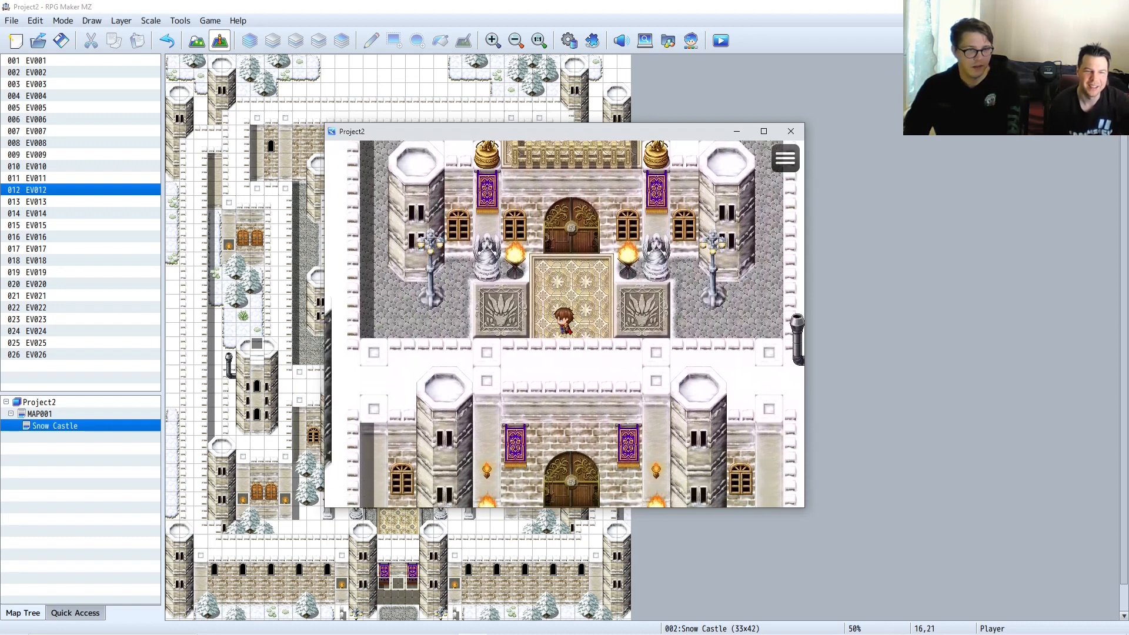
key("Left")
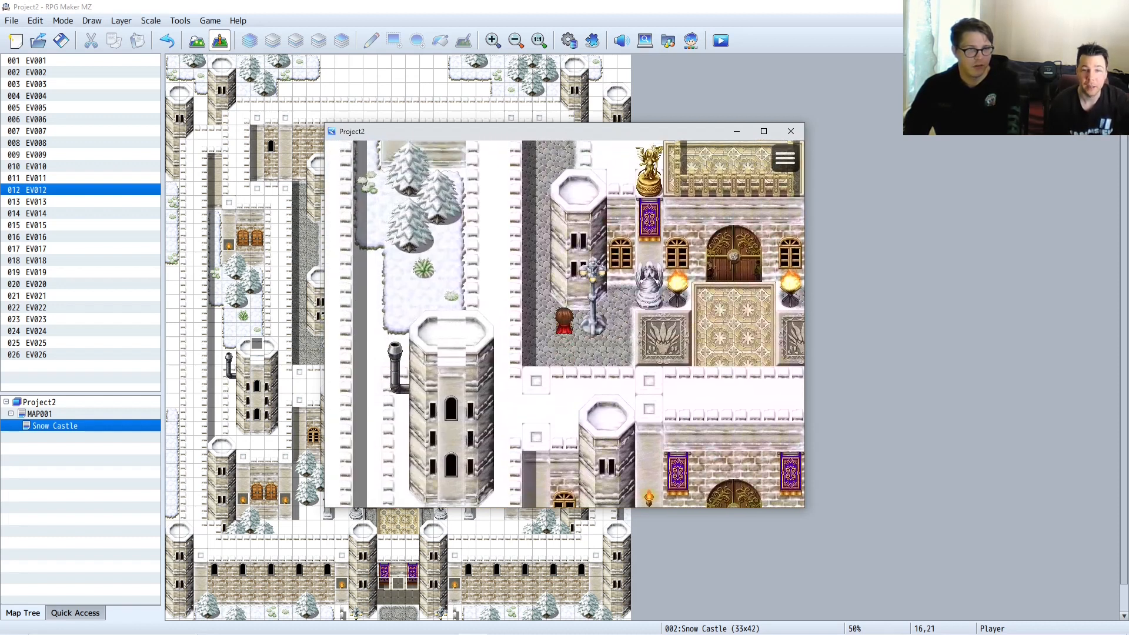
key("Up")
key("Up")
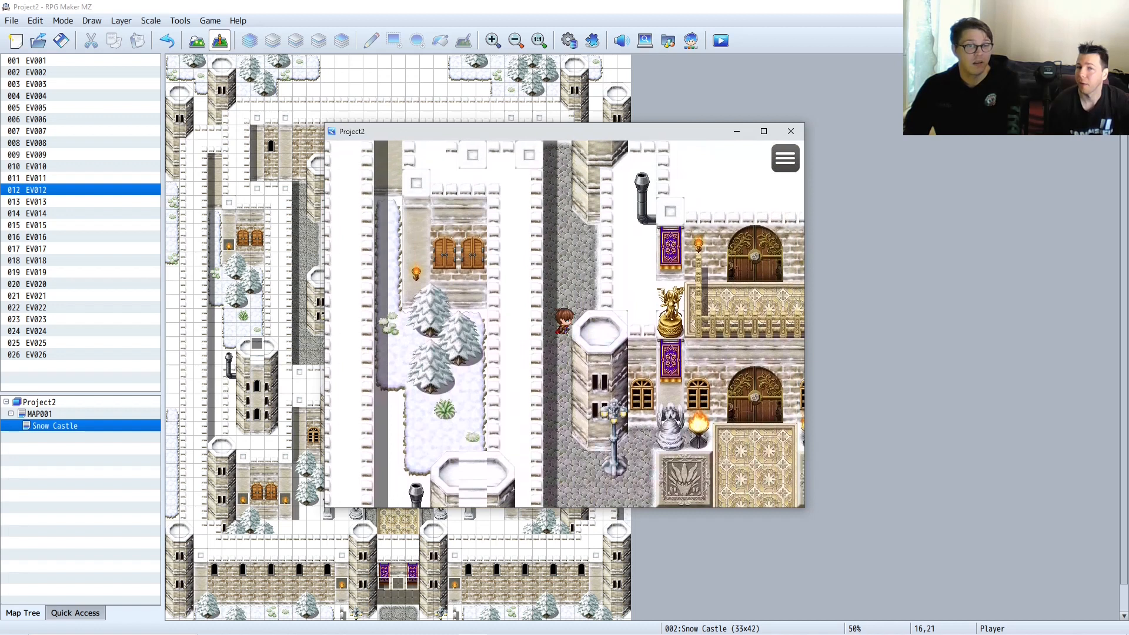
key("Left")
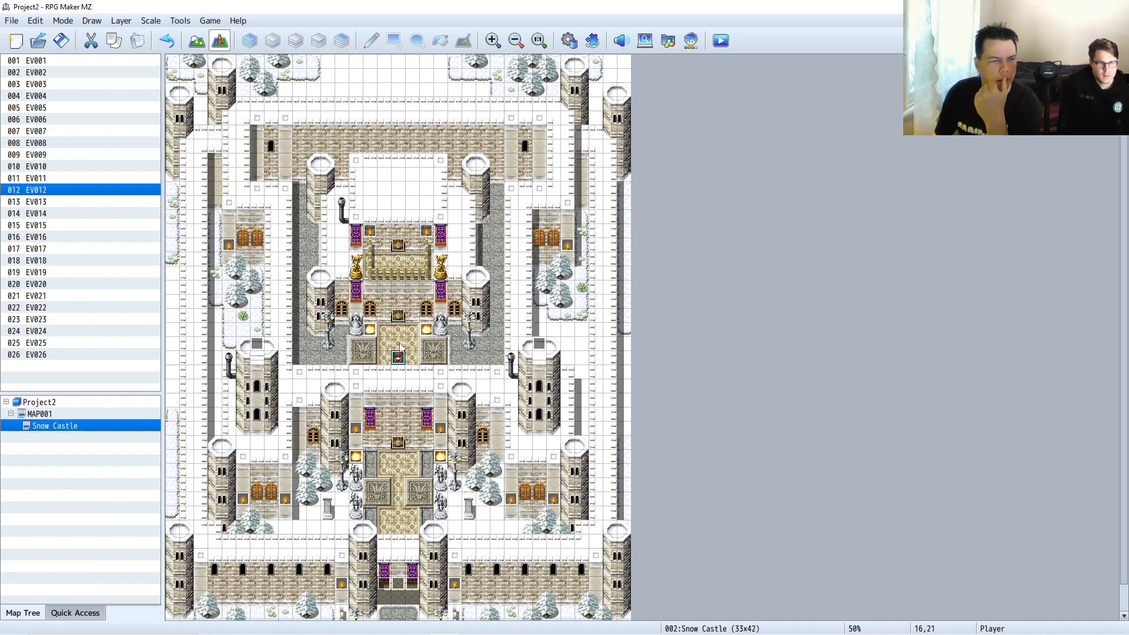
- Set the player's starting position at tile 16,20 on the Snow Castle map
left_click(399, 346)
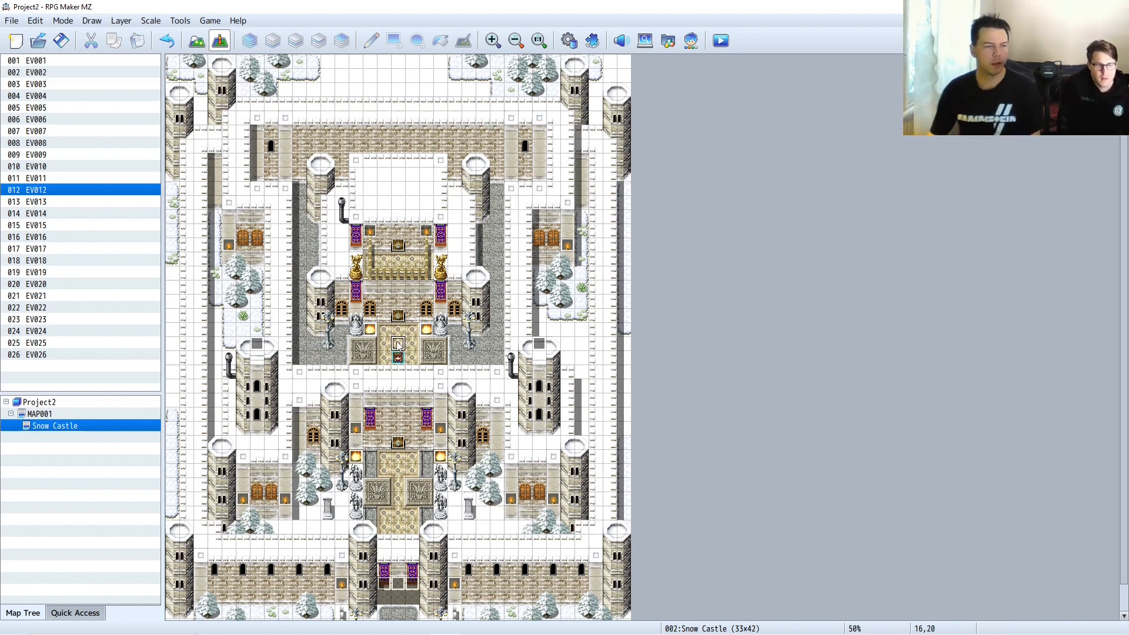
right_click(398, 345)
mouse_move(475, 519)
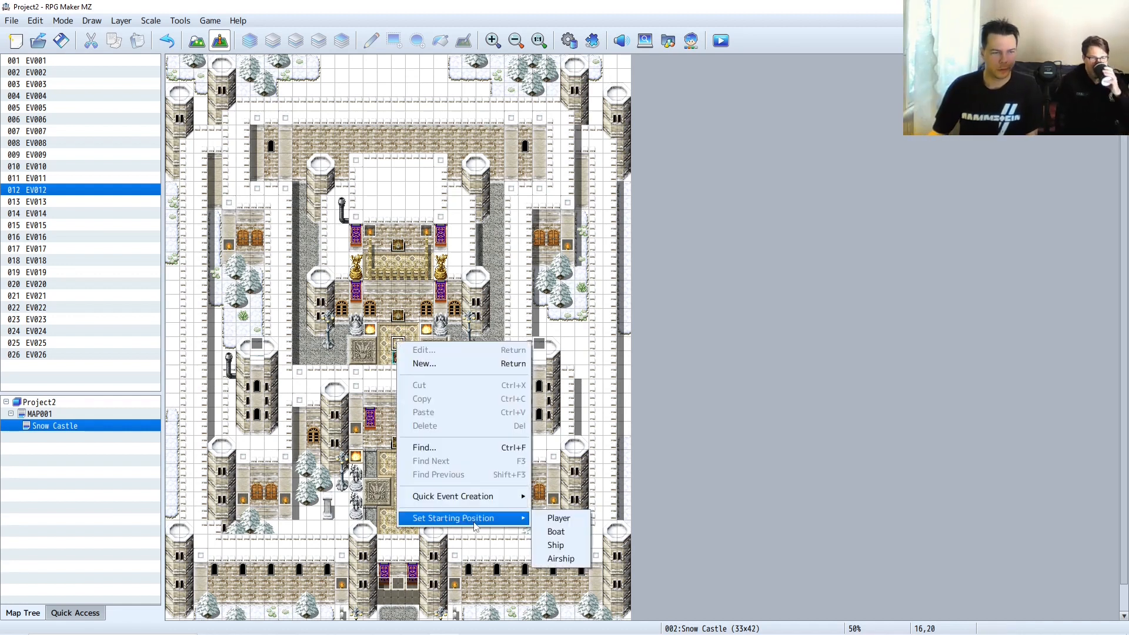
left_click(553, 520)
- Create a quick Transfer event on tile 16,21 leading to Snow Castle tile 16,28 below the lower gate, with direction Retain
left_click(400, 363)
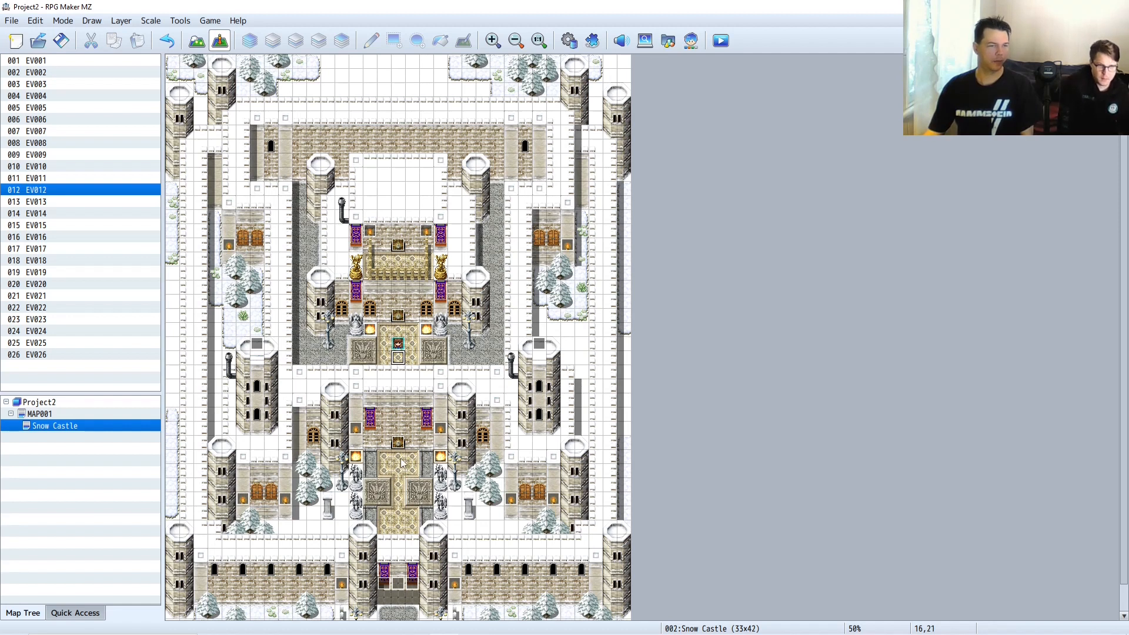
right_click(399, 361)
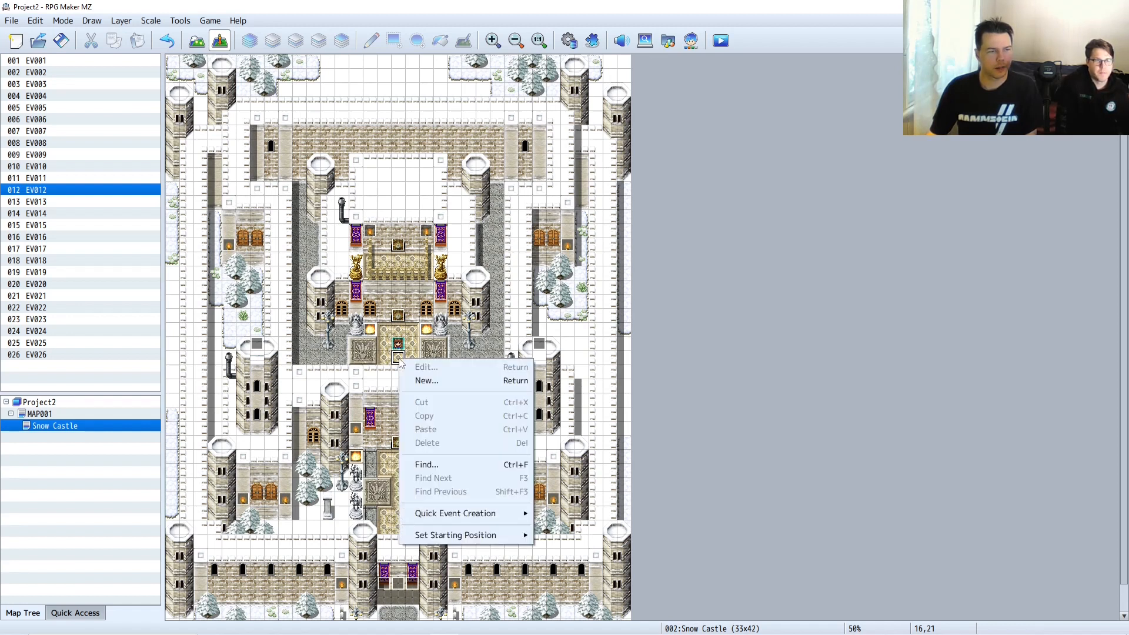
mouse_move(473, 513)
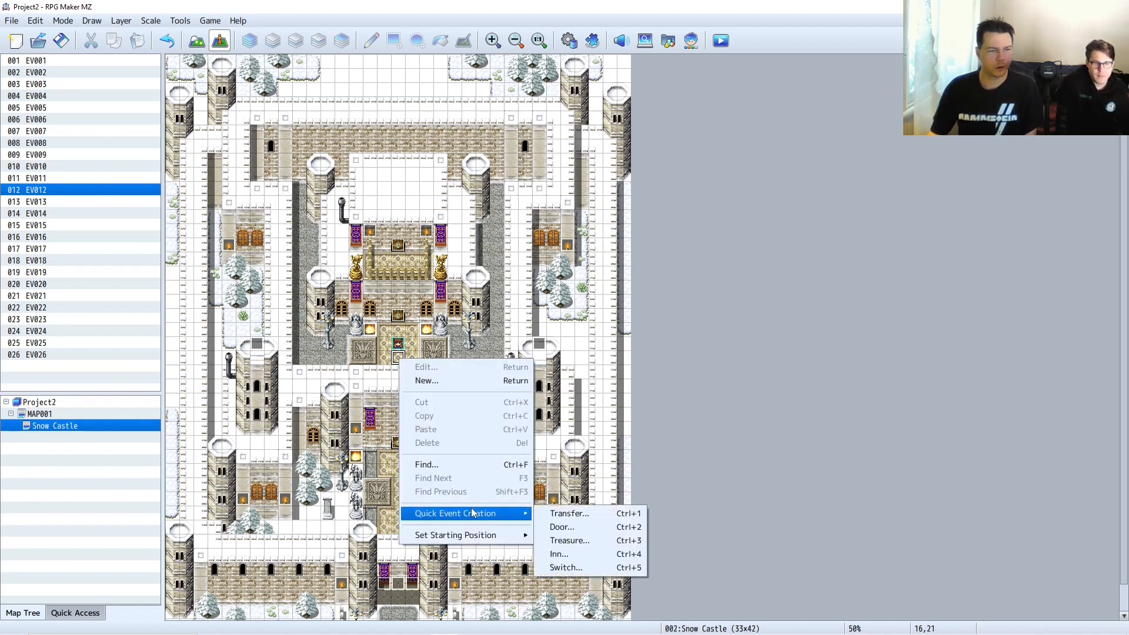
left_click(574, 516)
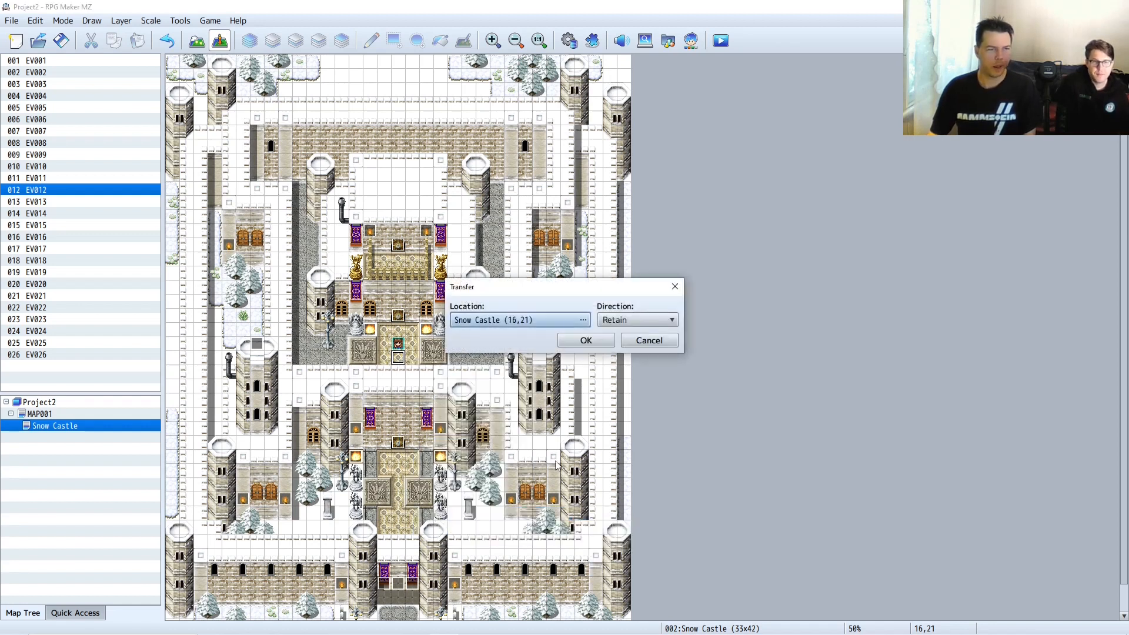
left_click(567, 320)
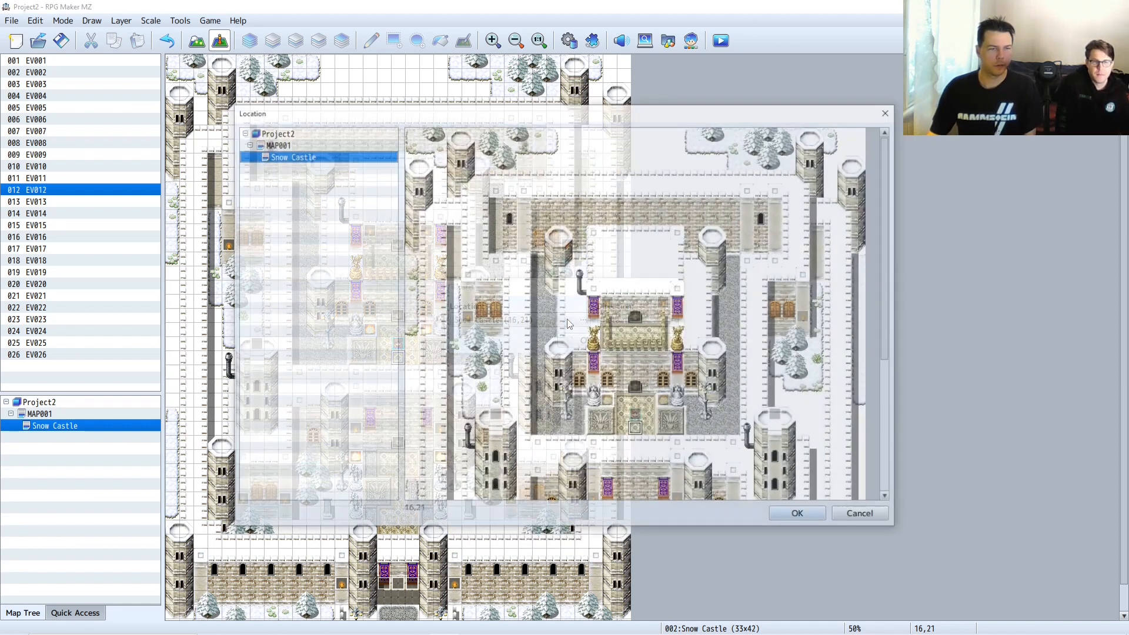
left_click_drag(646, 113, 612, 73)
left_click_drag(857, 261, 861, 361)
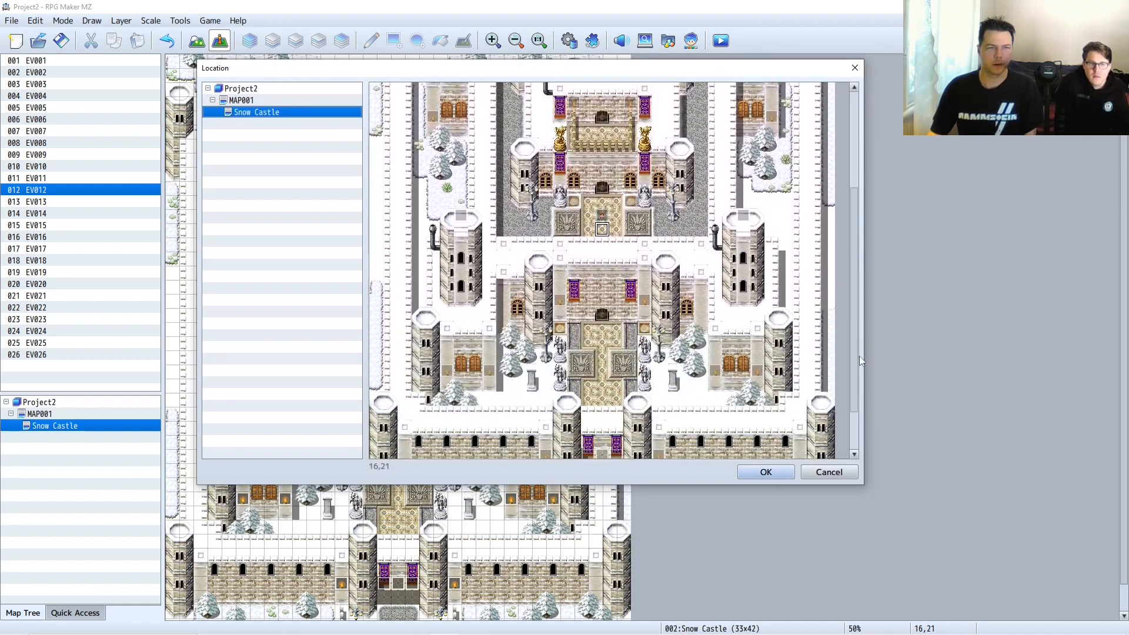
left_click(603, 331)
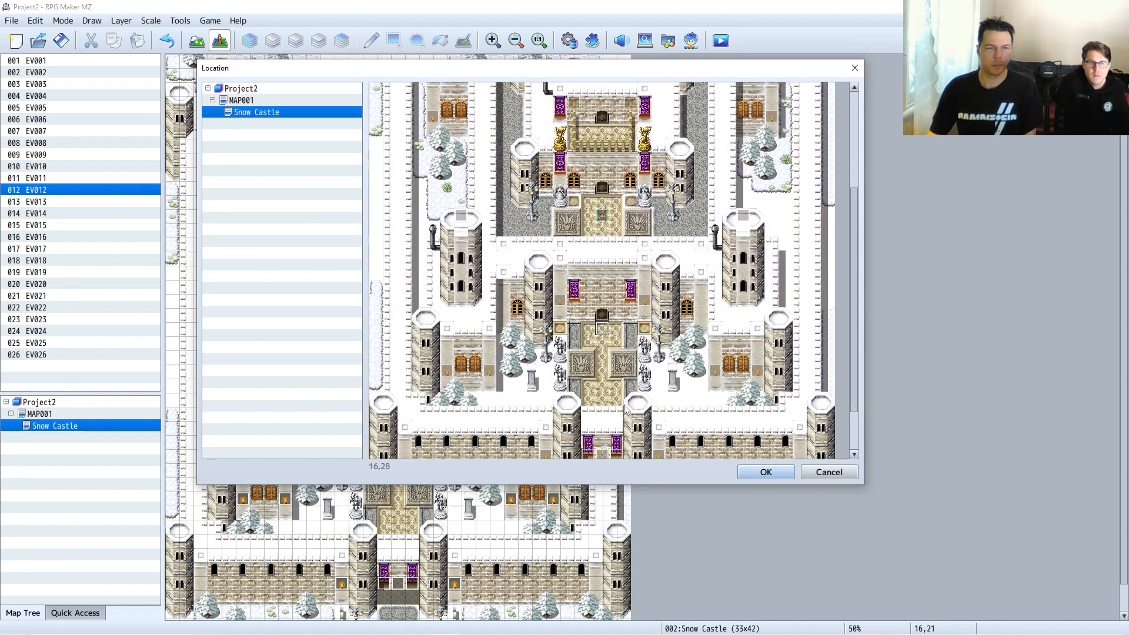
left_click(767, 473)
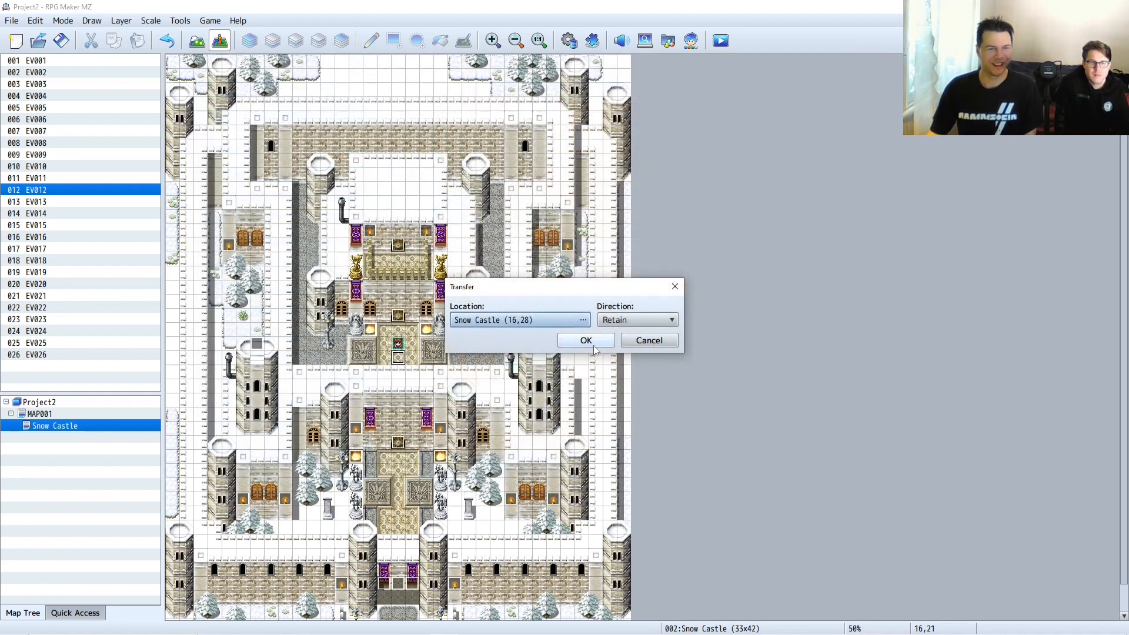
left_click(591, 343)
left_click(592, 343)
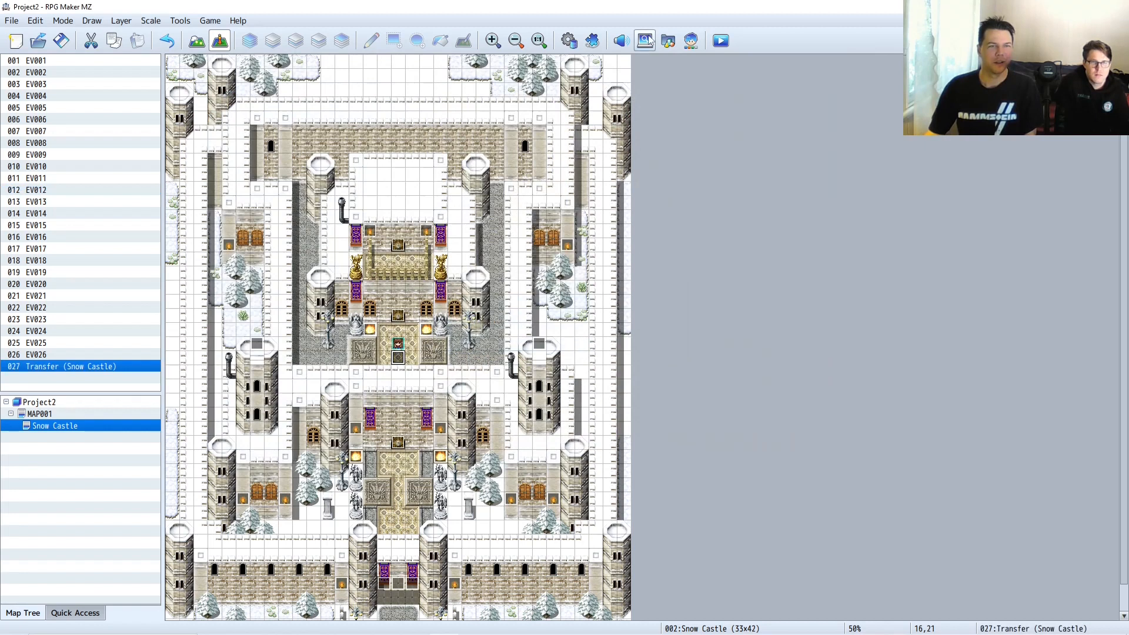
- Launch a playtest of the project with the new transfer event, accepting the save request
left_click(721, 40)
left_click(541, 341)
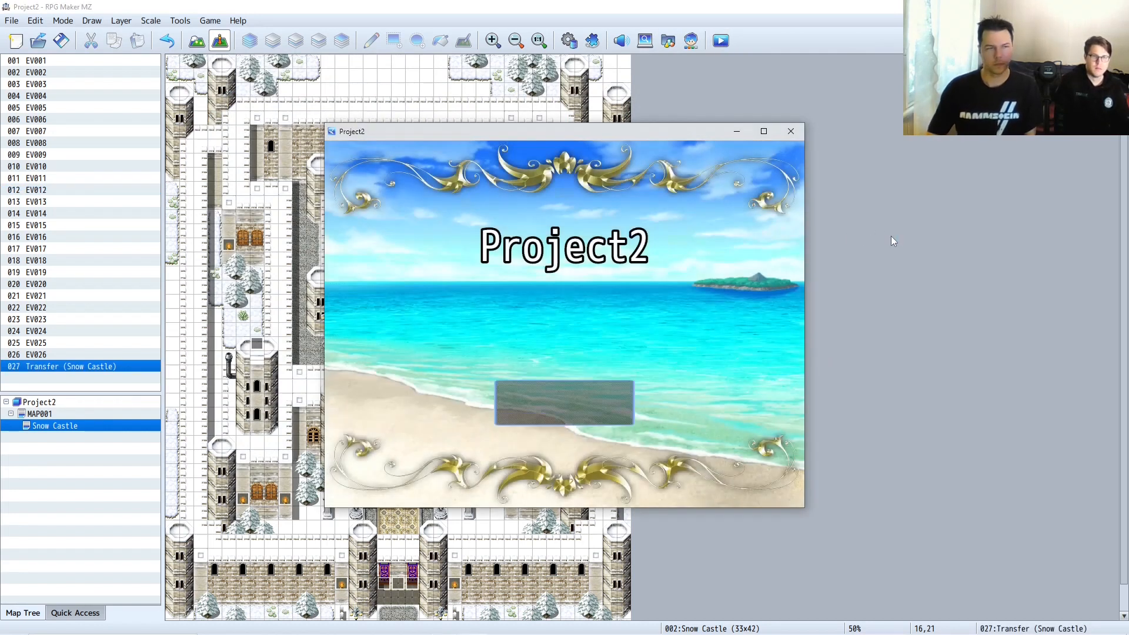
- Start a new game in the playtest, walk the character to and from the castle door, and end the playtest
key("Return")
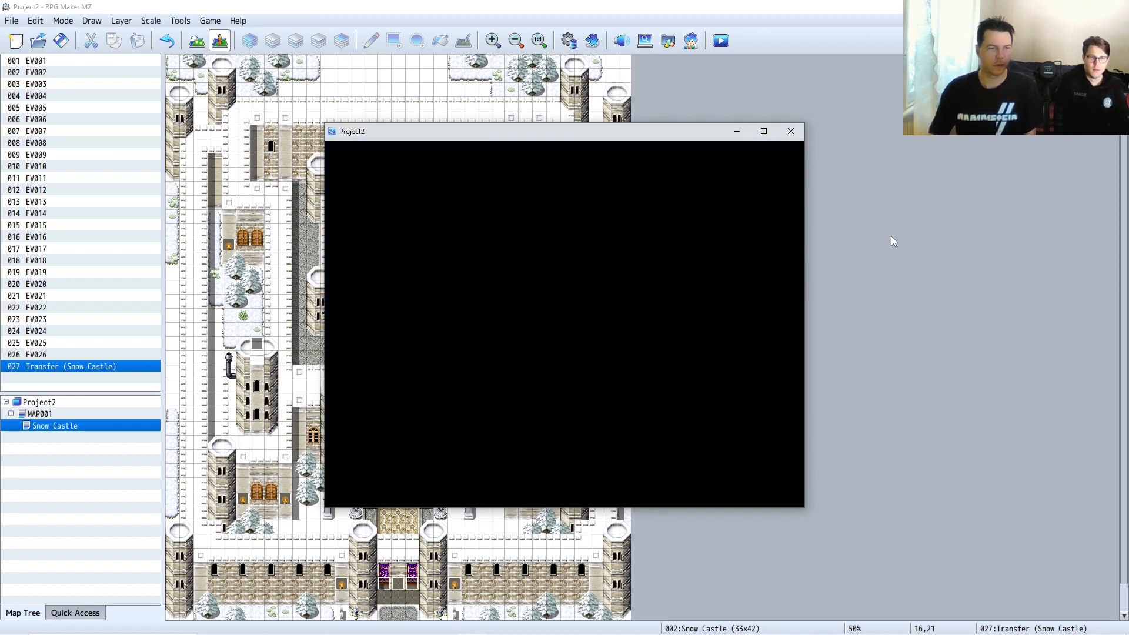
key("Down")
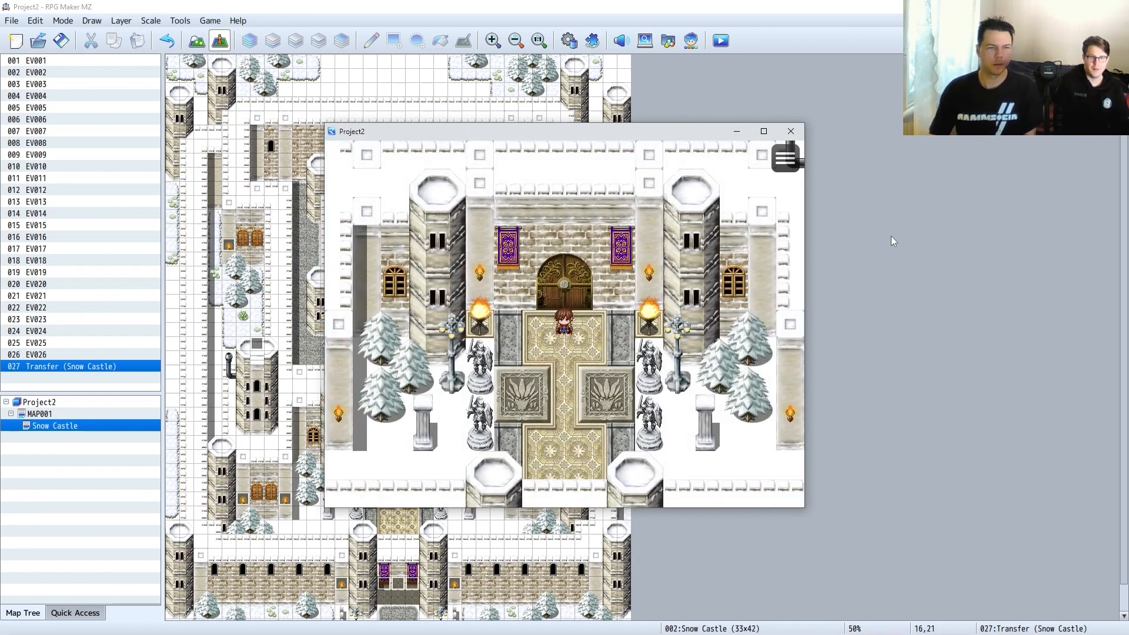
key("Up")
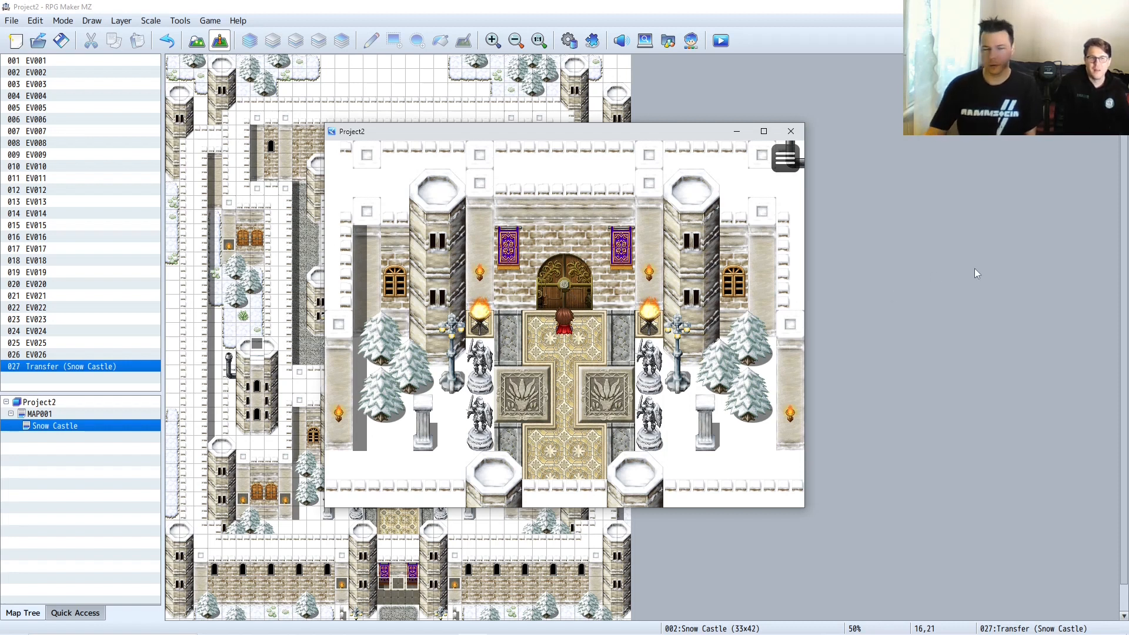
key("Down")
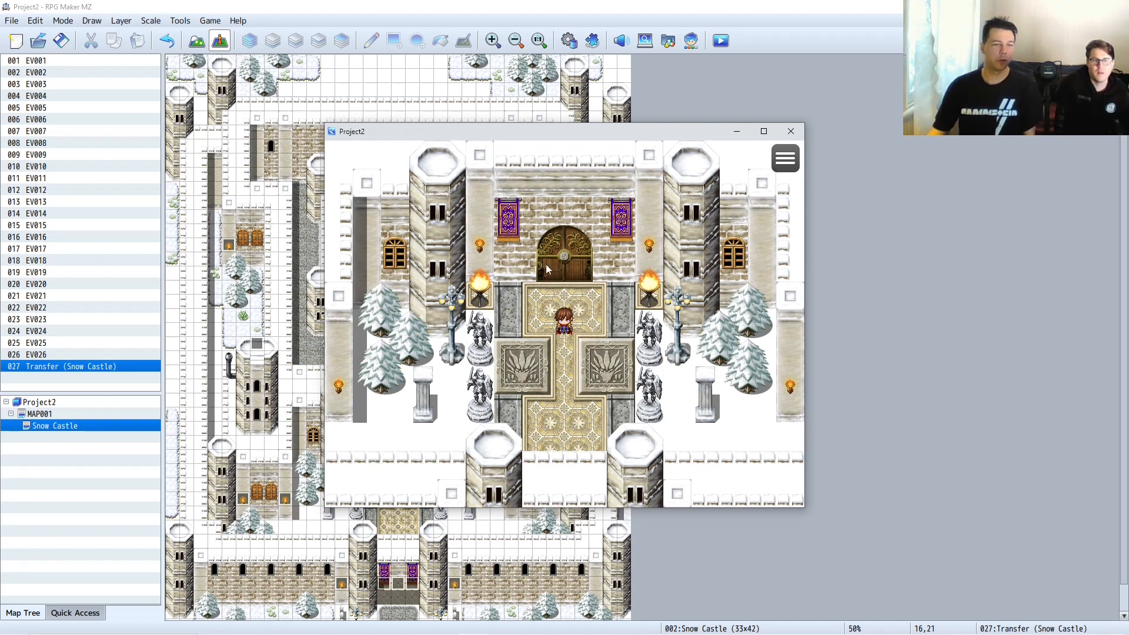
key("Up")
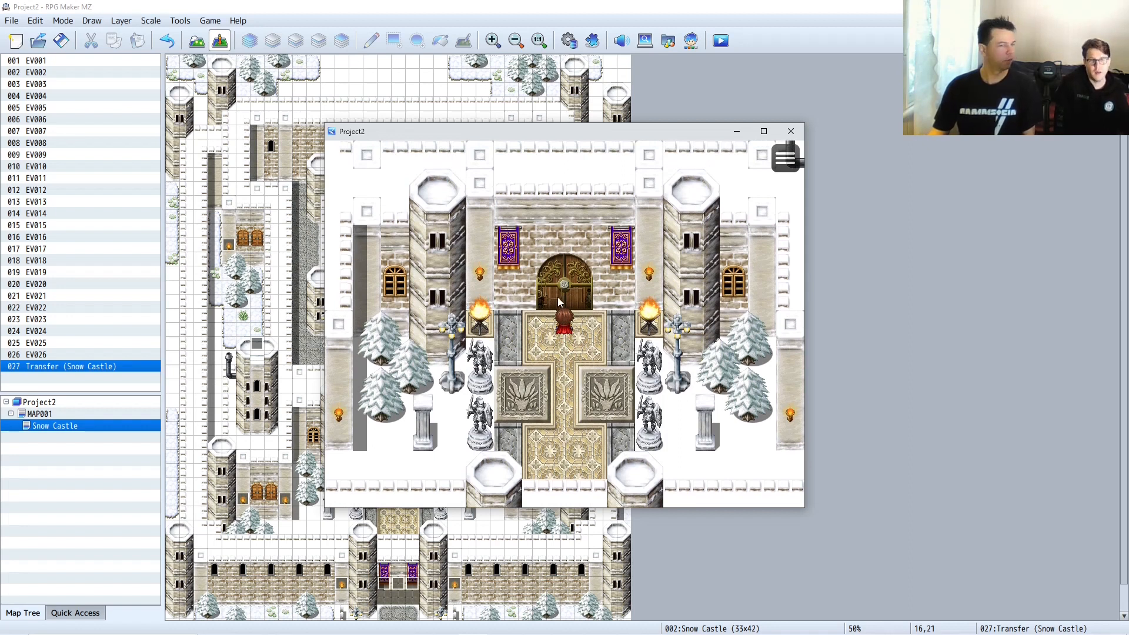
left_click(792, 132)
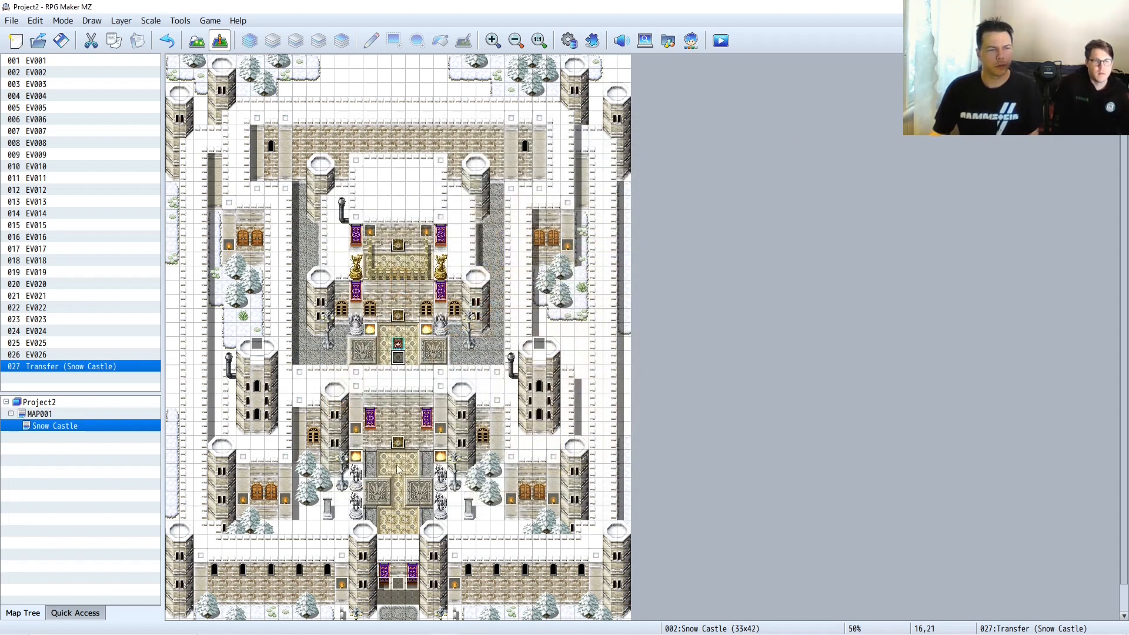
- Open the lower castle door's event, EV003 at tile 16,27, for editing
scroll(406, 470, "down", 1)
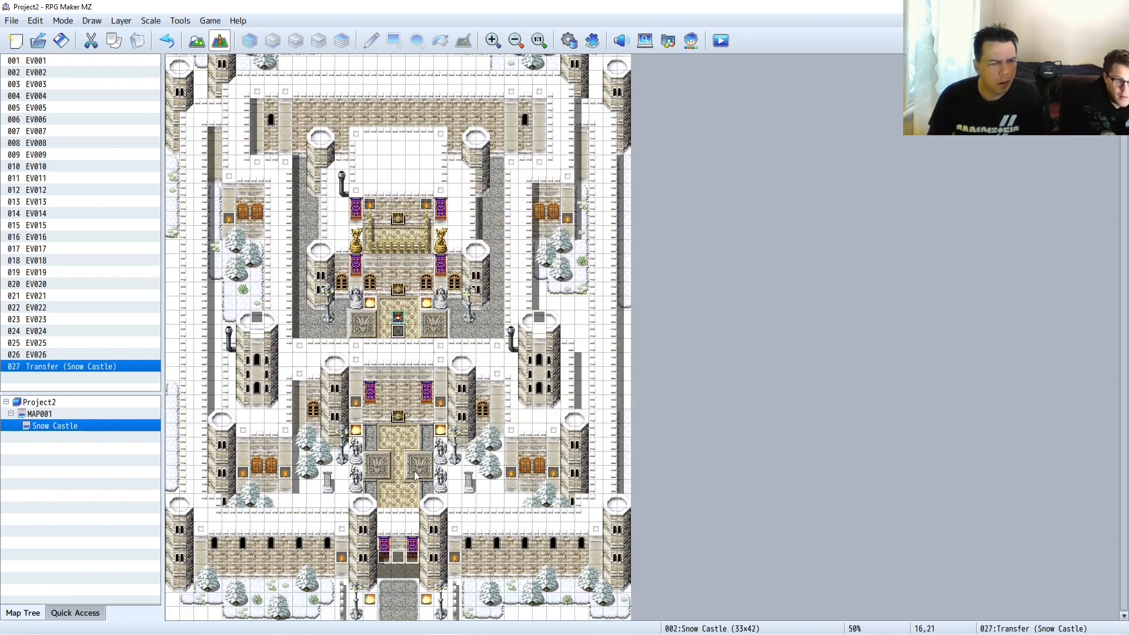
left_click(397, 420)
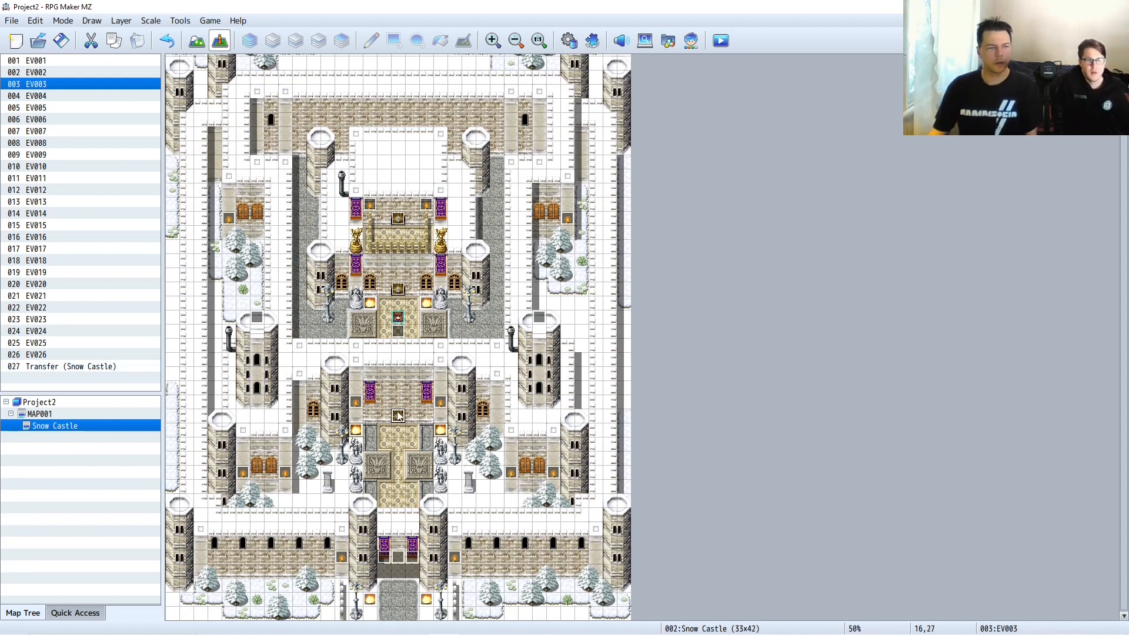
right_click(398, 418)
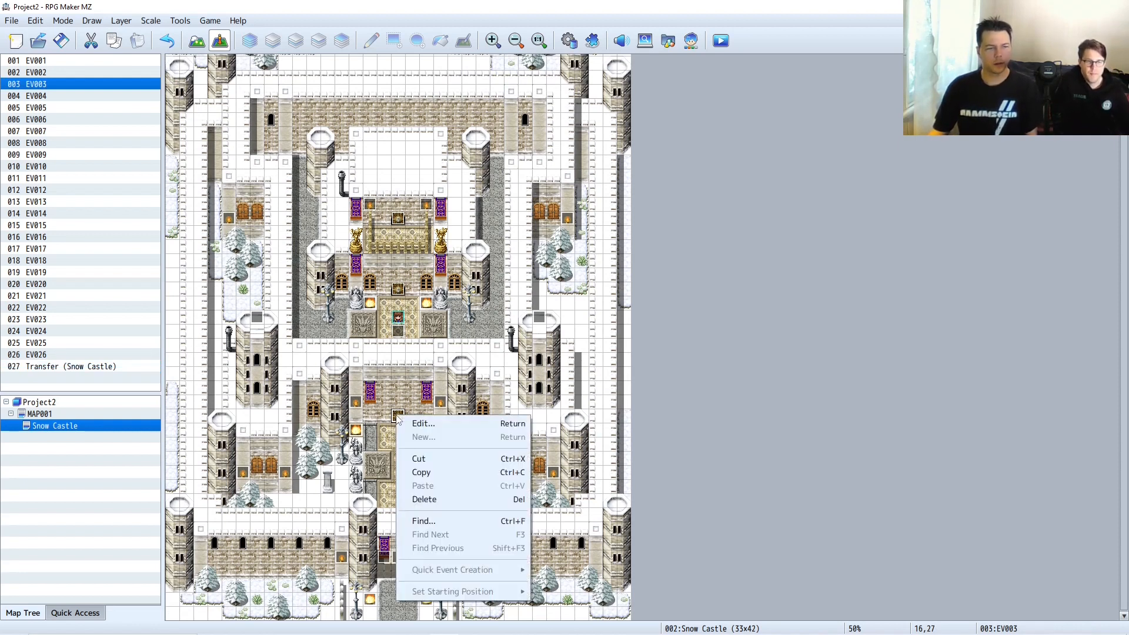
left_click(397, 412)
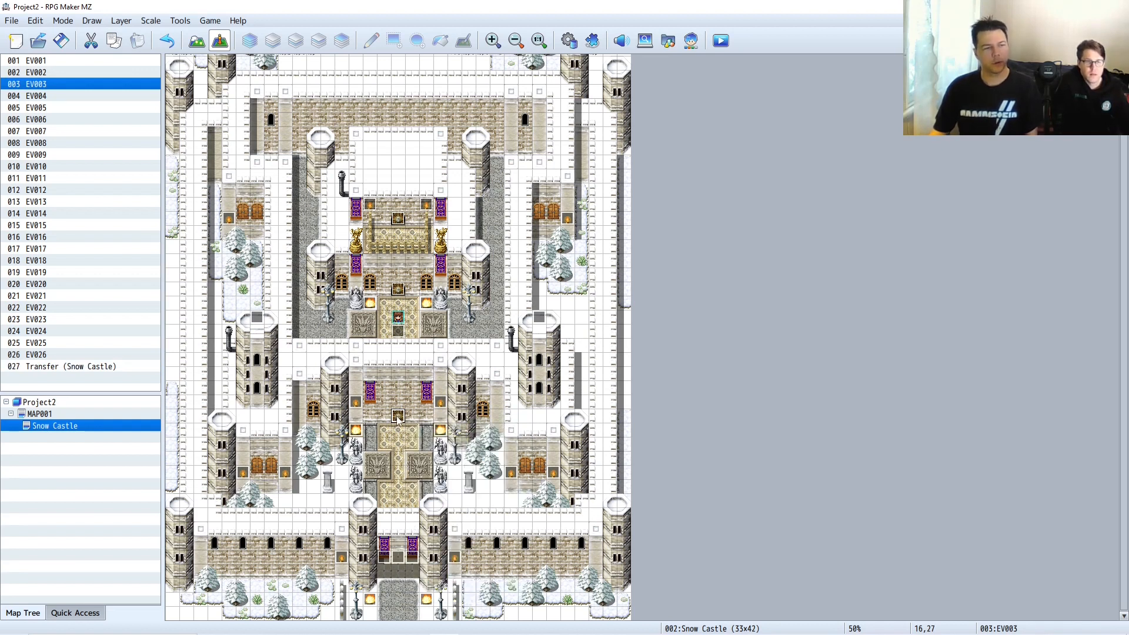
double_click(398, 417)
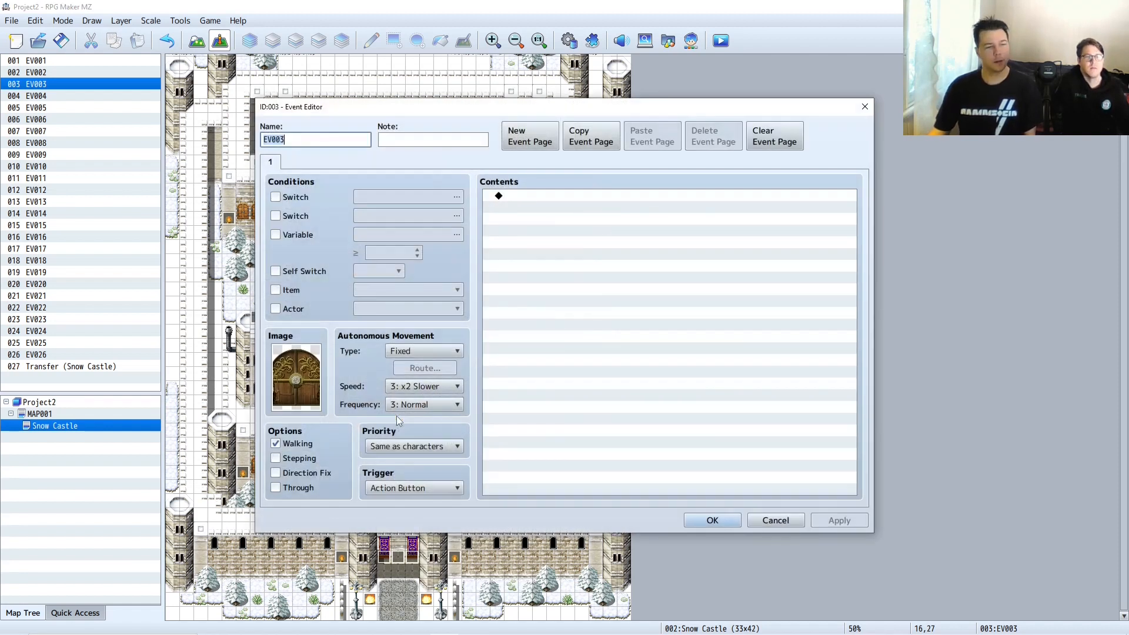
- Add a Transfer Player command to the door event with Snow Castle (16,20) as its destination
left_click(520, 198)
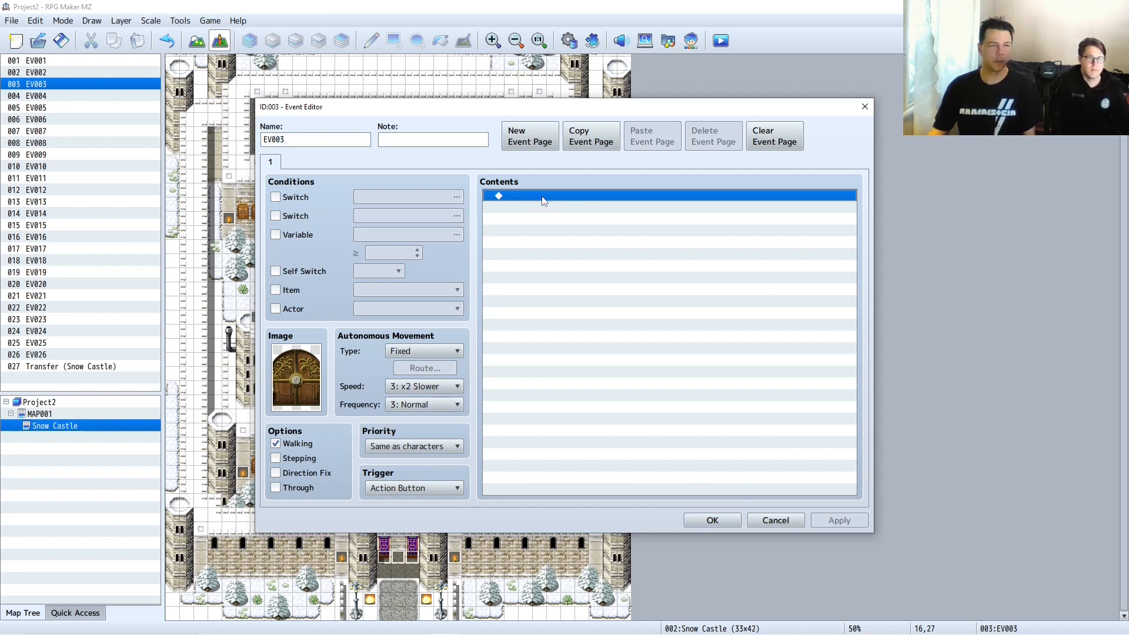
double_click(543, 198)
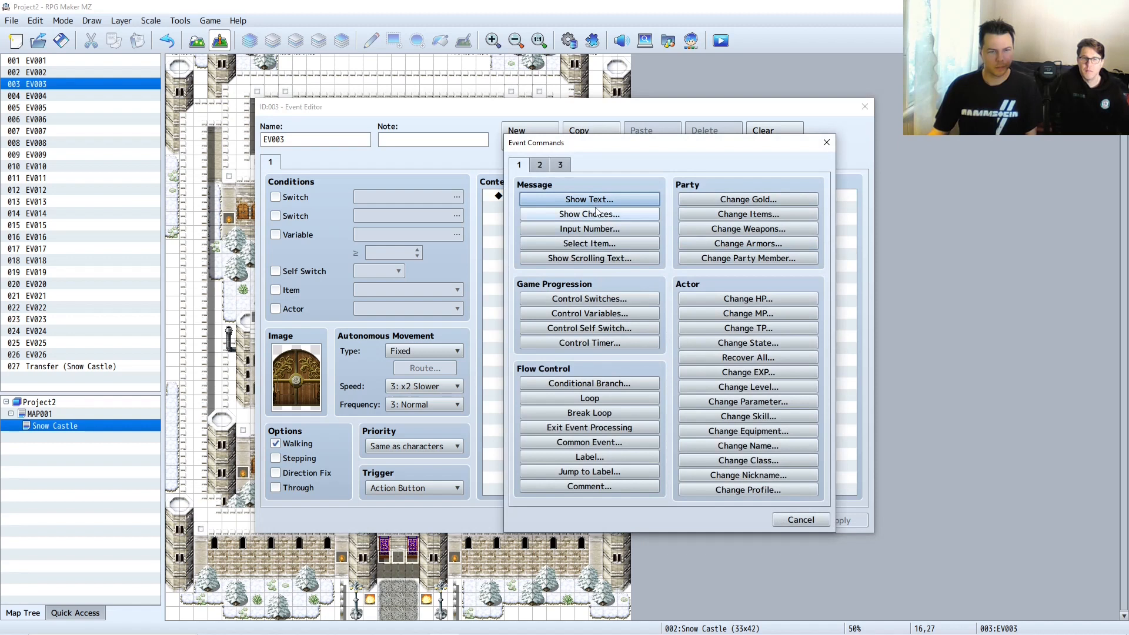
left_click(541, 166)
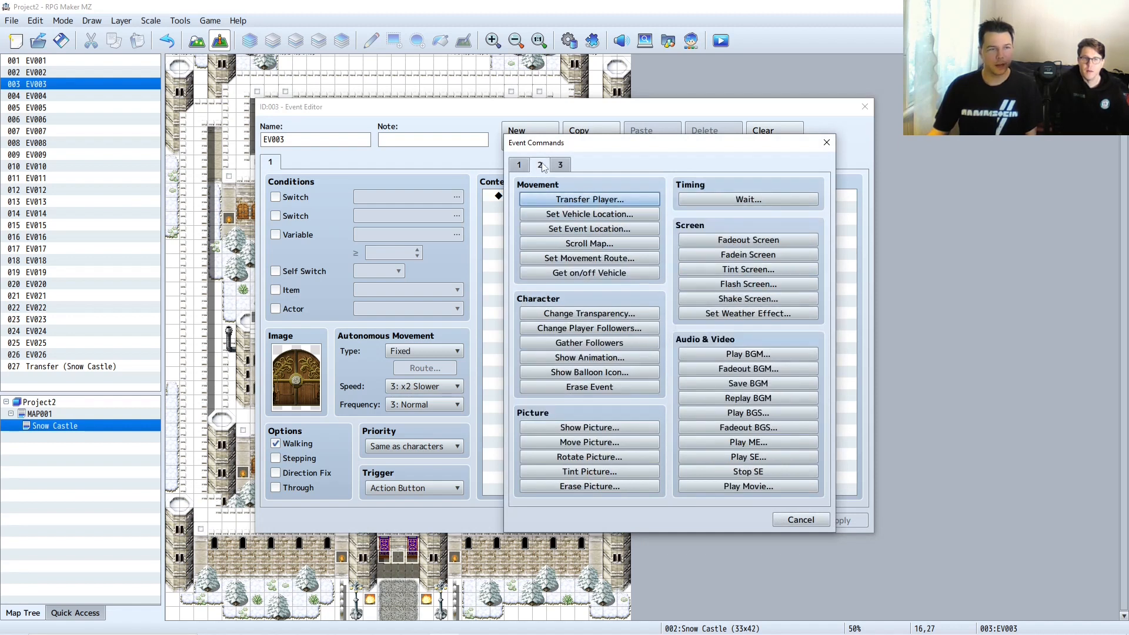
left_click(564, 201)
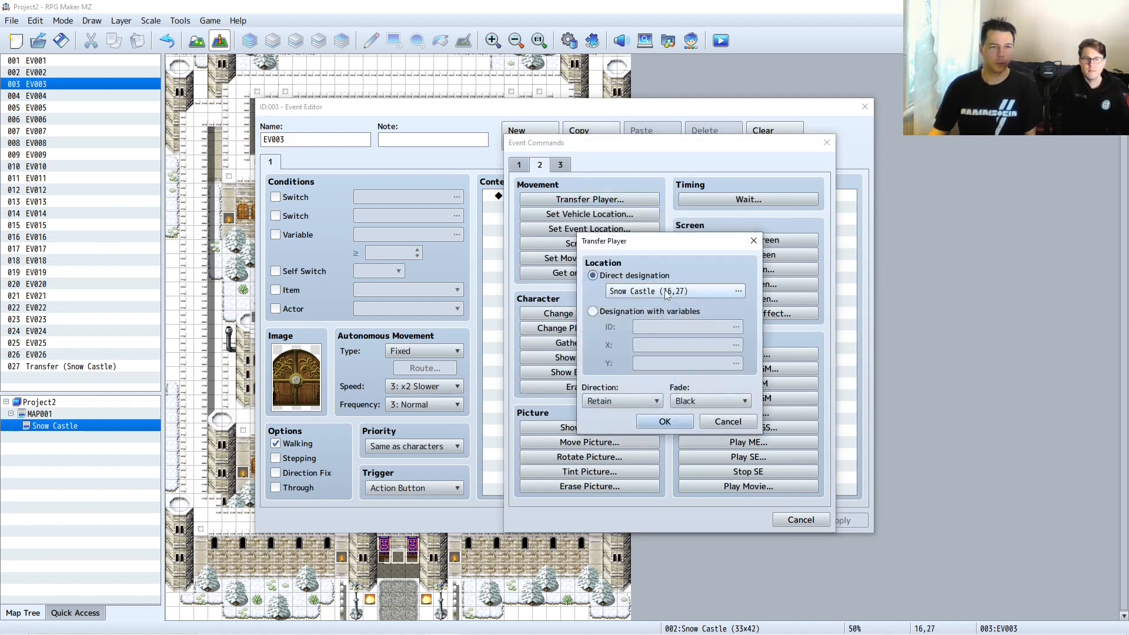
left_click(668, 293)
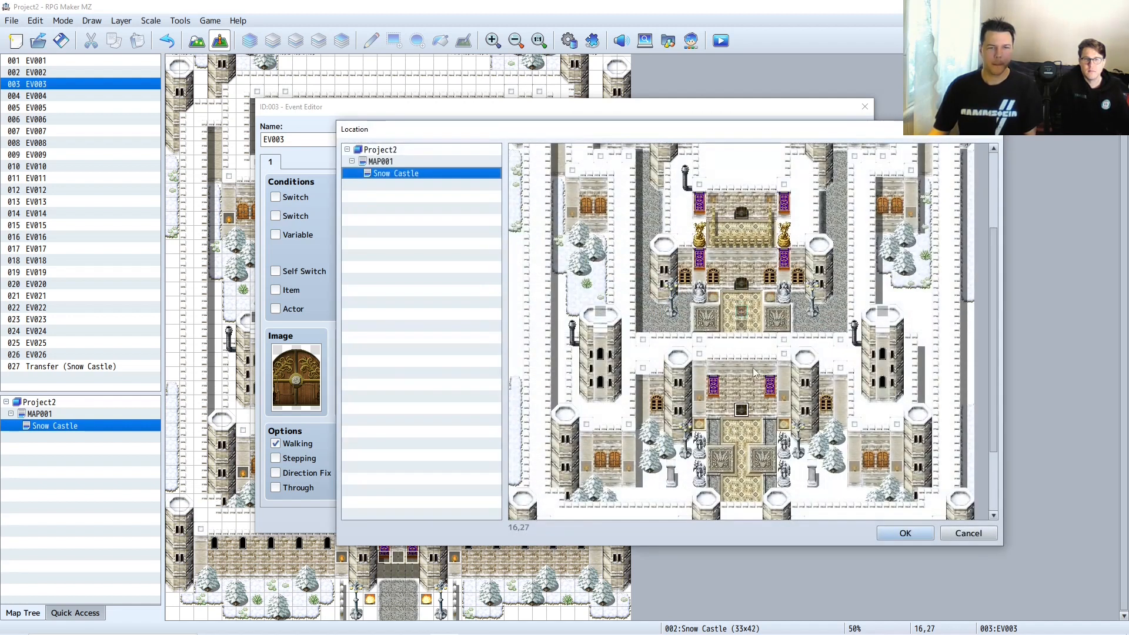
left_click(741, 326)
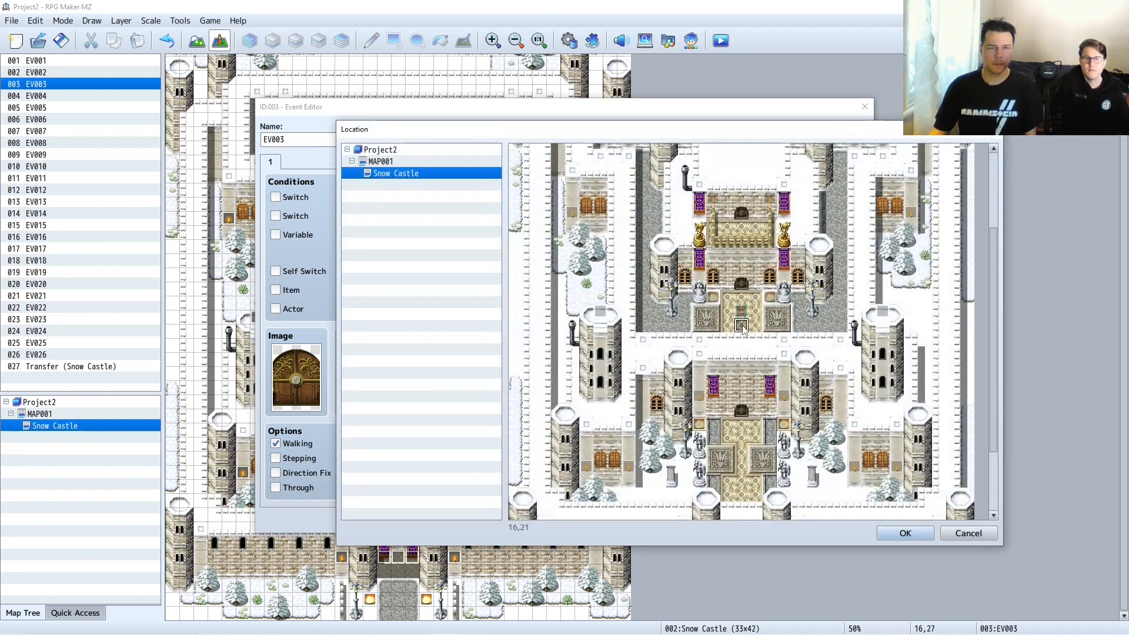
left_click(742, 315)
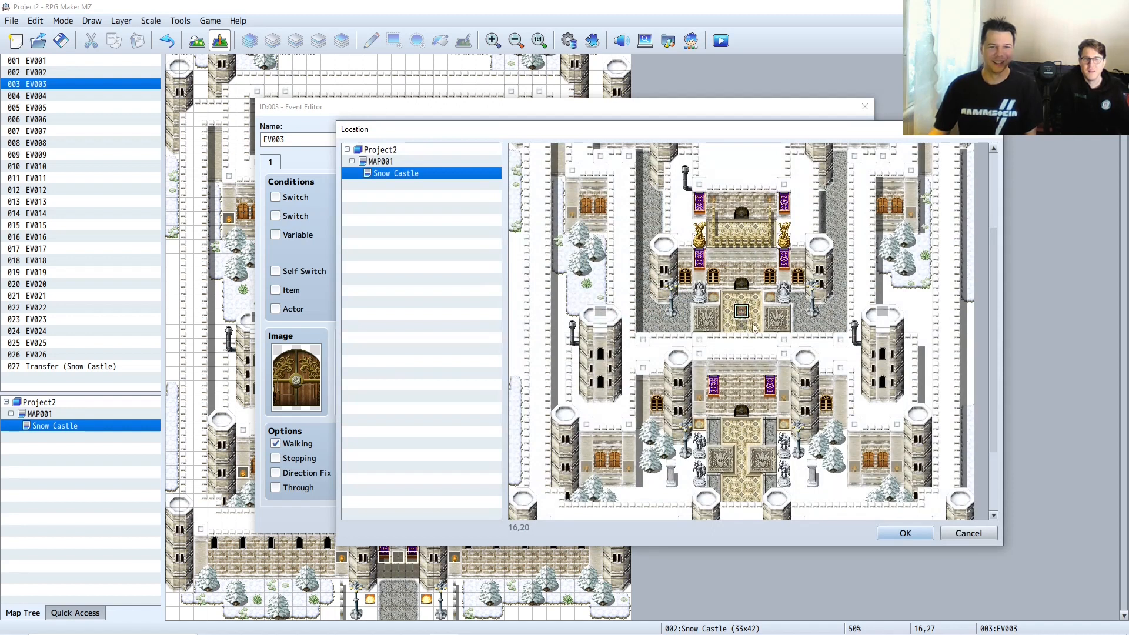
left_click(901, 532)
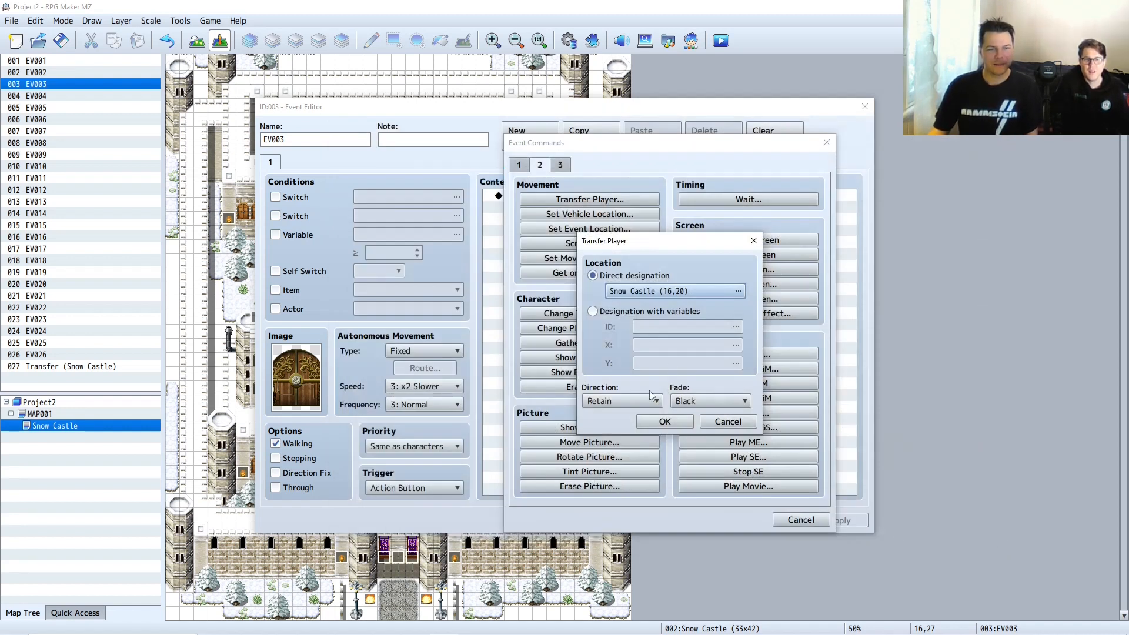
- Set the transfer's fade to None and accept the Transfer Player command
left_click(719, 403)
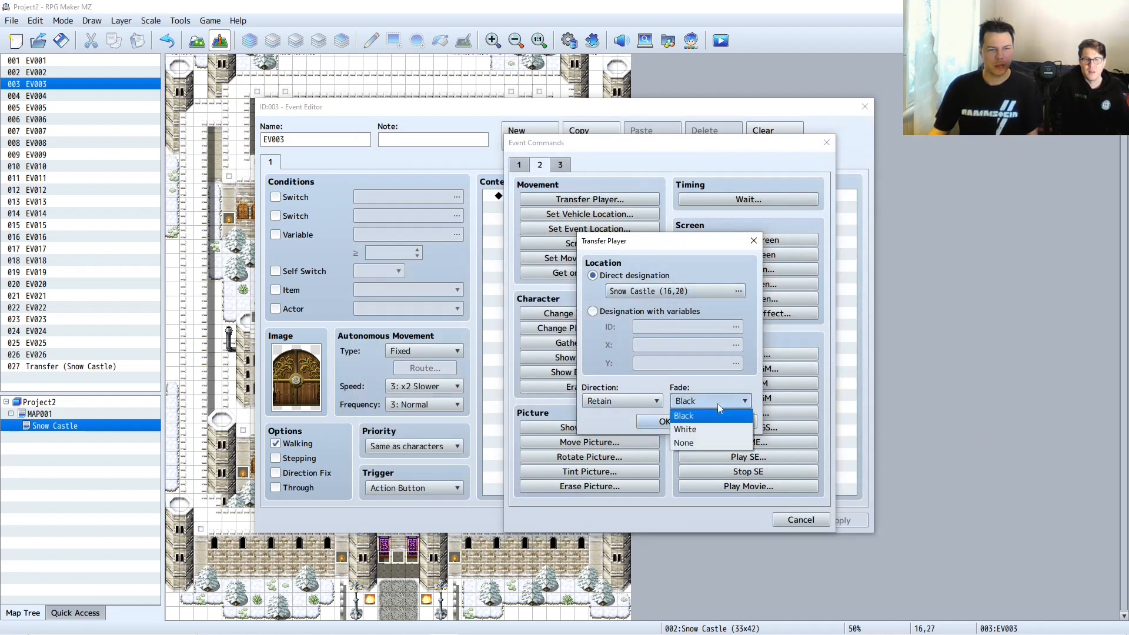
left_click(697, 443)
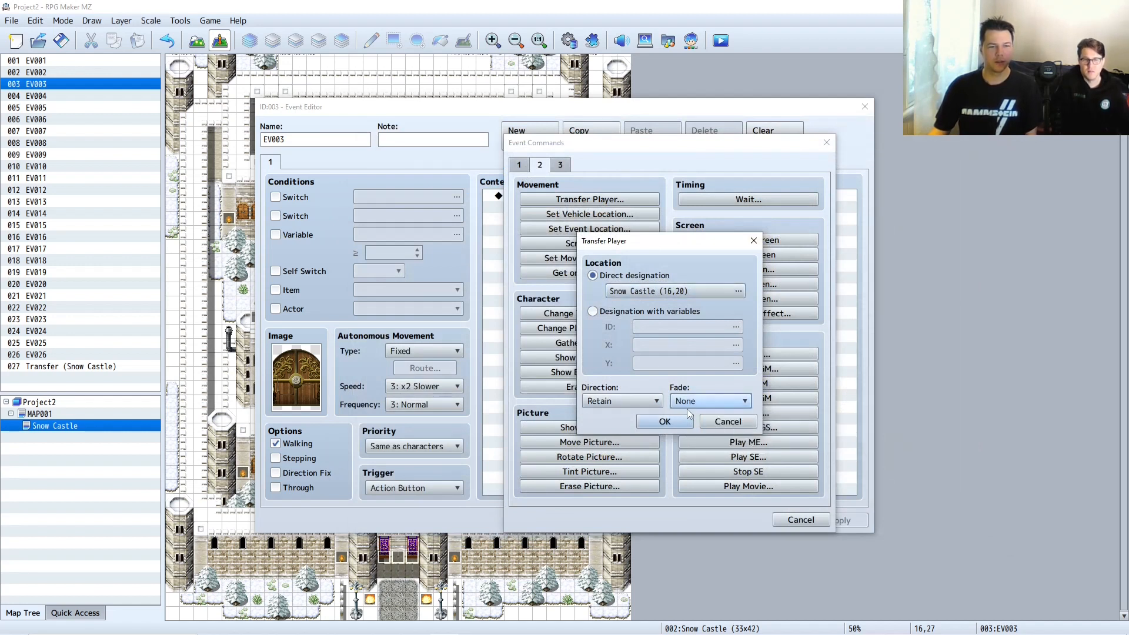
left_click(691, 405)
left_click(693, 446)
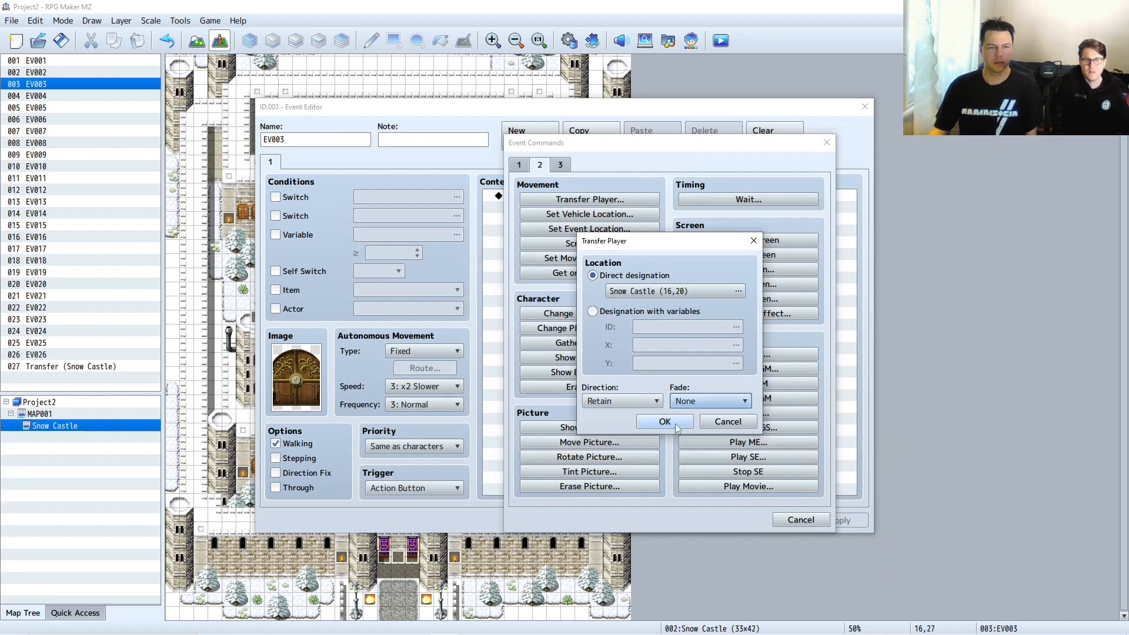
left_click(666, 422)
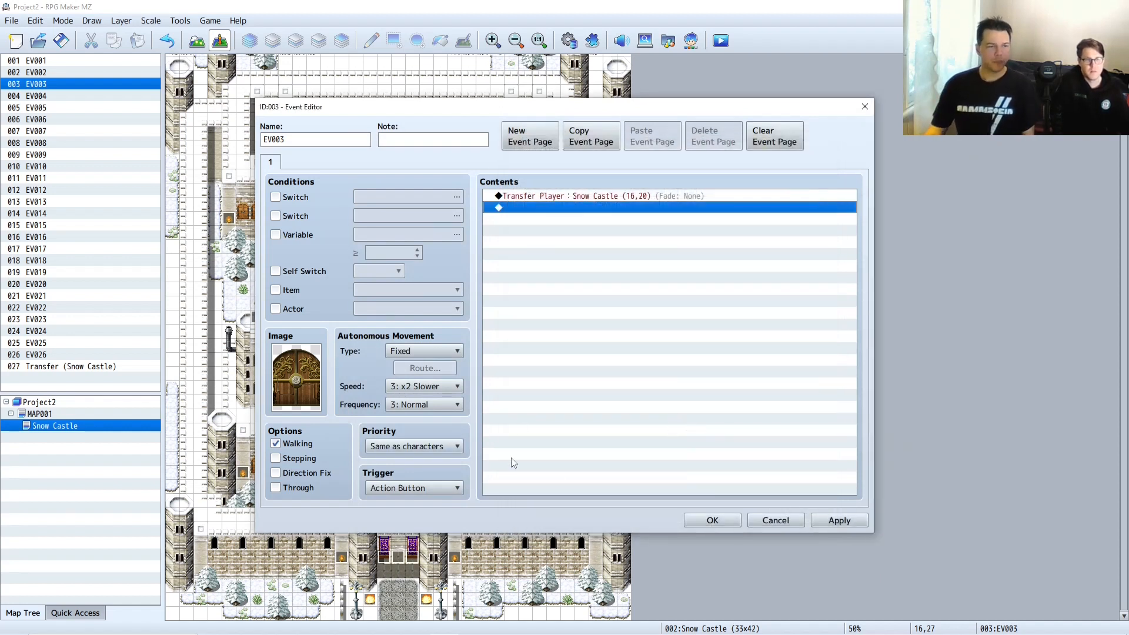
- Apply the door event with Action Button as its trigger and close the event editor
left_click(833, 521)
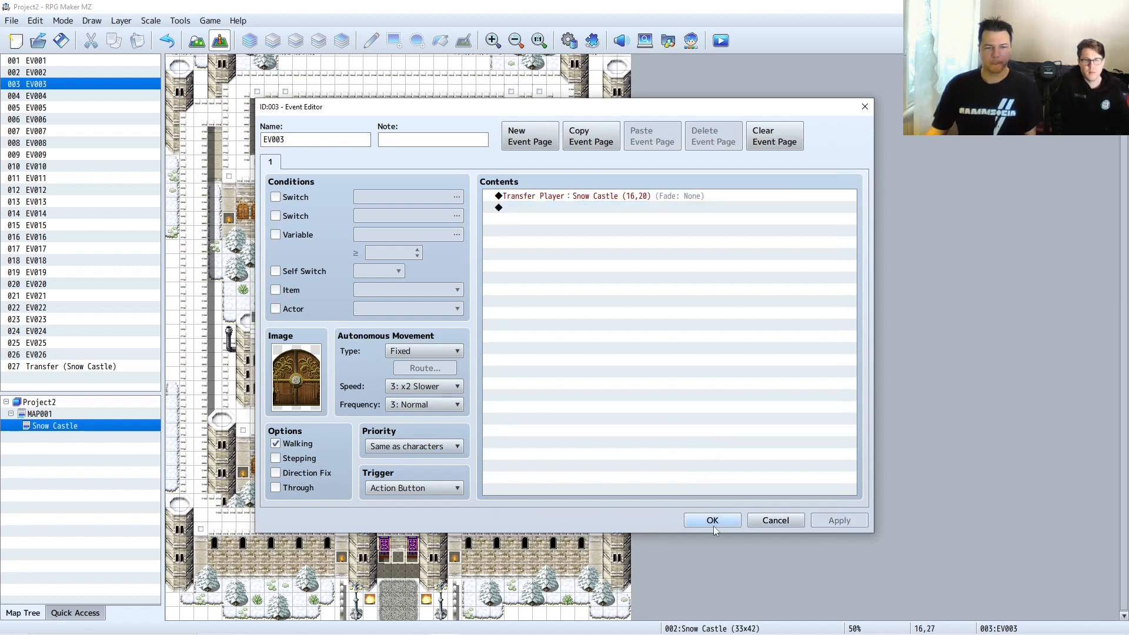
left_click(415, 489)
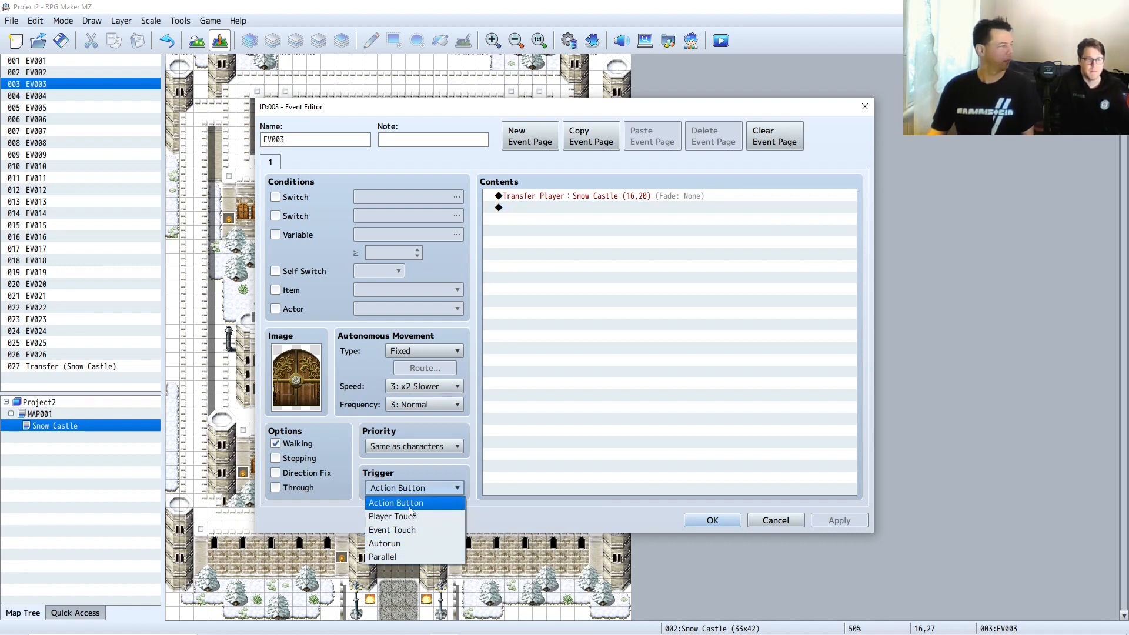
left_click(428, 503)
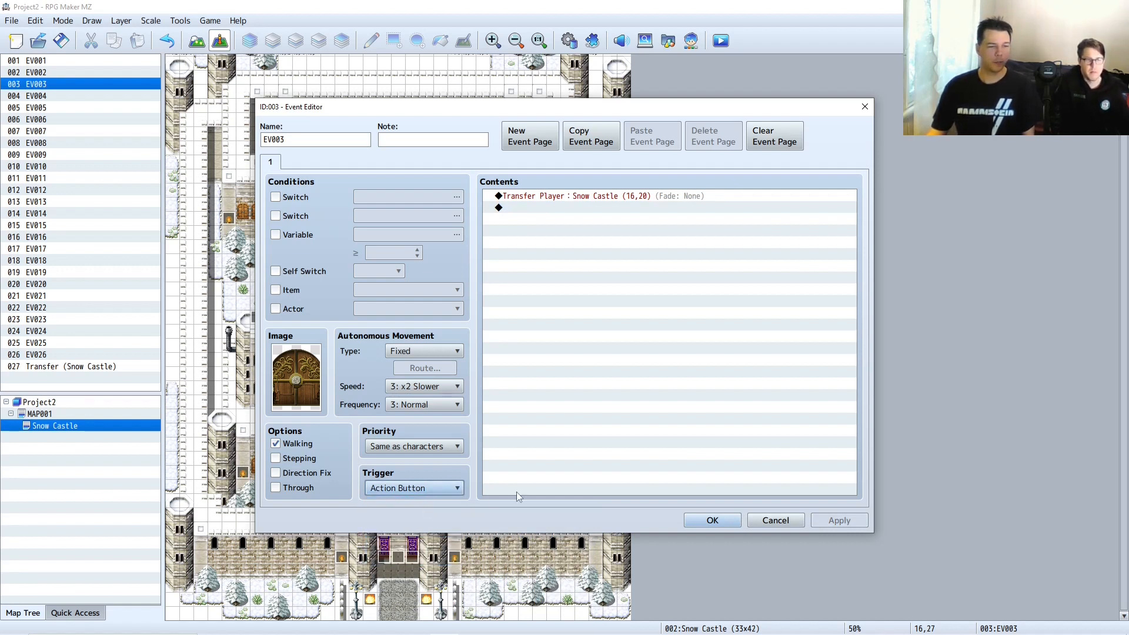
left_click(723, 522)
- Playtest from a new game, activate the lower castle door to test the transfer, and end the playtest
left_click(722, 40)
left_click(527, 342)
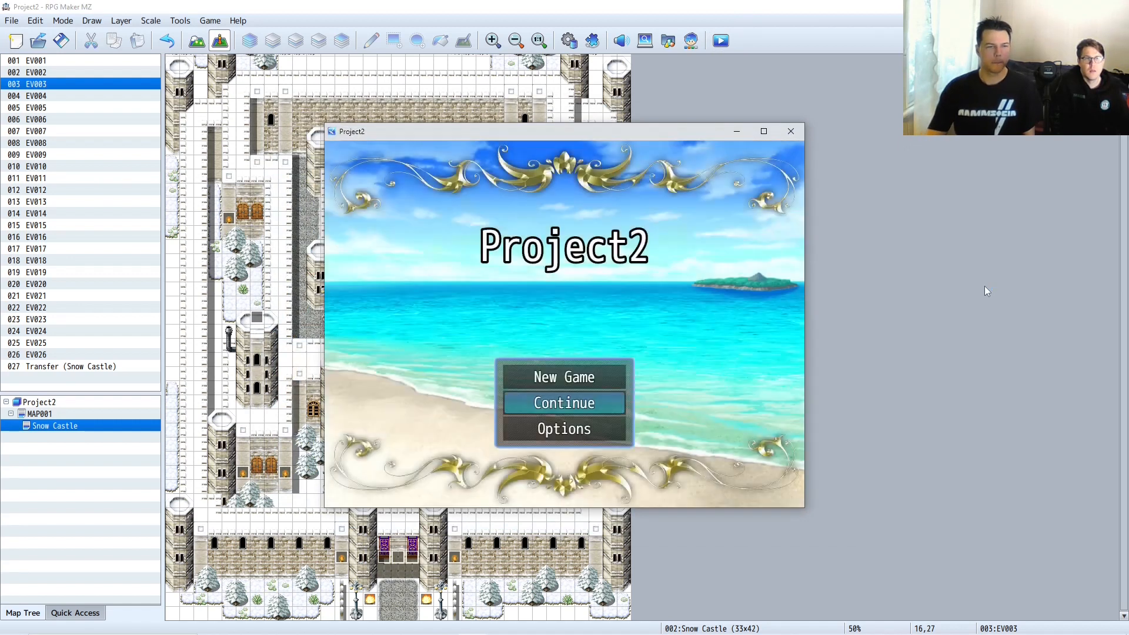
key("Up")
key("Return")
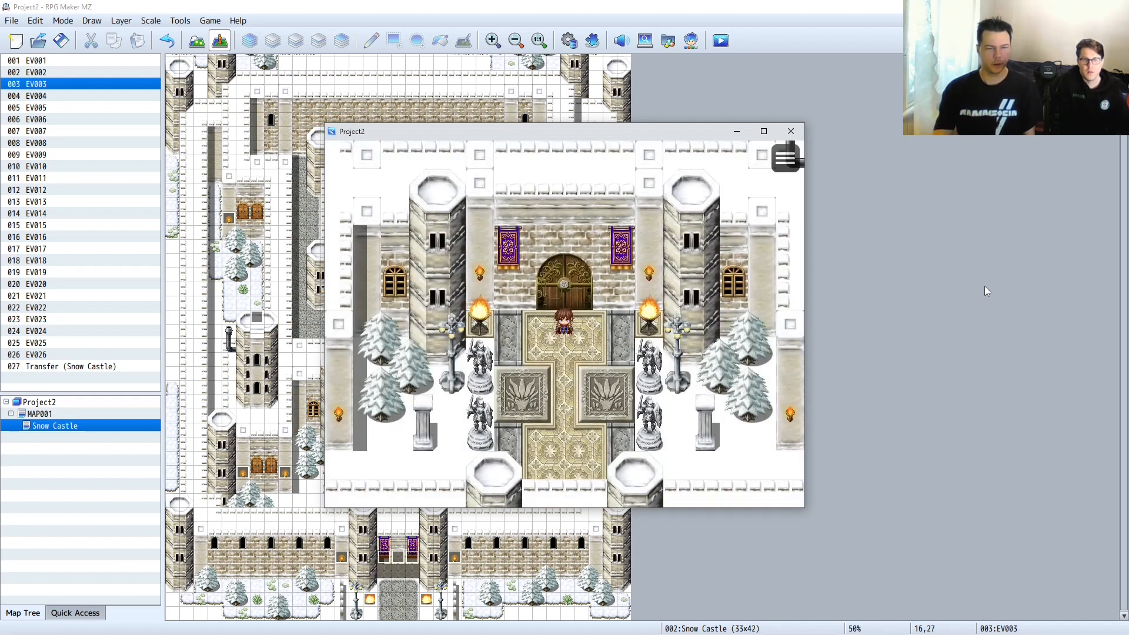
key("Up")
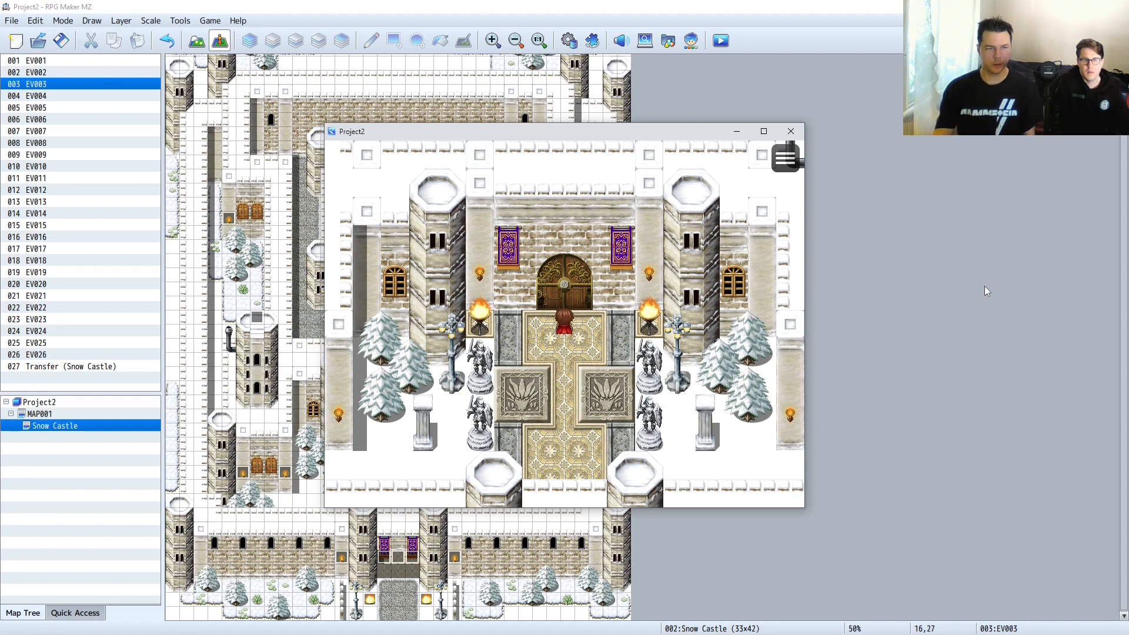
key("Return")
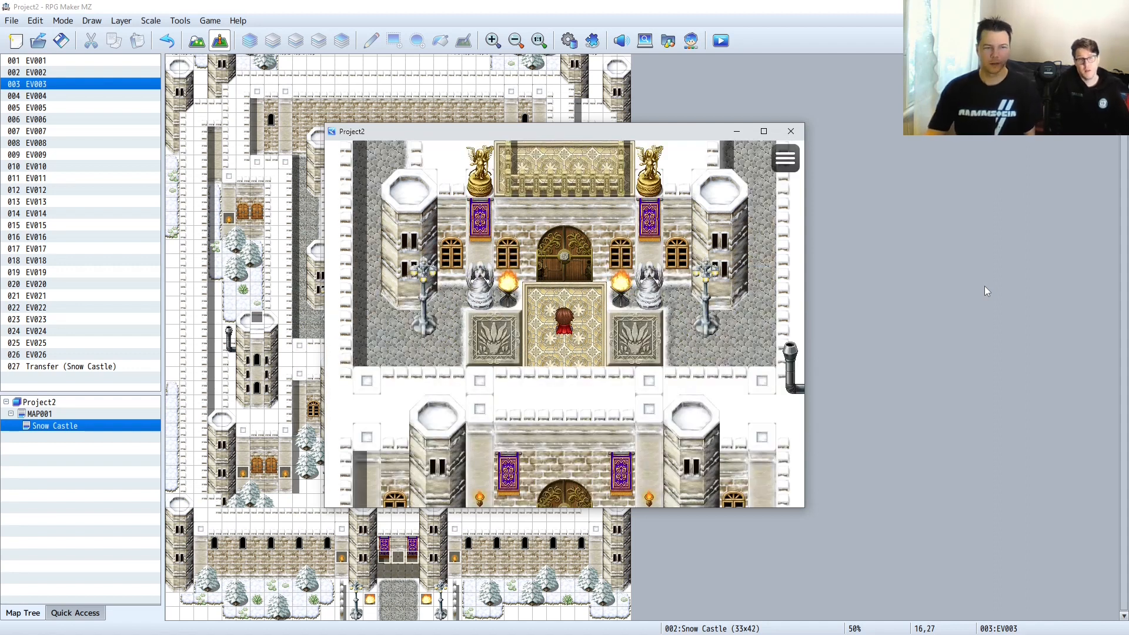
left_click(985, 286)
- Create a quick Door event on the tile immediately beside the lower castle door, with Snow Castle (15,27) as its location
left_click(381, 422)
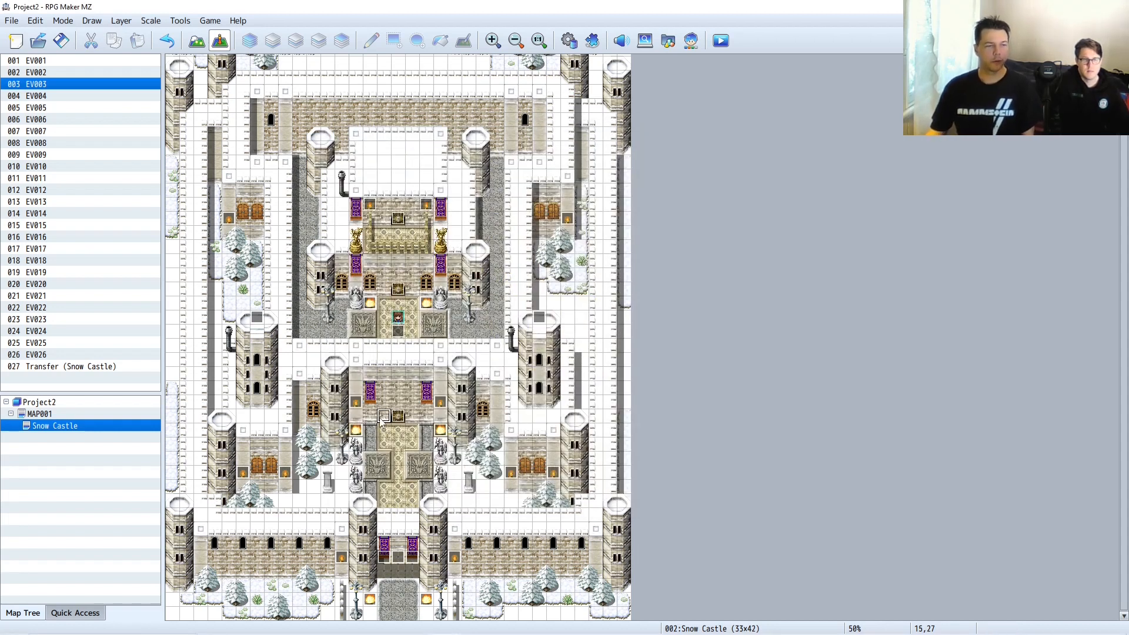
right_click(383, 418)
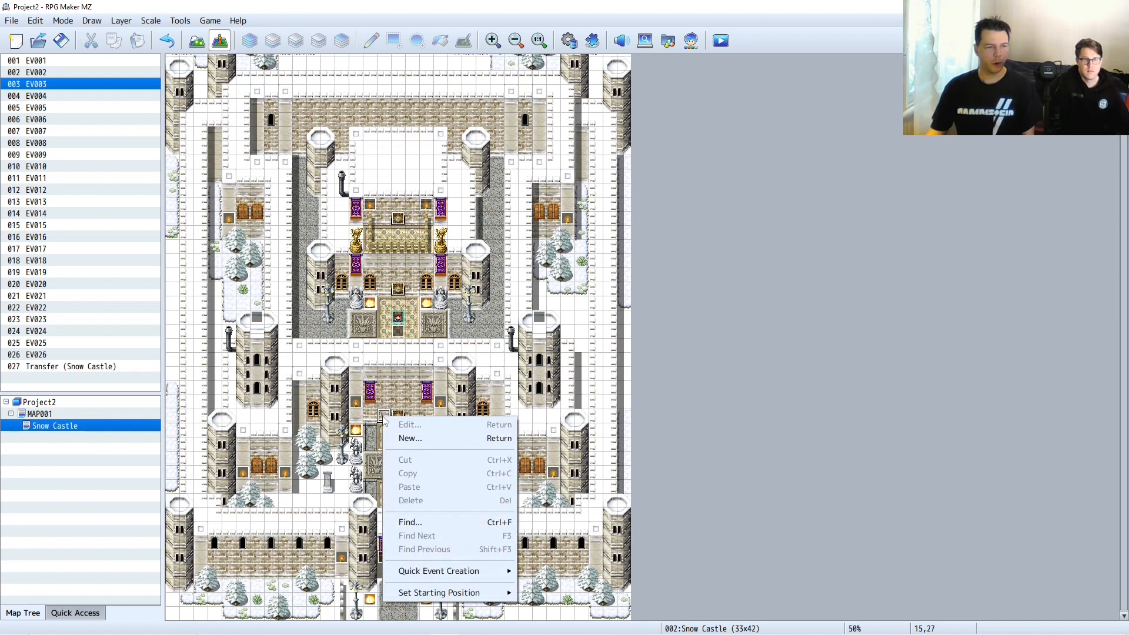
mouse_move(471, 578)
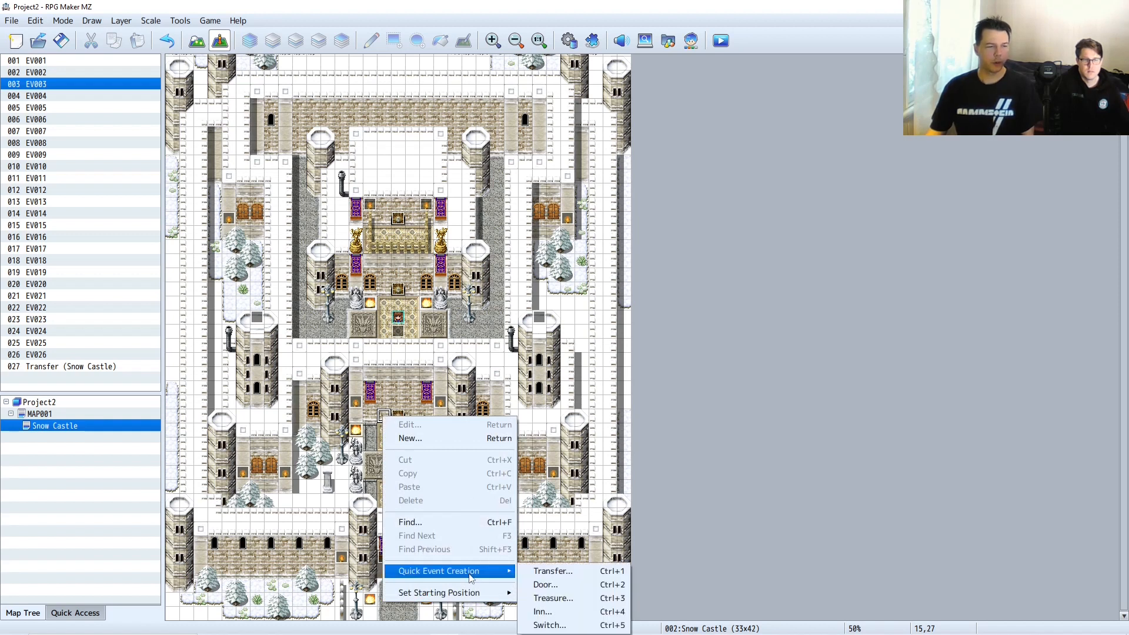
left_click(546, 585)
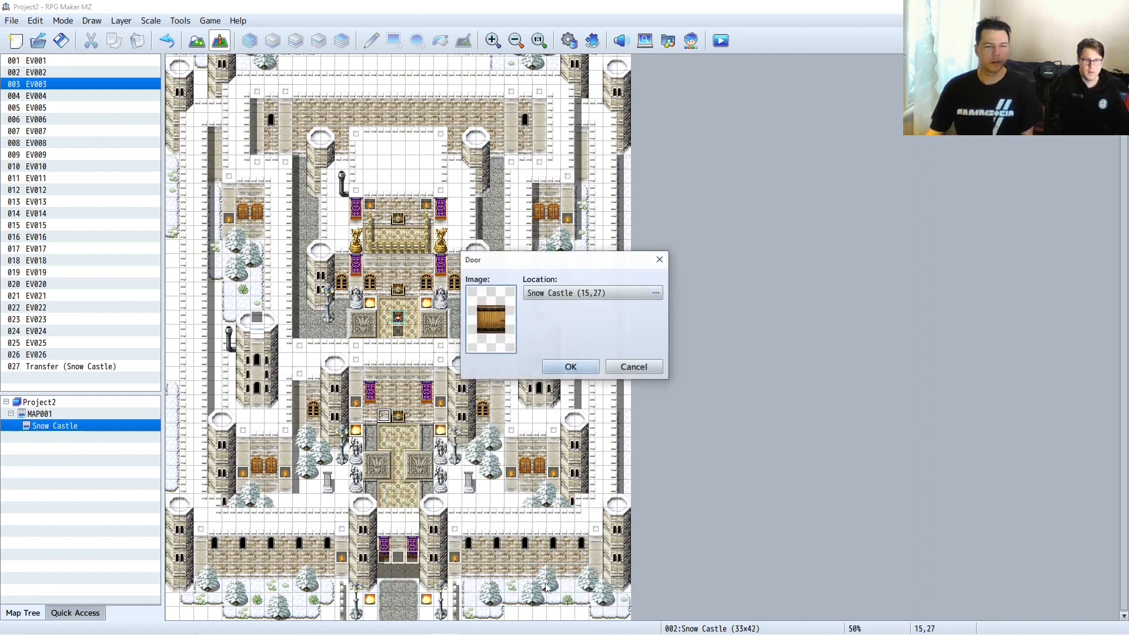
left_click(592, 299)
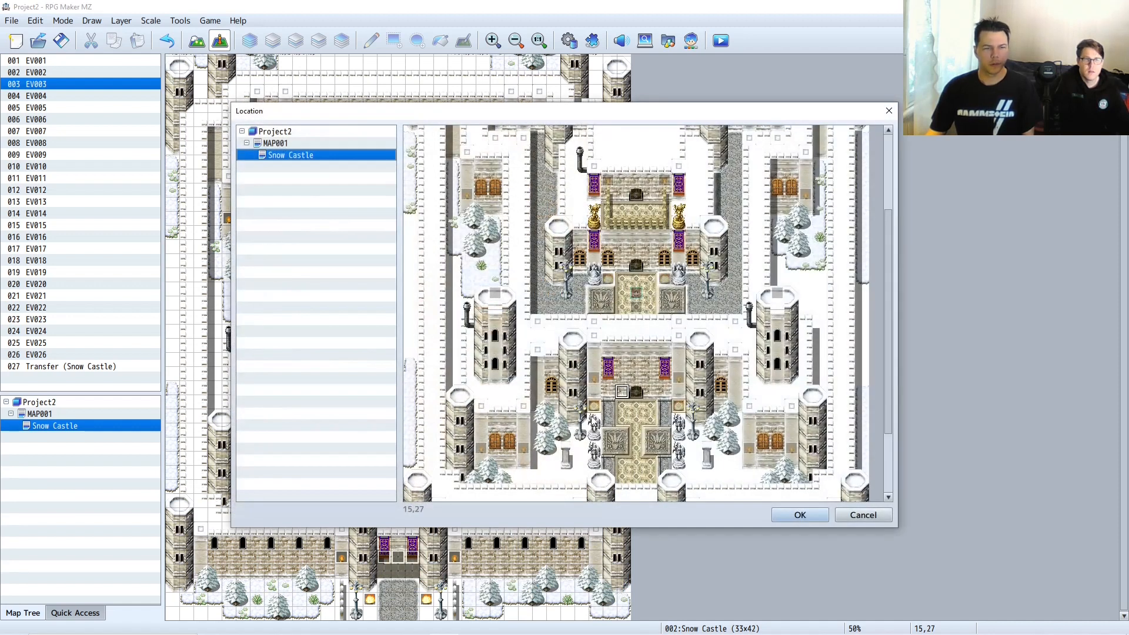
left_click(782, 512)
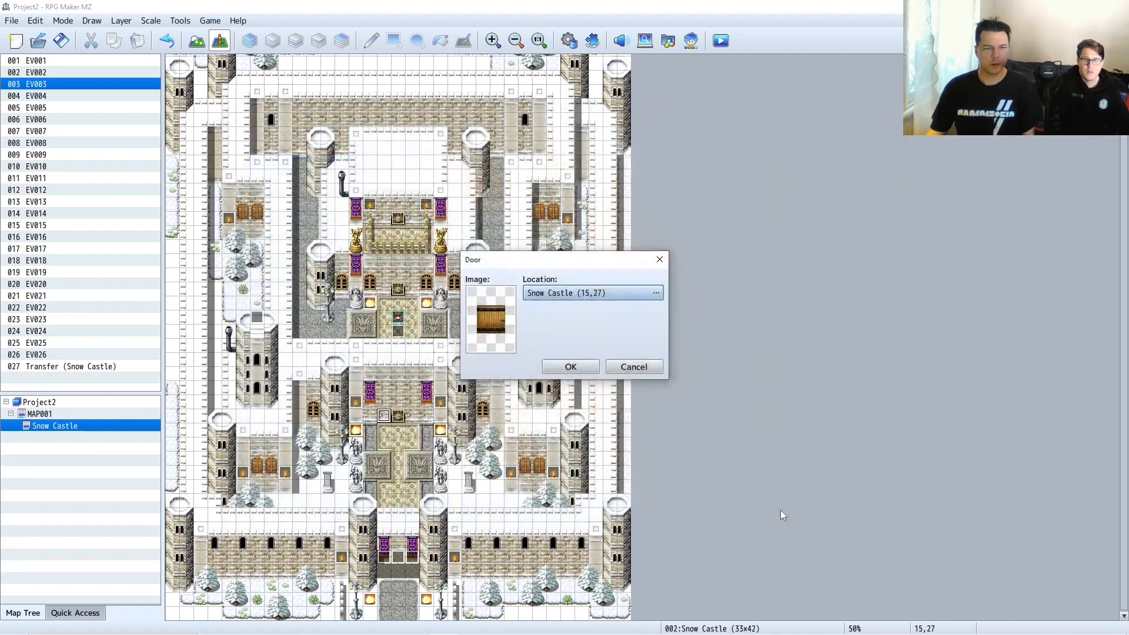
left_click(568, 368)
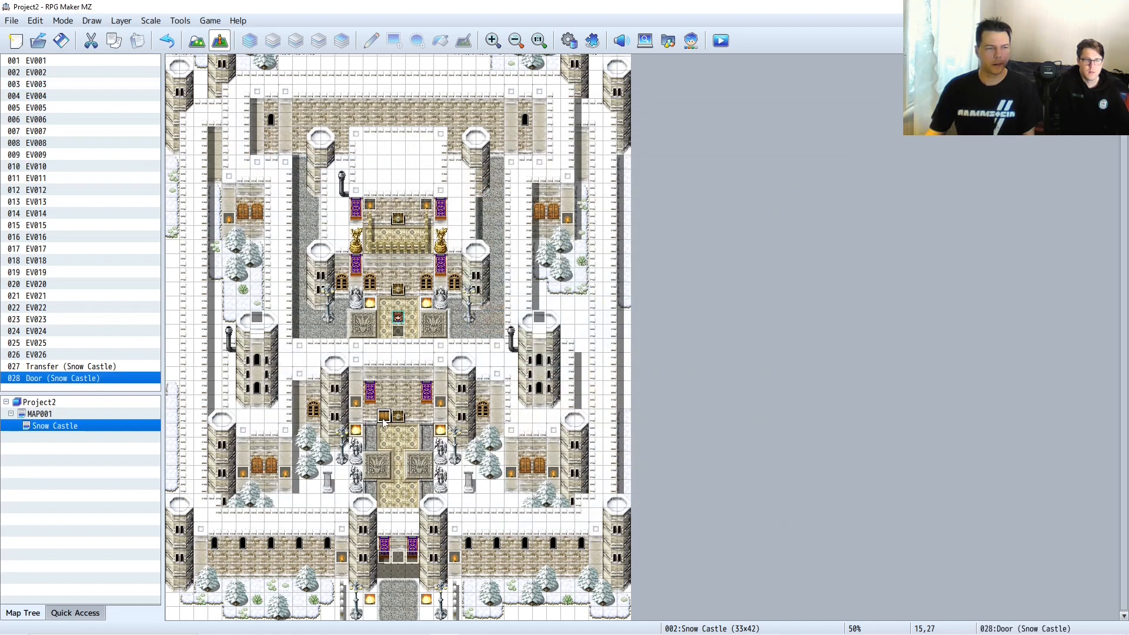
- Change the Transfer Player destination in the new door event to Snow Castle (16,40), then apply and close the event
double_click(384, 418)
left_click_drag(631, 114, 864, 130)
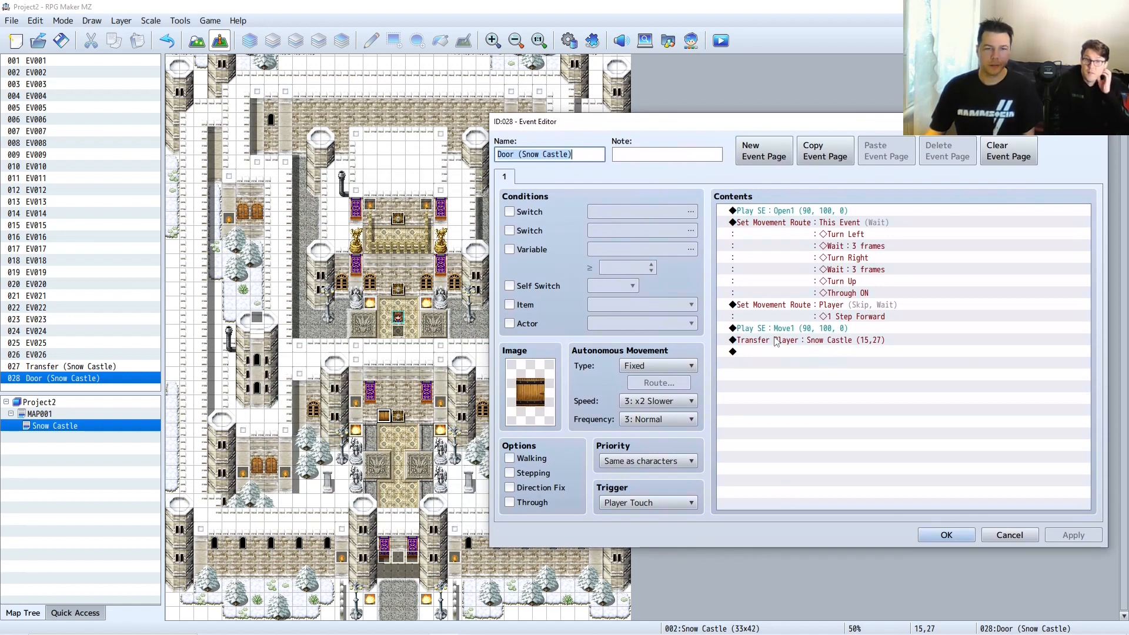
left_click(831, 341)
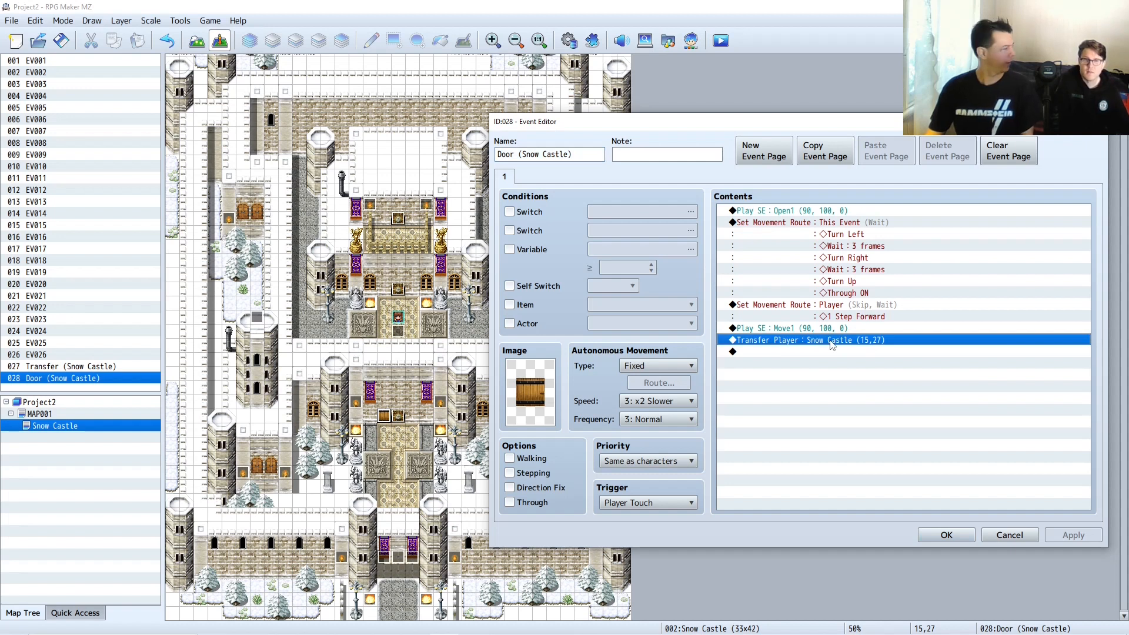
double_click(834, 349)
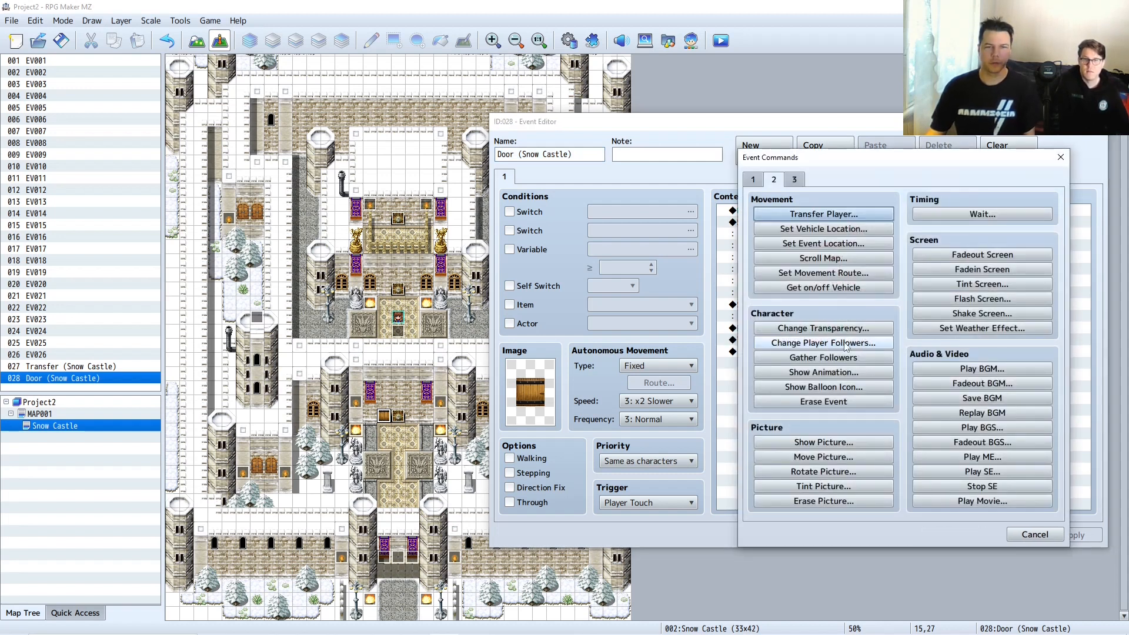
left_click(1062, 157)
right_click(809, 344)
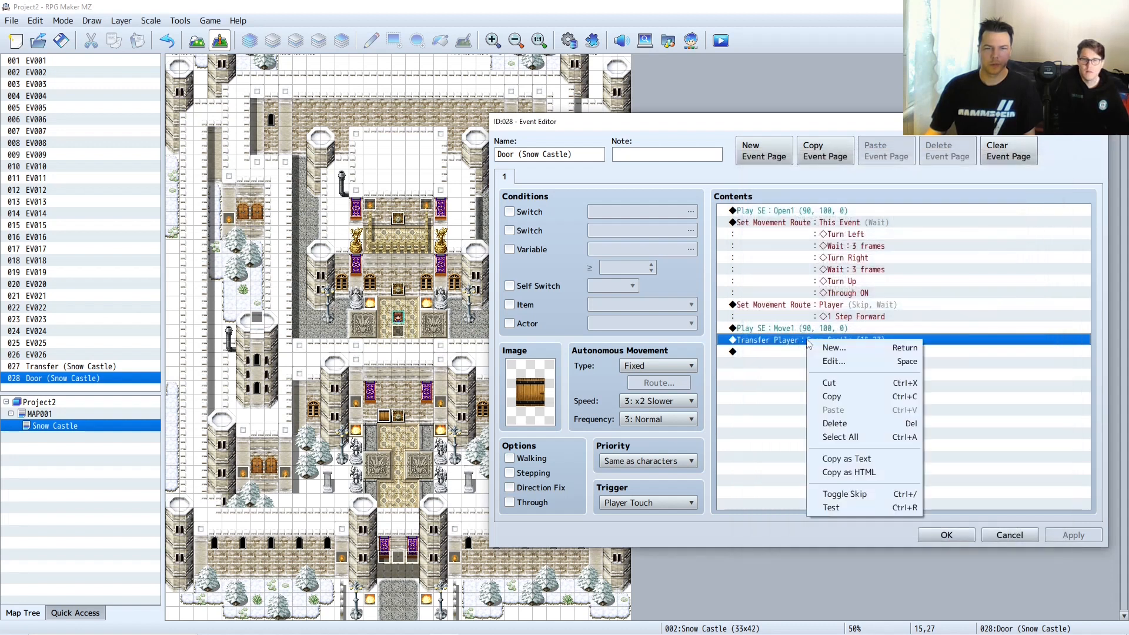
left_click(834, 361)
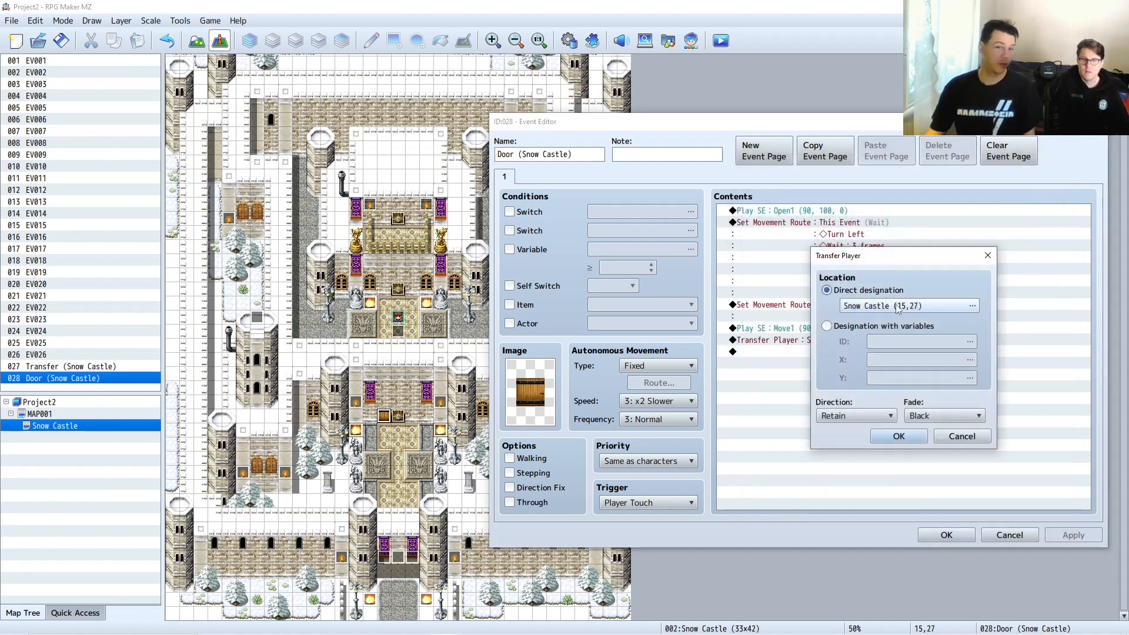
left_click(898, 306)
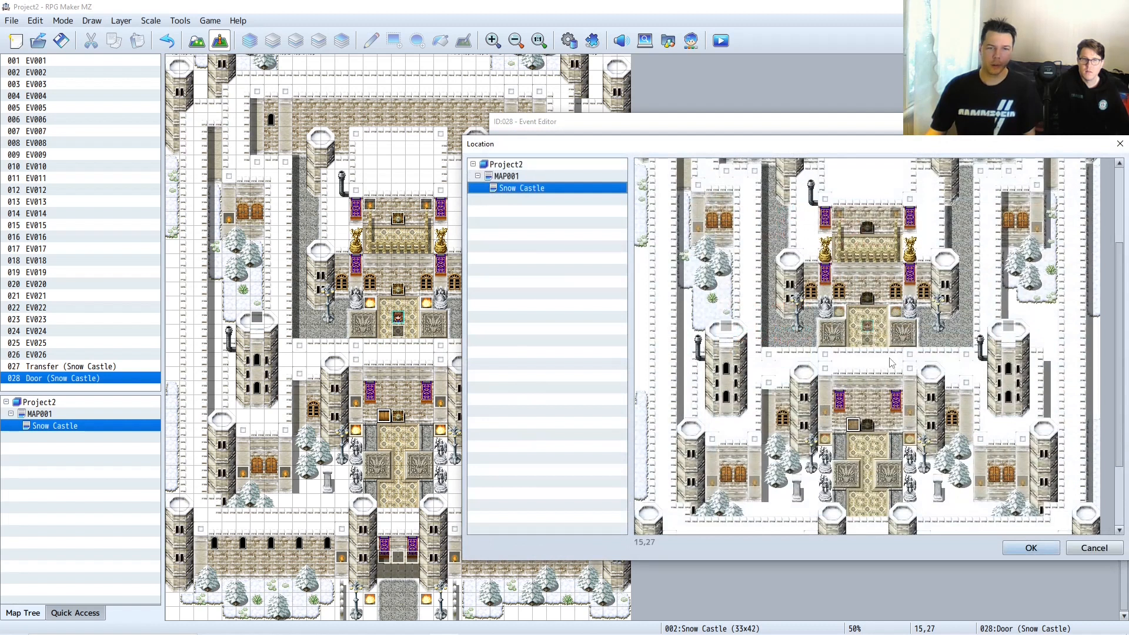
scroll(916, 435, "up", 2)
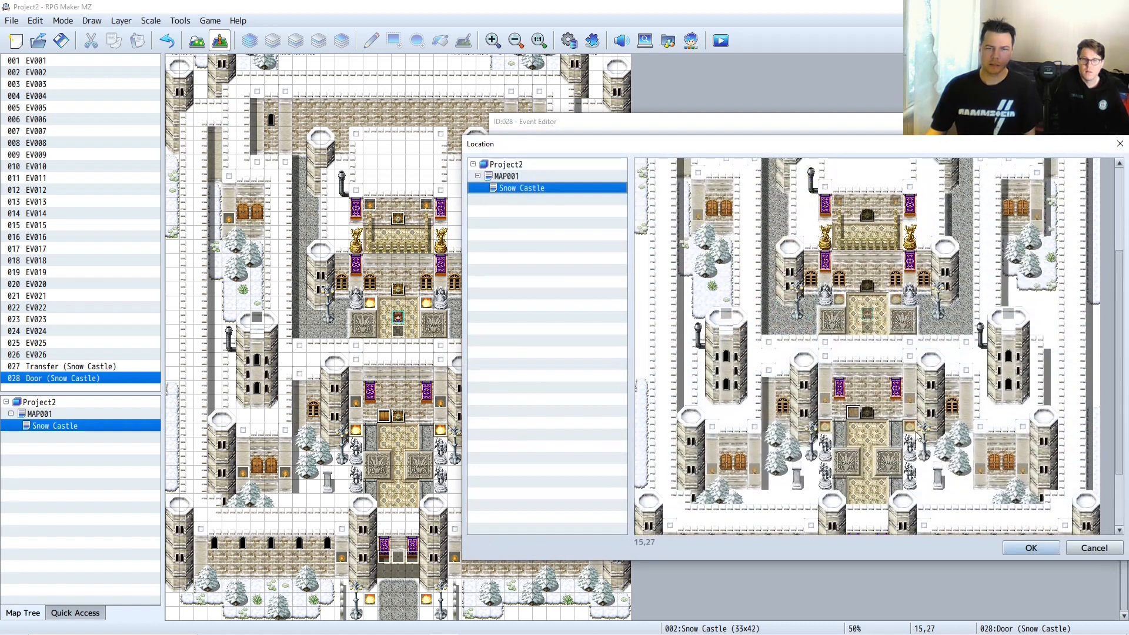
scroll(916, 434, "down", 5)
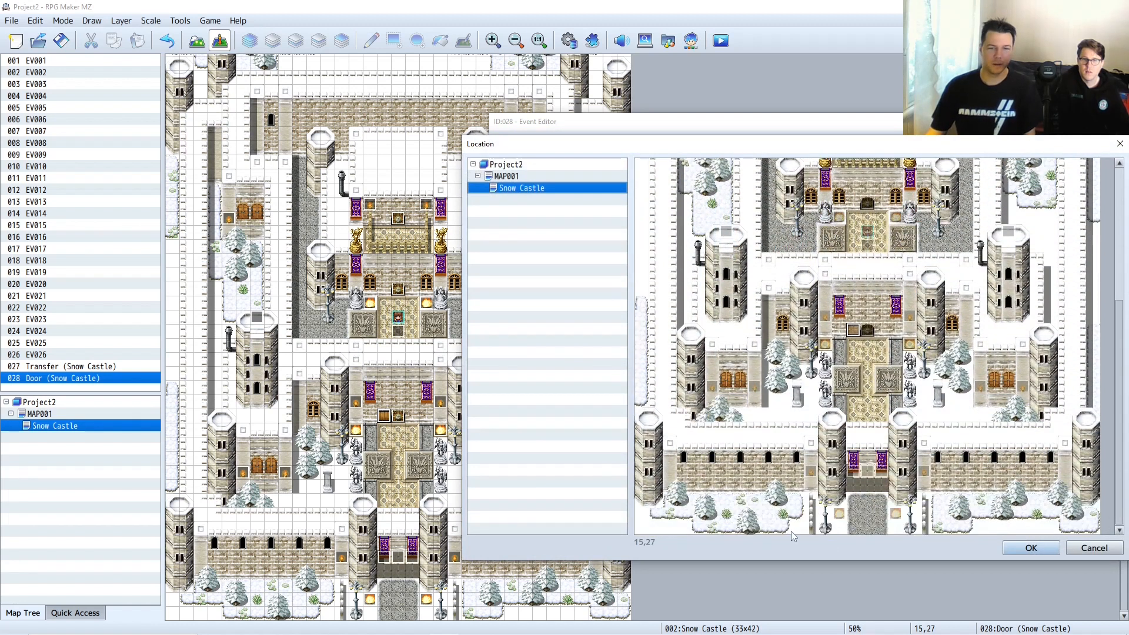
left_click(863, 516)
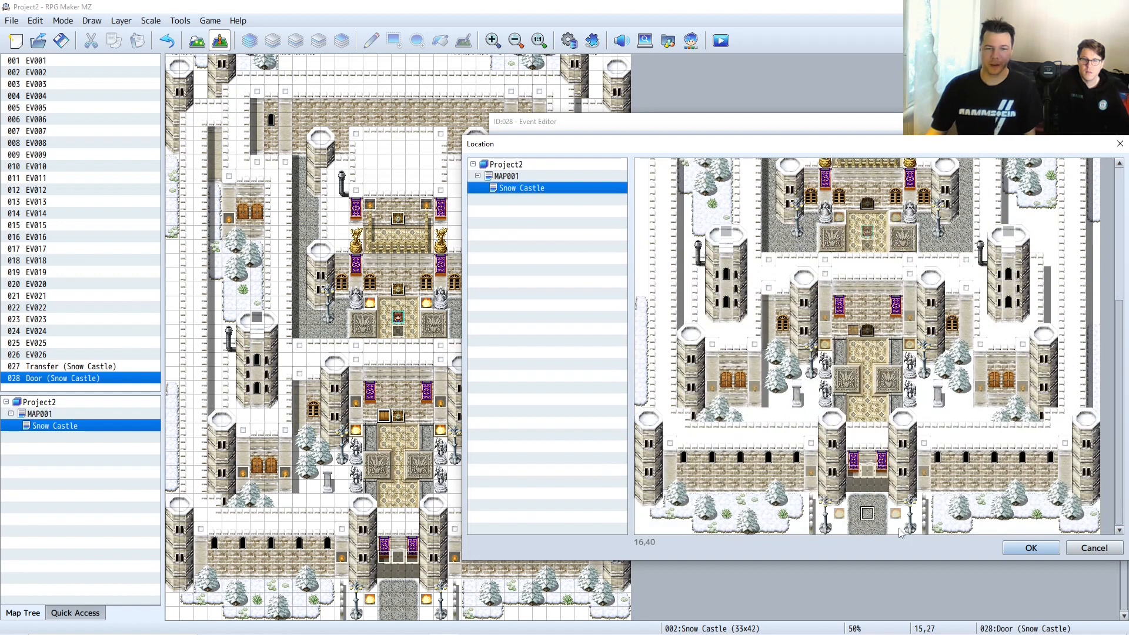
left_click(1031, 548)
left_click(897, 436)
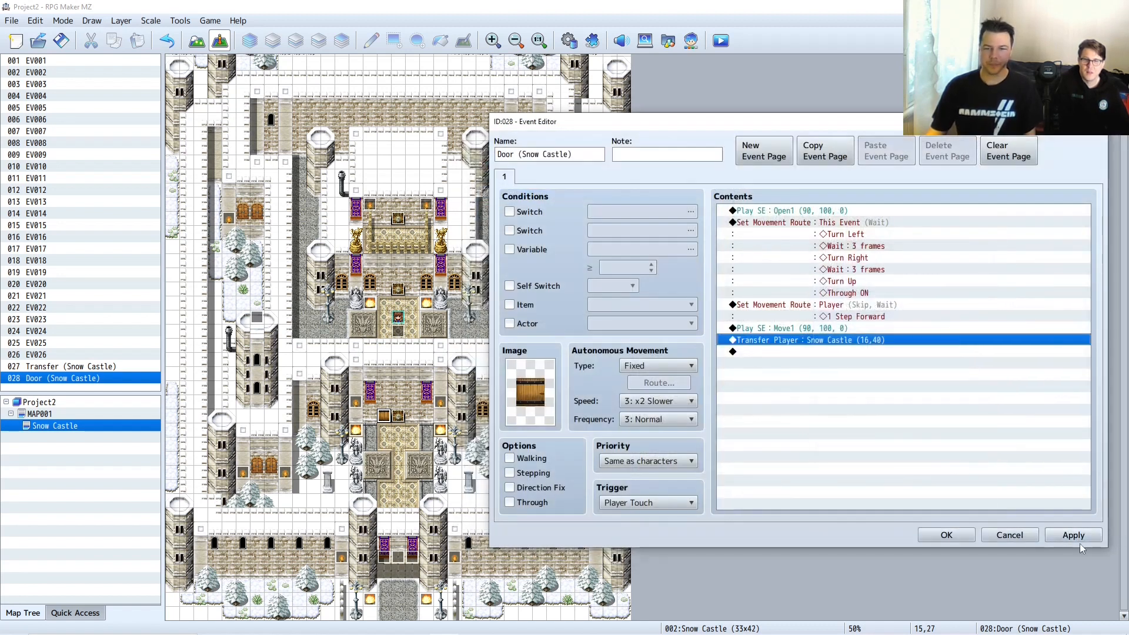
left_click(1077, 535)
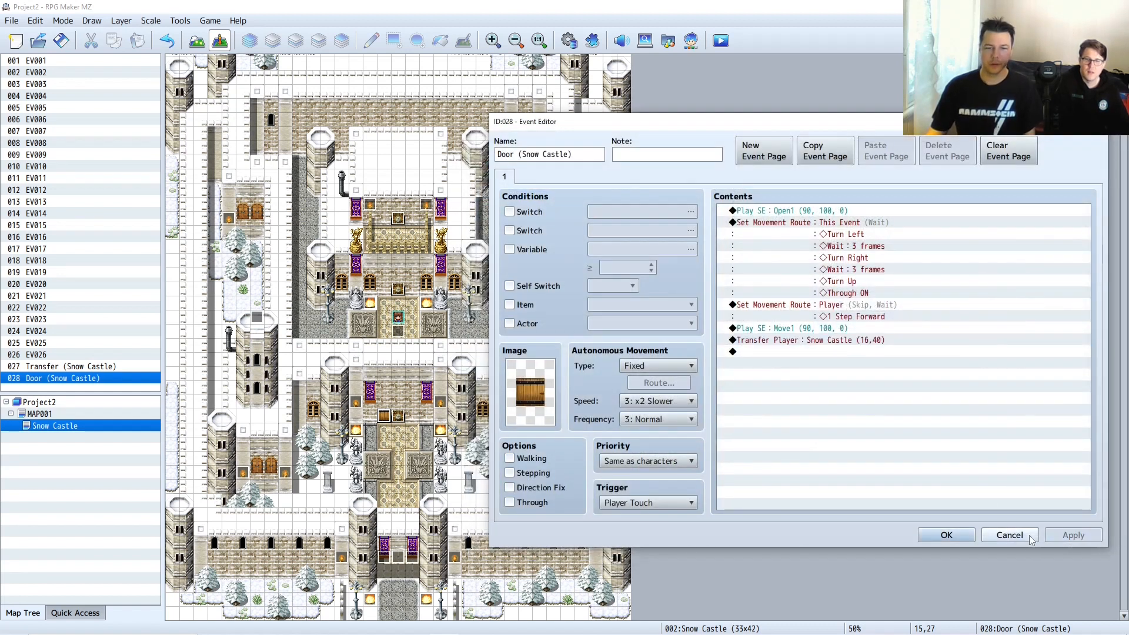
left_click(949, 536)
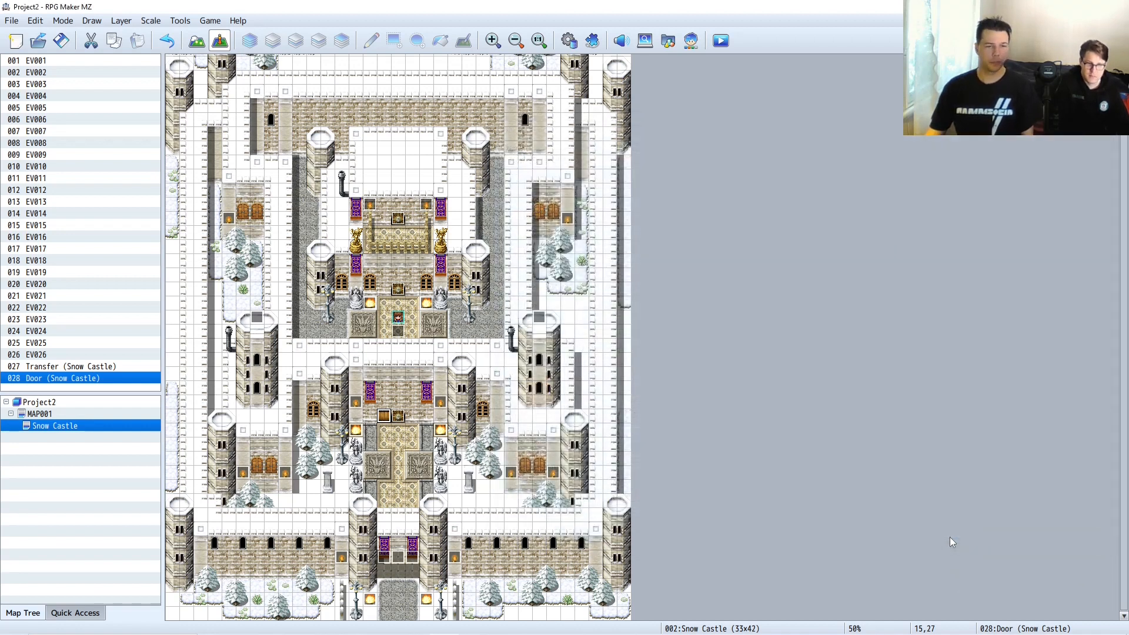
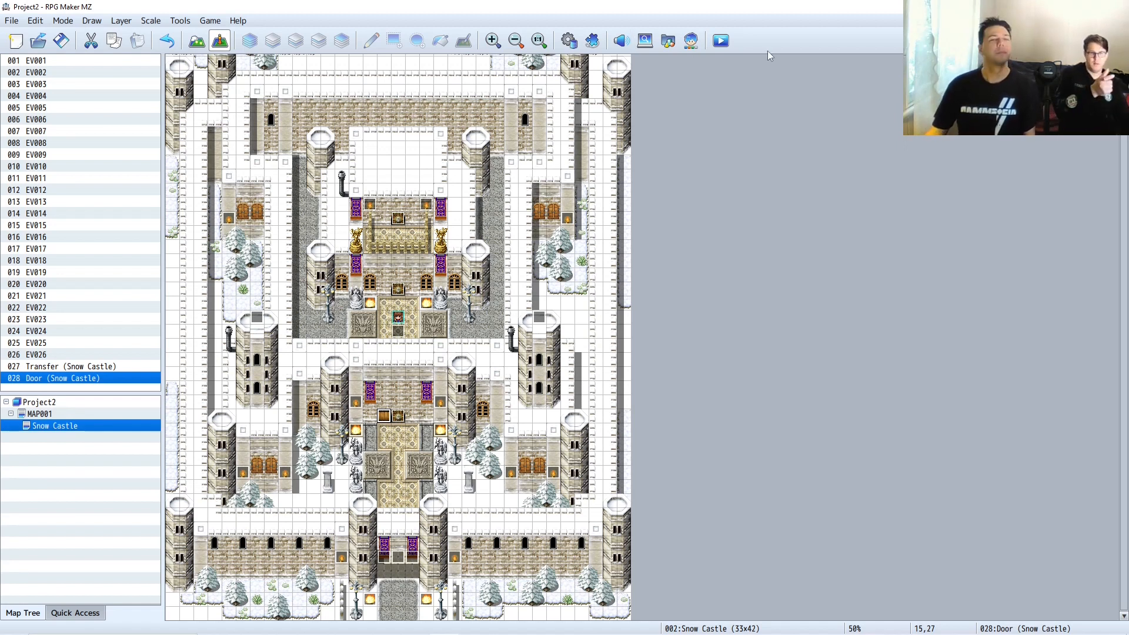
- Save the changes, playtest from a new game by walking into the new wooden door, and end the playtest
left_click(725, 43)
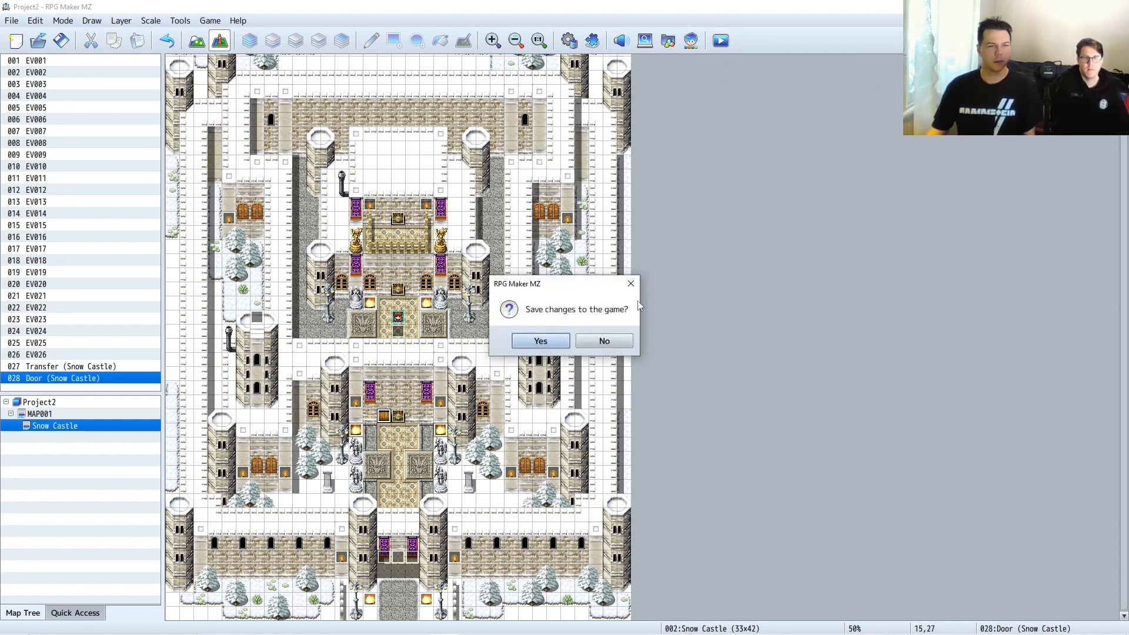
left_click(540, 343)
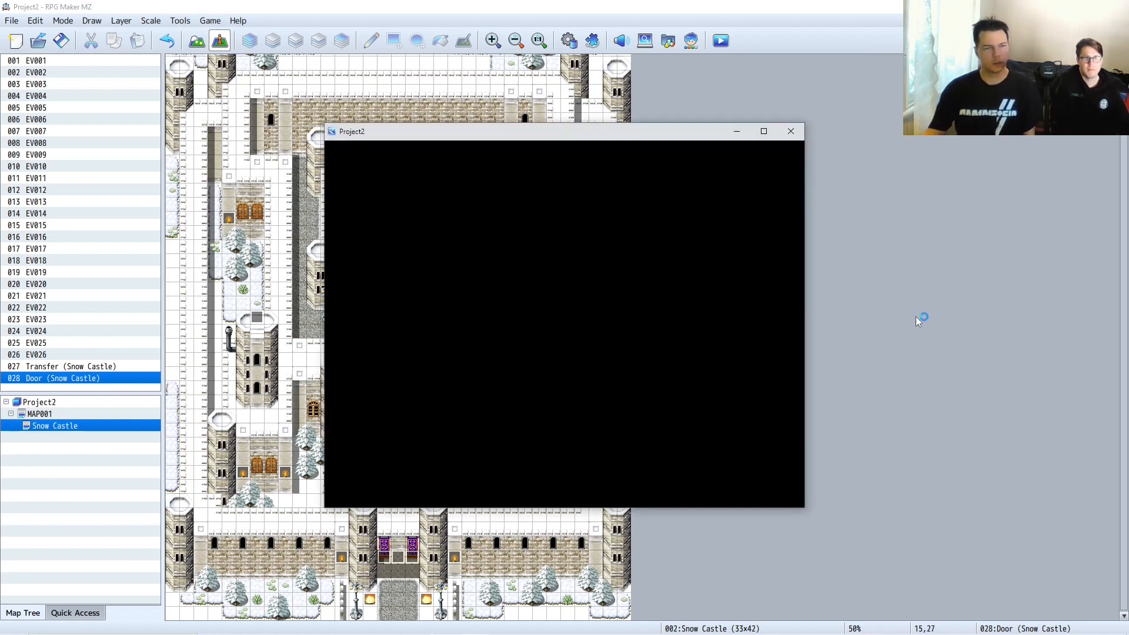
key("Up")
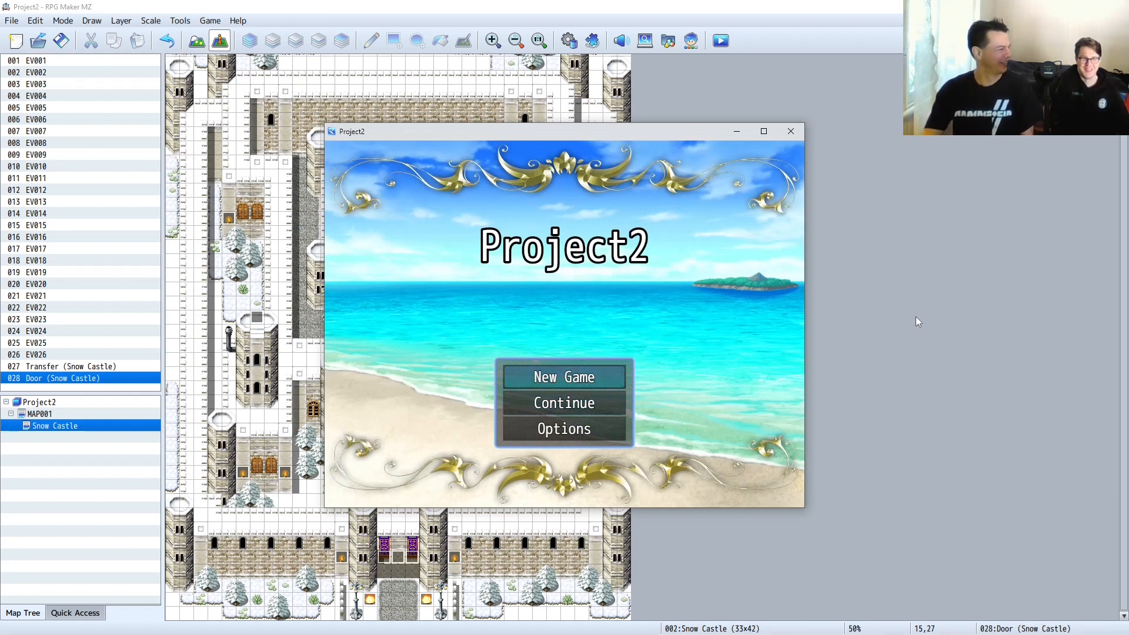
key("Return")
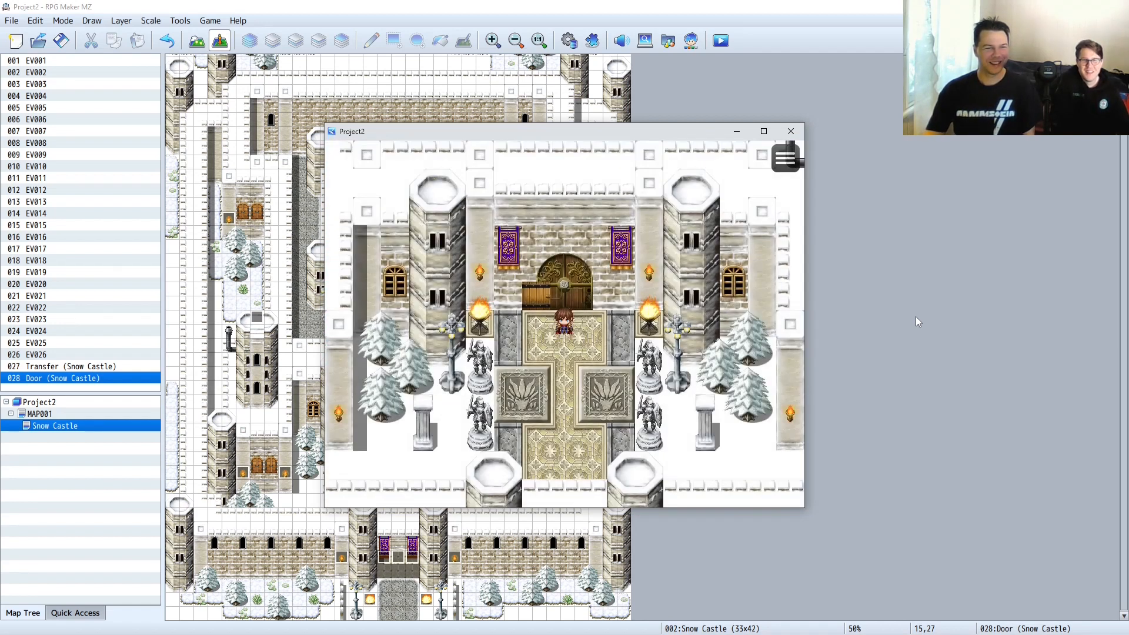
key("Left")
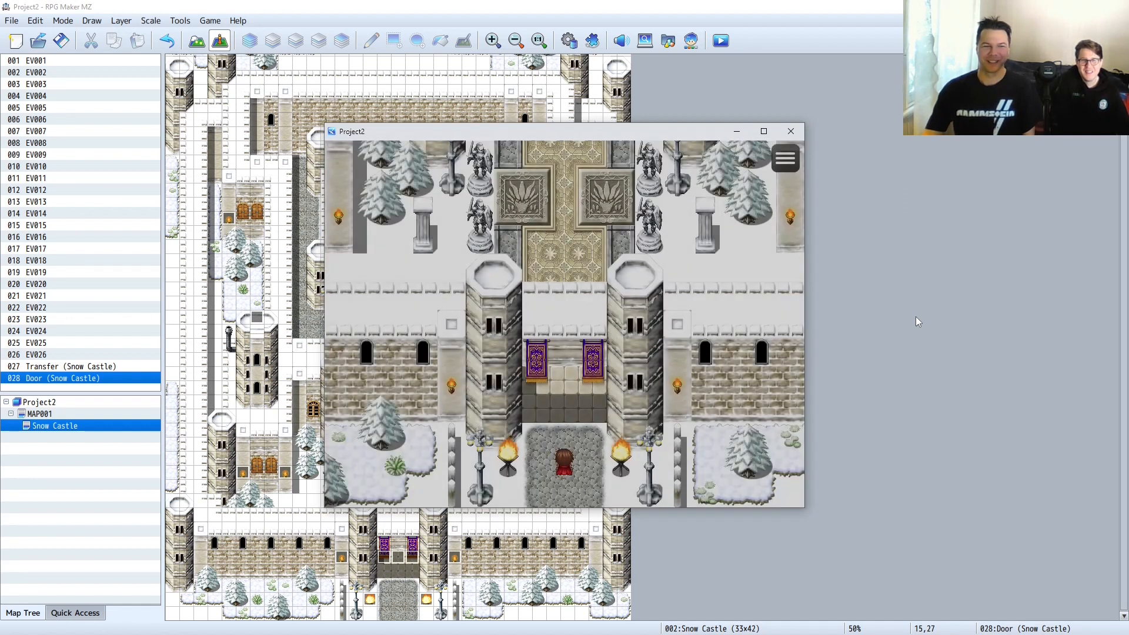
key("Up")
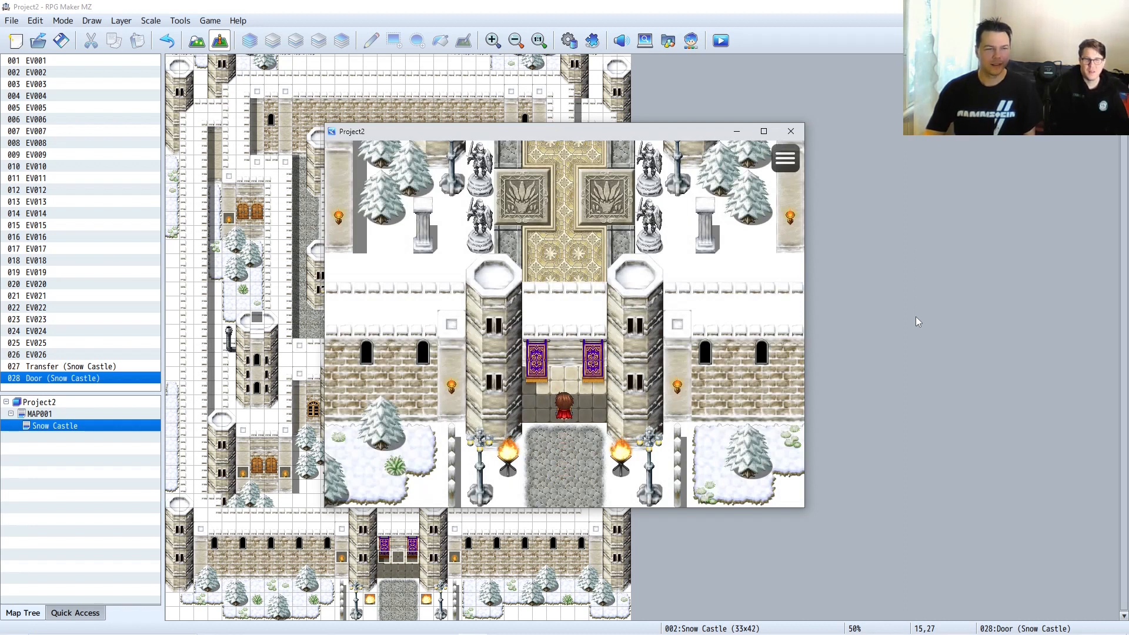
key("Down")
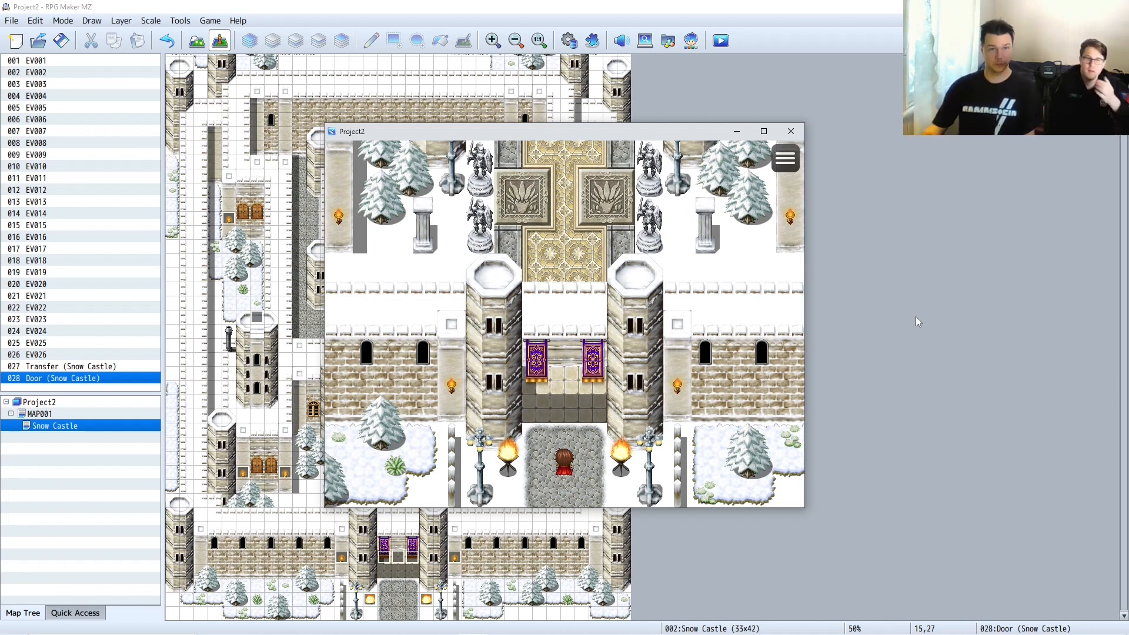
left_click(791, 132)
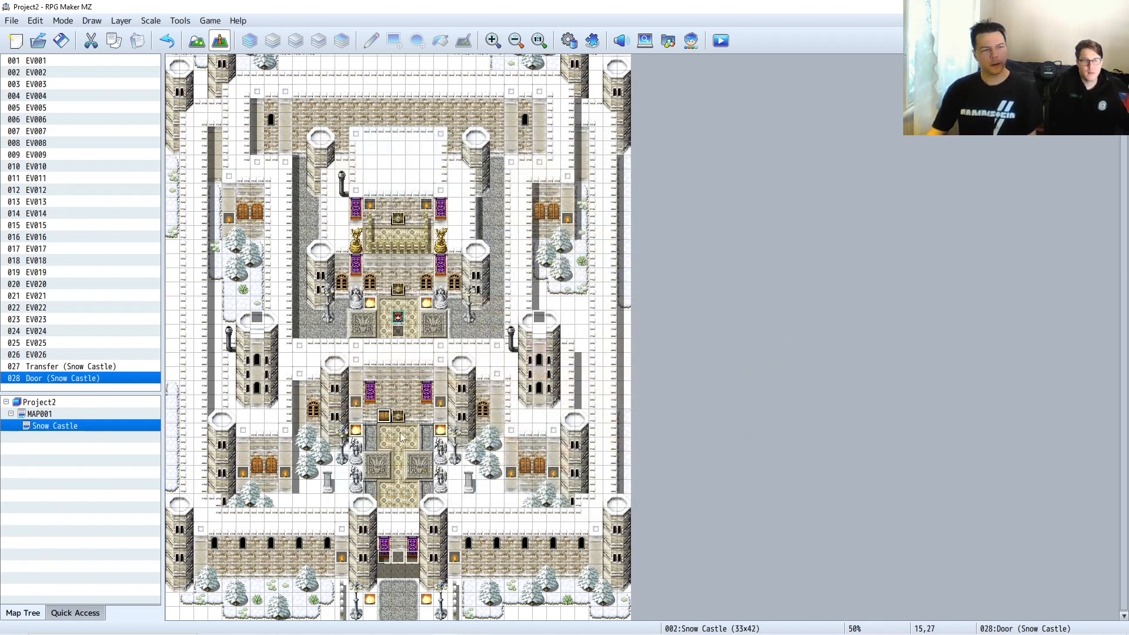
- Set the Transfer Player direction to Down in the Snow Castle wooden door event and close the event
double_click(383, 418)
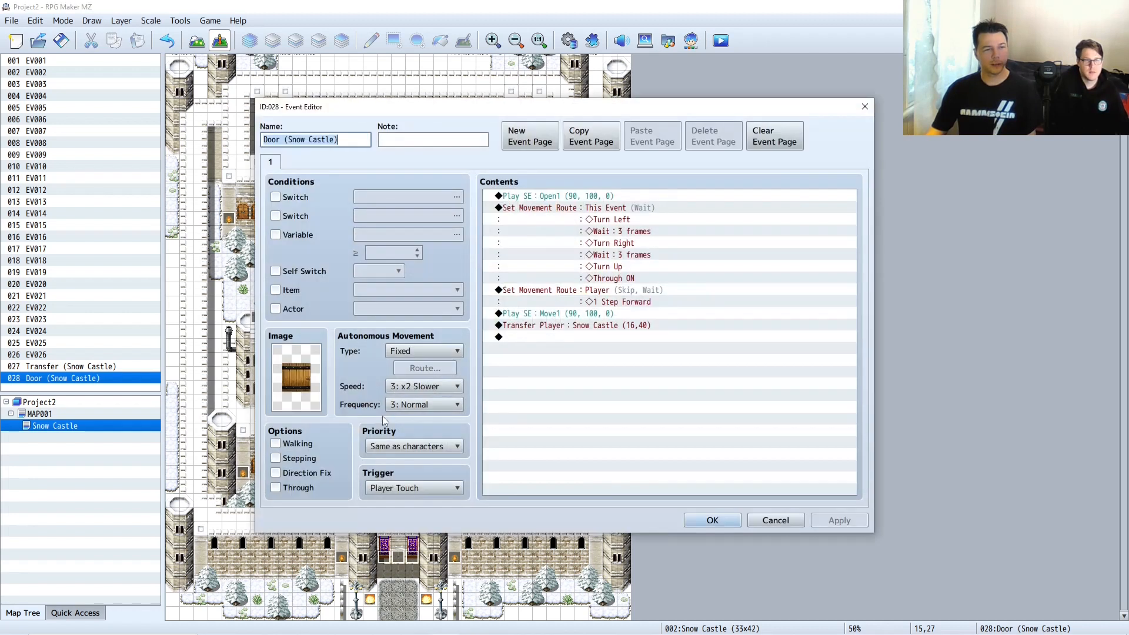
left_click(527, 327)
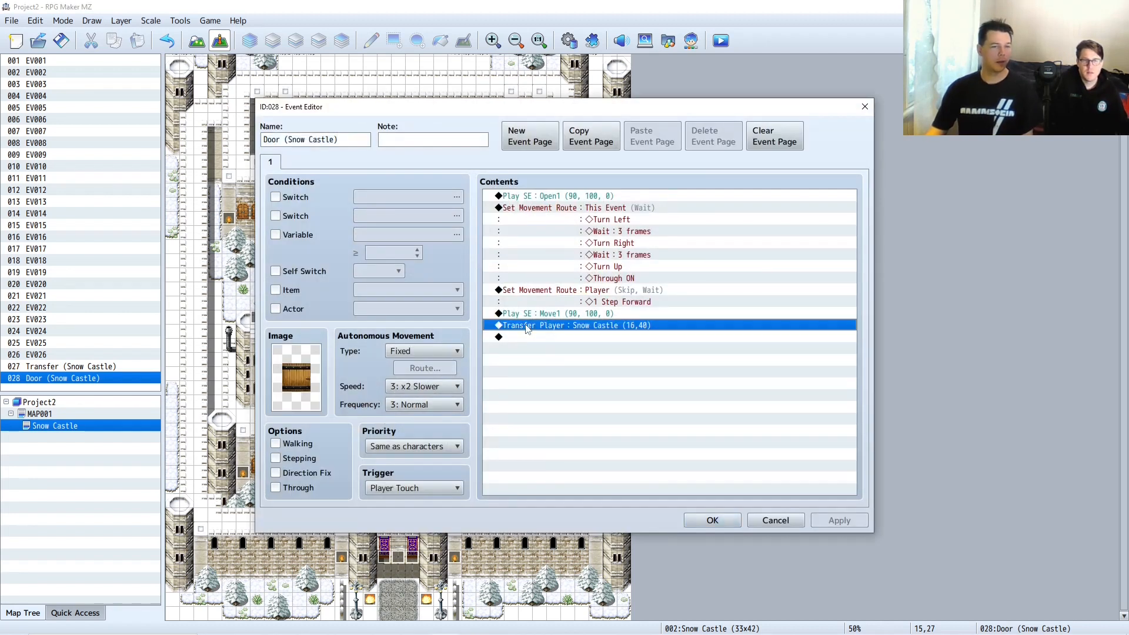
double_click(527, 329)
left_click(828, 142)
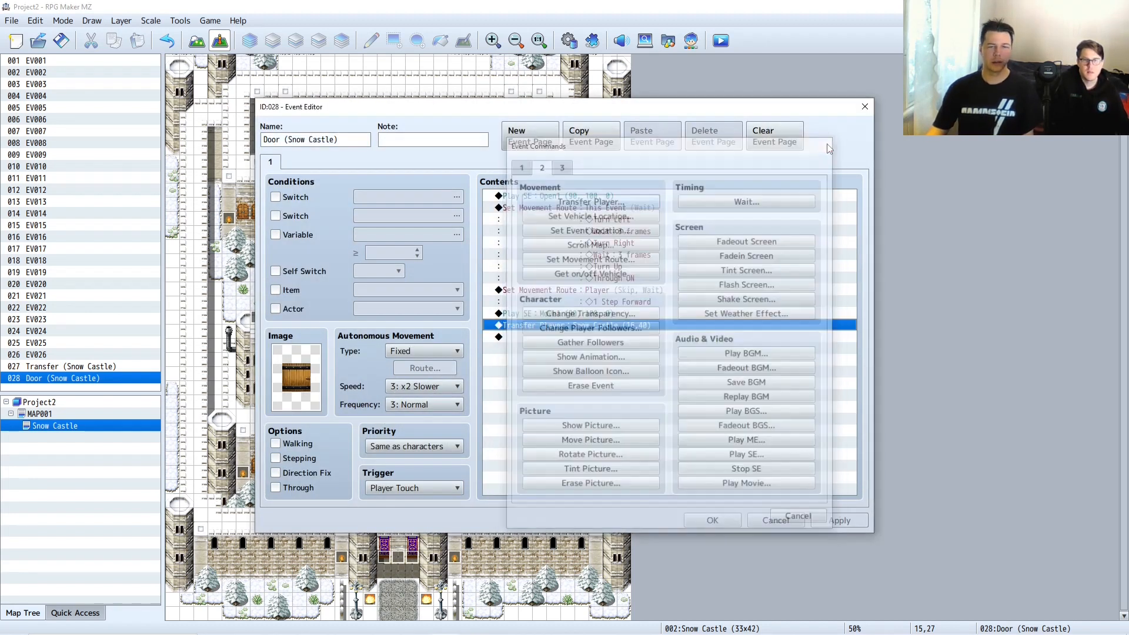
right_click(533, 325)
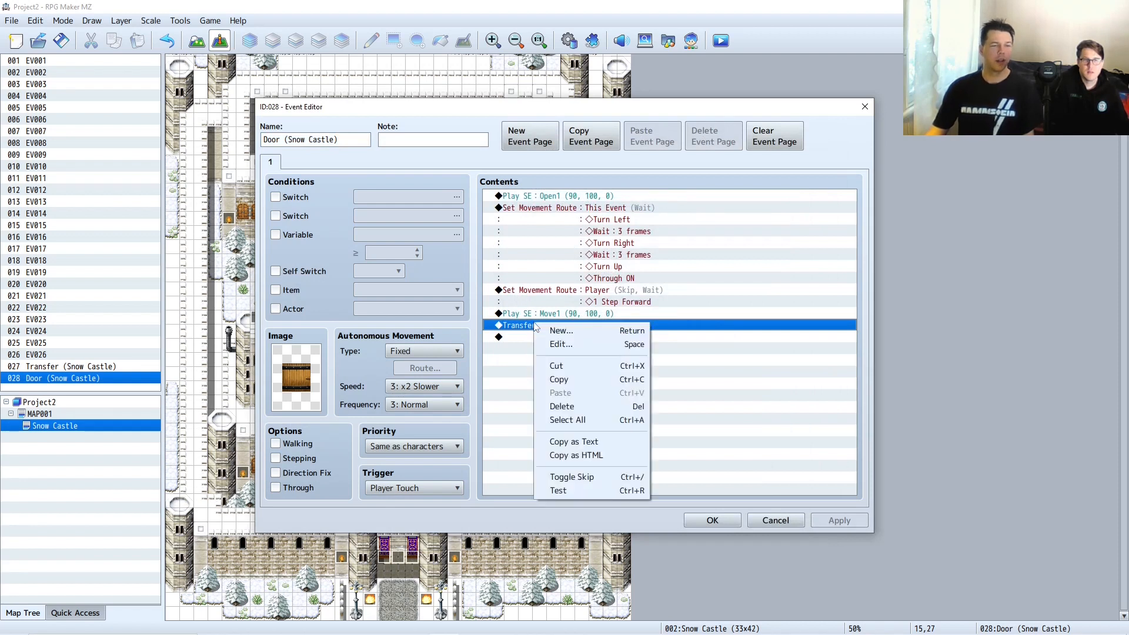
left_click(556, 345)
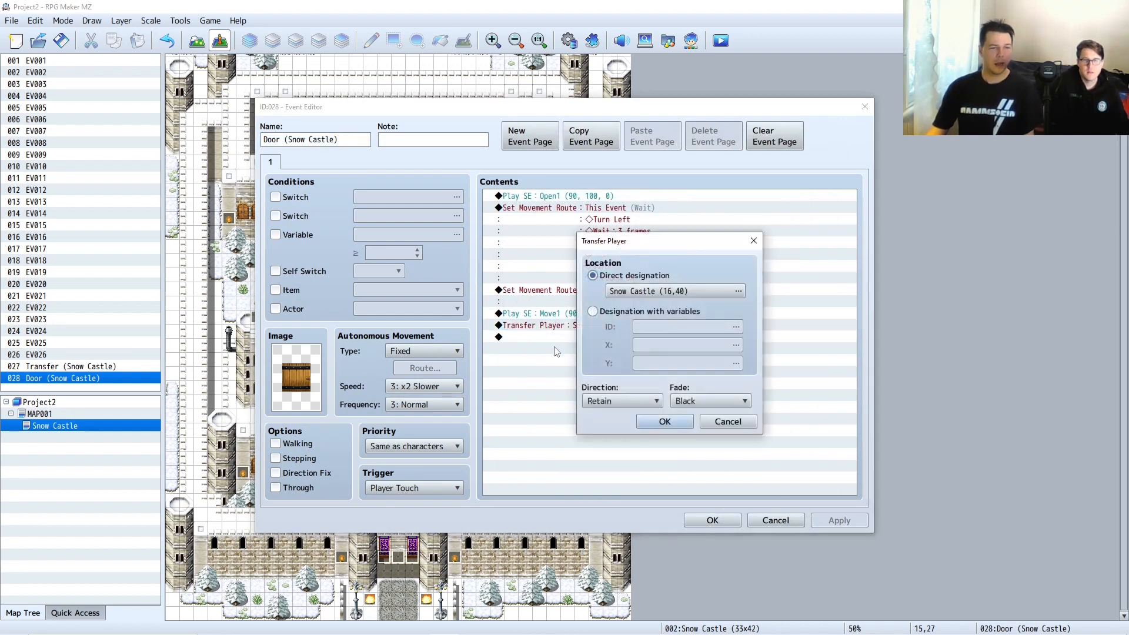
left_click(613, 401)
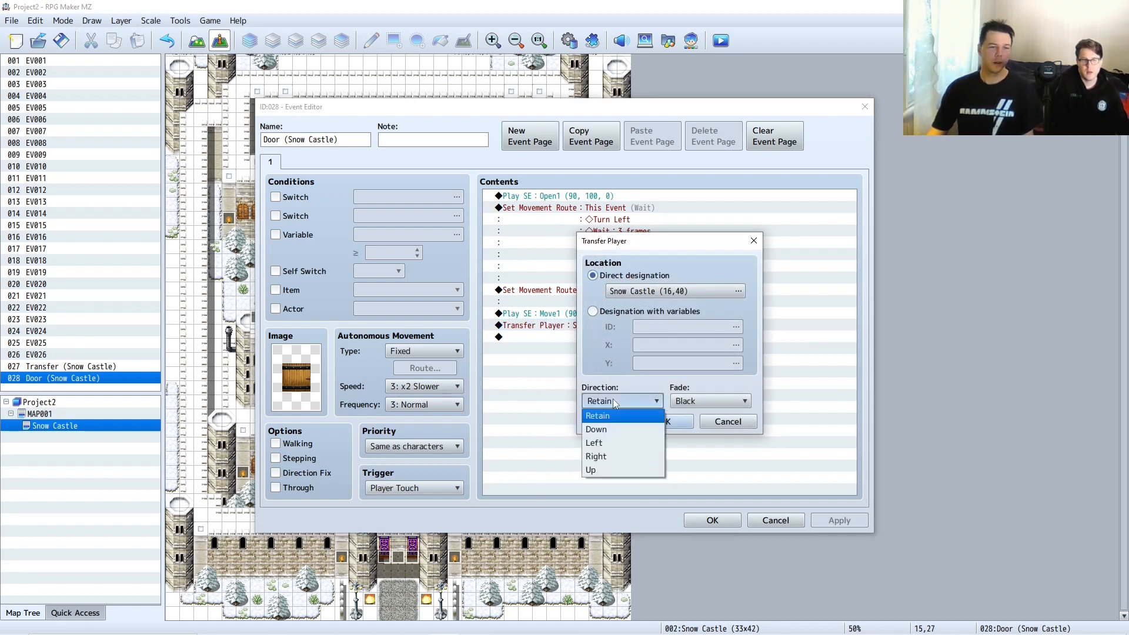
left_click(607, 435)
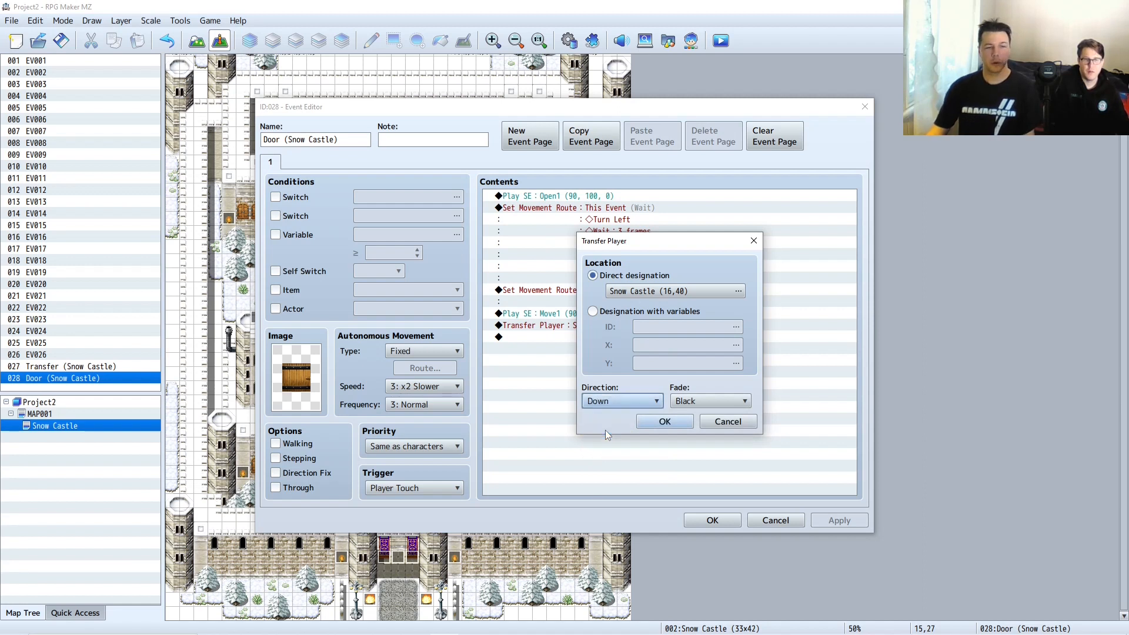
left_click(664, 423)
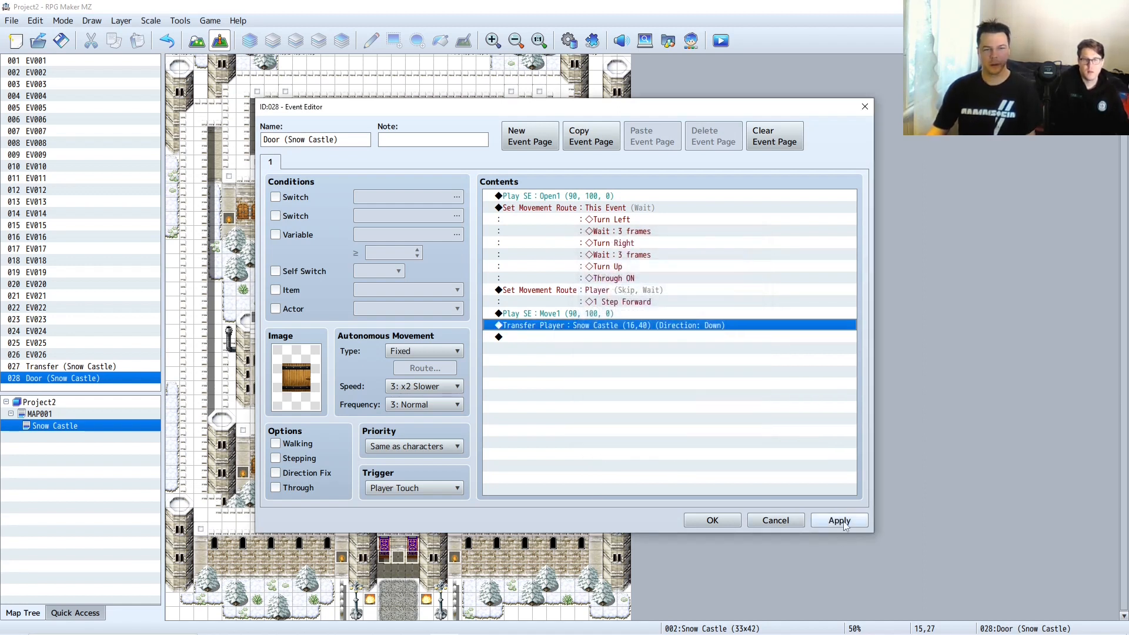
left_click(713, 520)
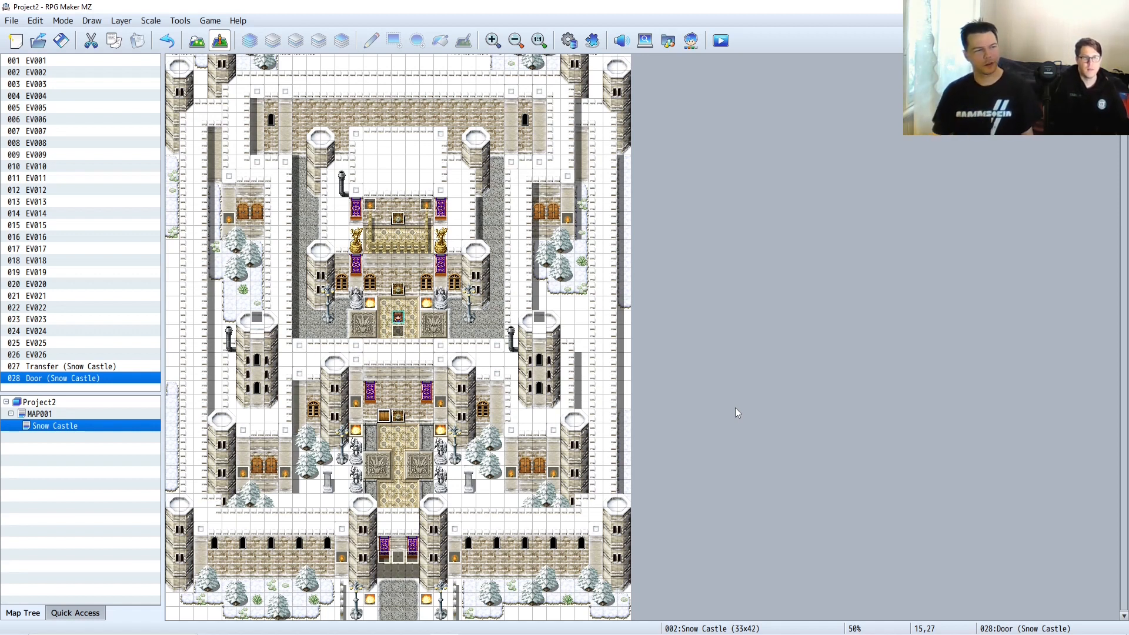
- Open the MAP001 overworld map at its row of snowy castles
left_click(56, 417)
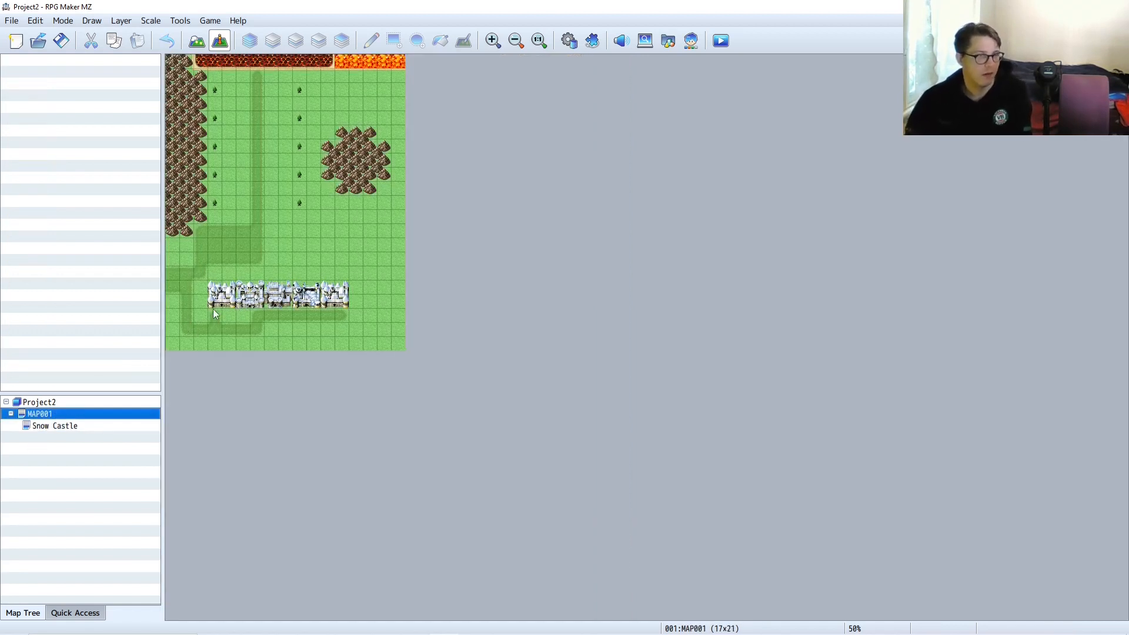
scroll(214, 314, "up", 1, "ctrl")
scroll(234, 347, "up", 2, "ctrl")
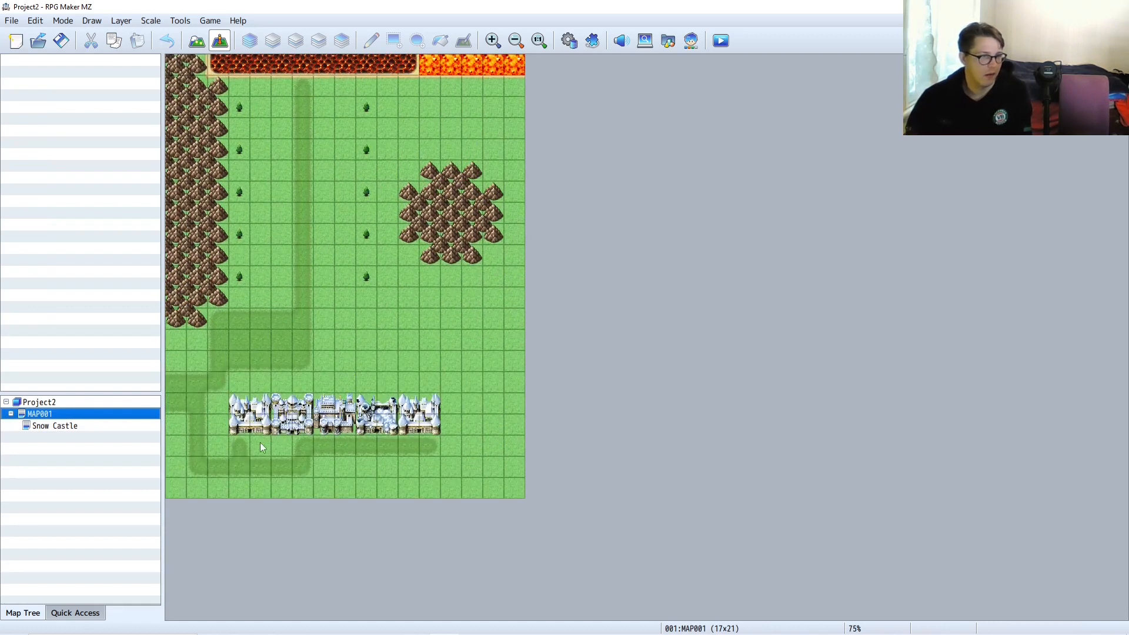
right_click(258, 431)
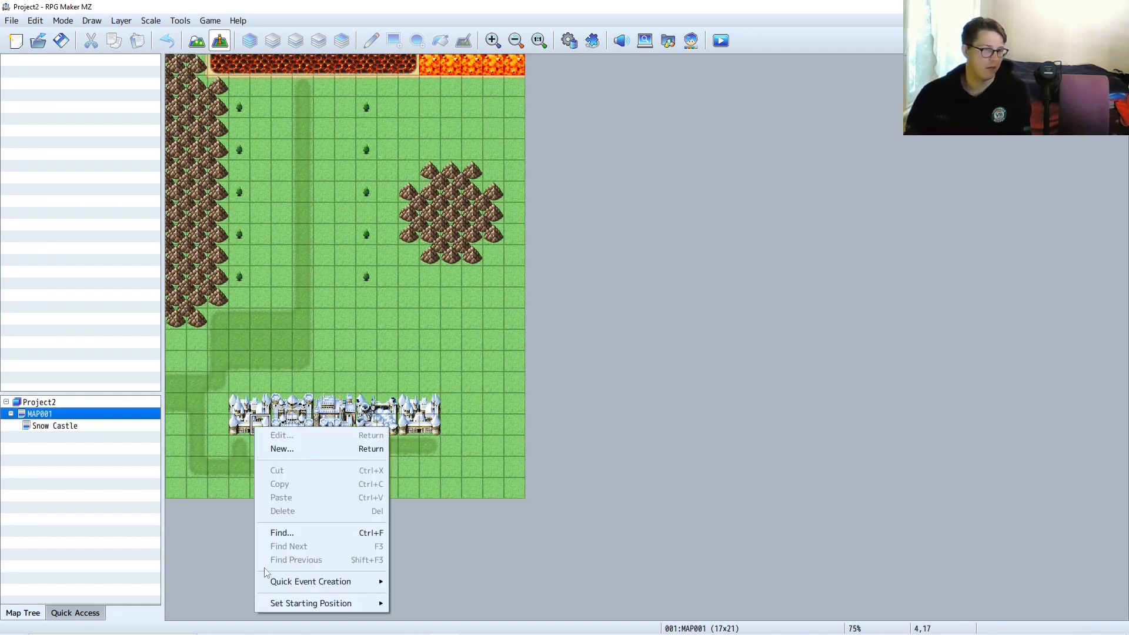
mouse_move(301, 583)
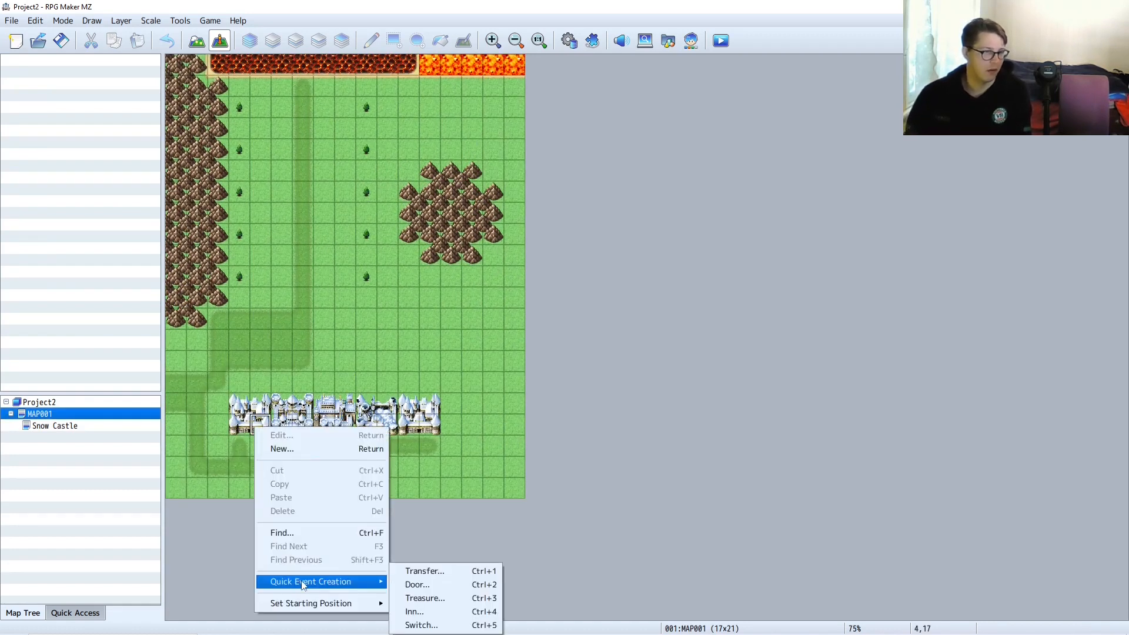
left_click(437, 586)
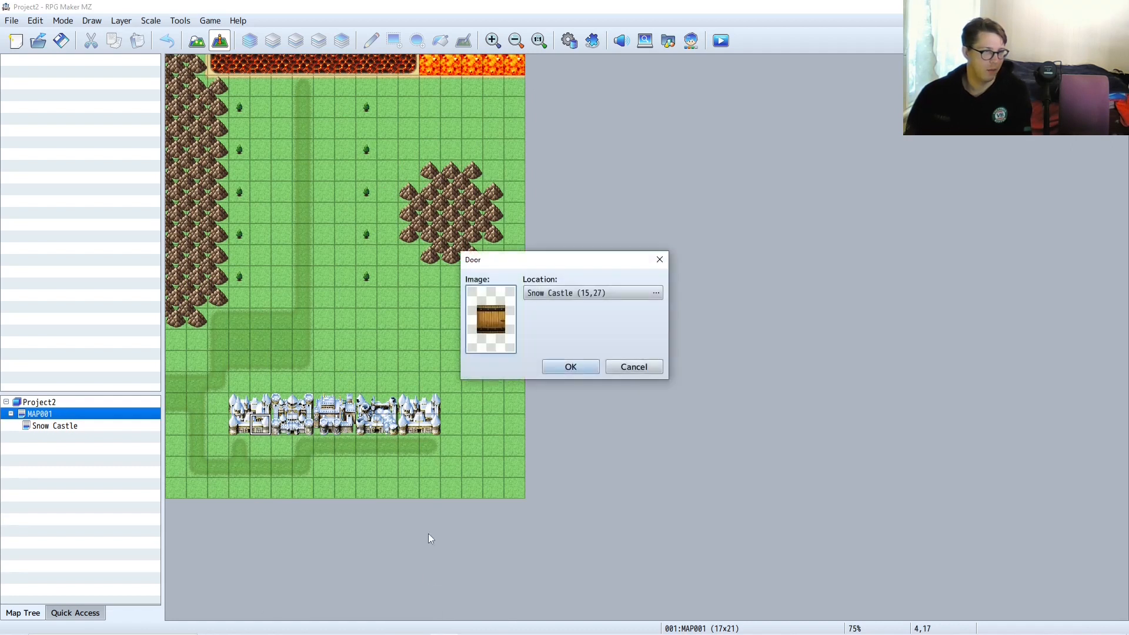
left_click(574, 292)
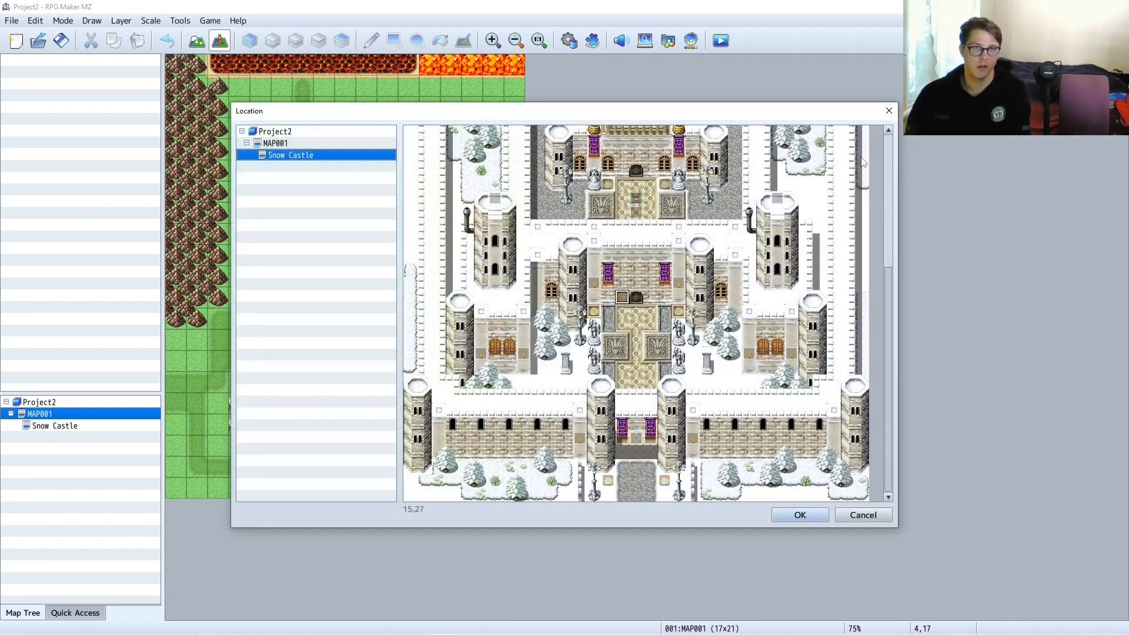
left_click(888, 108)
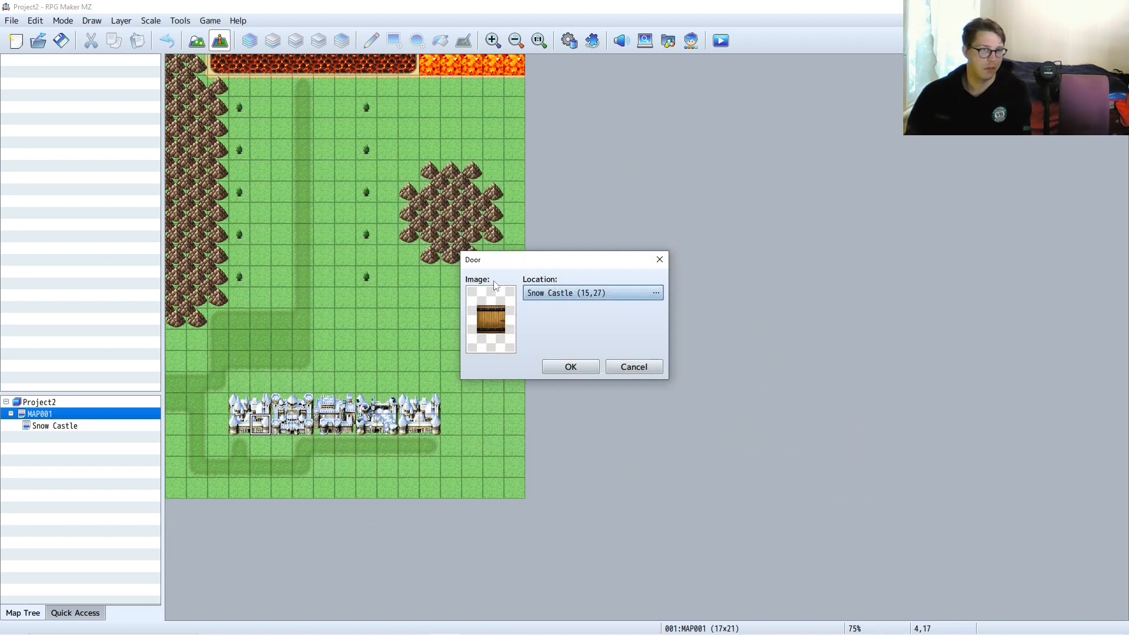
left_click(634, 367)
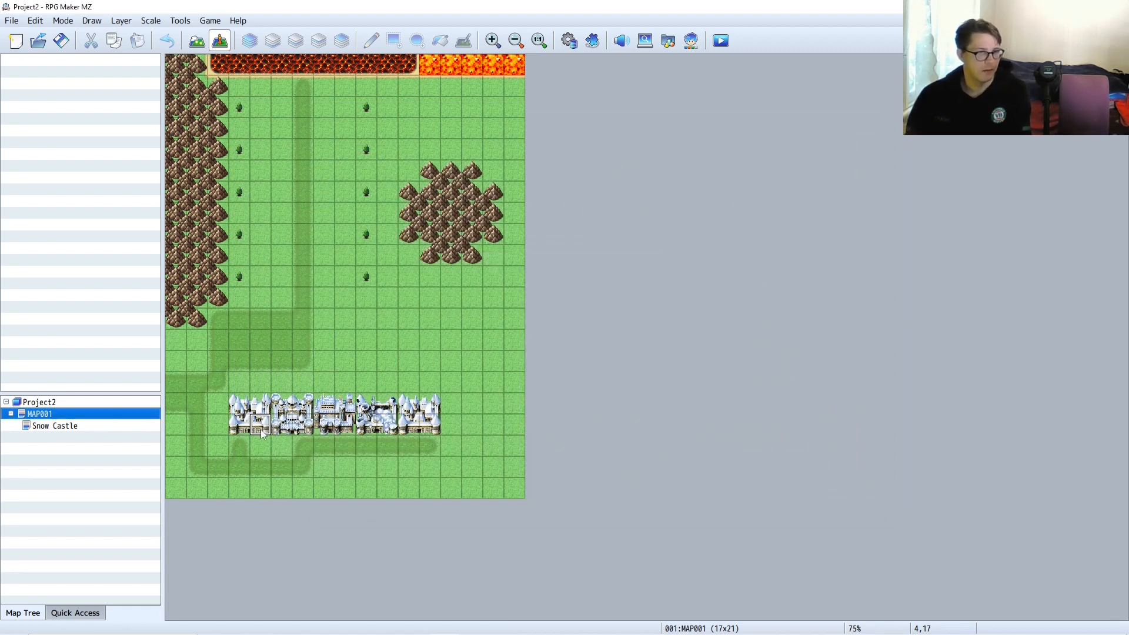
- Create a quick Transfer event on the castle tile (4,17) of MAP001, leading to Snow Castle (16,28) with direction Retain
right_click(261, 432)
mouse_move(322, 581)
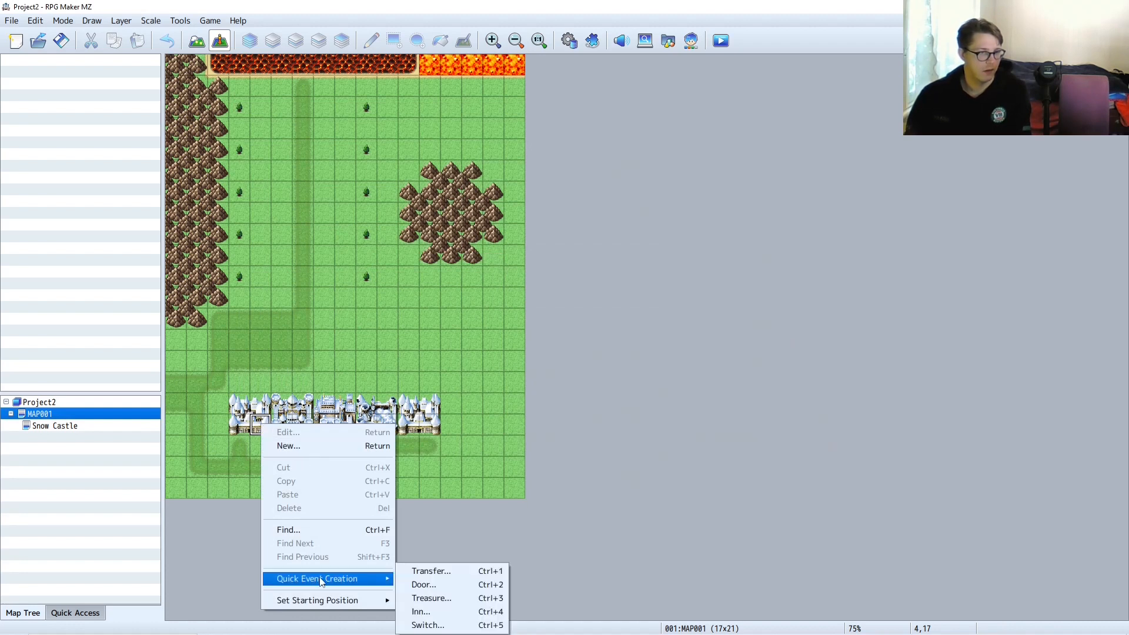
left_click(448, 576)
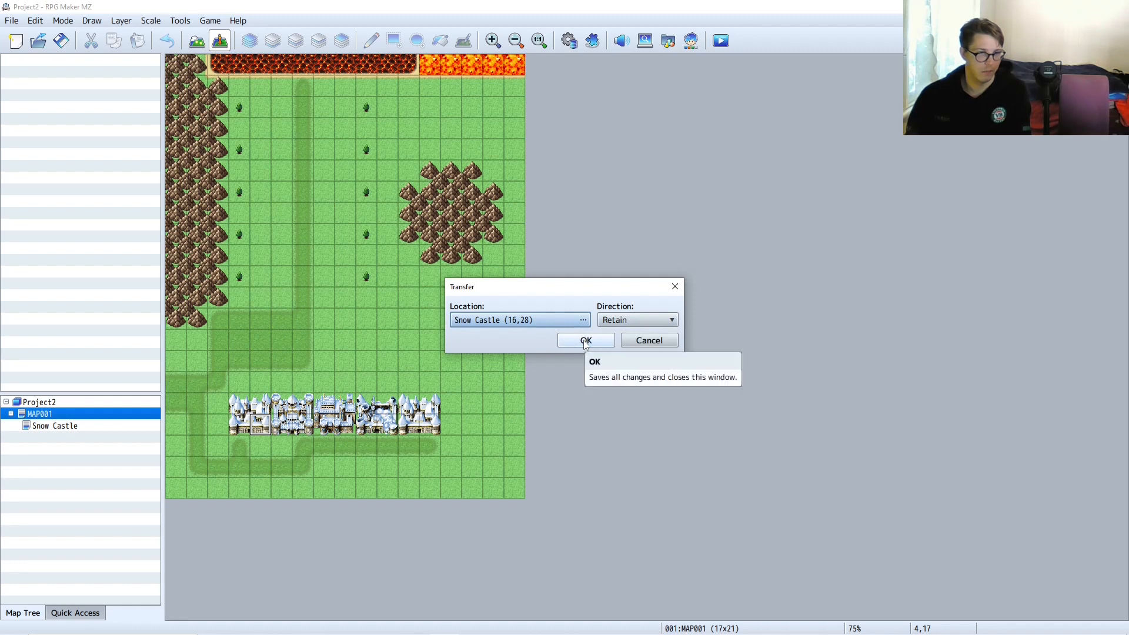
left_click(586, 341)
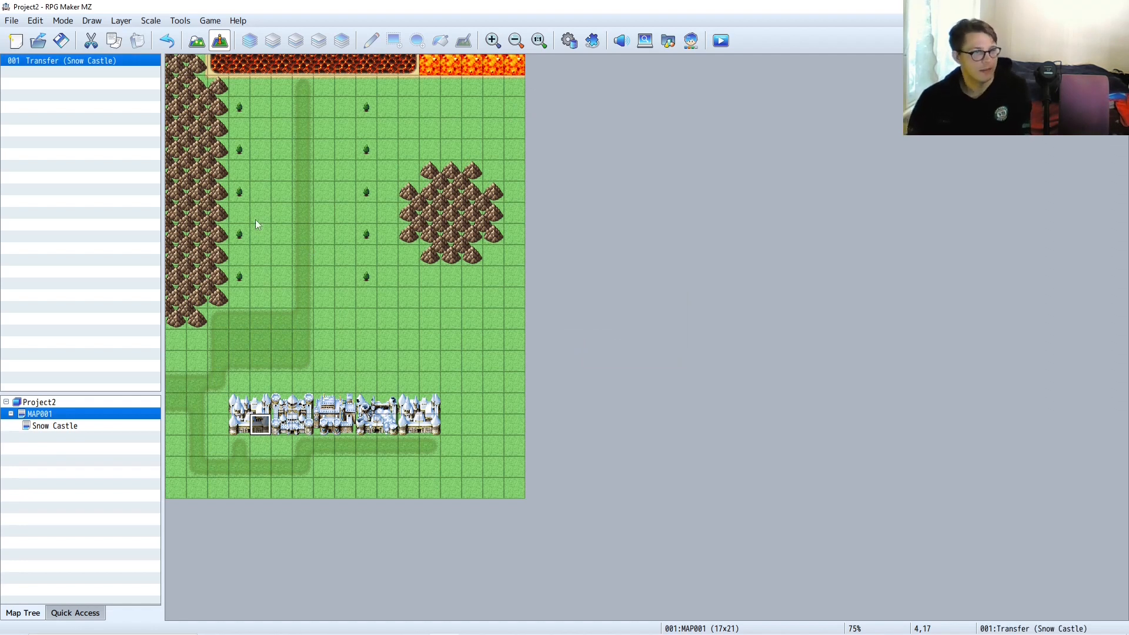
left_click(721, 41)
left_click(560, 338)
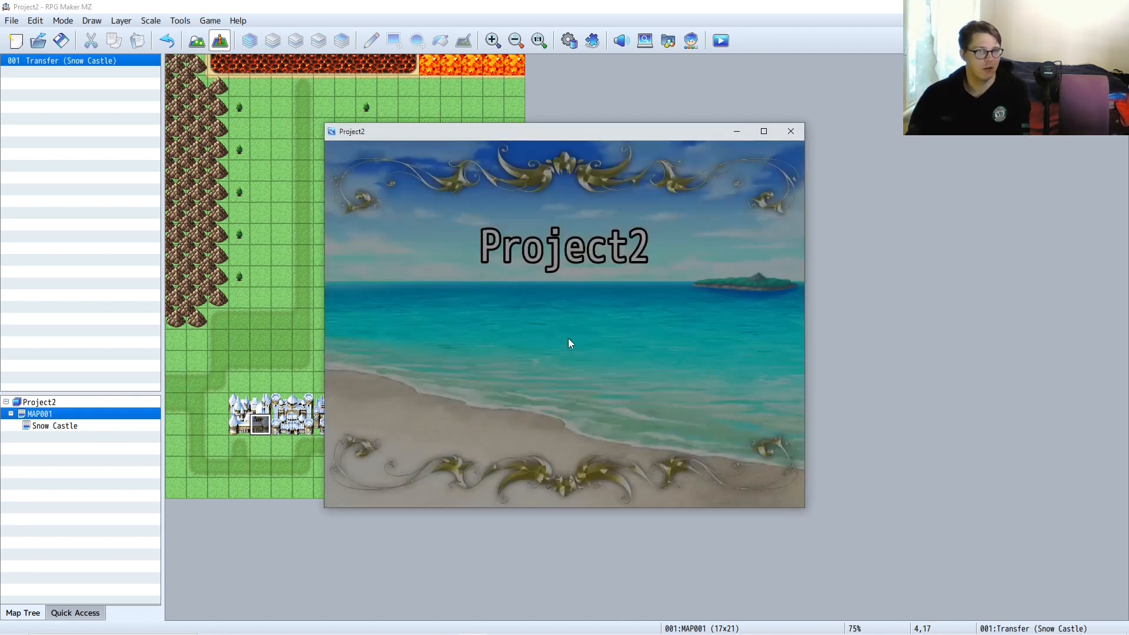
left_click(564, 377)
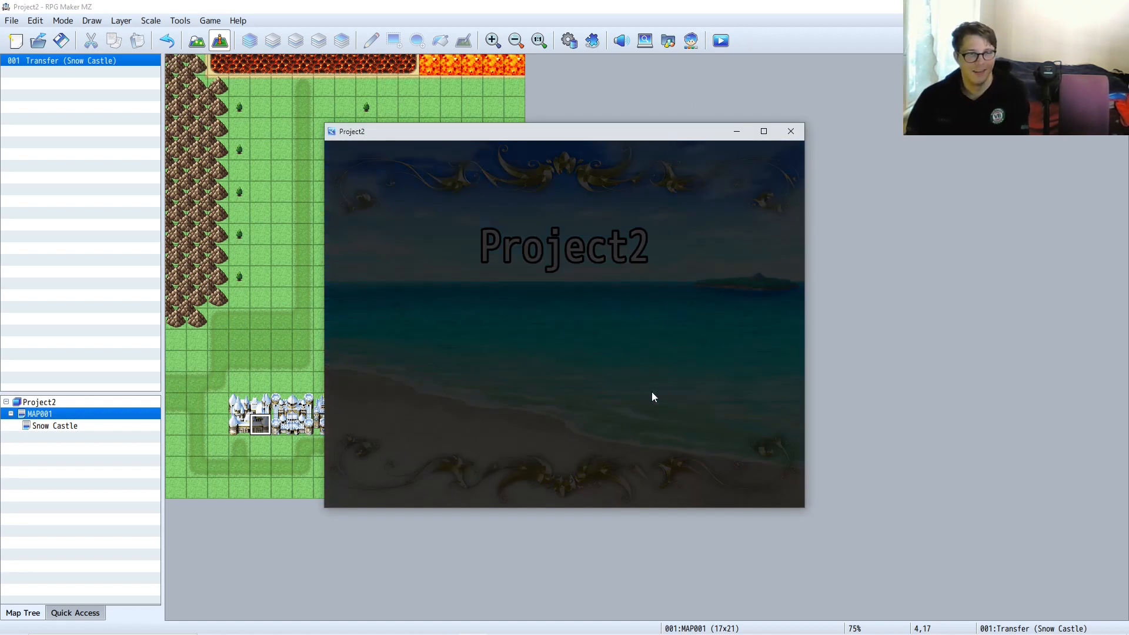
left_click(791, 131)
- Set the player's starting position on MAP001 to the path tile (6,10)
right_click(304, 272)
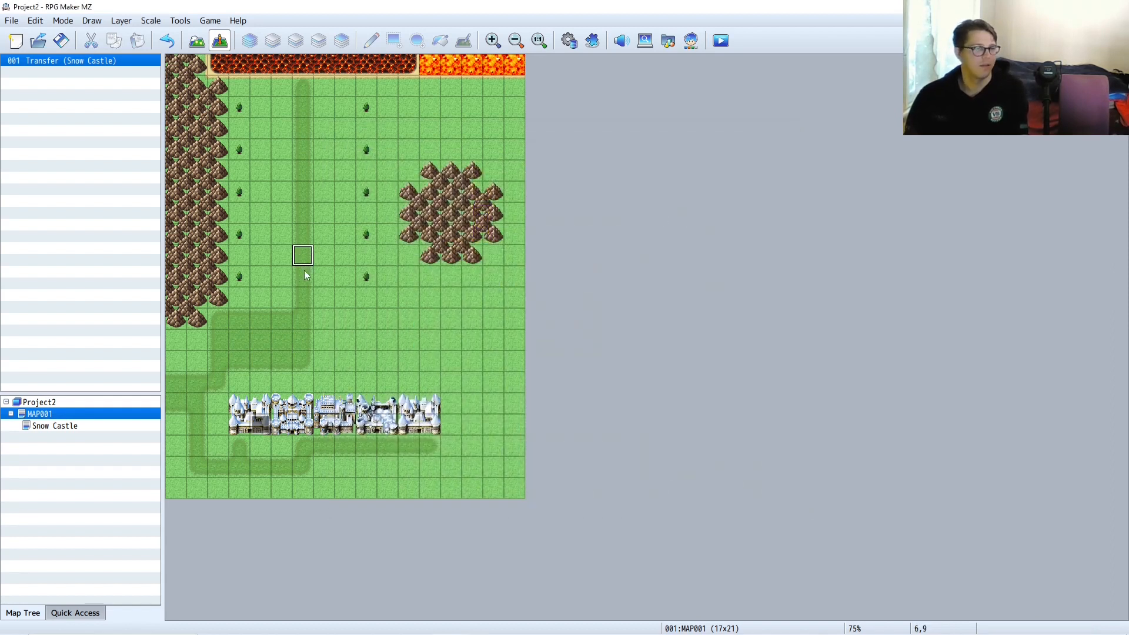
mouse_move(353, 447)
left_click(474, 448)
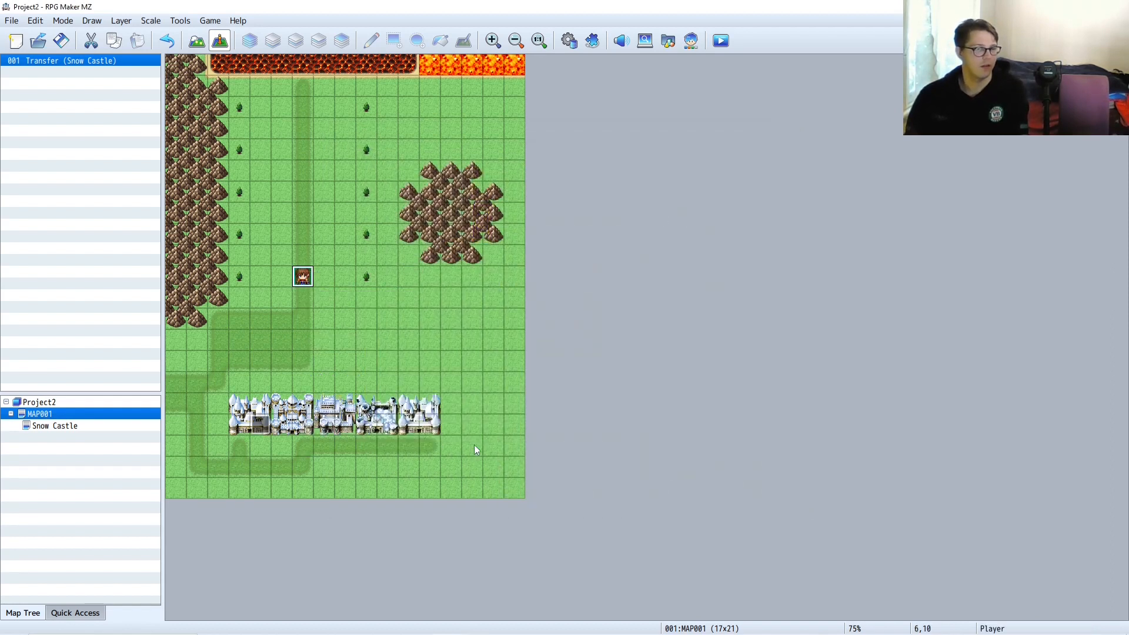
- Save the changes and start a playtest with a new game
left_click(723, 42)
left_click(560, 354)
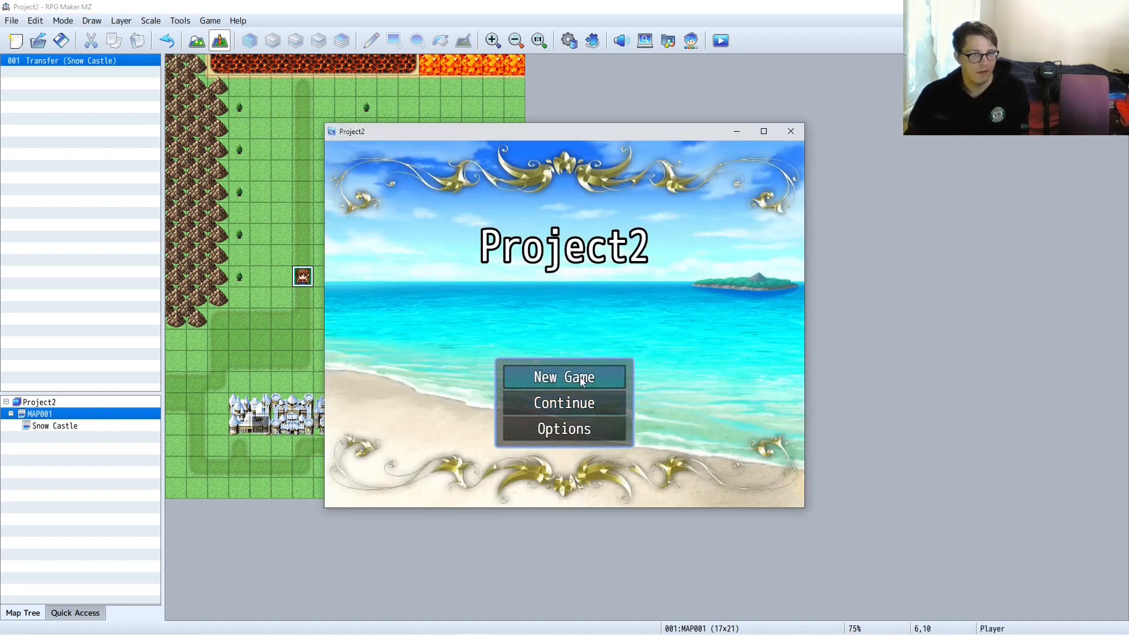
left_click(580, 383)
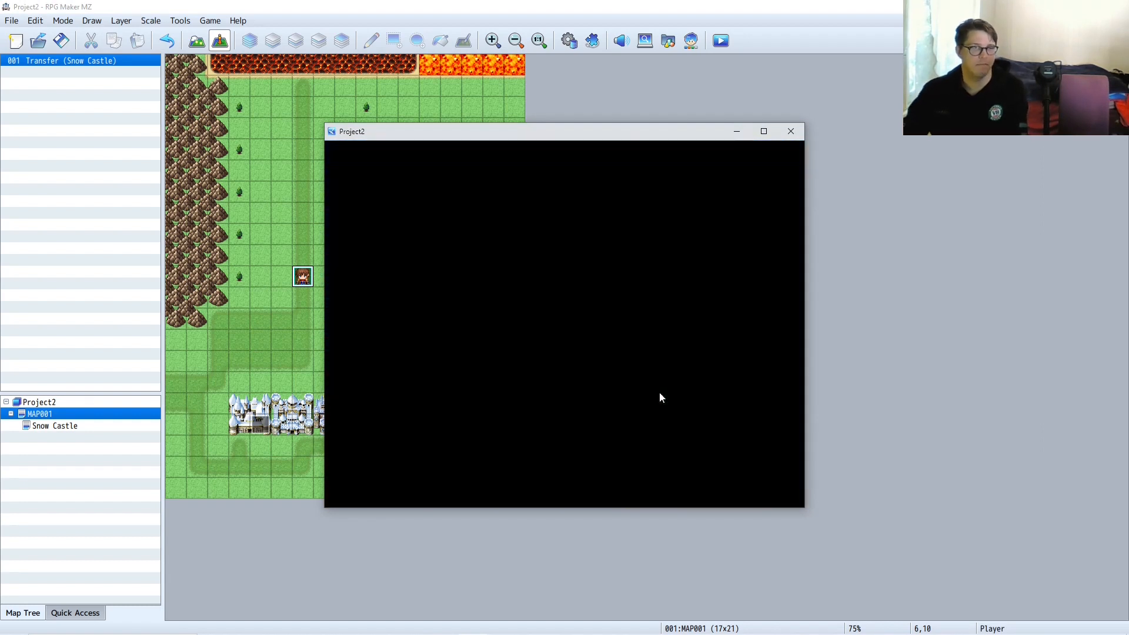
- Walk the character around the castle row into the transfer tile, move down inside Snow Castle, and end the playtest
key("Up")
key("Down")
key("Down")
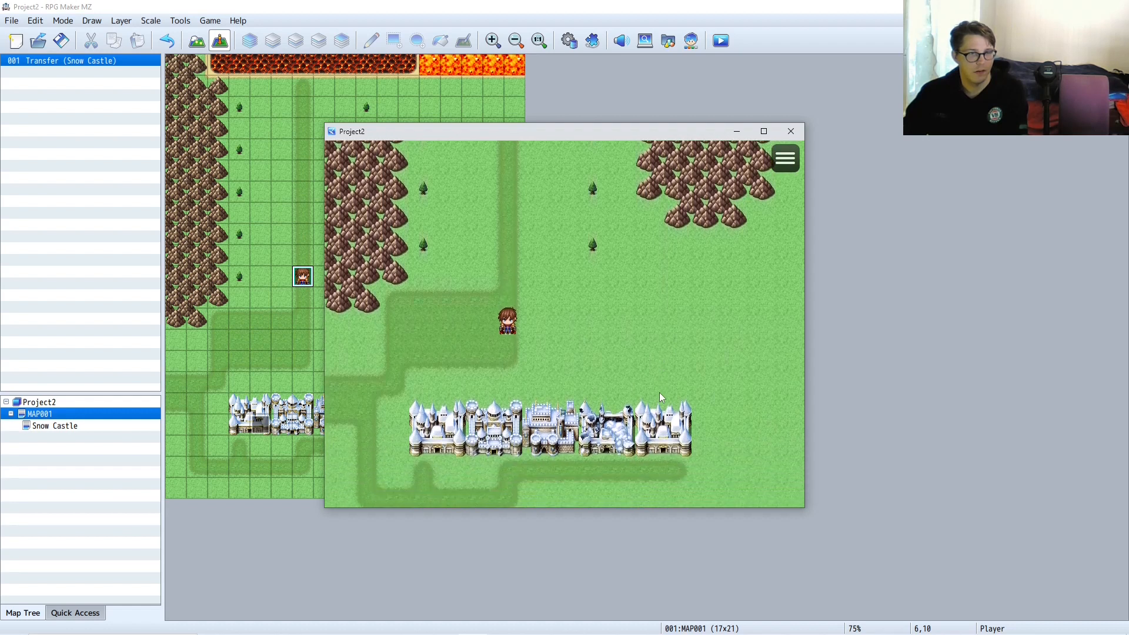
key("Left")
key("Left")
key("Down")
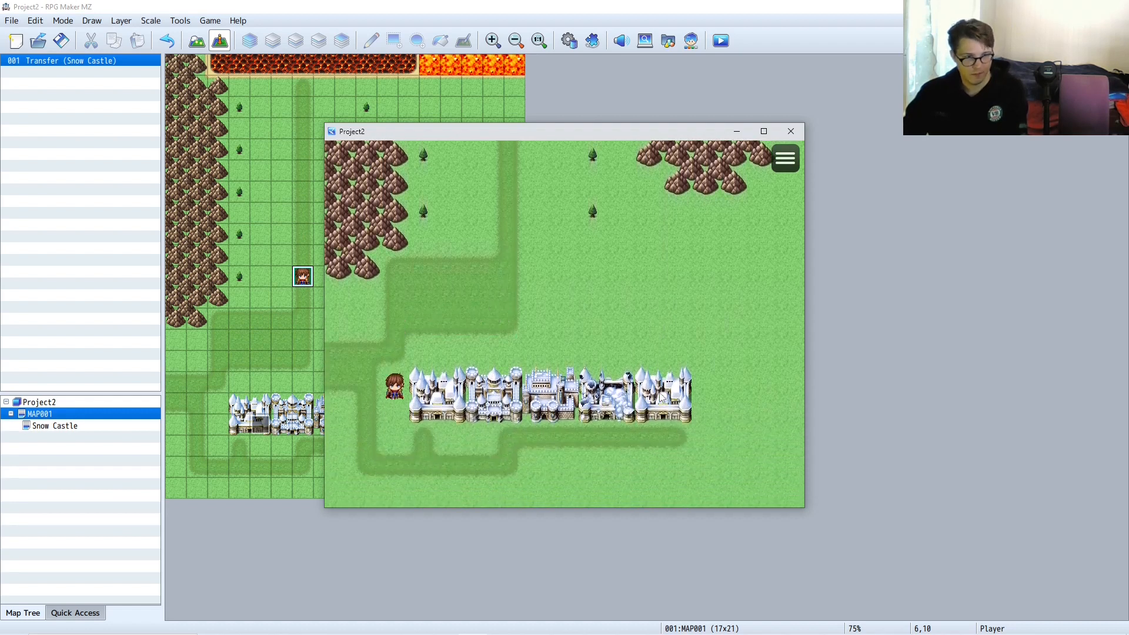
key("Right")
key("Up")
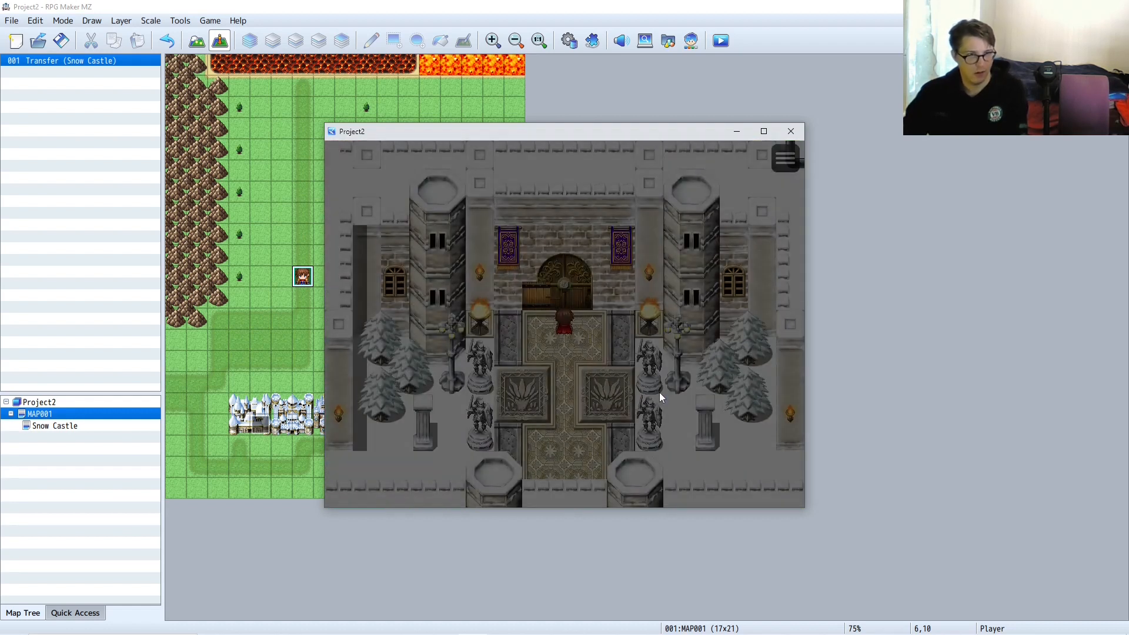
key("Down")
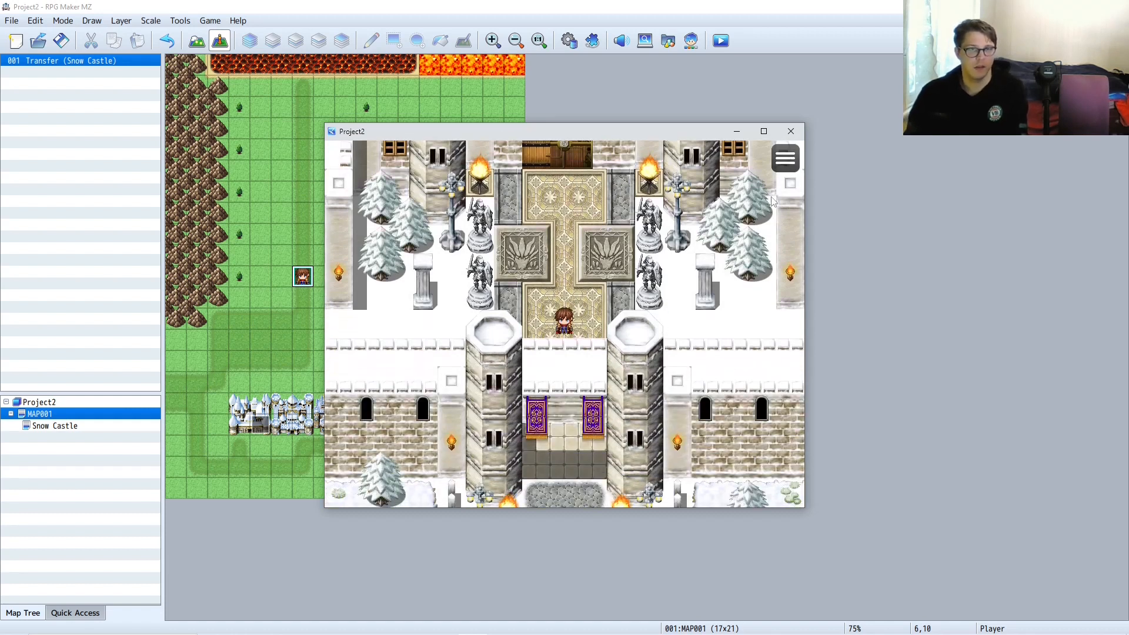
left_click(777, 157)
left_click(771, 158)
left_click(791, 132)
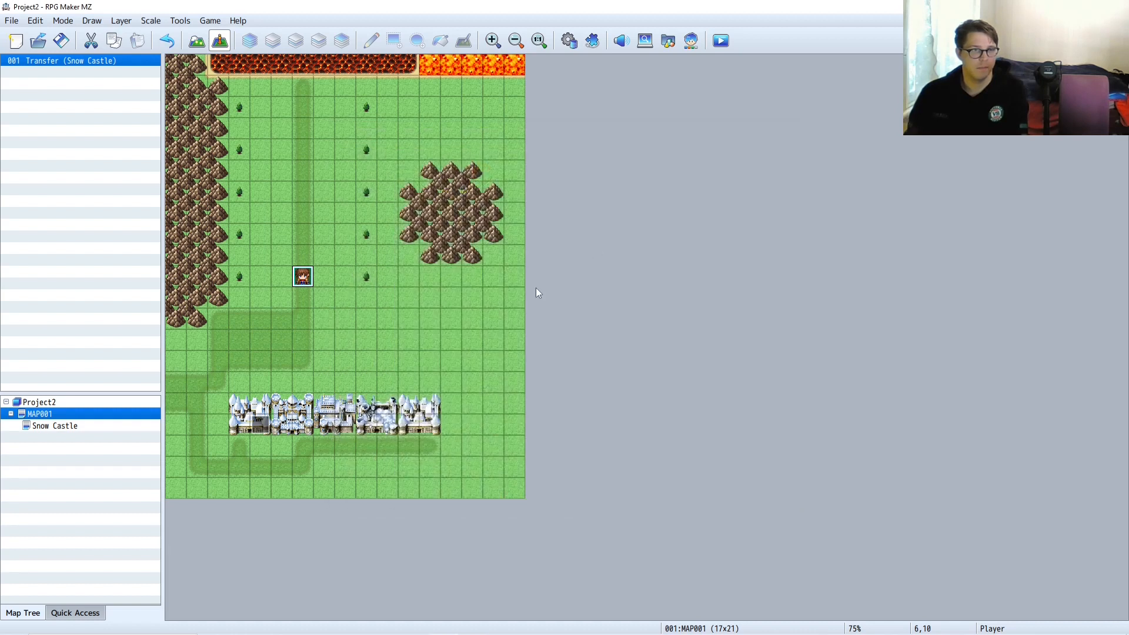
- Create a new map named LAVALAND under Snow Castle, using the Overworld tileset at 17 × 13 tiles
left_click(516, 130)
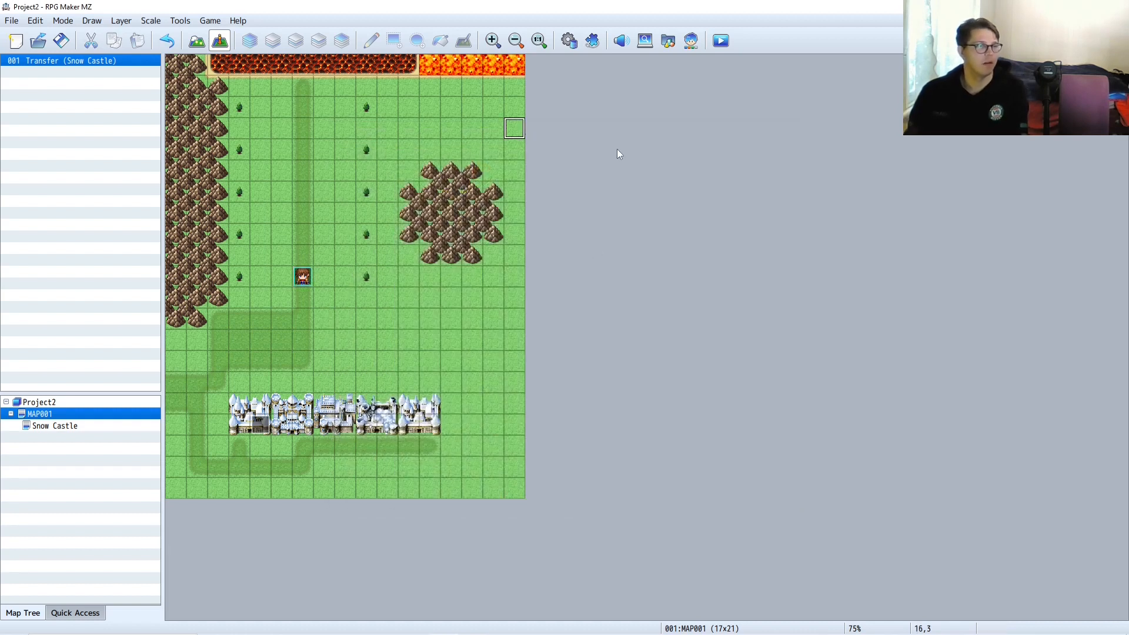
left_click(69, 427)
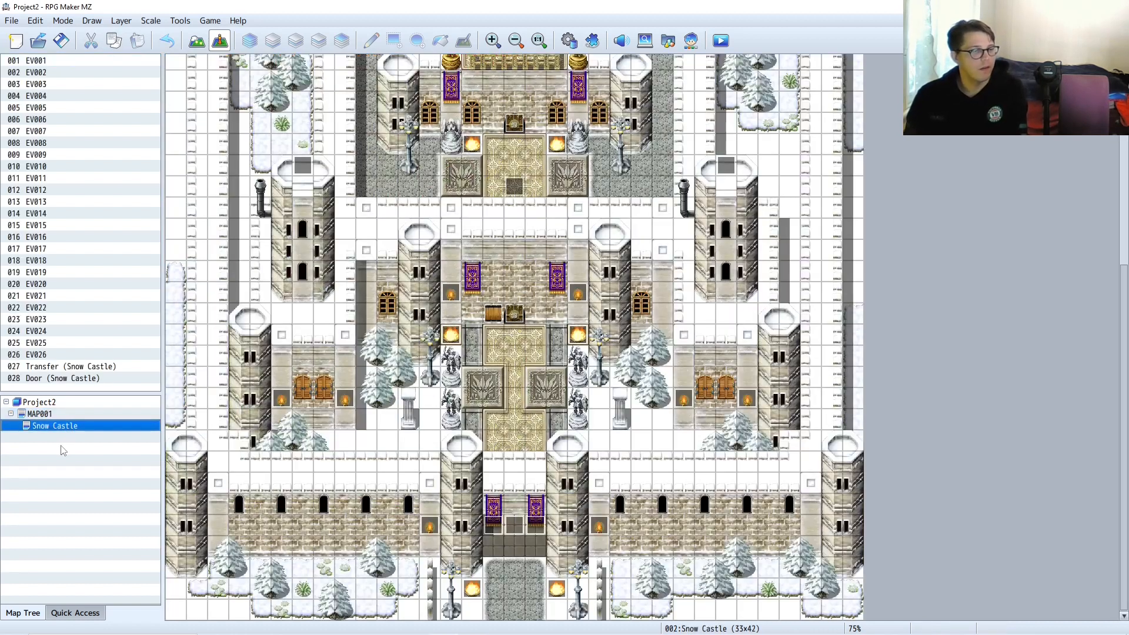
right_click(53, 431)
left_click(74, 445)
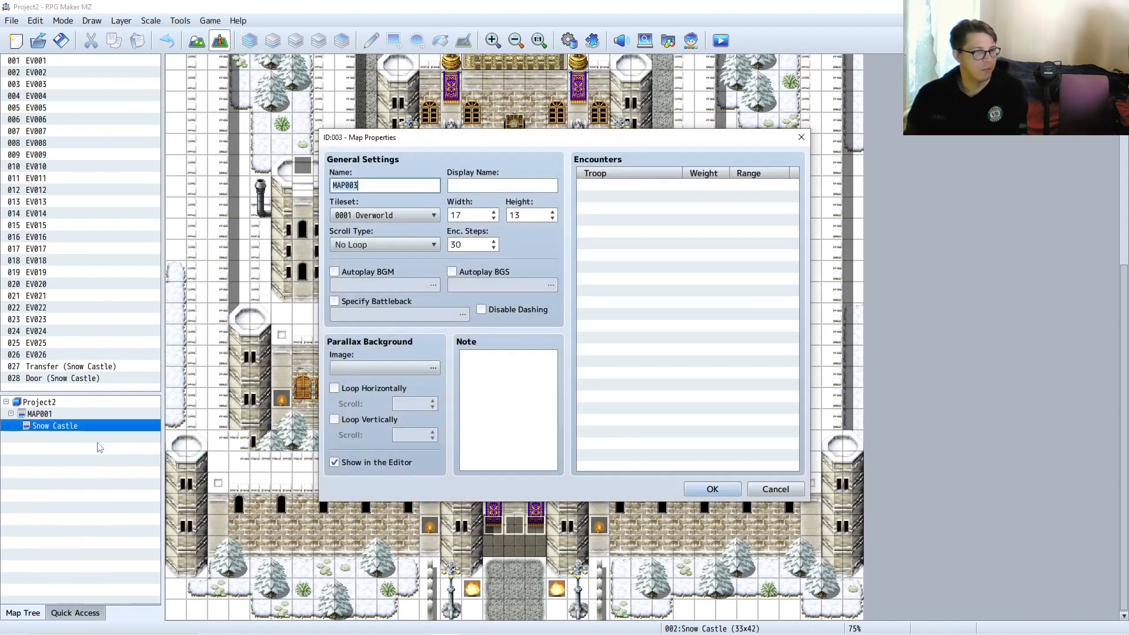
type("LAVALAND")
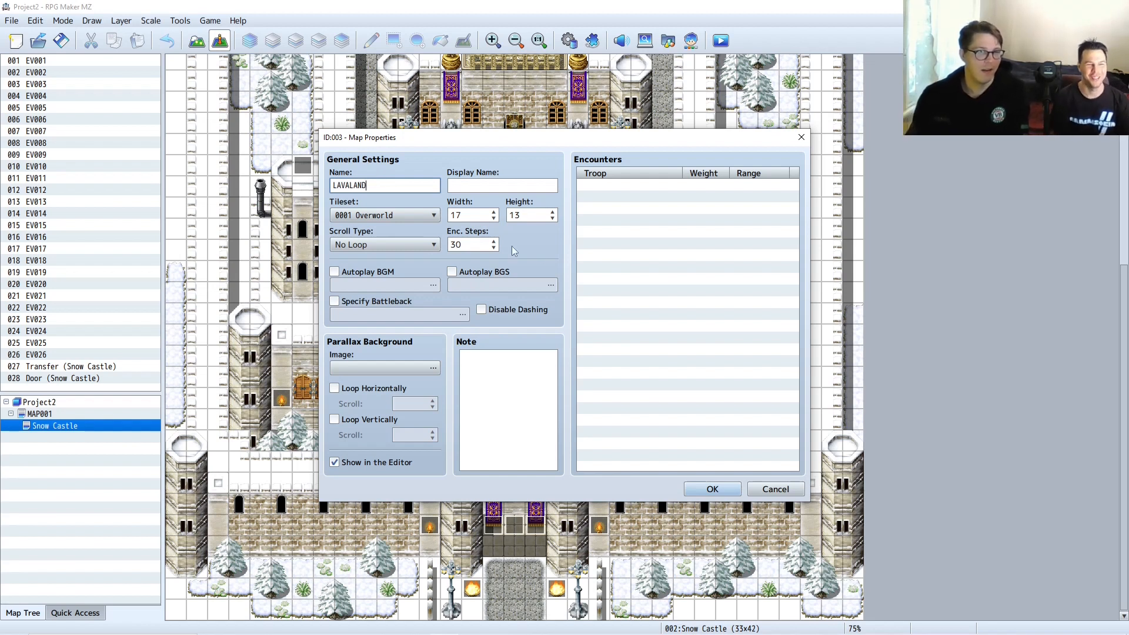
left_click(715, 489)
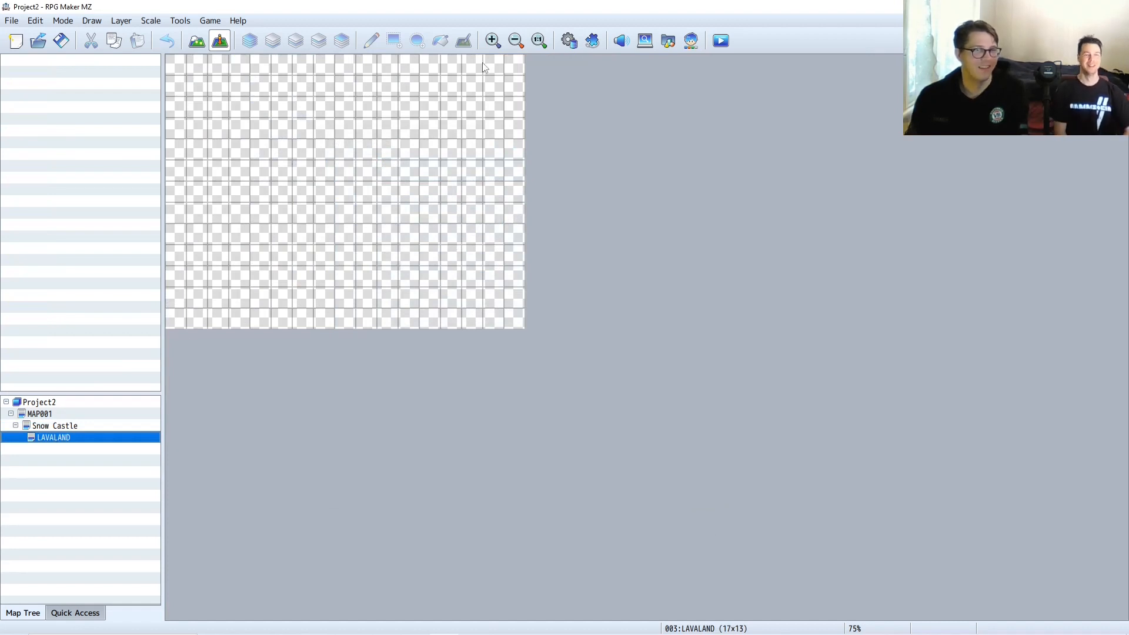
- Fill the entire LAVALAND map with the lava tile using the Rectangle tool
left_click(198, 40)
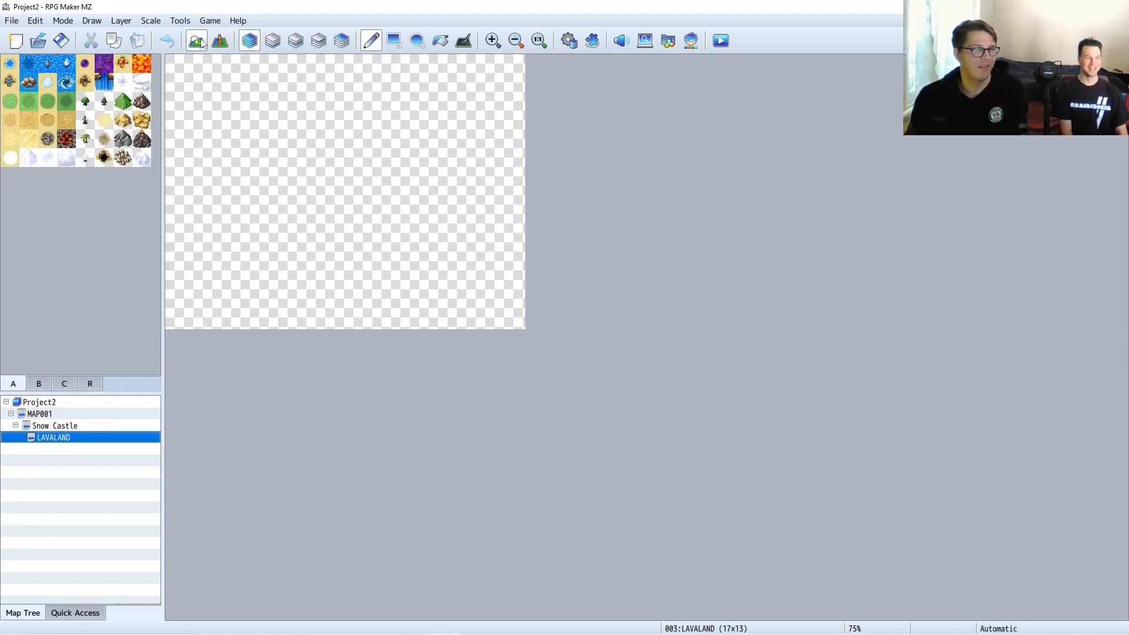
left_click(396, 42)
left_click_drag(170, 64, 523, 326)
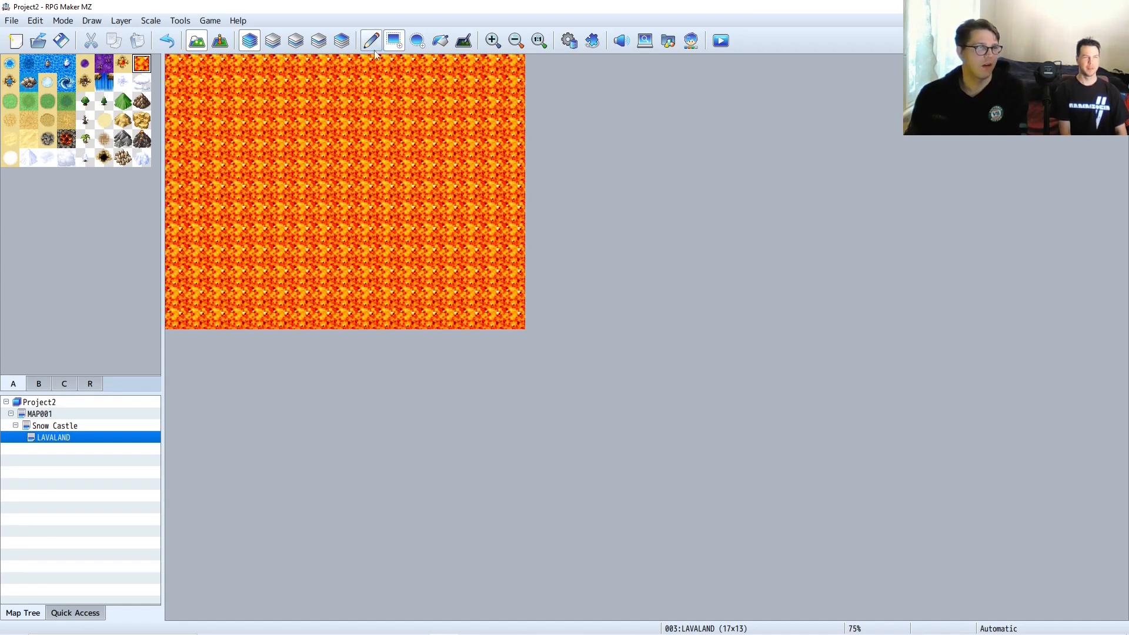
- Start a quick Transfer event on the lava tile (12,0) of MAP001
left_click(74, 415)
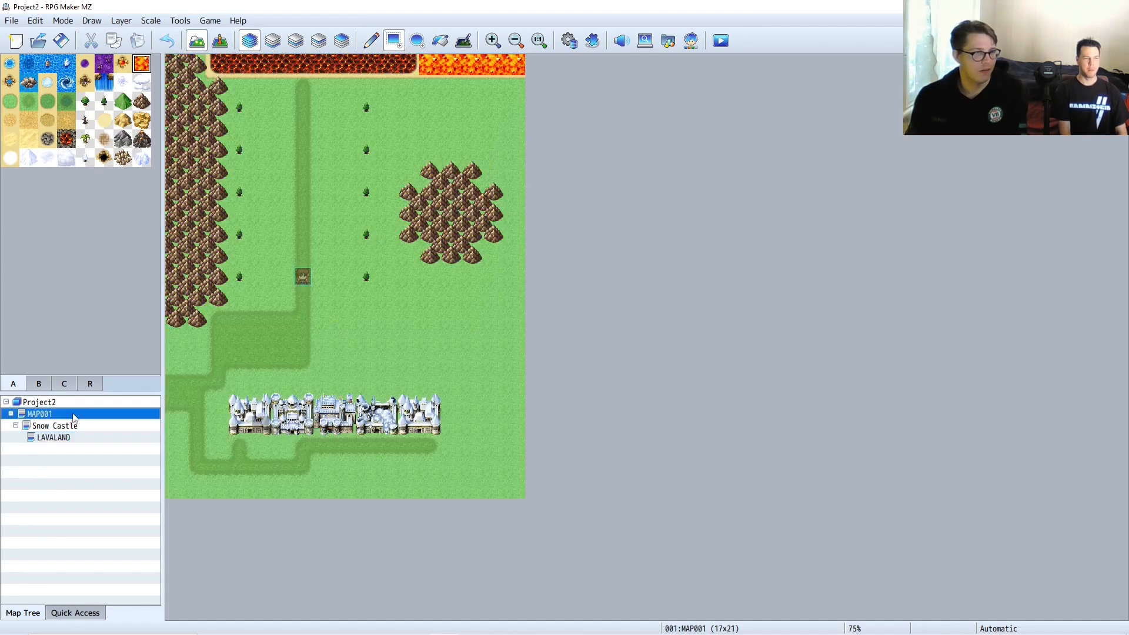
right_click(430, 66)
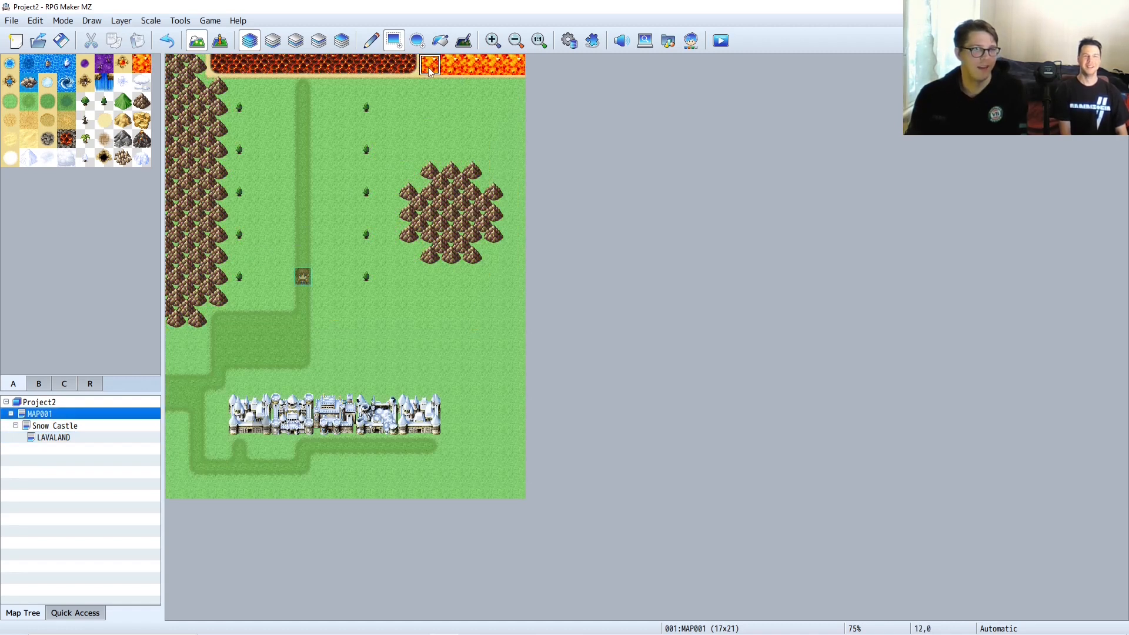
left_click(219, 40)
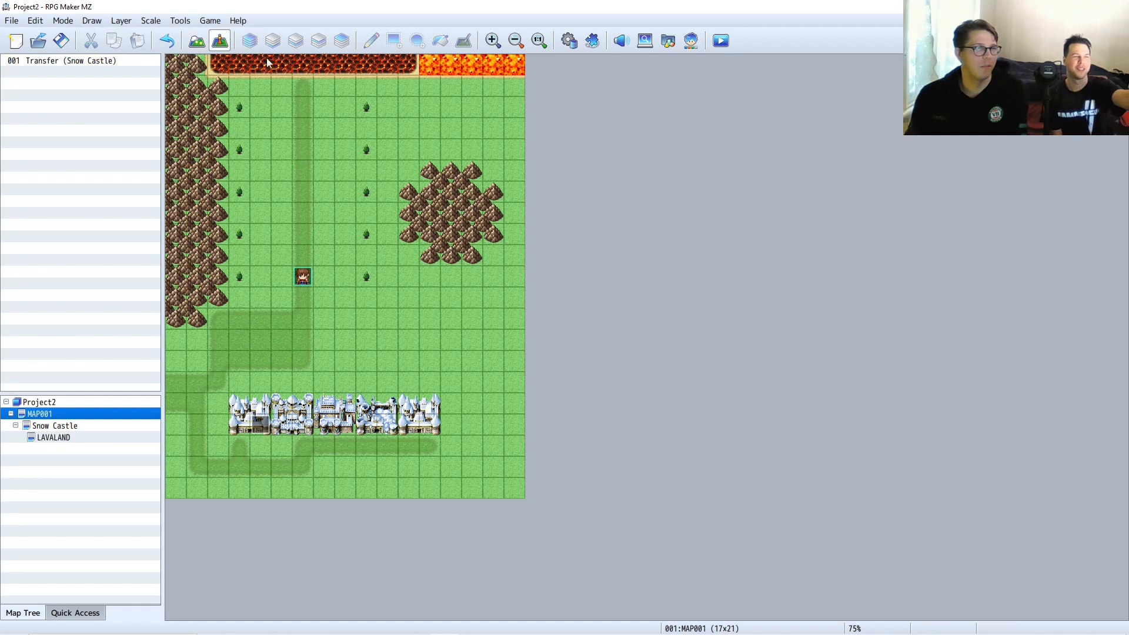
right_click(443, 68)
left_click(646, 148)
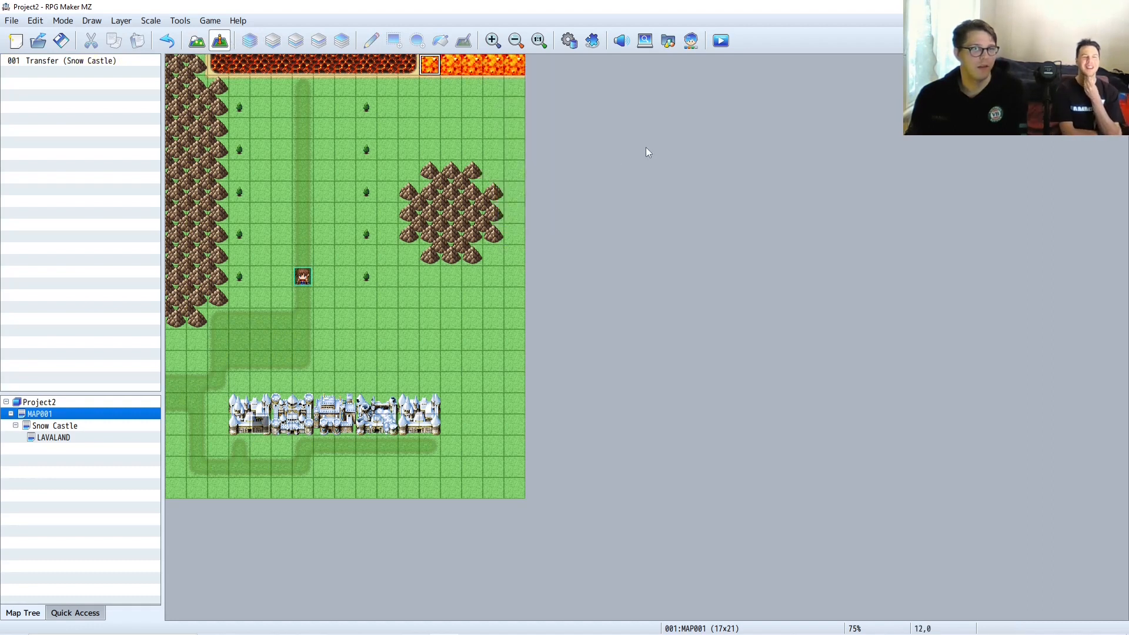
left_click(516, 65)
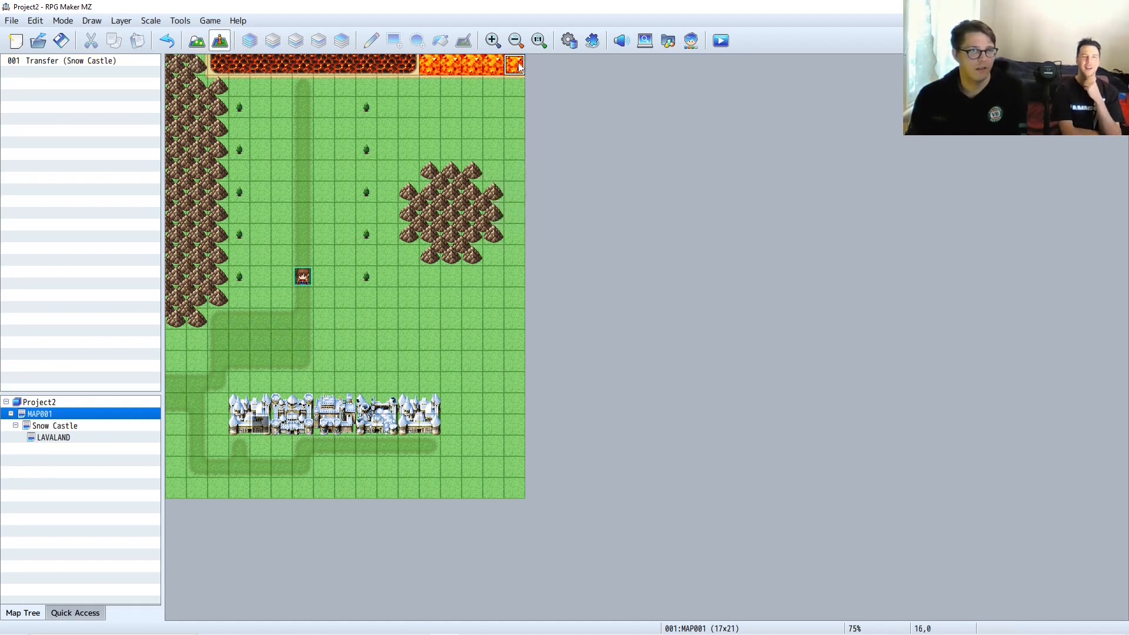
right_click(429, 66)
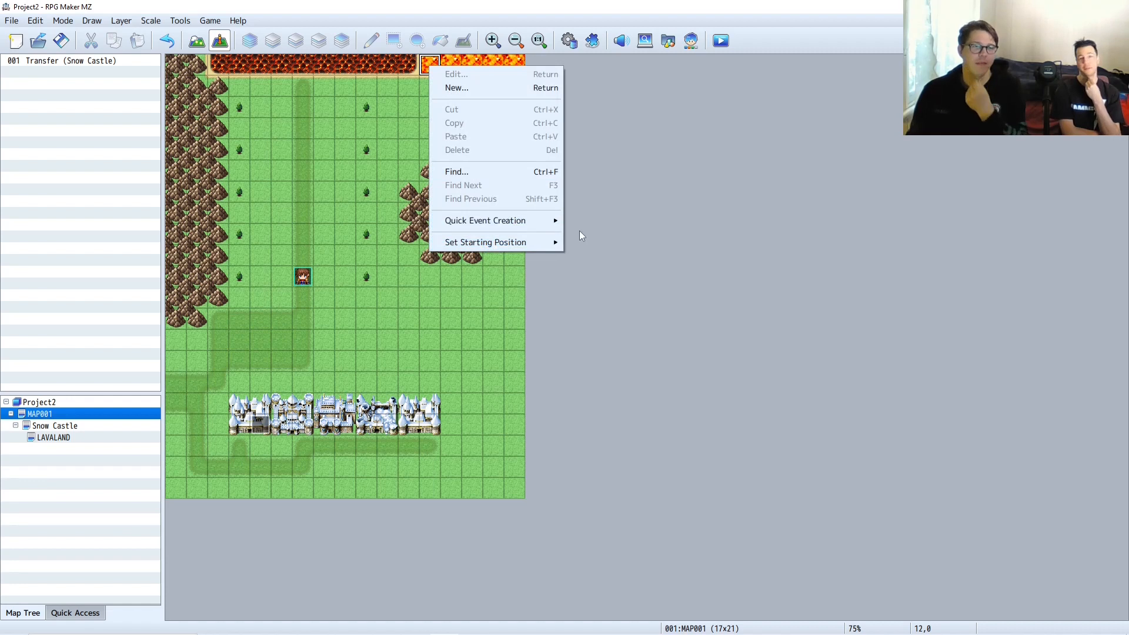
mouse_move(509, 217)
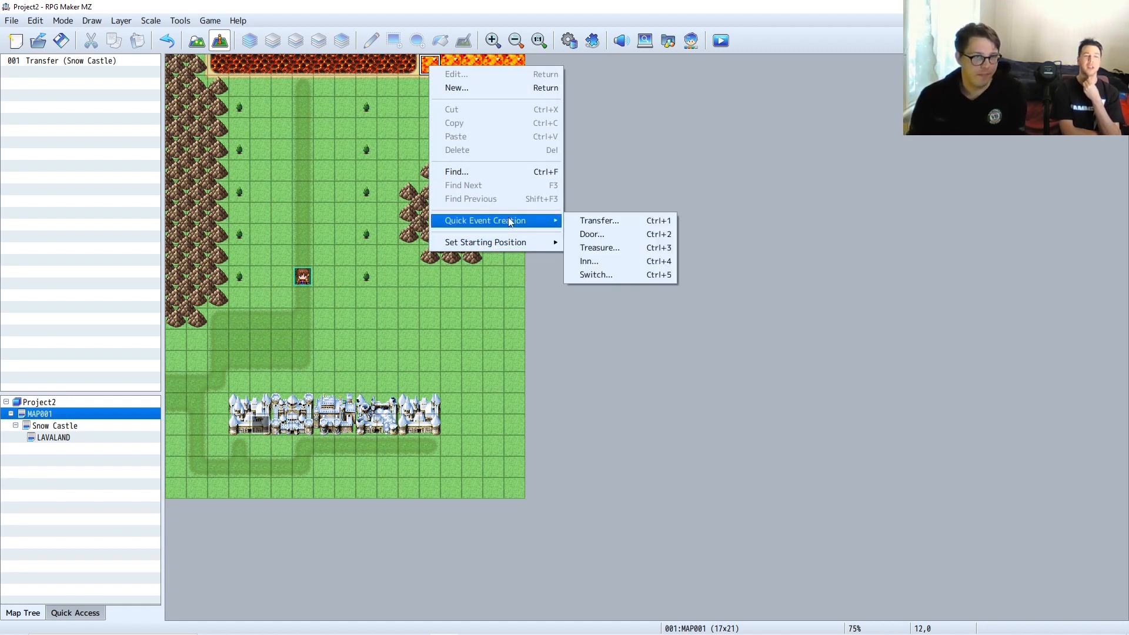
left_click(600, 221)
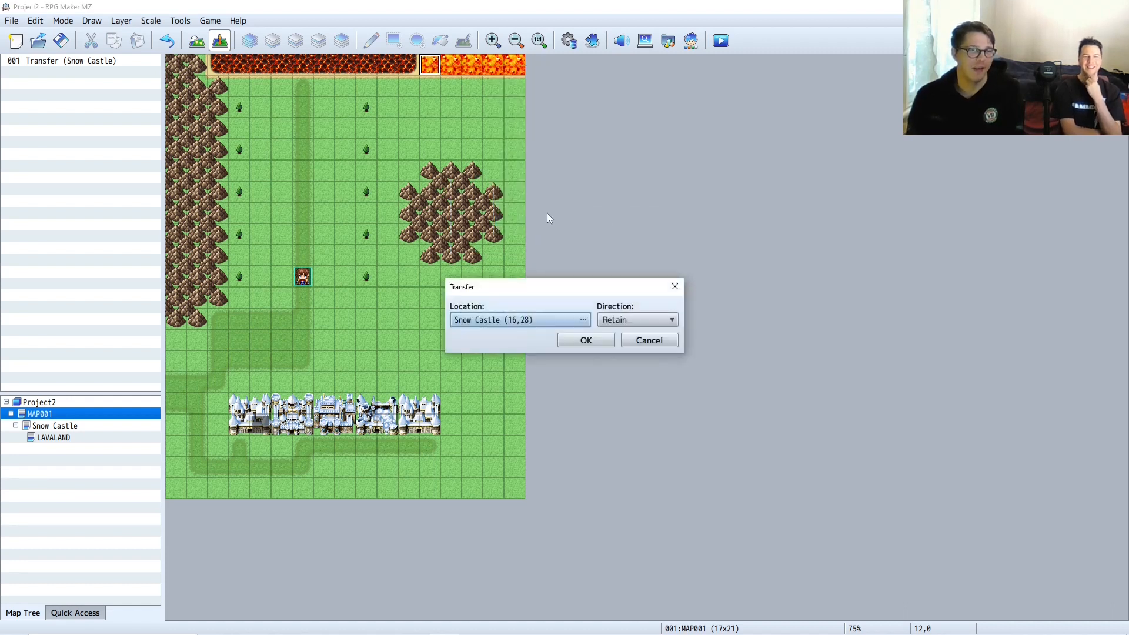
- Set the transfer's destination to LAVALAND (7,5) with direction Retain and create the event
left_click(584, 320)
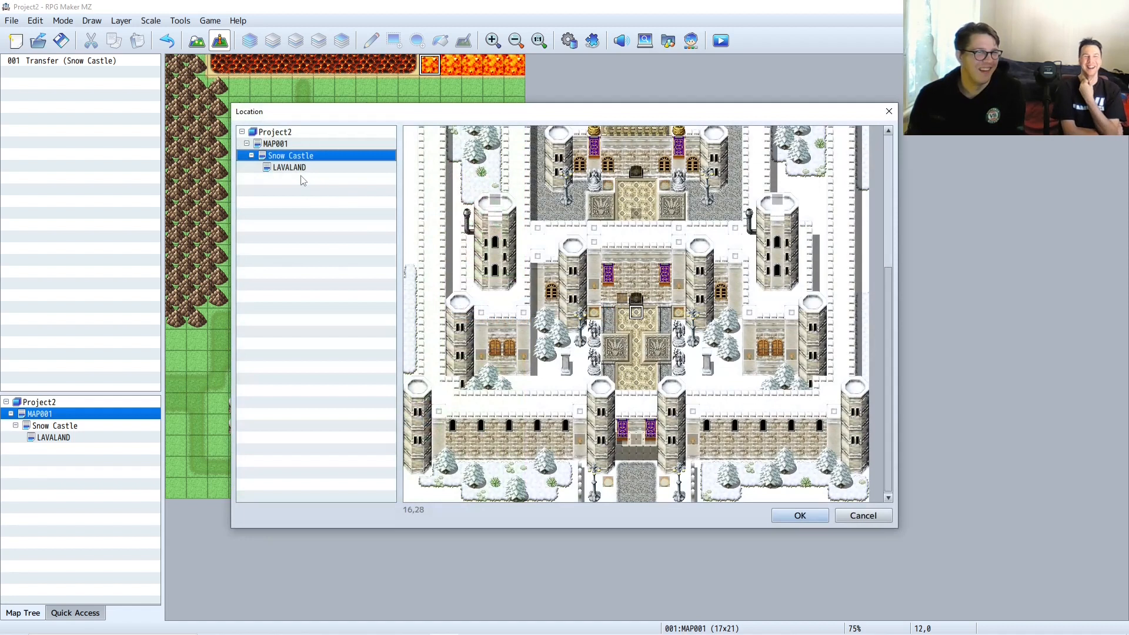
left_click(301, 170)
left_click(511, 204)
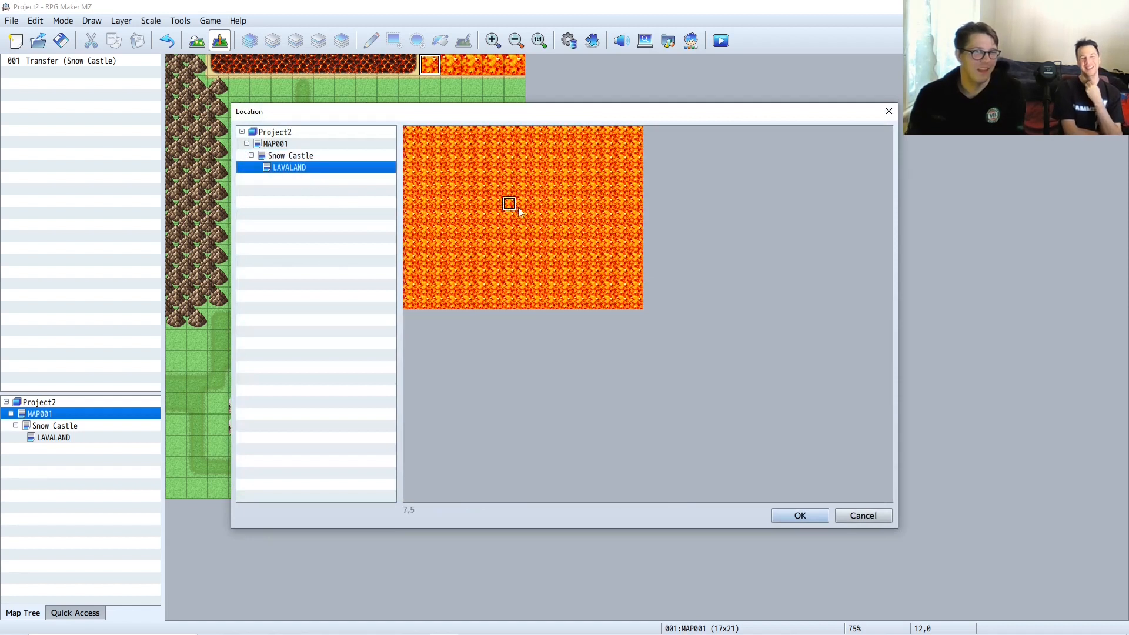
left_click(801, 516)
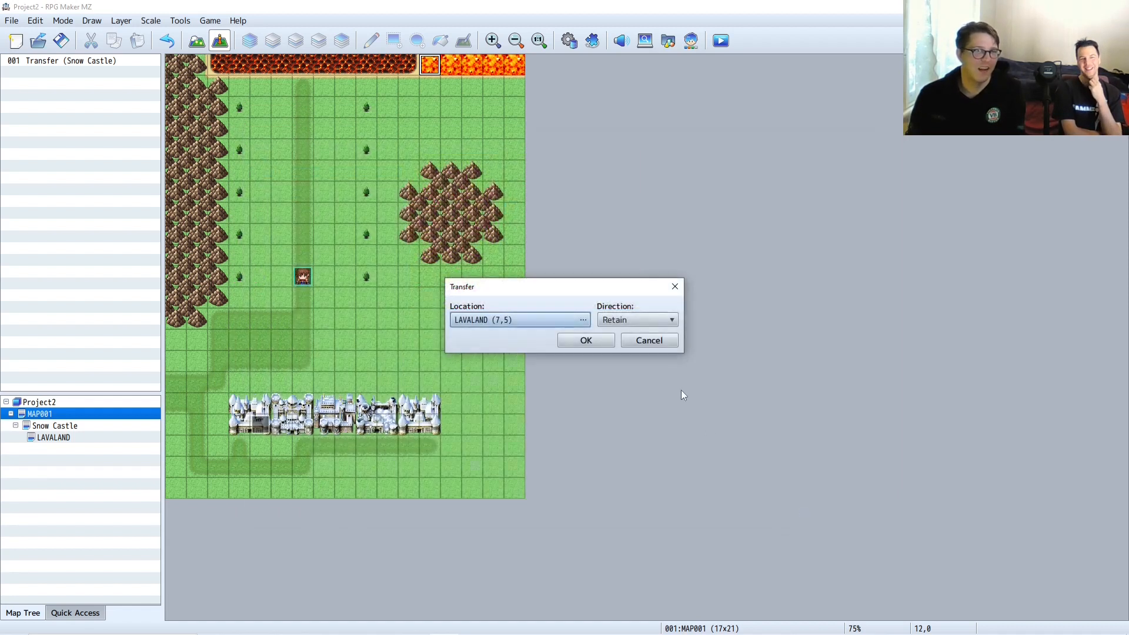
left_click(578, 346)
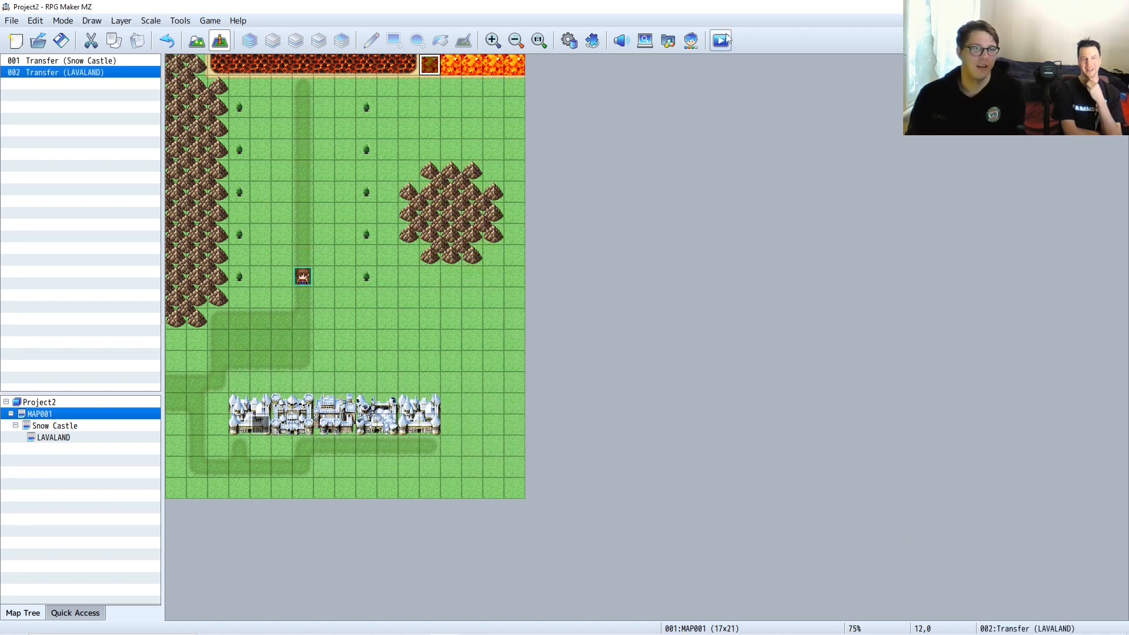
- Start a playtest with a new game and walk the character up the path and right into the lava transfer tile
left_click(727, 39)
left_click(549, 345)
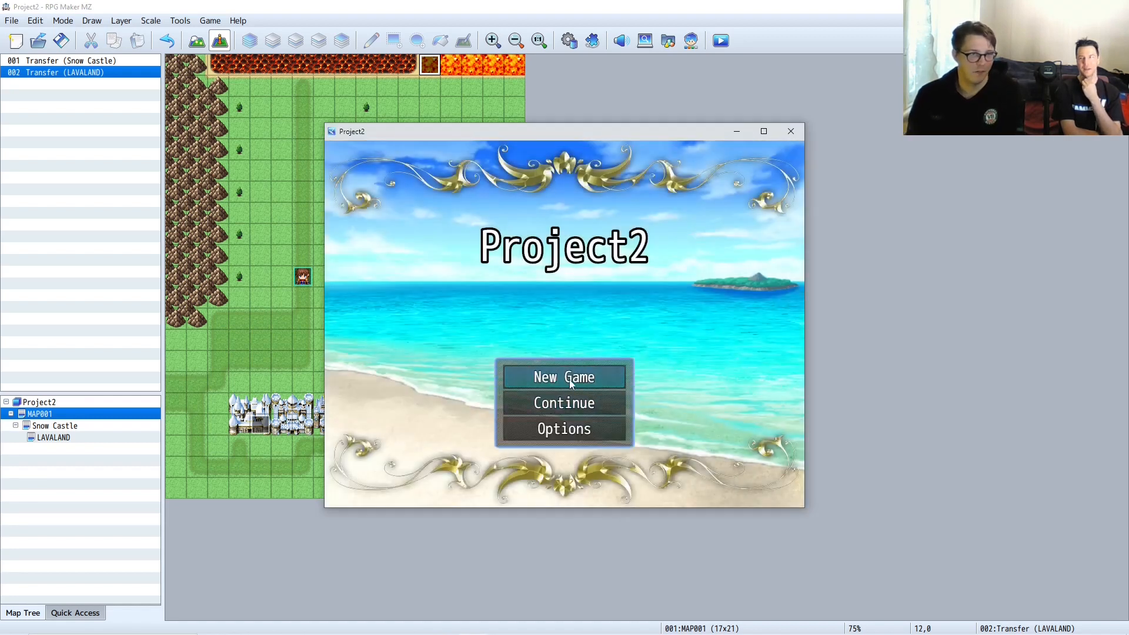
left_click(570, 380)
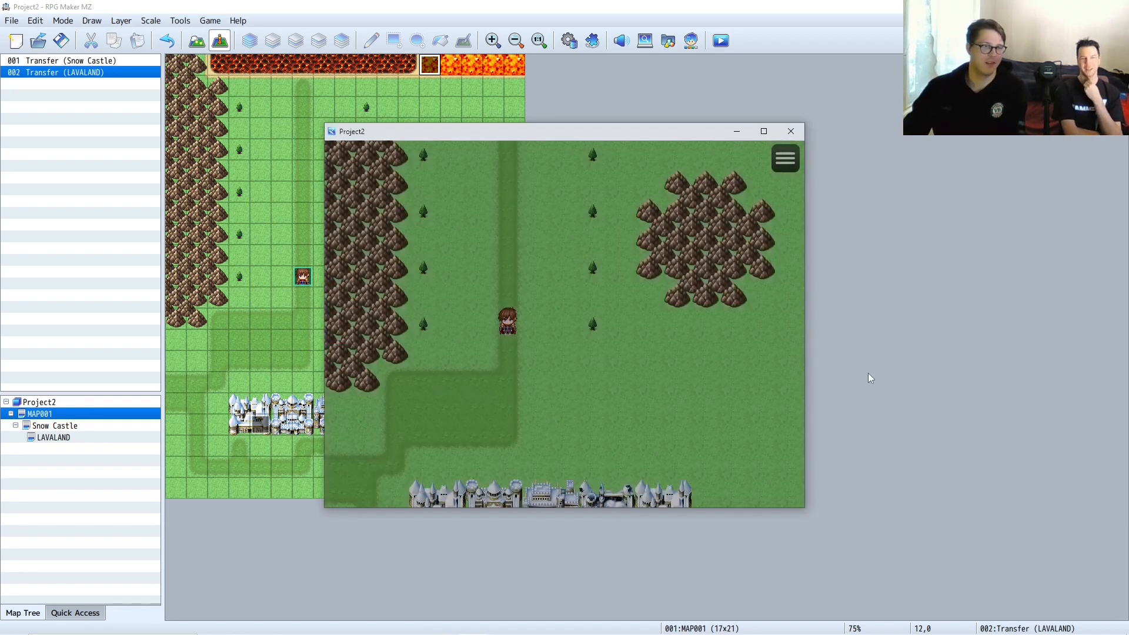
key("Up")
key("Down")
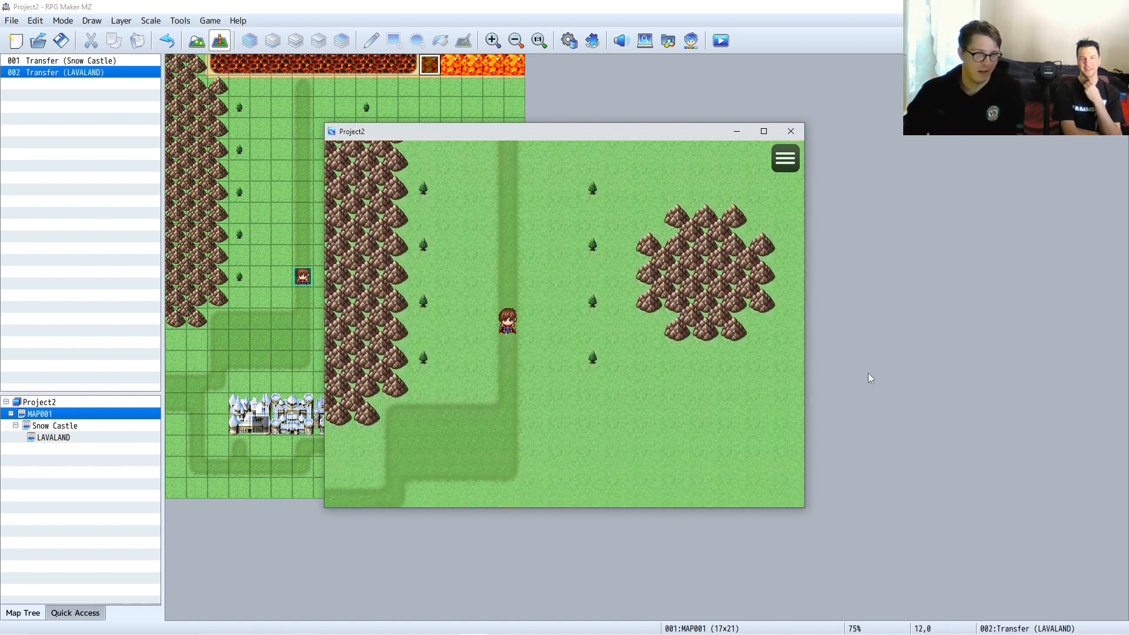
key("Up")
key("Up")
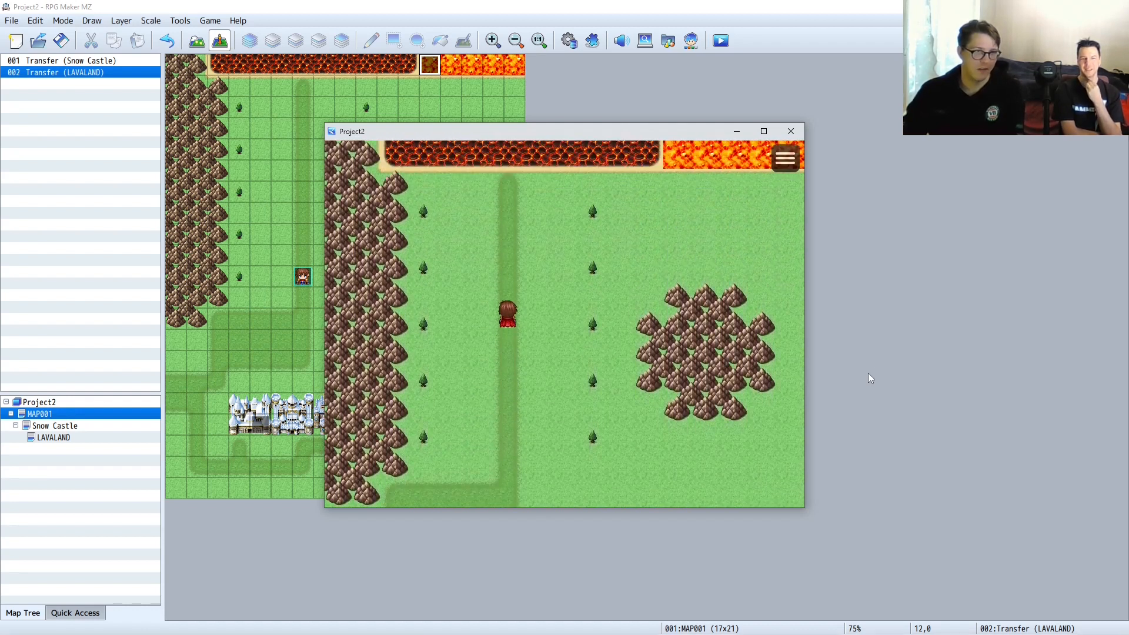
key("Up")
key("Right")
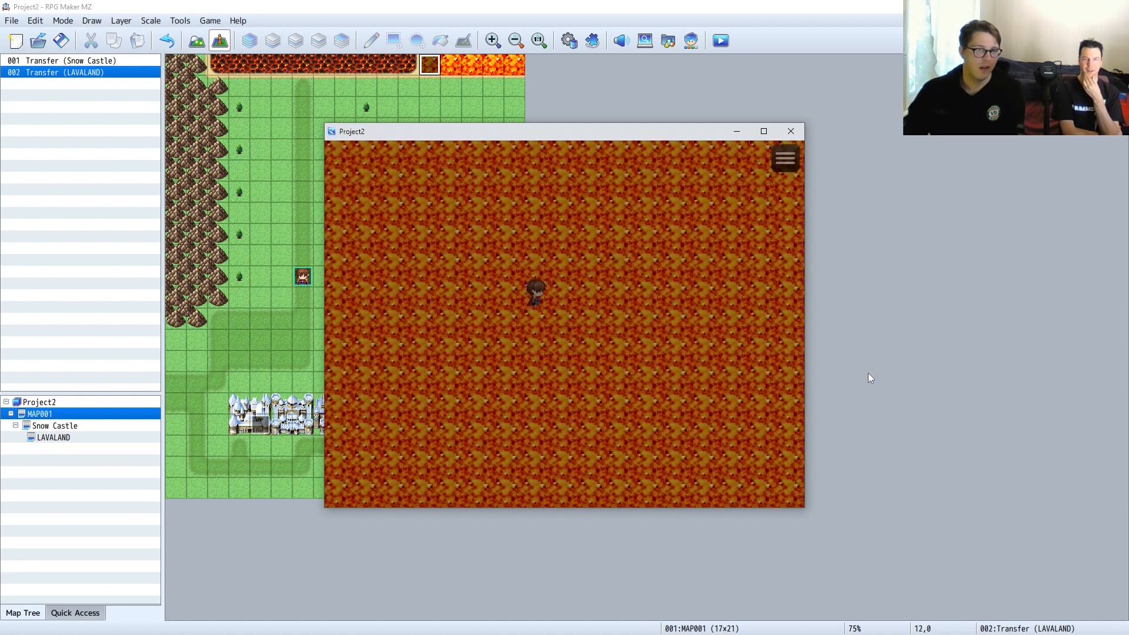
- Walk the character around LAVALAND down to the map's bottom row, and end the playtest
key("Right")
key("Down")
key("Left")
key("Down")
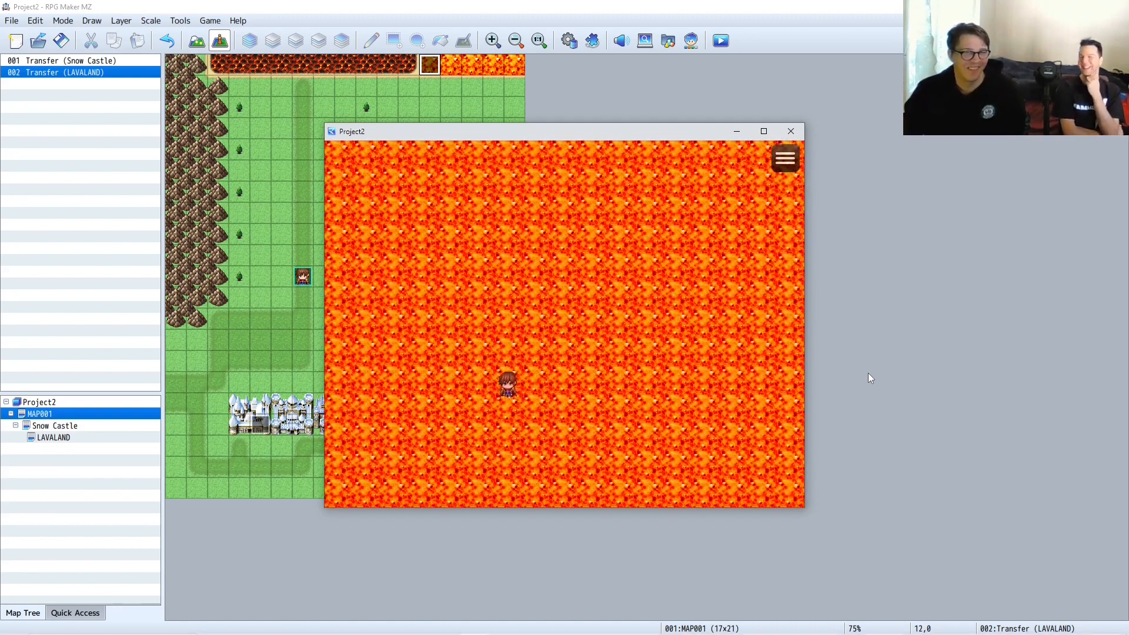
key("Right")
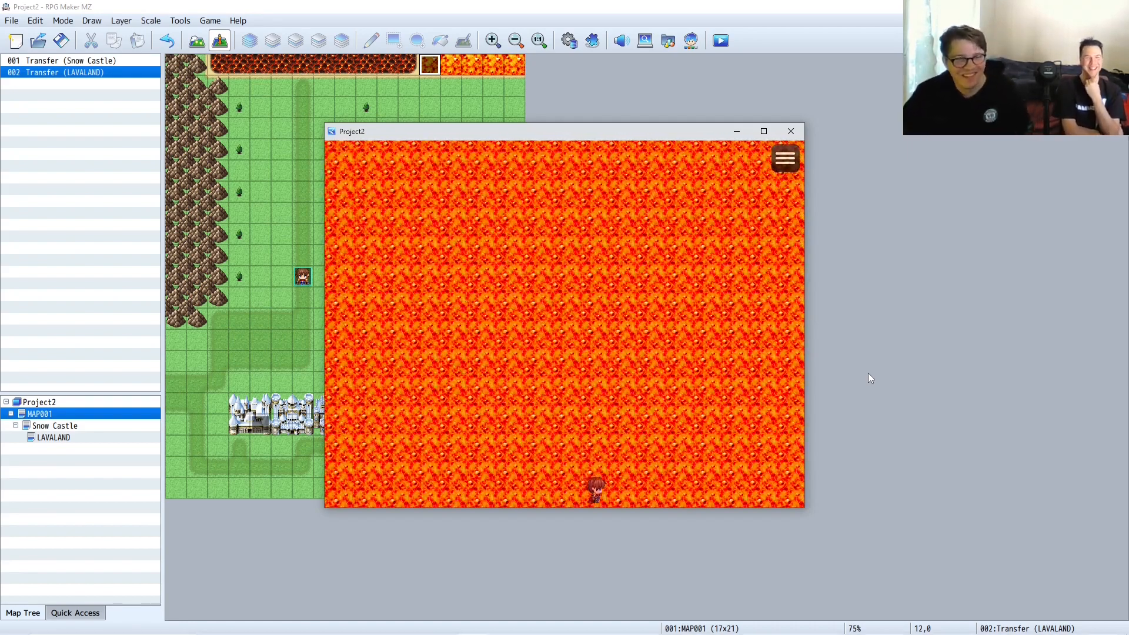
left_click(784, 158)
left_click(776, 160)
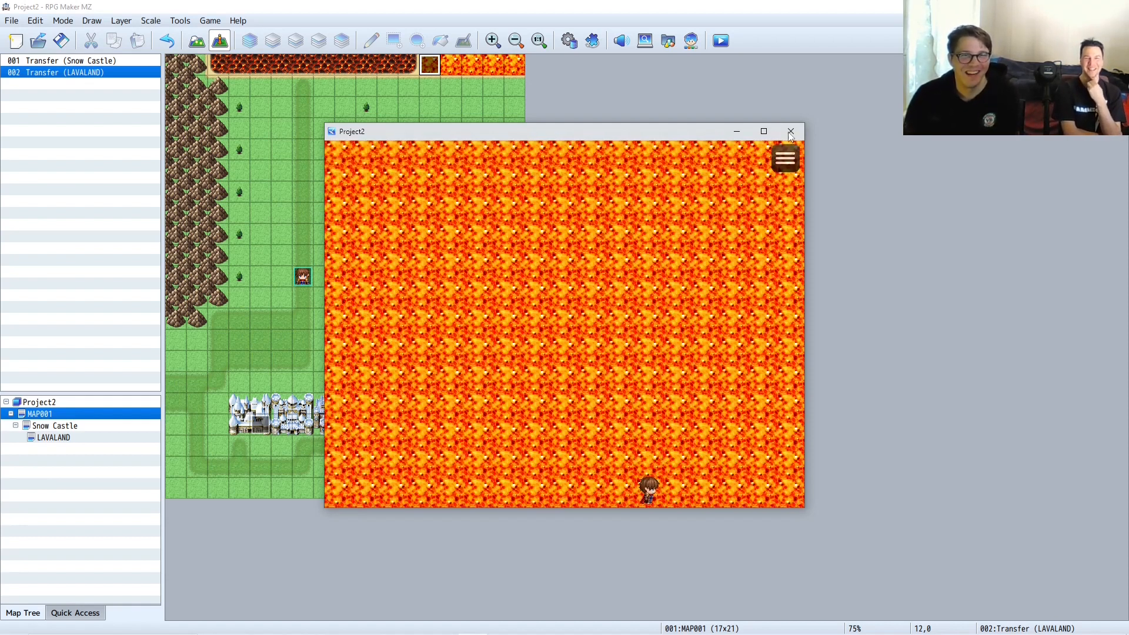
left_click(791, 132)
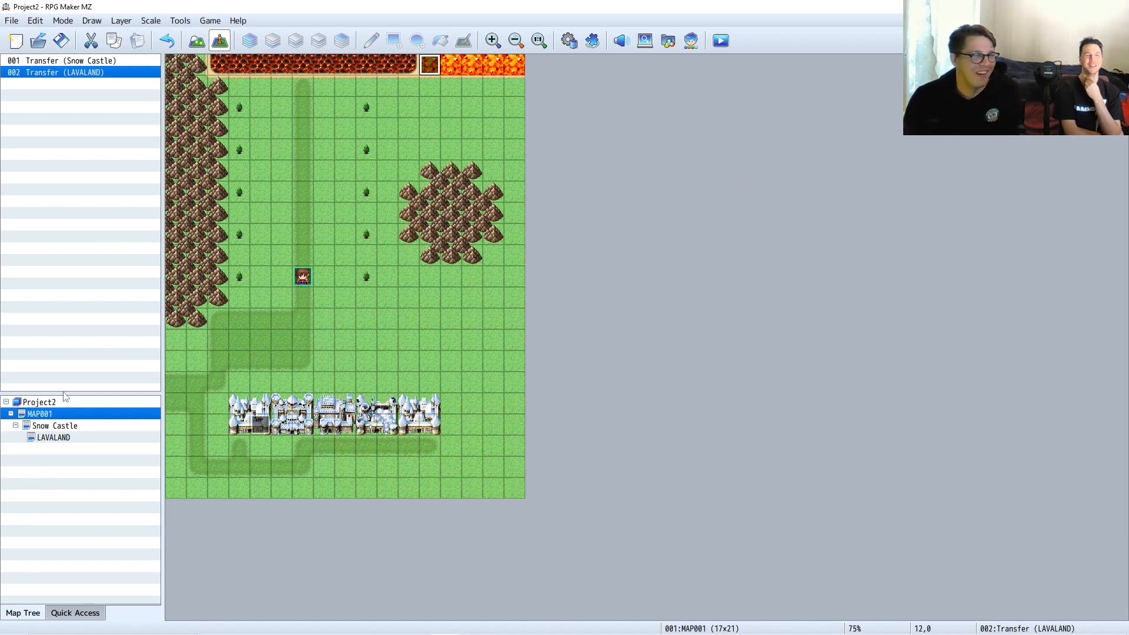
- Place a Whirlpool tile at (11,10) on the LAVALAND map
left_click(59, 438)
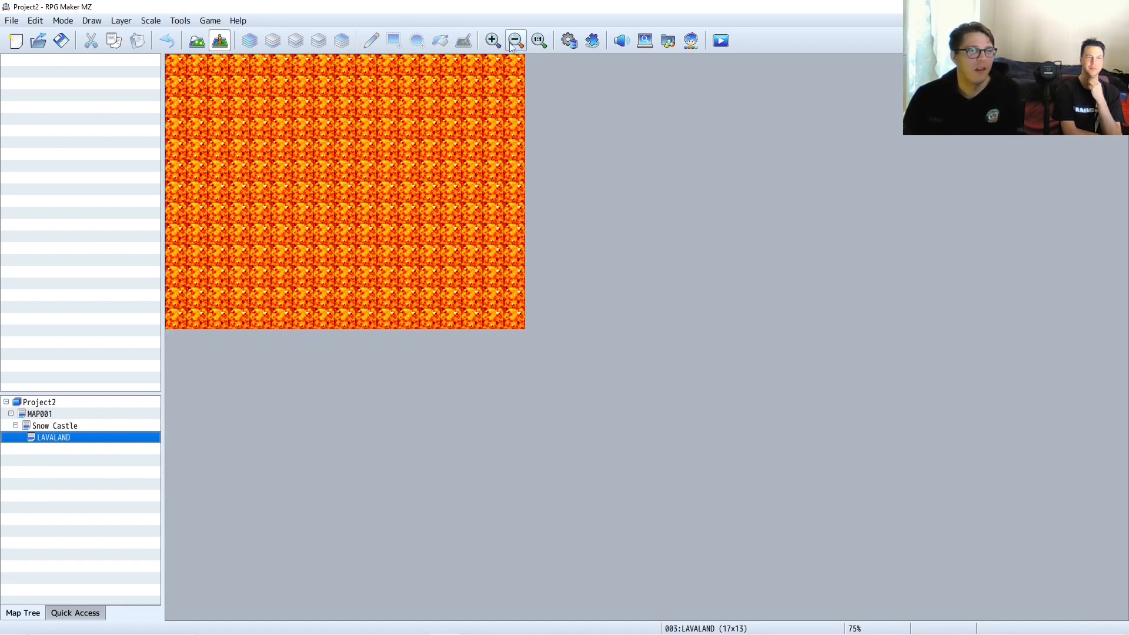
left_click(195, 41)
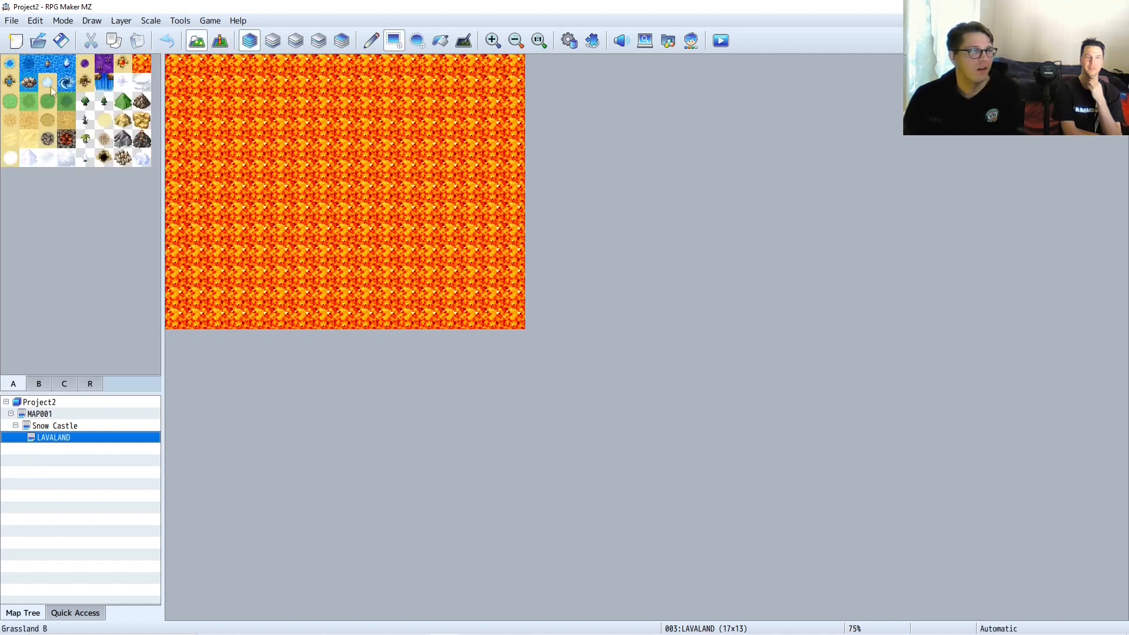
left_click(71, 85)
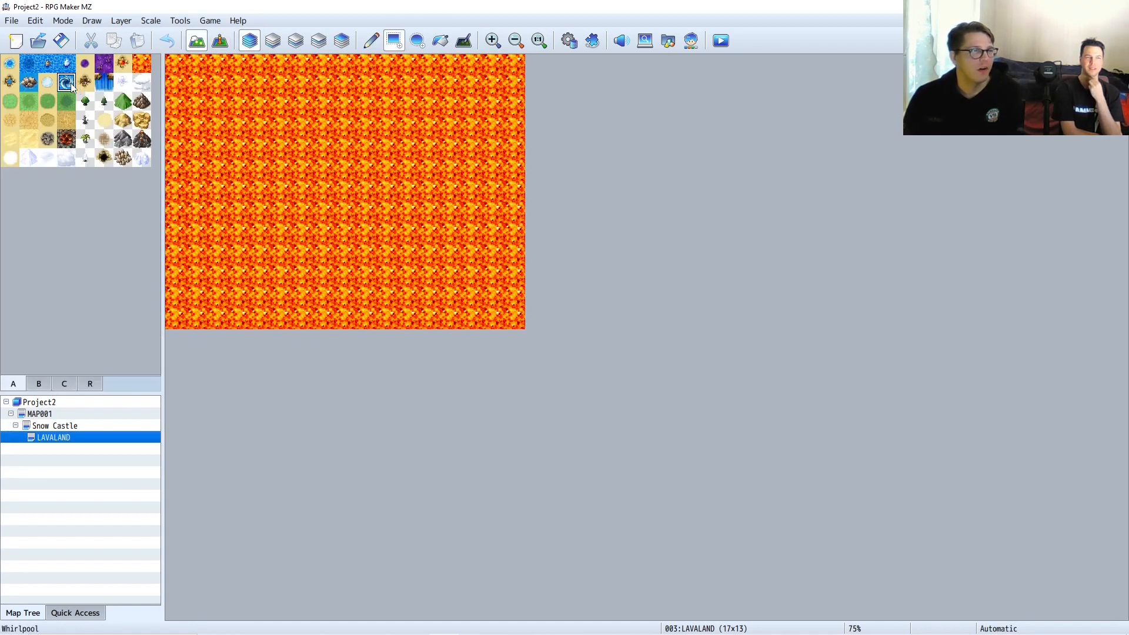
- Create a transfer event on LAVALAND's Whirlpool tile at (11,10) leading to MAP001 (12,2) with direction Retain
left_click(219, 41)
right_click(410, 285)
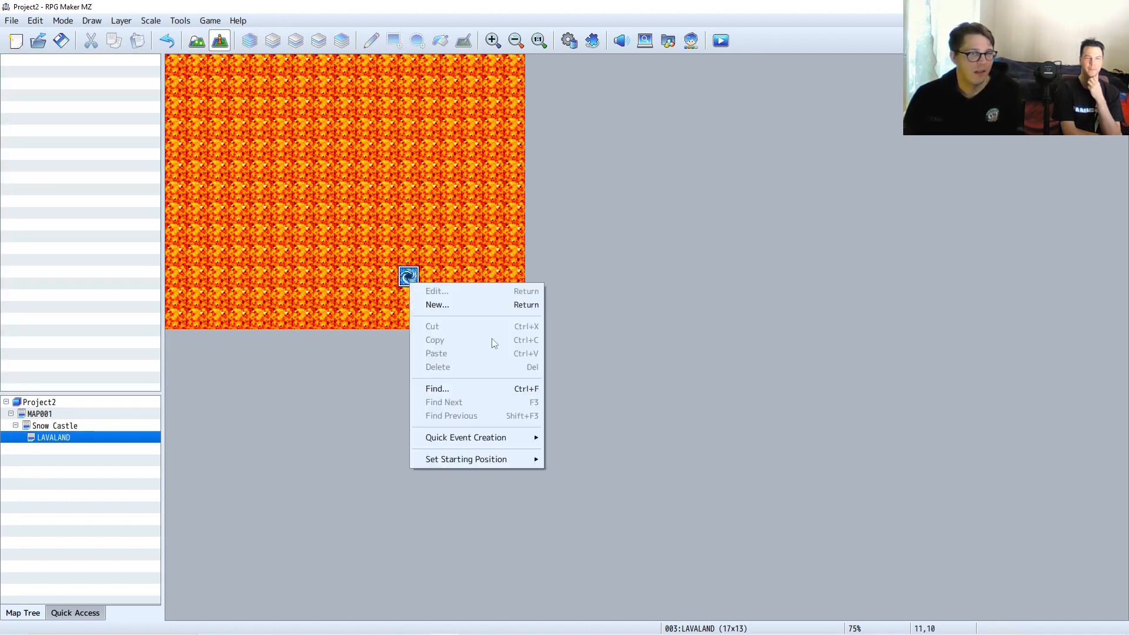
mouse_move(482, 441)
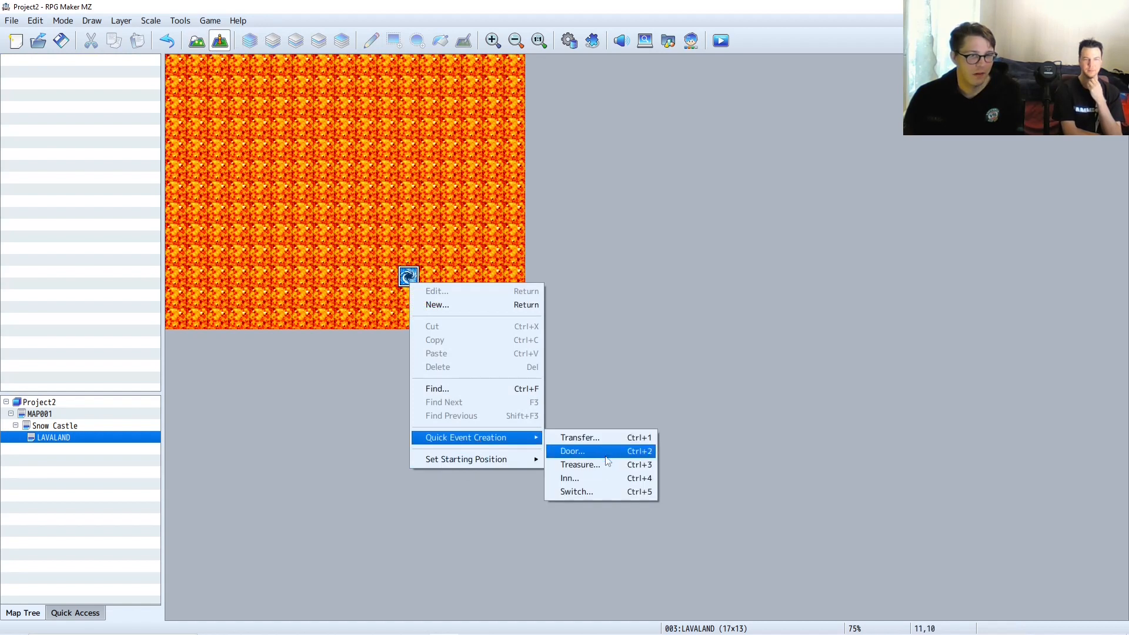
left_click(600, 437)
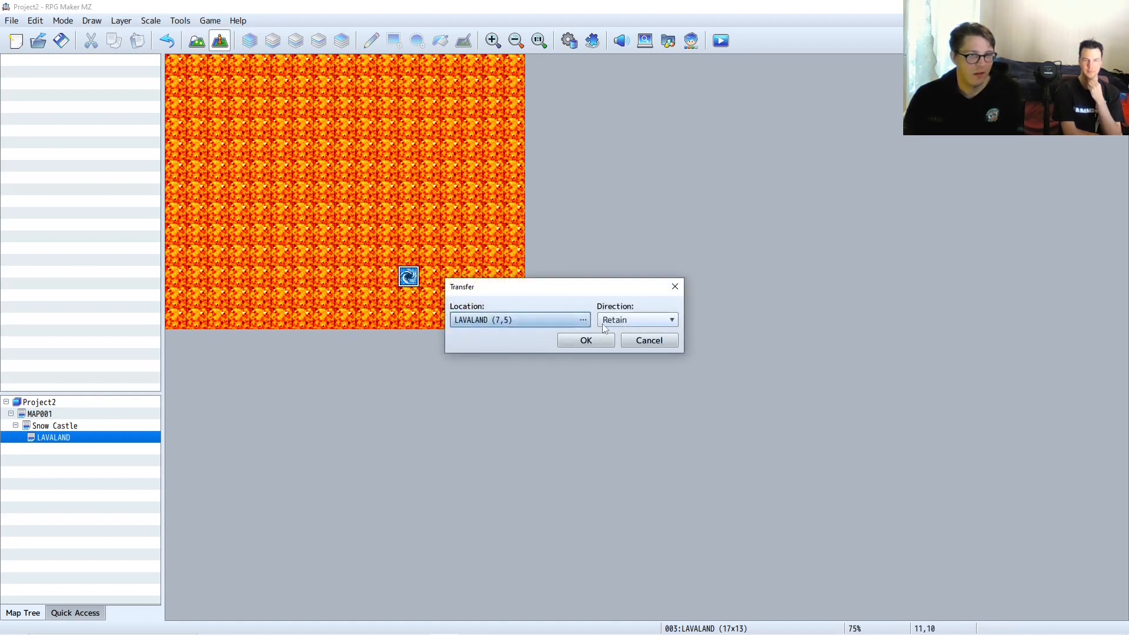
left_click(529, 320)
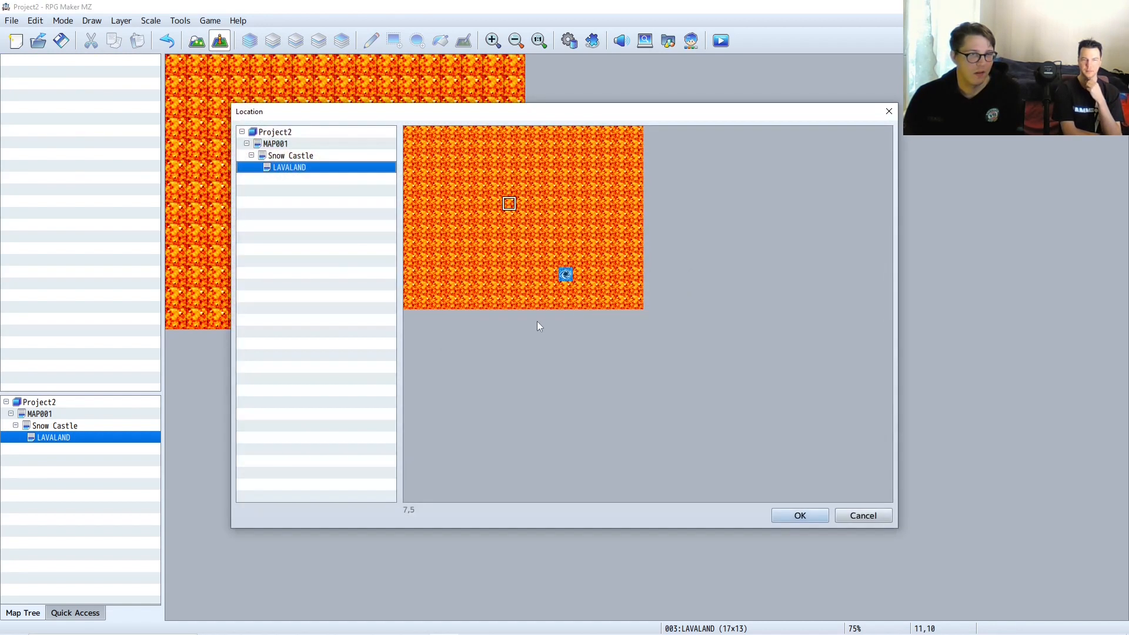
left_click(285, 144)
left_click(307, 169)
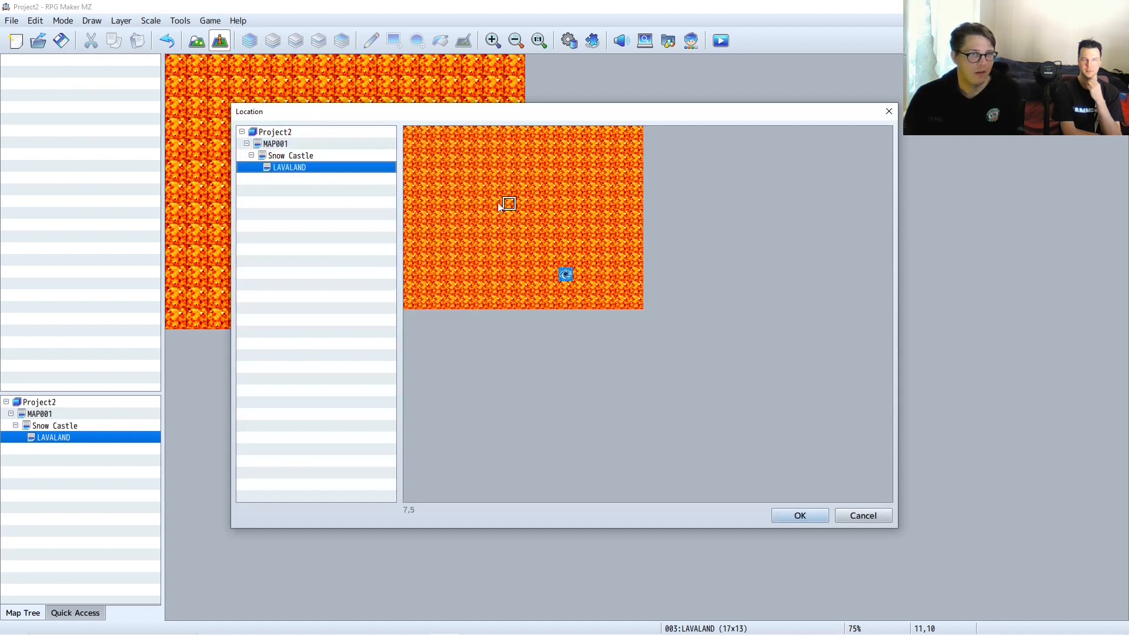
left_click(288, 133)
left_click(299, 144)
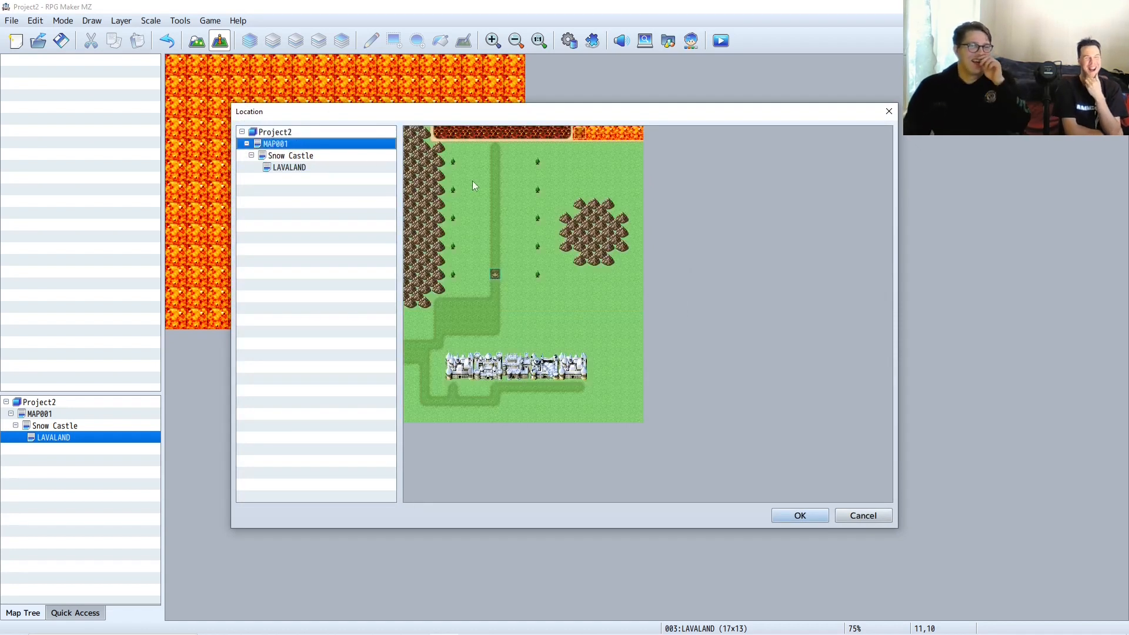
left_click(579, 161)
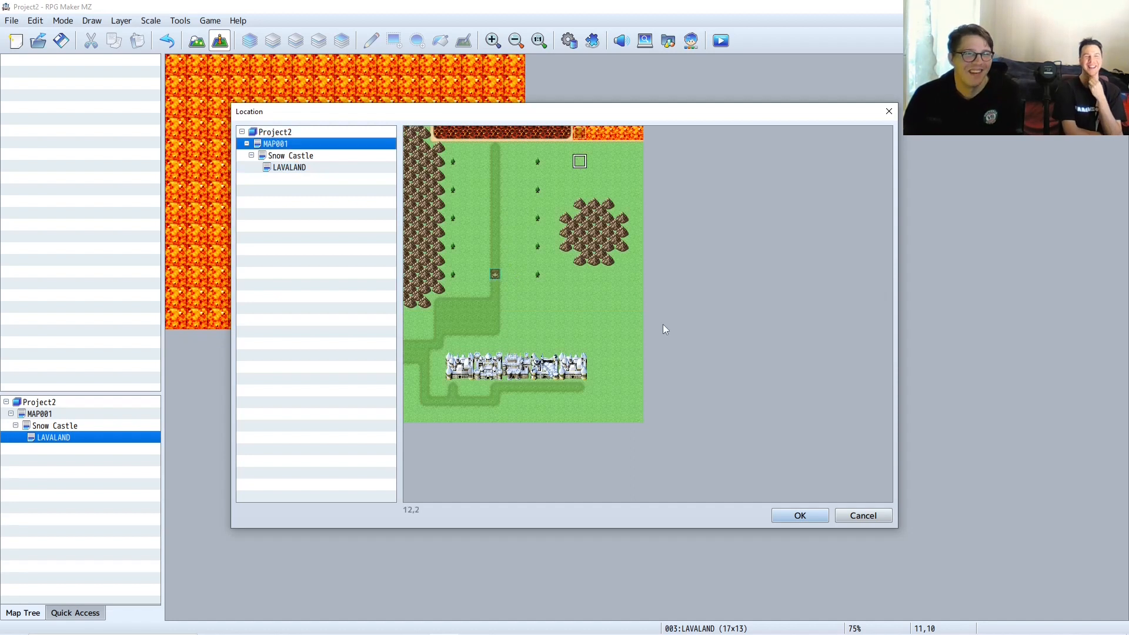
left_click(801, 521)
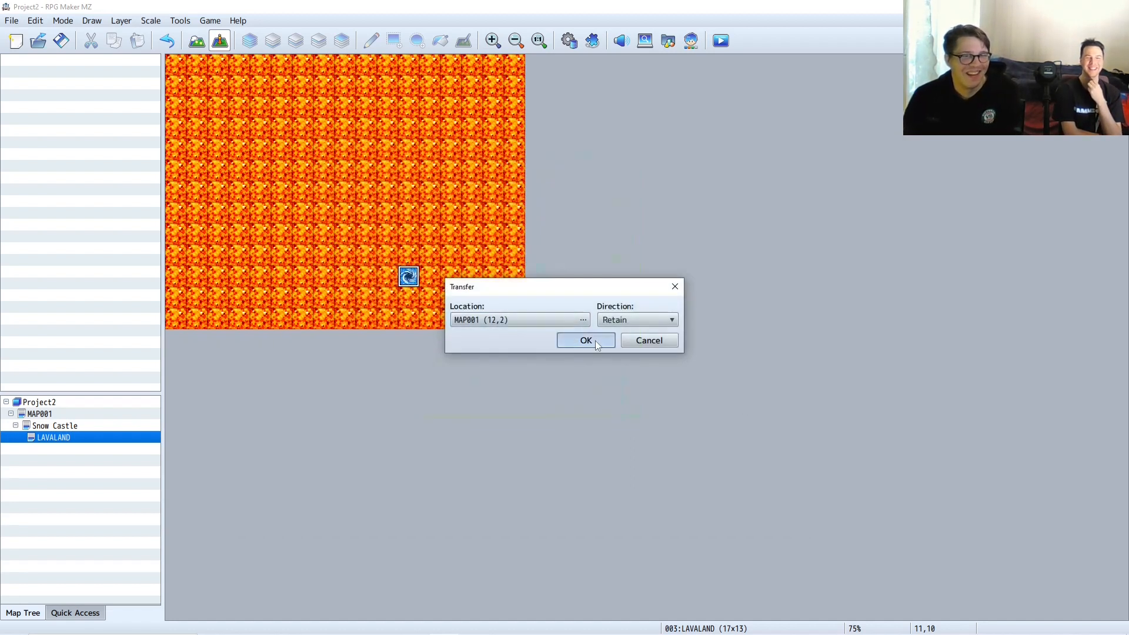
left_click(594, 340)
- Save the project, start a new game in a playtest, and walk the character up onto the lava transfer tile
left_click(719, 43)
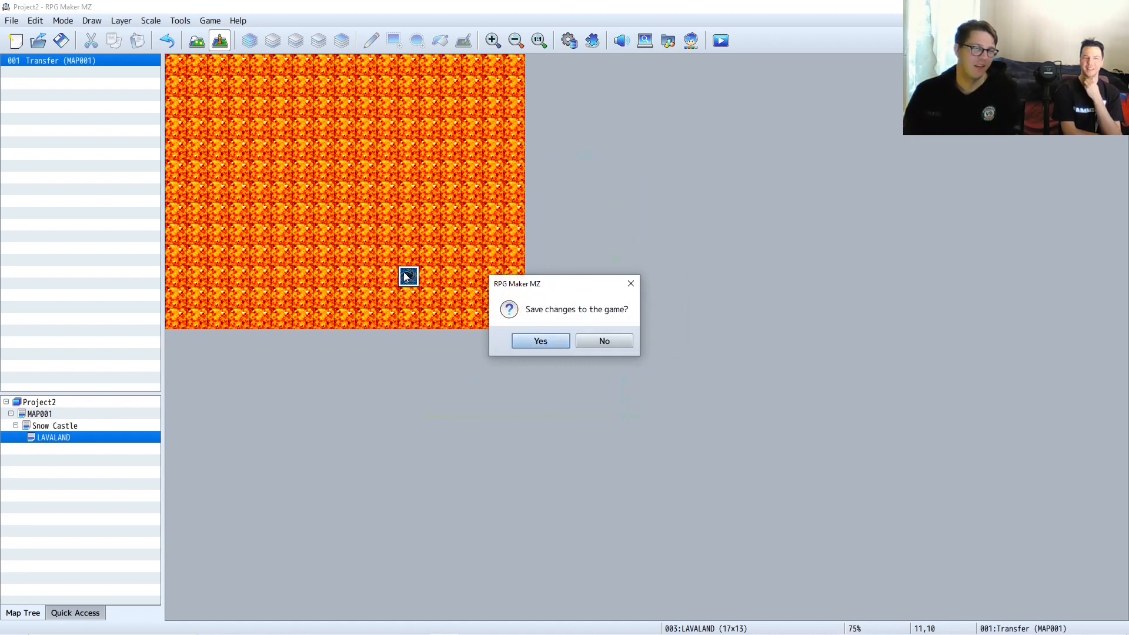
left_click(541, 342)
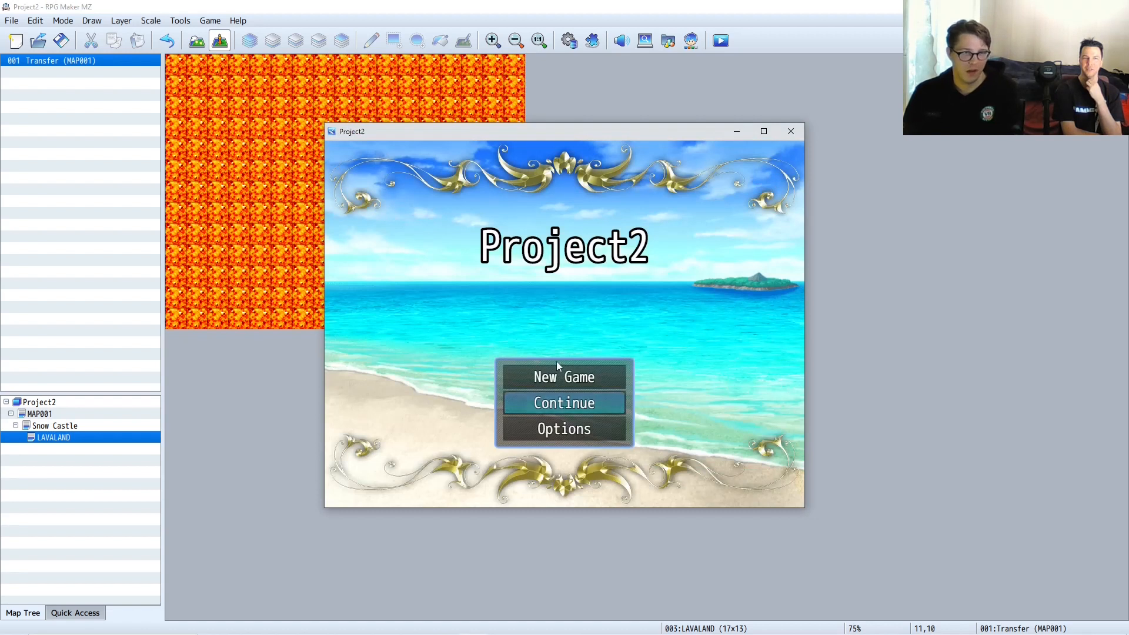
left_click(559, 380)
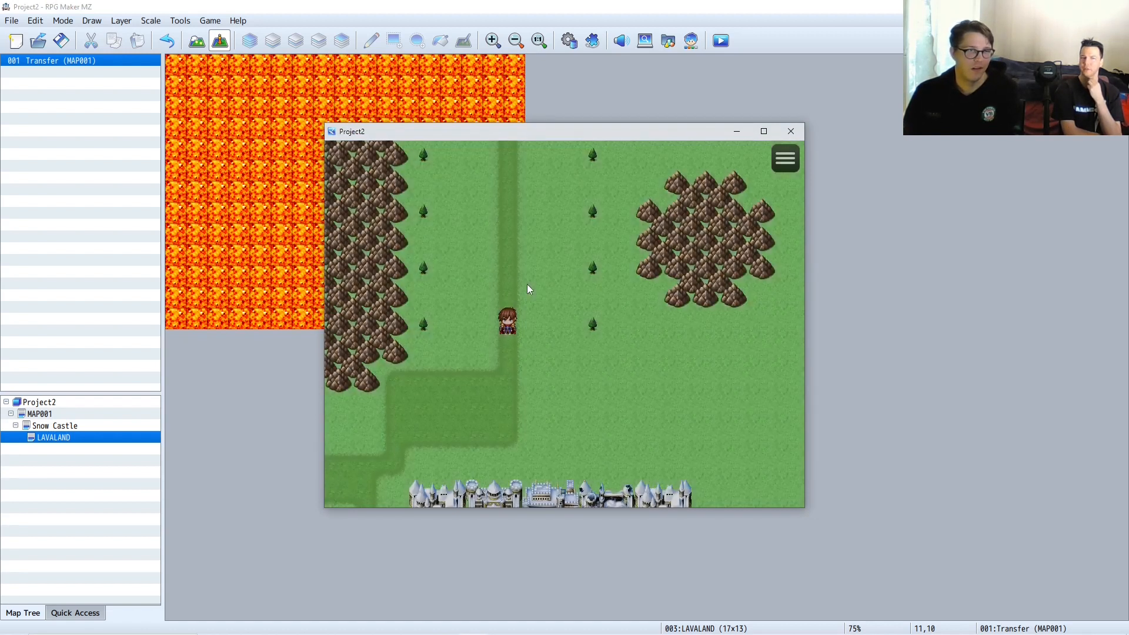
key("Up")
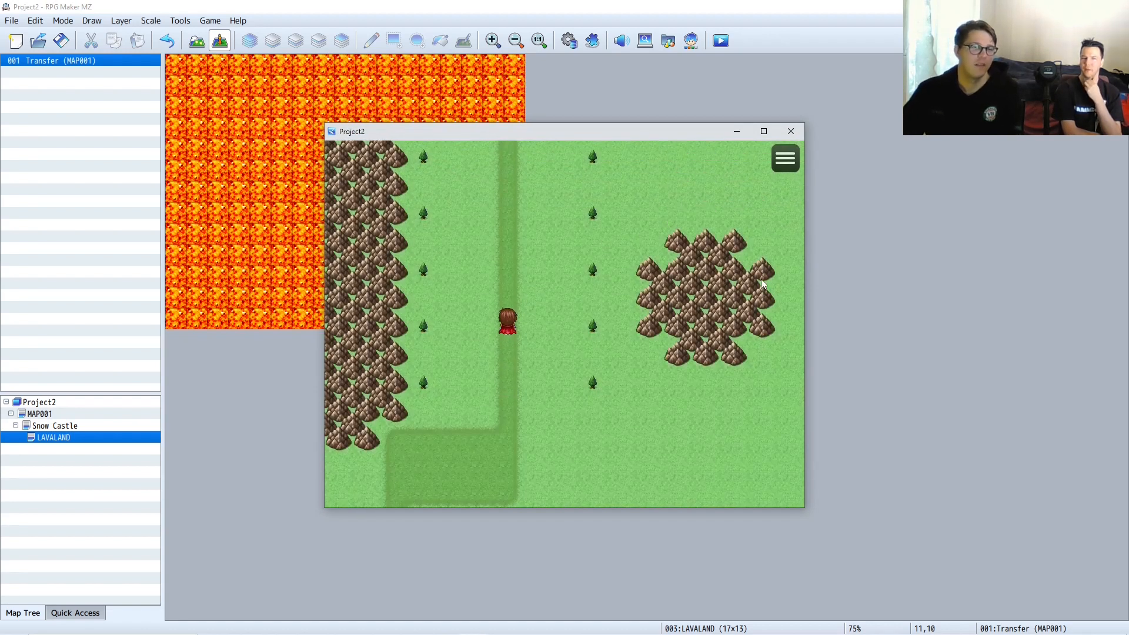
key("Right")
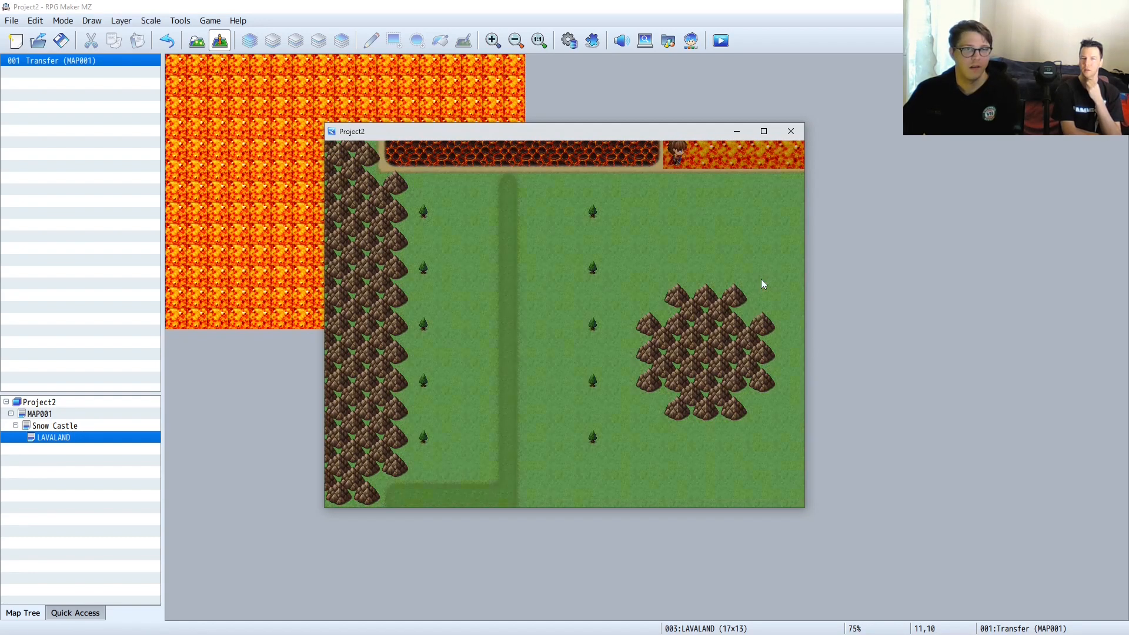
- Walk the character around the whirlpool in LAVALAND, trying to enter it from several sides, and end the playtest
key("Right")
key("Down")
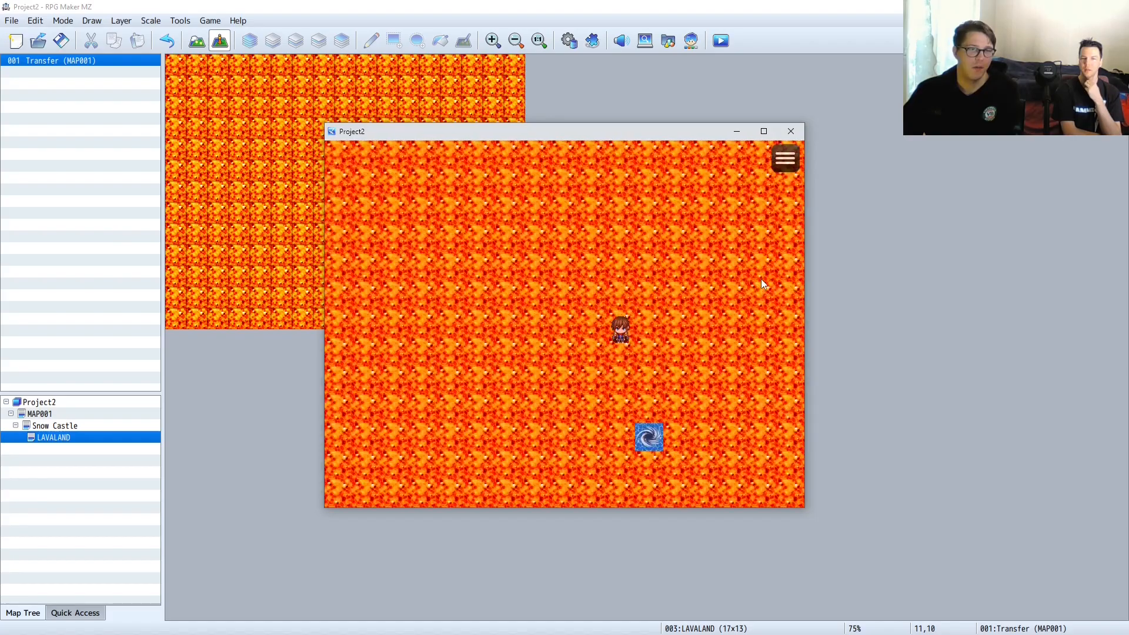
key("Down")
key("Left")
key("Up")
key("Right")
key("Down")
key("Left")
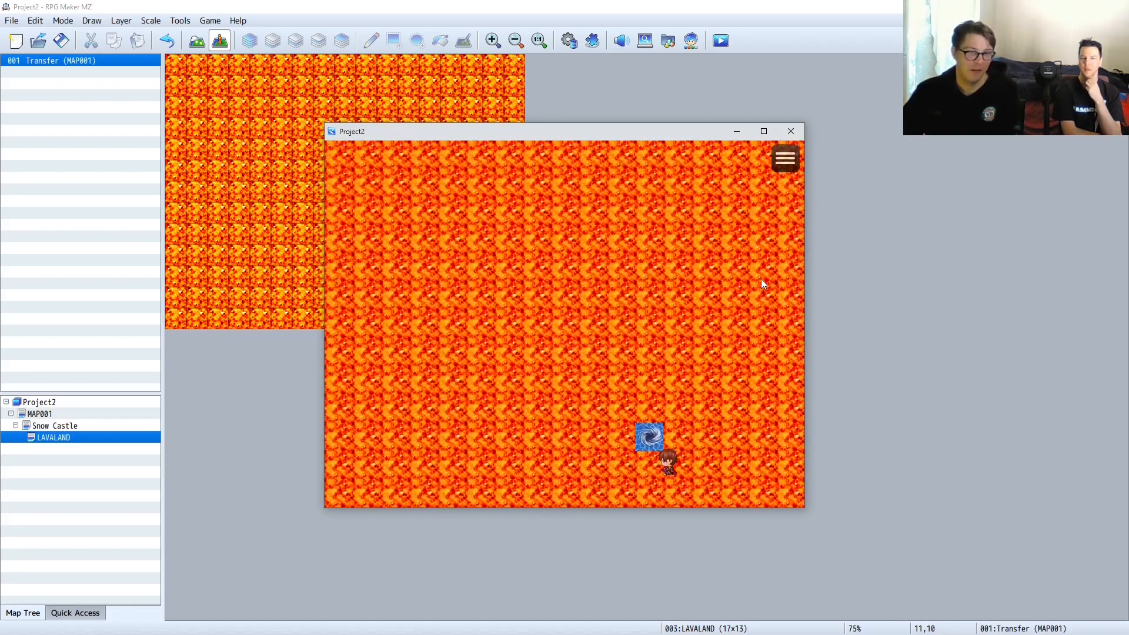
key("Up")
key("Right")
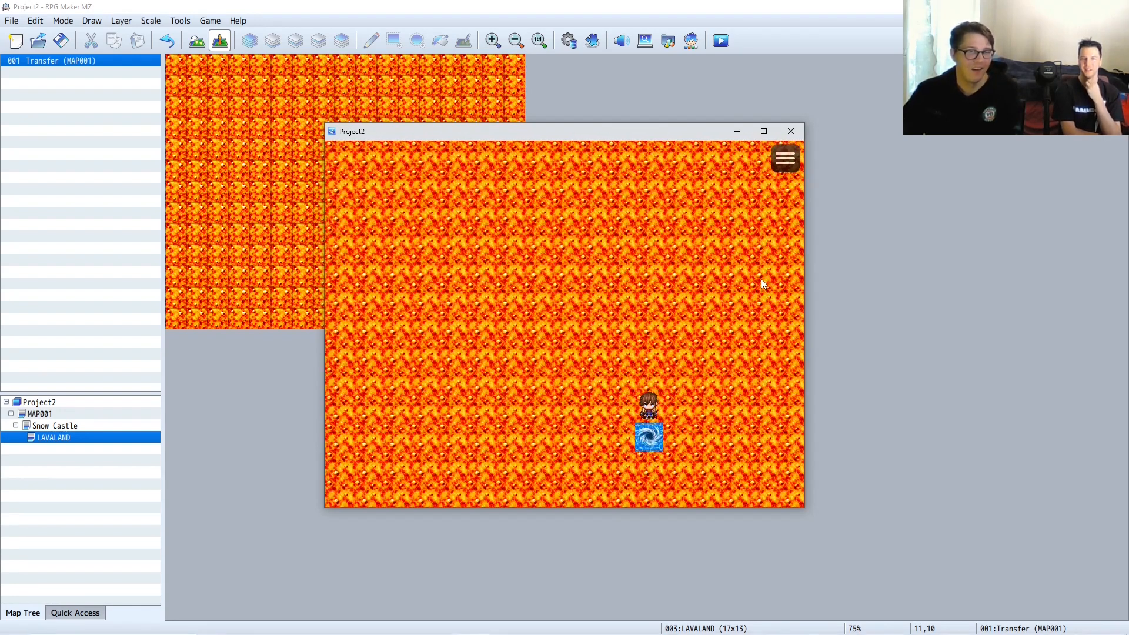
key("Left")
key("Down")
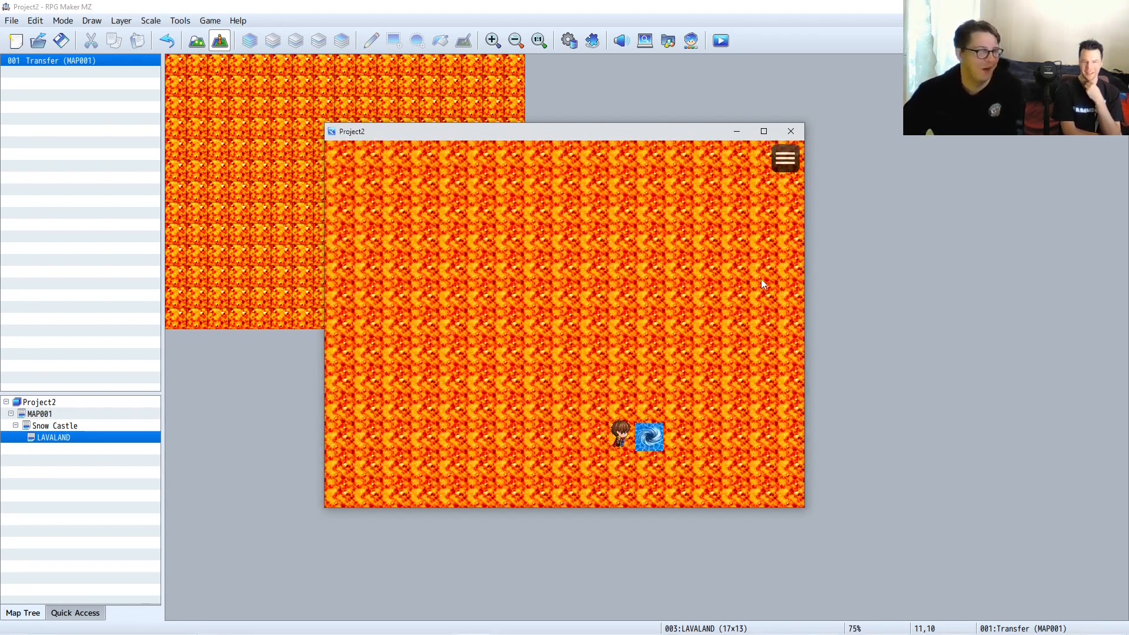
key("Right")
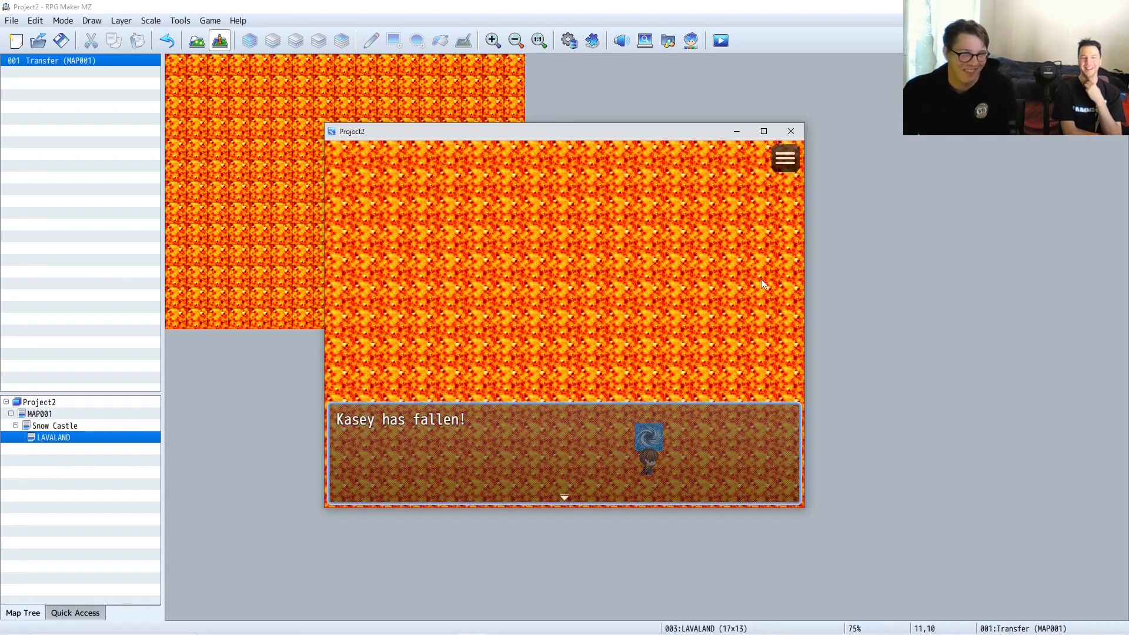
left_click(786, 159)
left_click(772, 159)
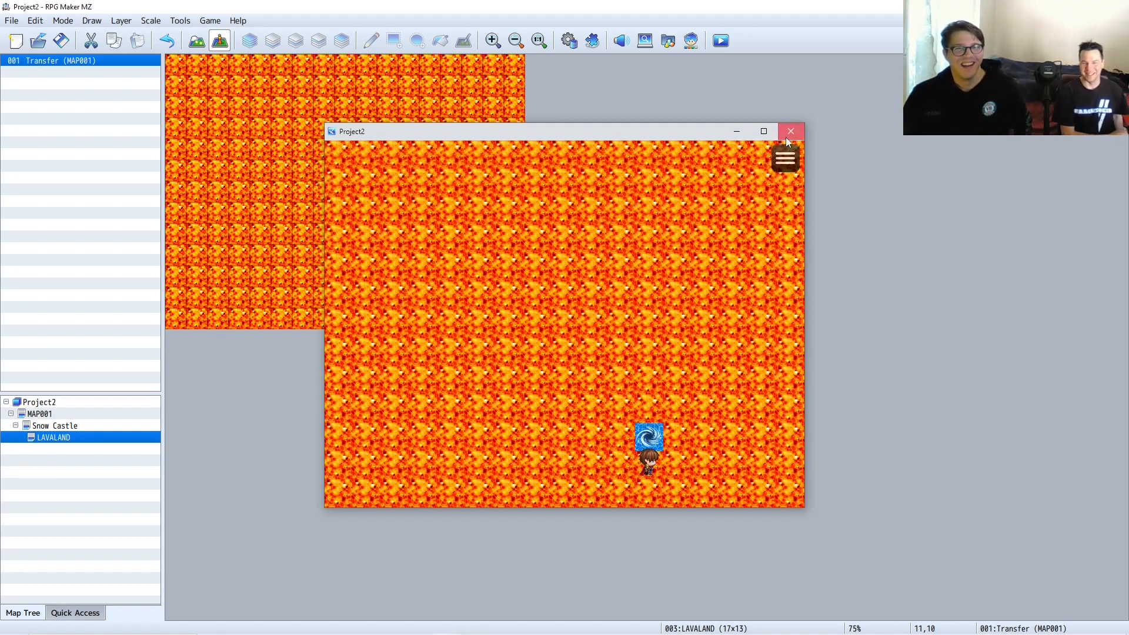
left_click(791, 131)
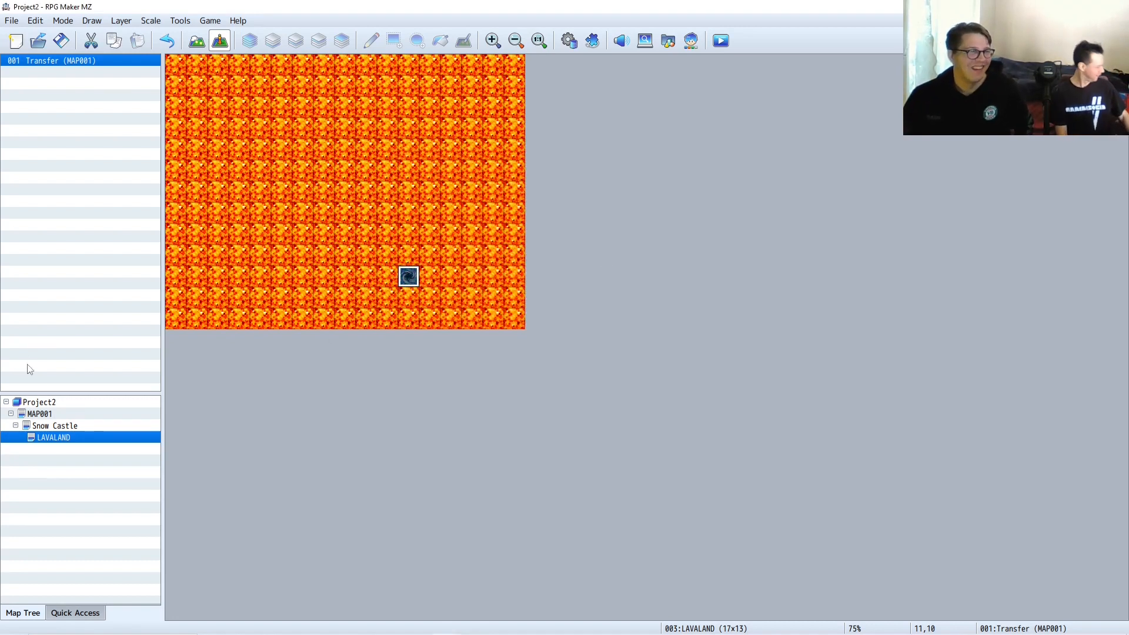
left_click(63, 428)
left_click(63, 437)
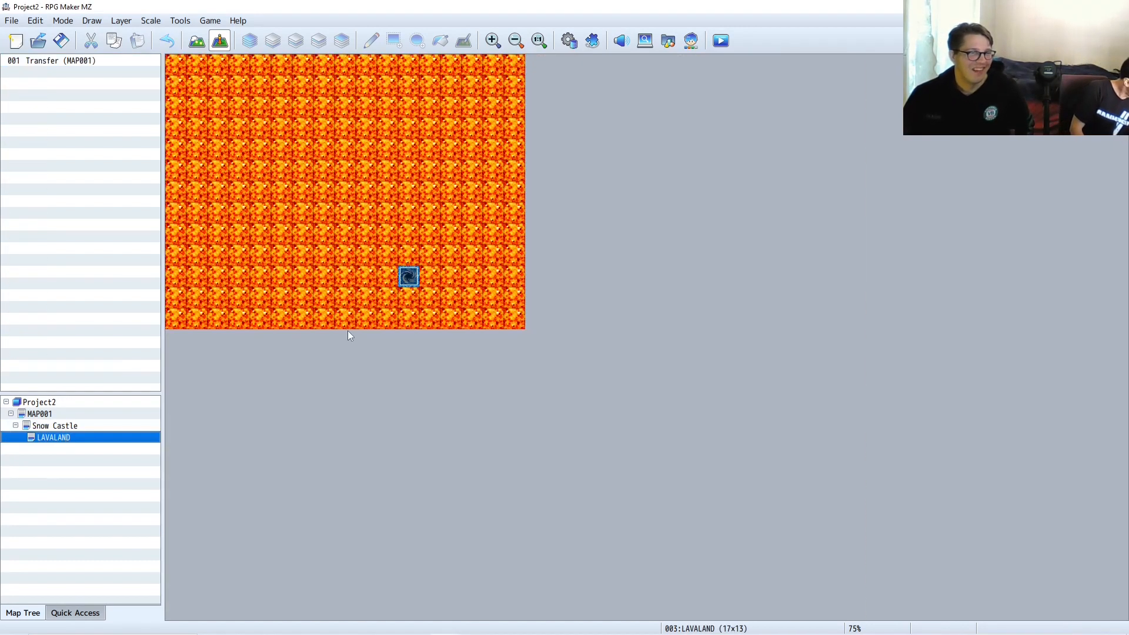
left_click(416, 275)
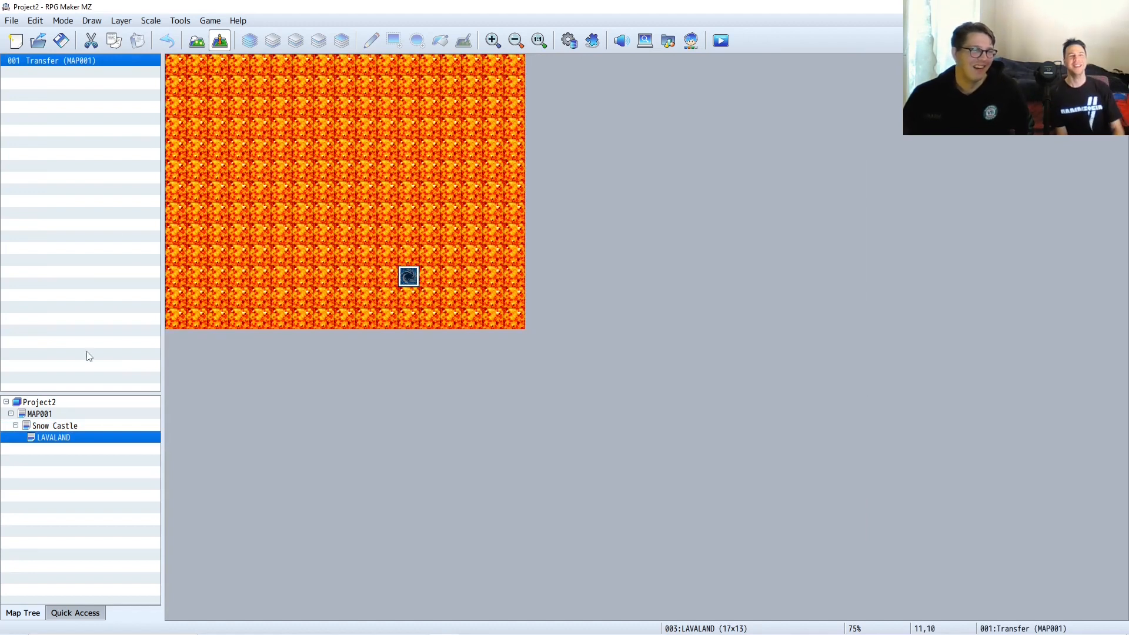
right_click(408, 281)
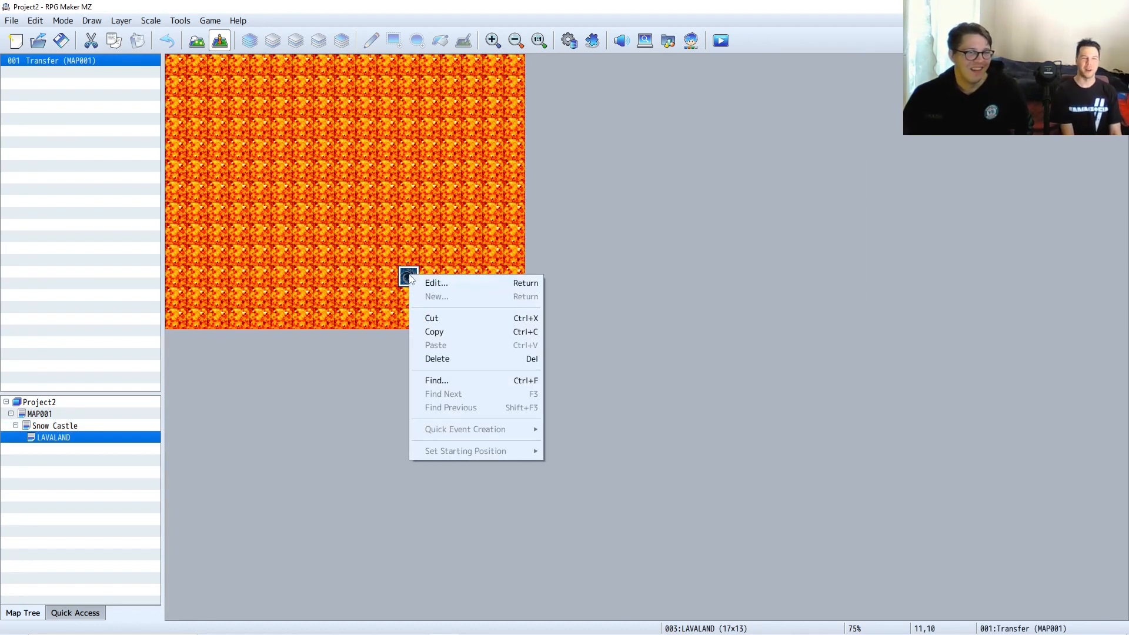
left_click(675, 320)
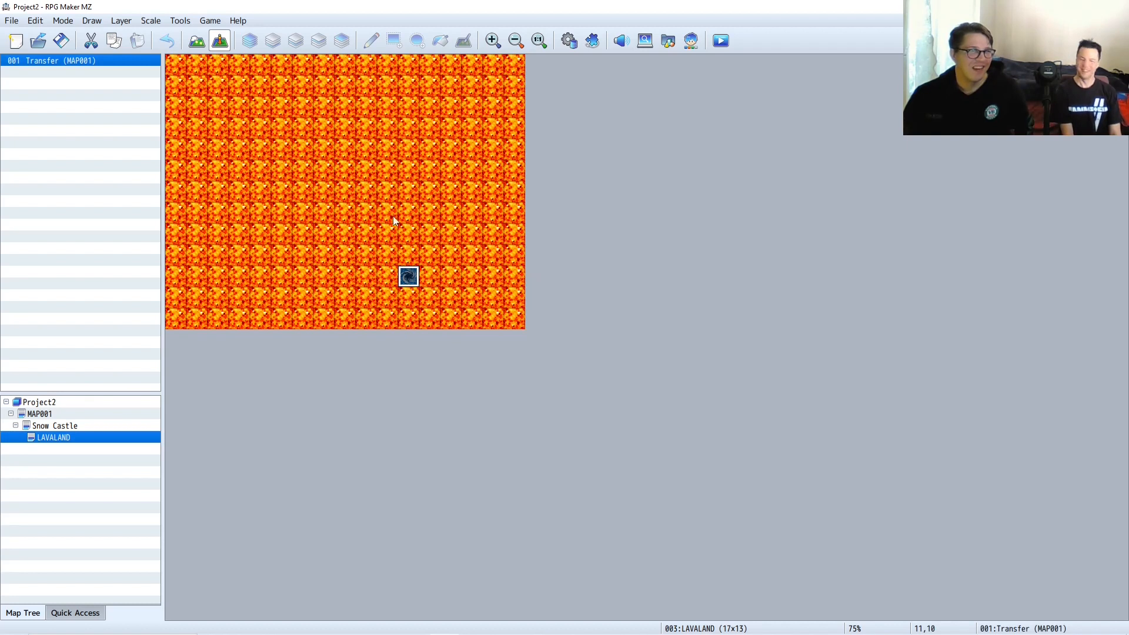
- In the Overworld tileset, enable the Bush flag for the Whirlpool tile, make it passable, and apply the database changes
left_click(570, 41)
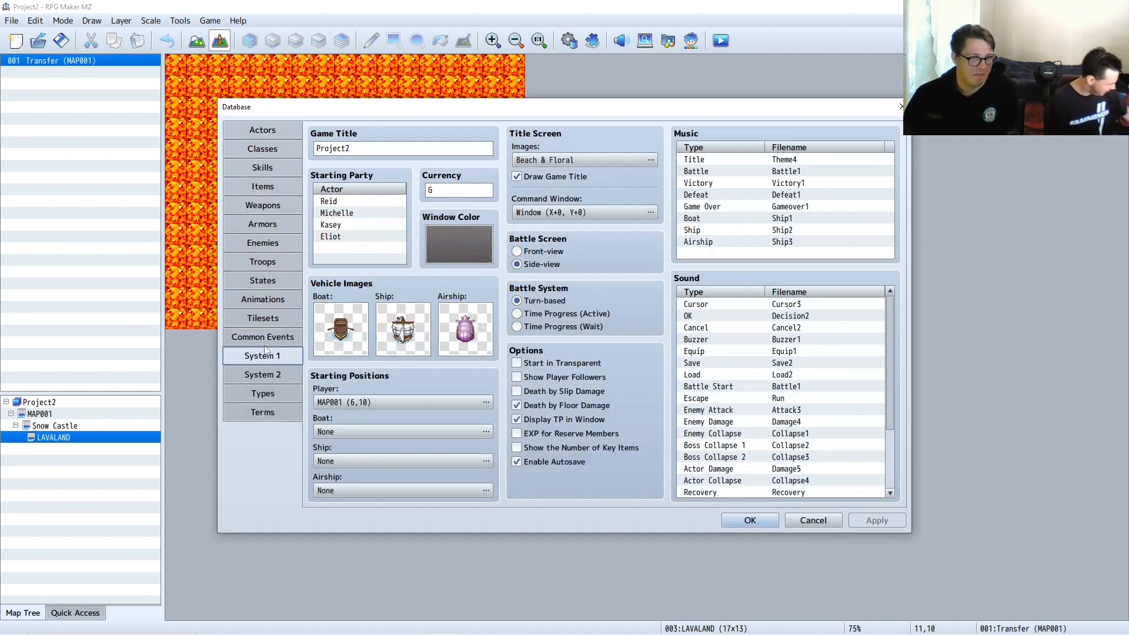
left_click(263, 317)
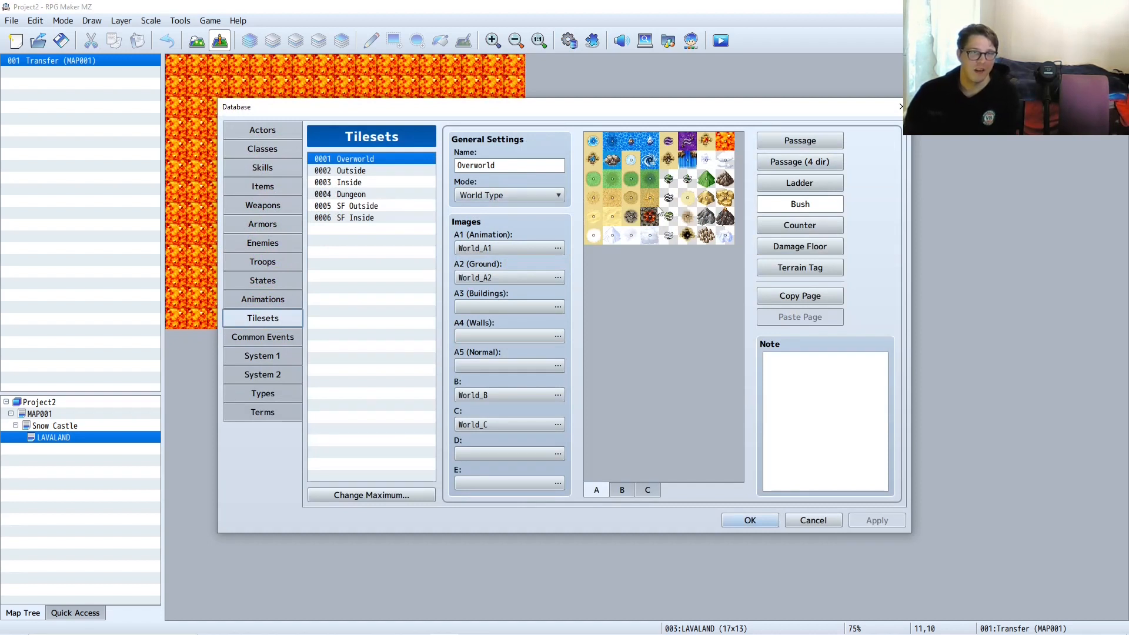
left_click(651, 161)
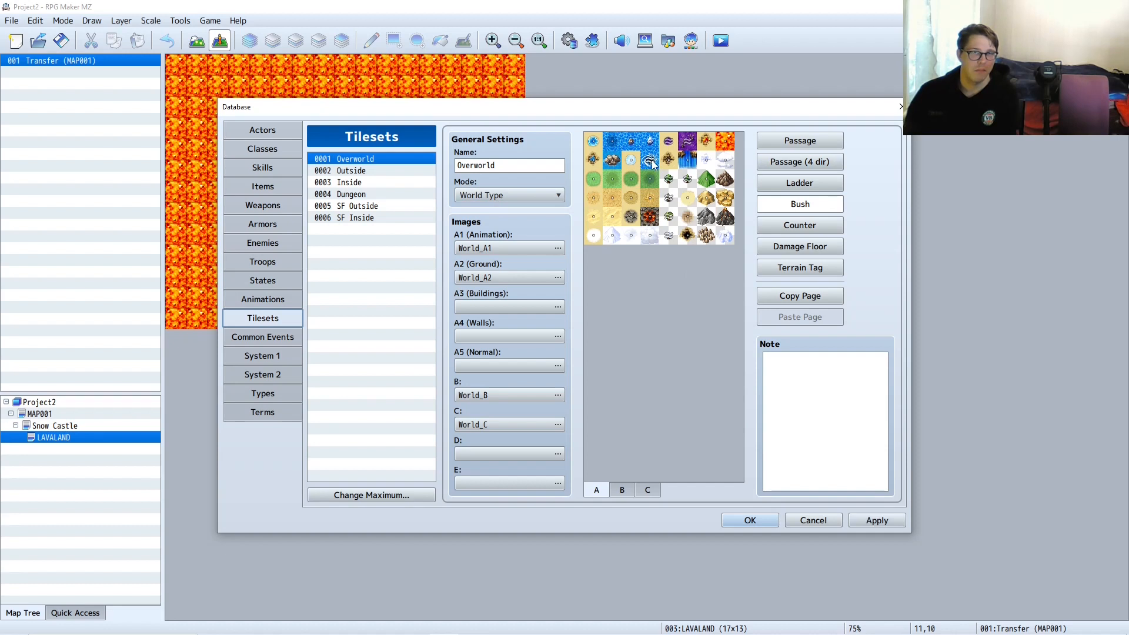
left_click(800, 140)
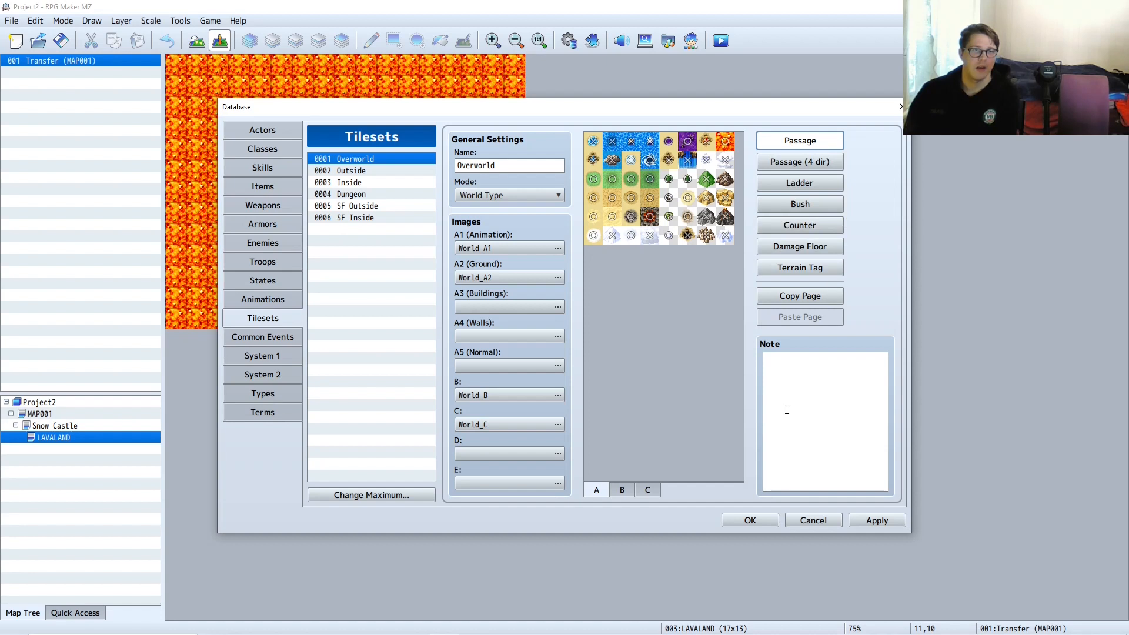
left_click(877, 517)
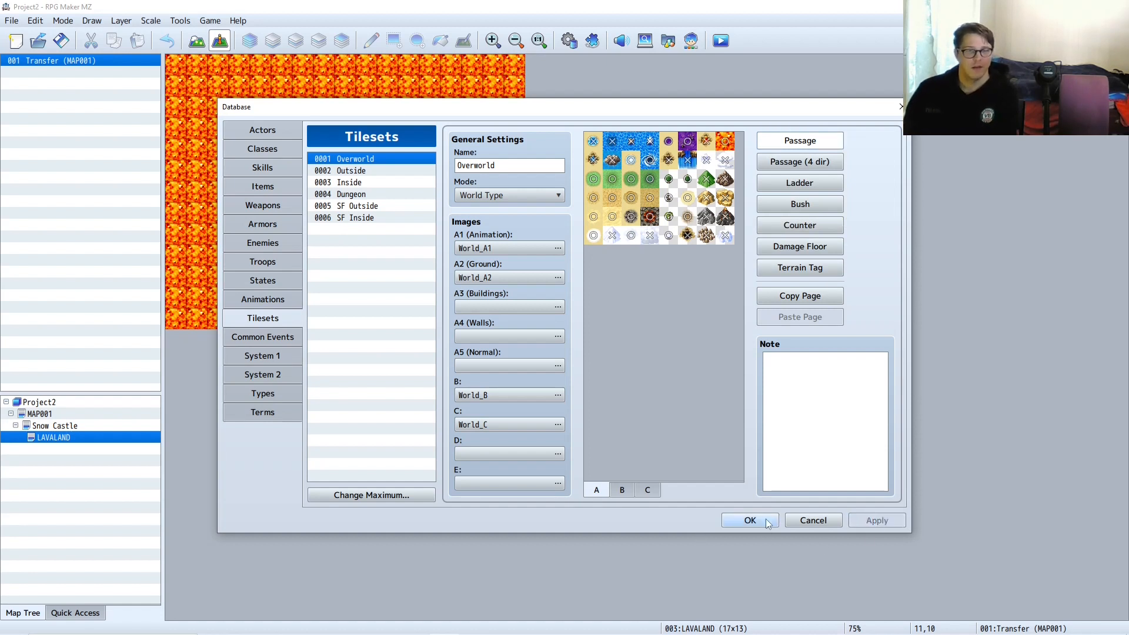
left_click(748, 520)
- Save the changes and playtest a new game again, walking the character through the lava transfer tile into LAVALAND
left_click(721, 41)
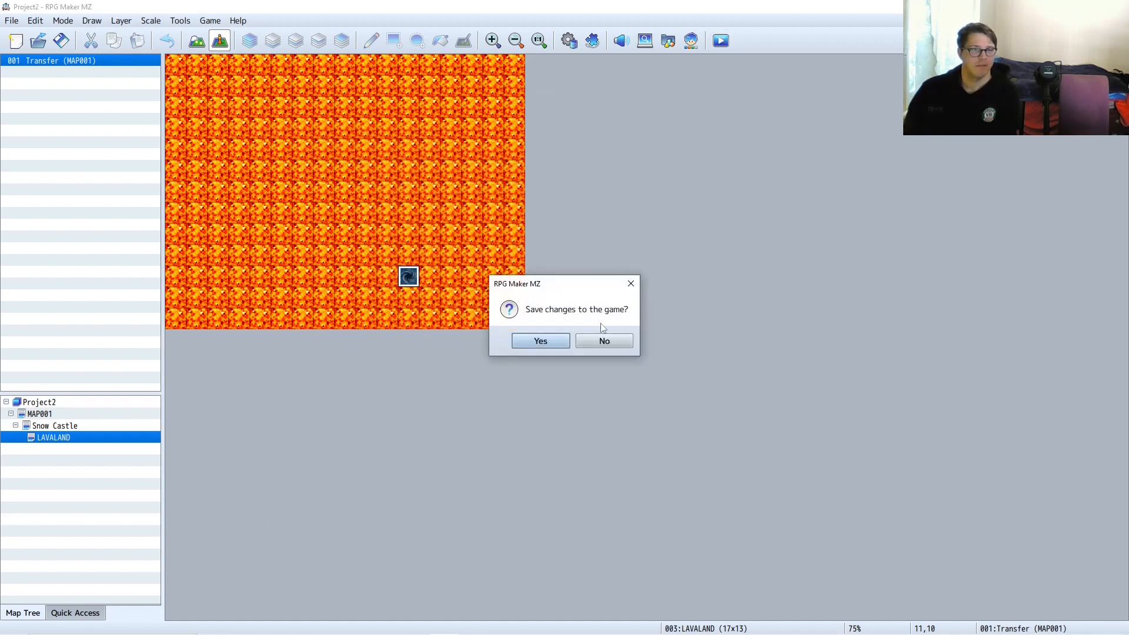
left_click(537, 340)
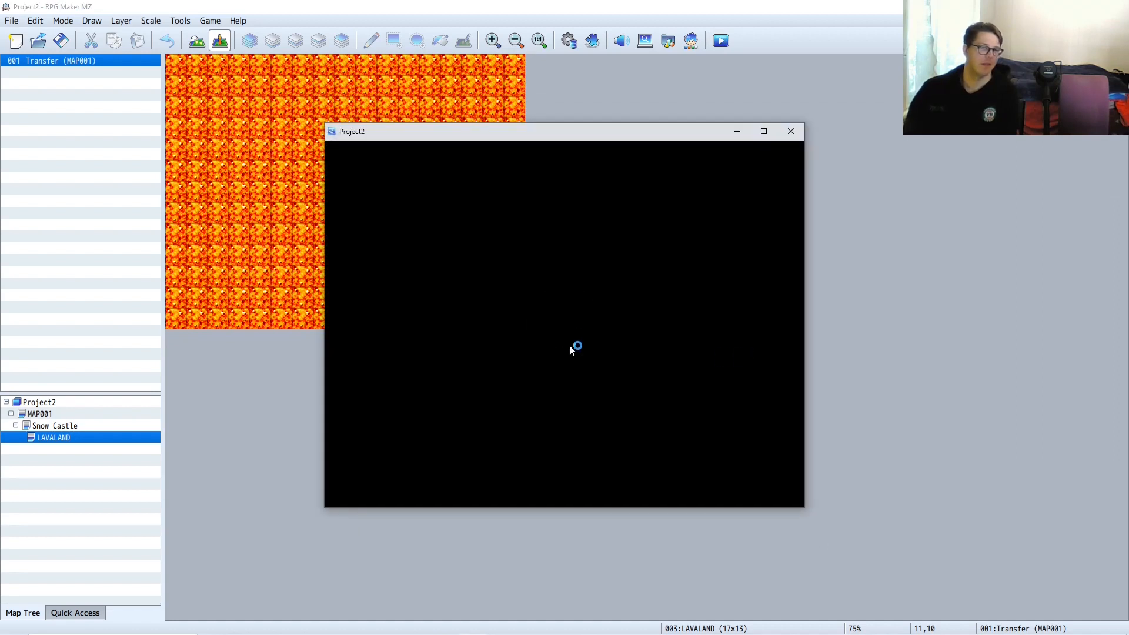
left_click(566, 379)
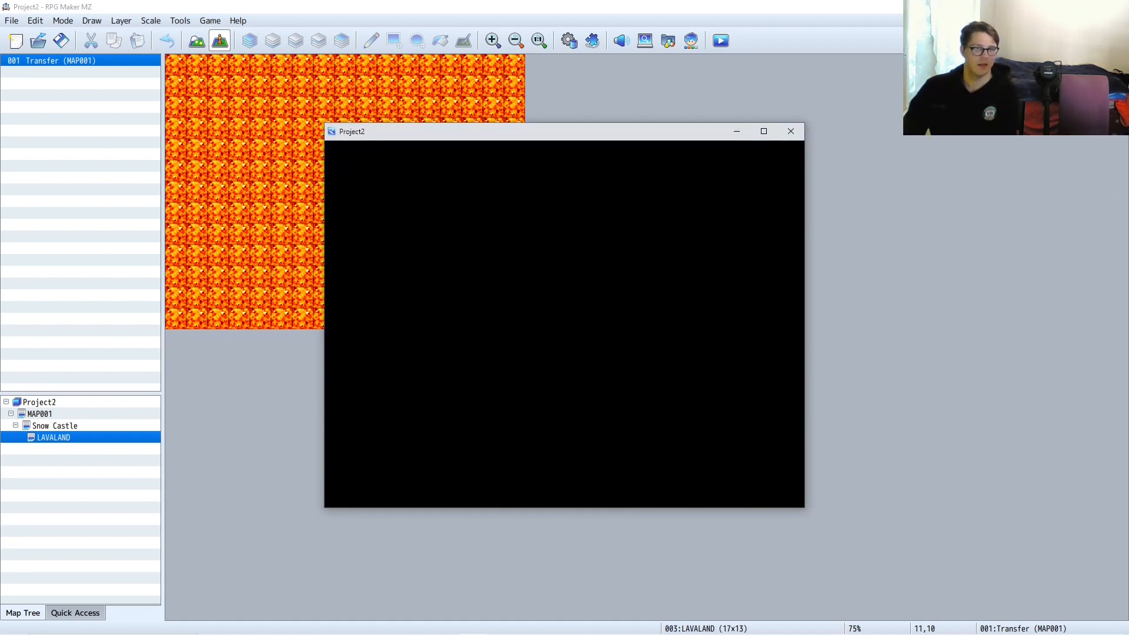
key("Up")
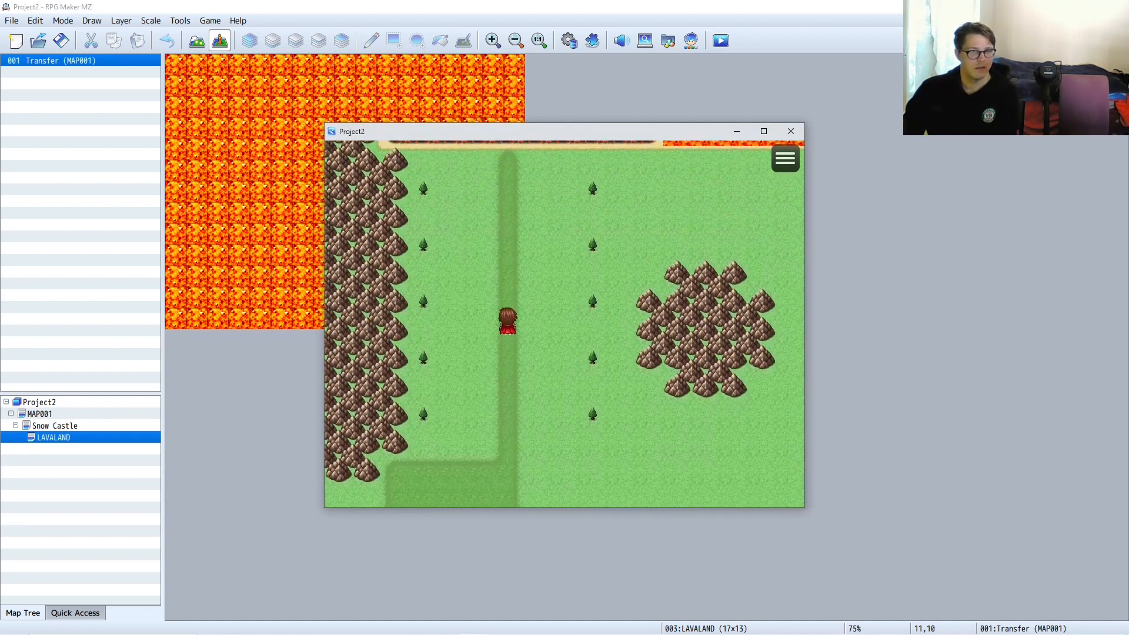
key("Up")
key("Right")
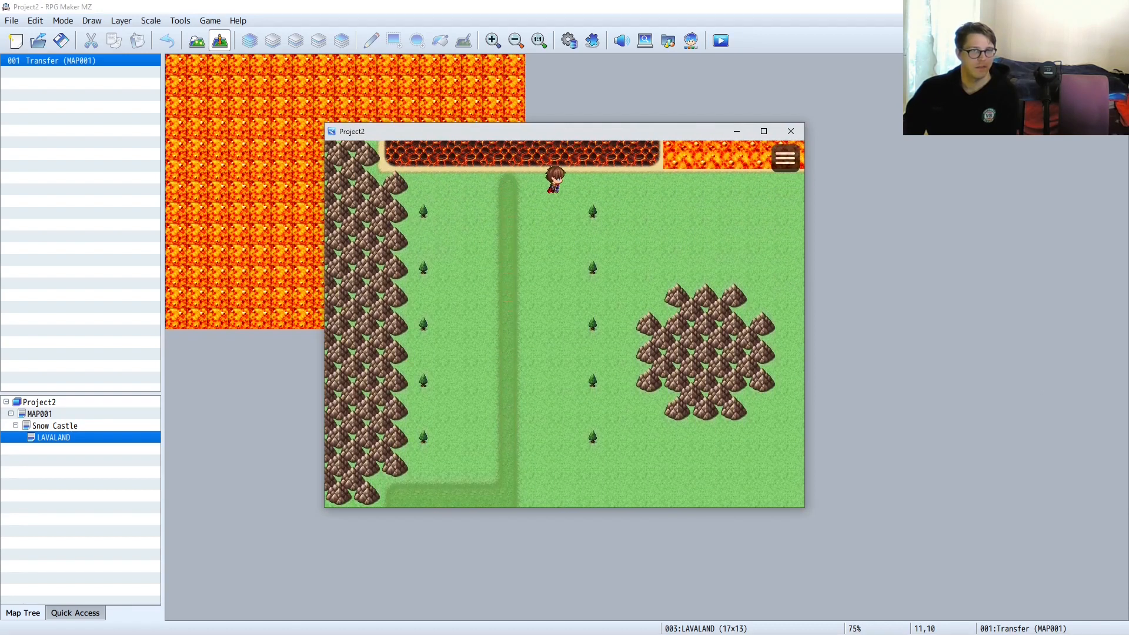
key("Up")
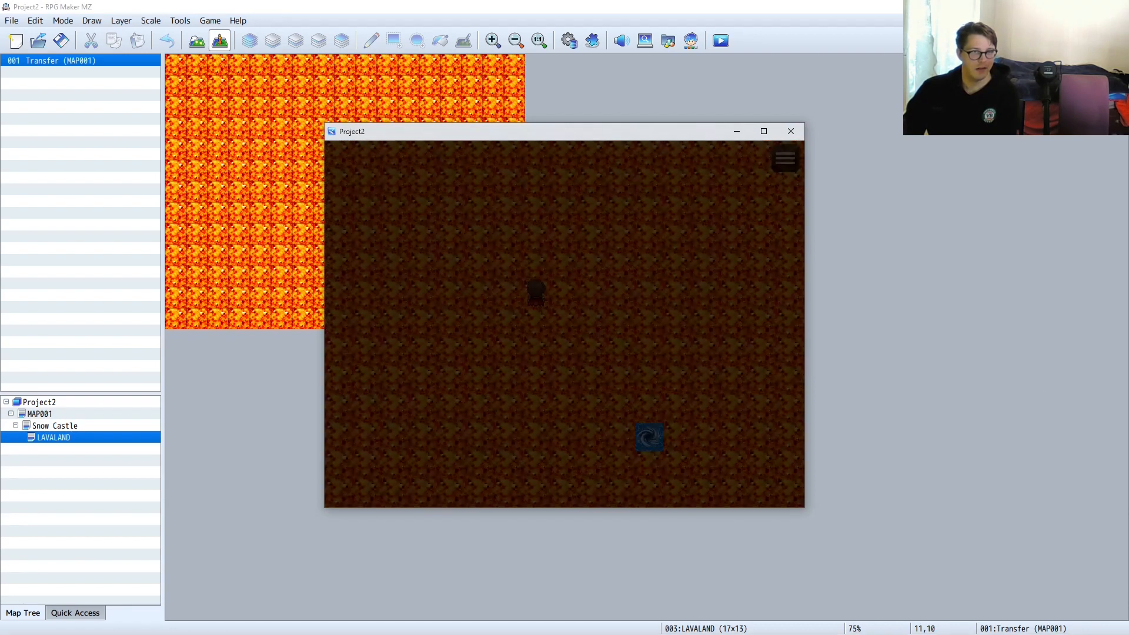
- Walk the character through the LAVALAND whirlpool back to MAP001 and down past the trees towards the snow castles
key("Down")
key("Right")
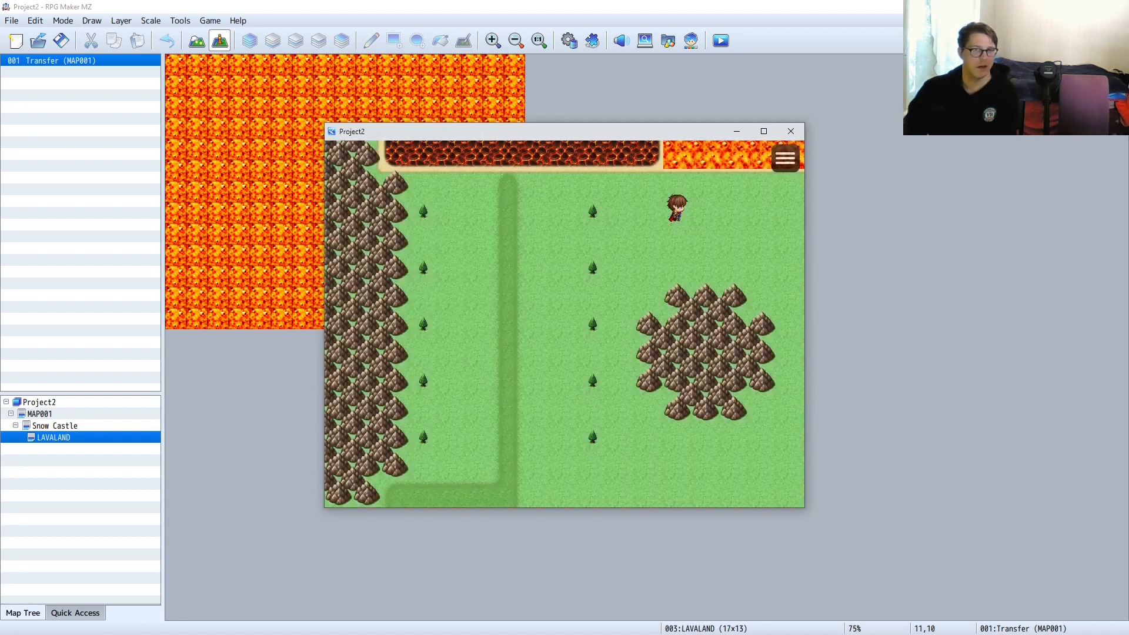
key("Left")
key("Down")
key("Left")
key("Down")
key("Down")
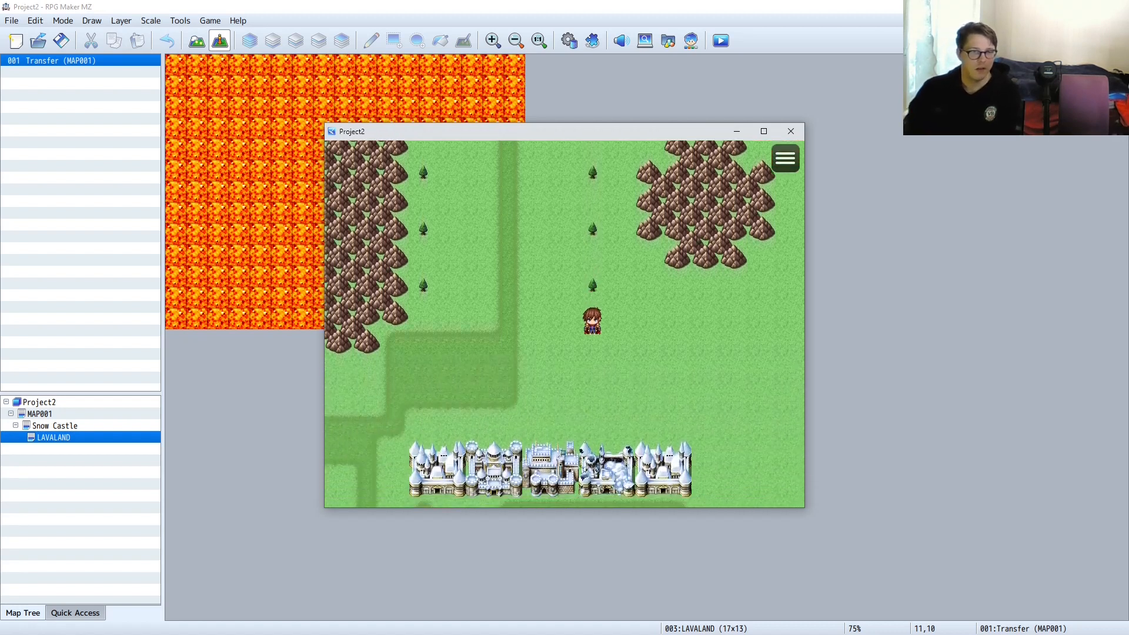
- Return from the playtest to the editor, open MAP001, and copy the Transfer (LAVALAND) event at 12,0
left_click(59, 428)
left_click(59, 438)
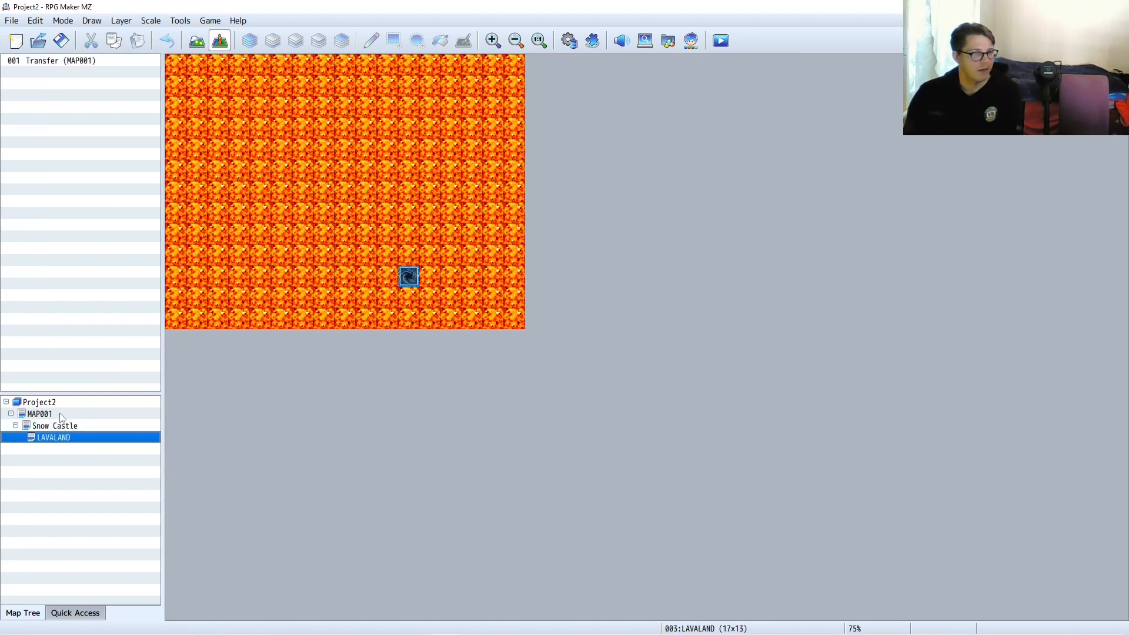
left_click(40, 415)
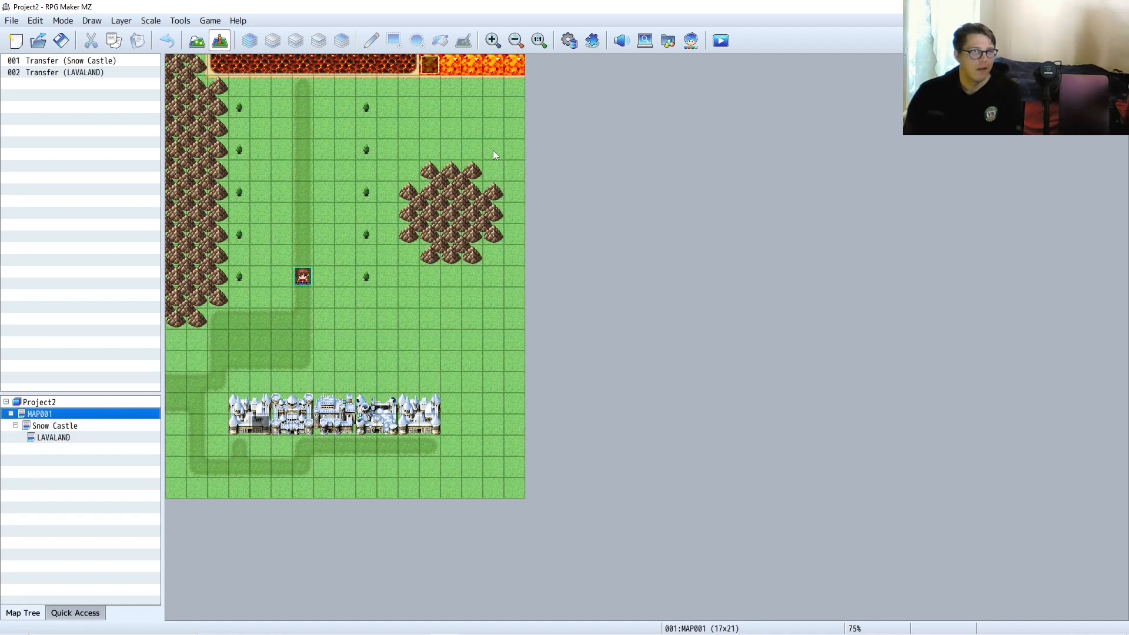
left_click(435, 65)
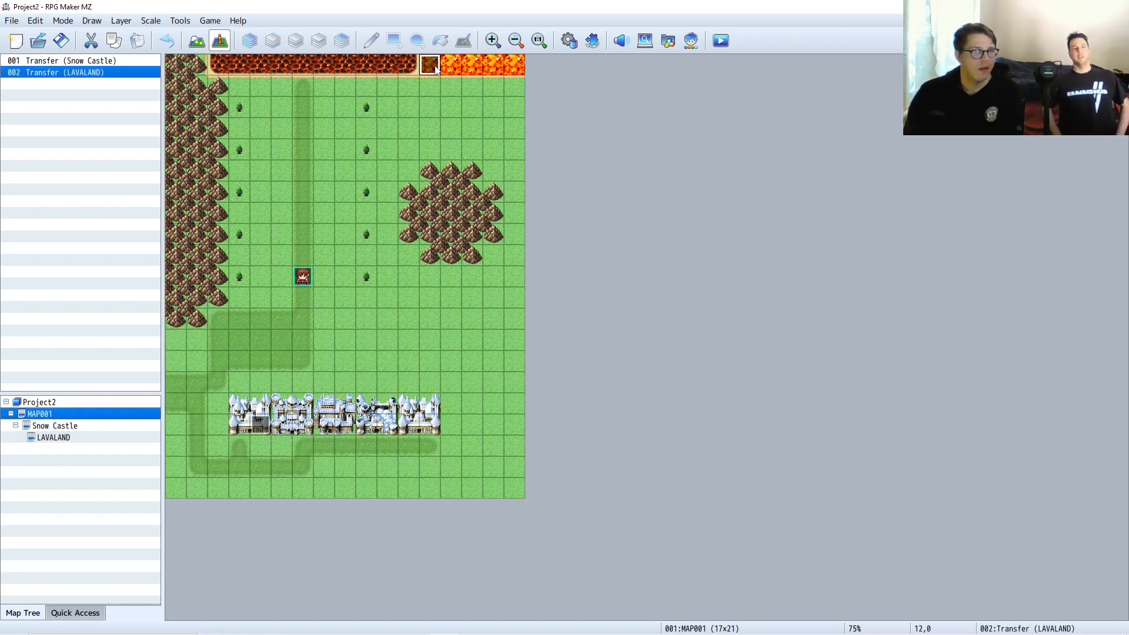
right_click(437, 65)
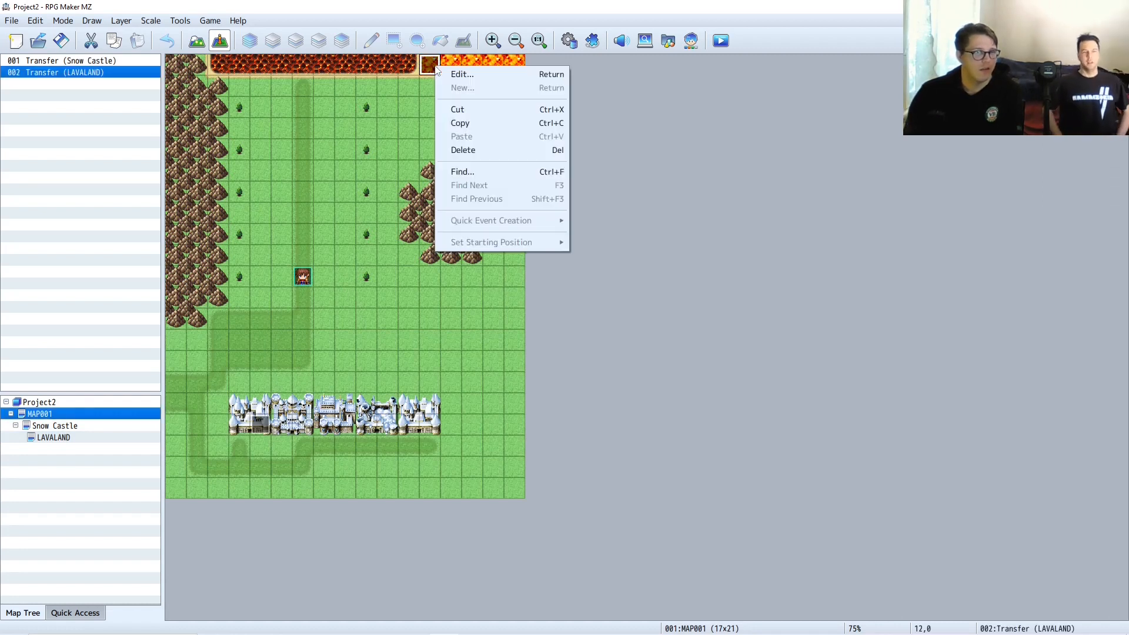
left_click(485, 124)
- Paste the LAVALAND transfer event onto the four remaining lava tiles of the top row, from 13,0 to 16,0
left_click(514, 66)
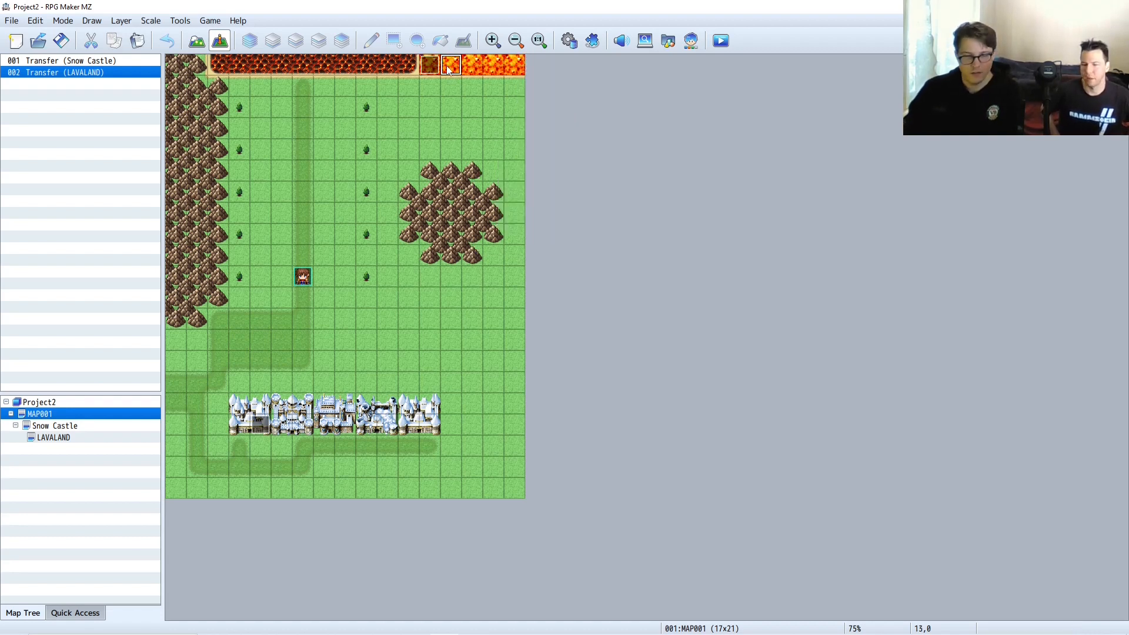
key("ctrl+v")
key("Right")
key("ctrl+v")
key("Right")
key("ctrl+v")
key("Right")
key("ctrl+v")
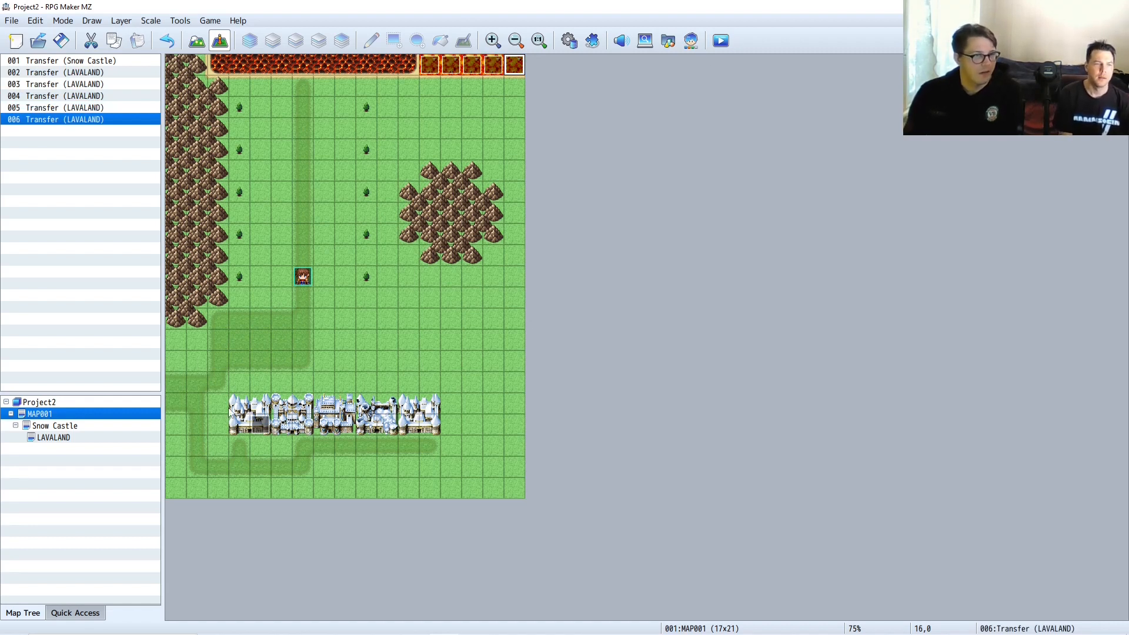
- Open the original Transfer (LAVALAND) event at 12,0 for editing and select the empty line after its Transfer Player command
left_click(78, 109)
left_click(72, 85)
left_click(74, 71)
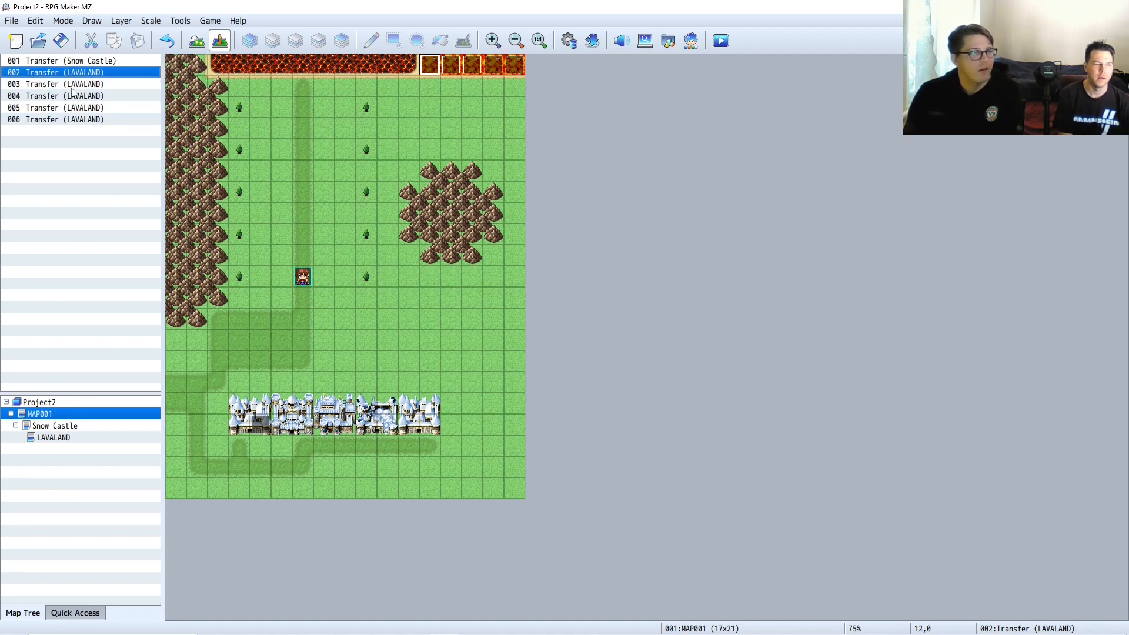
right_click(422, 64)
left_click(621, 171)
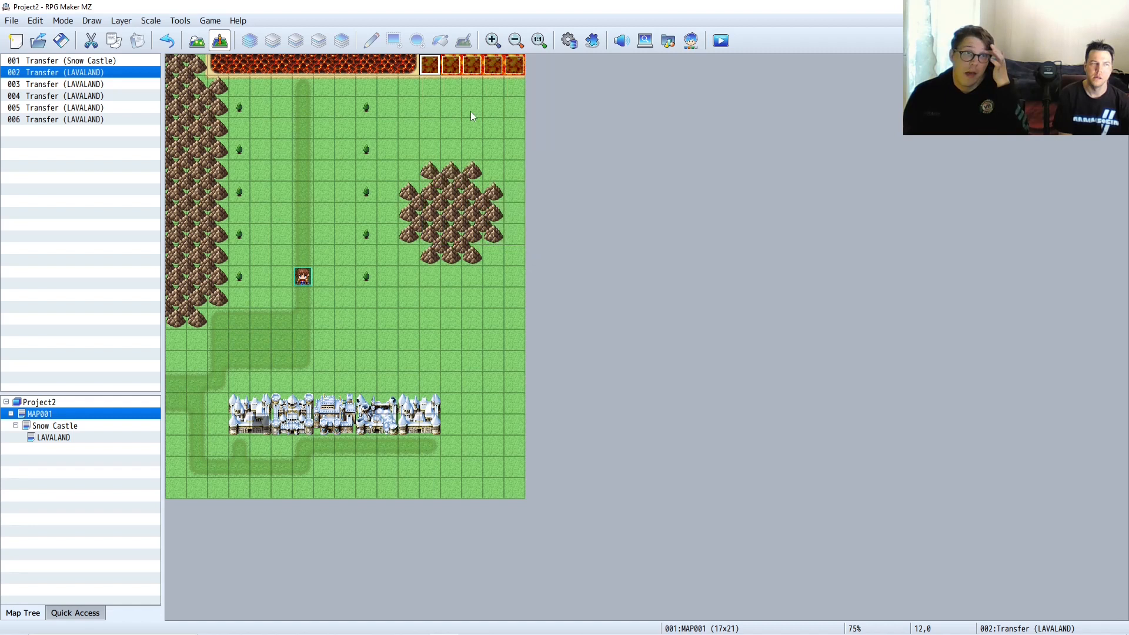
right_click(430, 73)
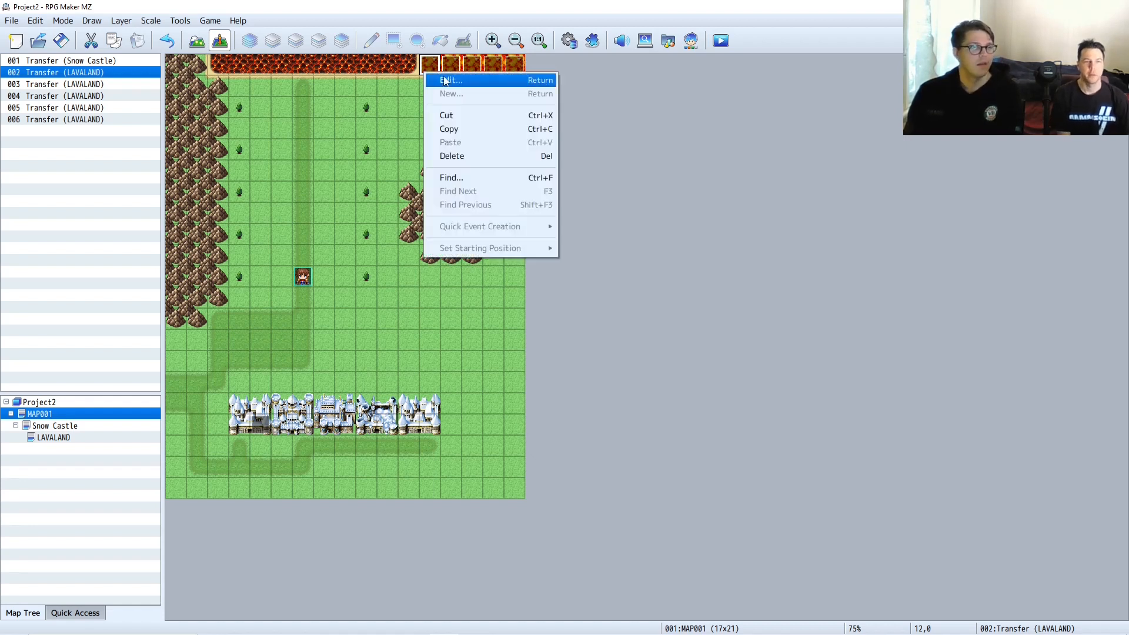
left_click(460, 82)
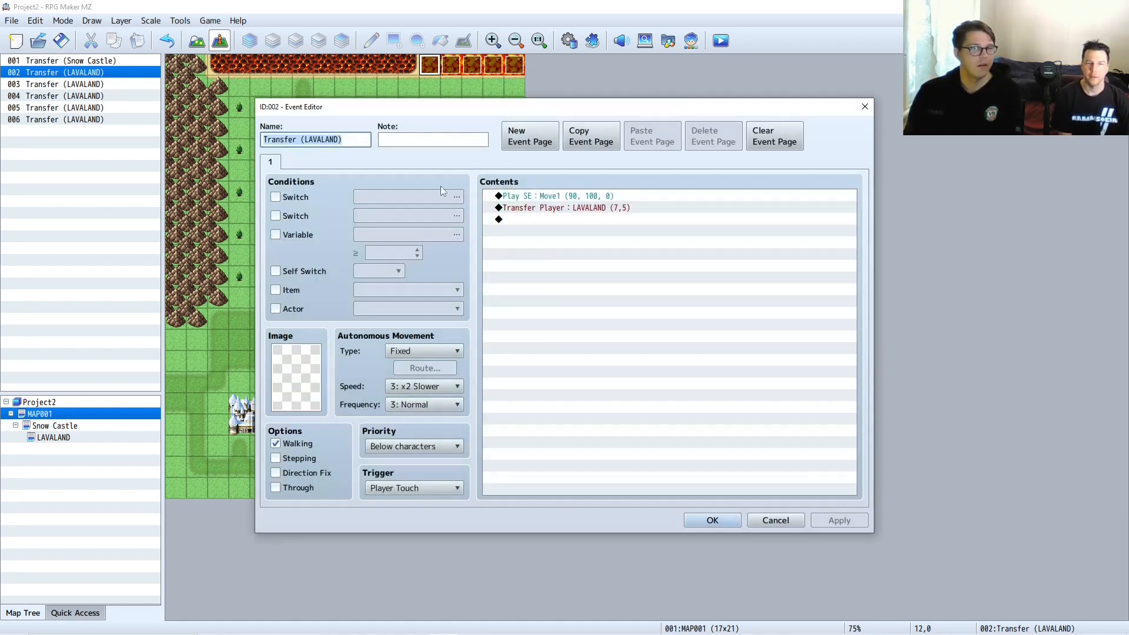
left_click(533, 200)
left_click(533, 207)
left_click(529, 222)
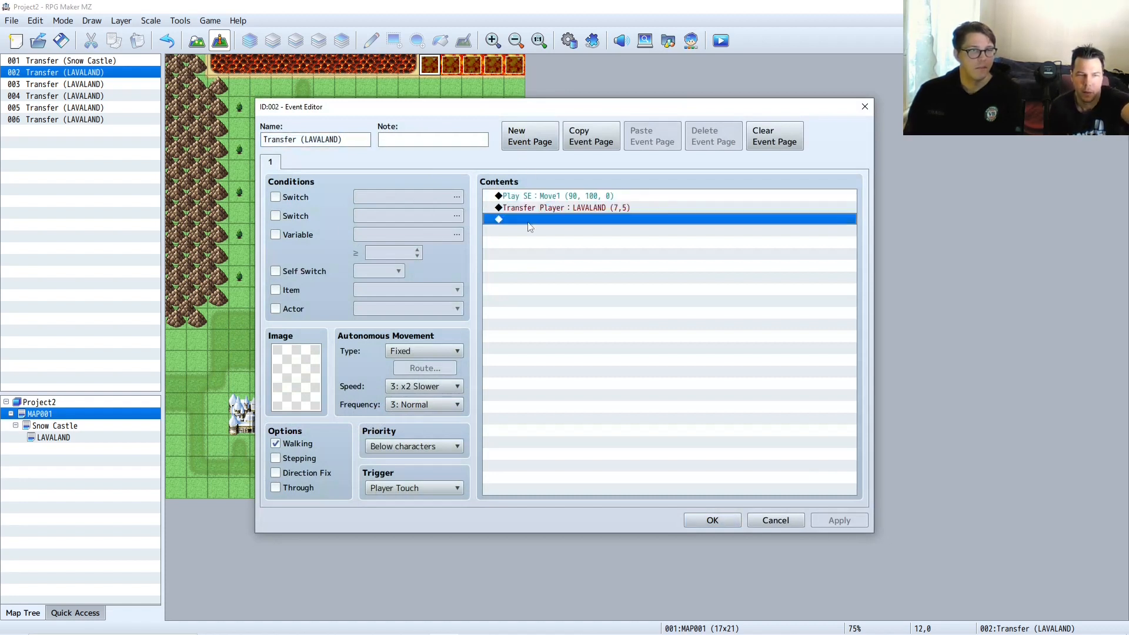
- Start a Show Text command on the empty line and enter the message "WeLCOme to LaVALanD"
double_click(500, 221)
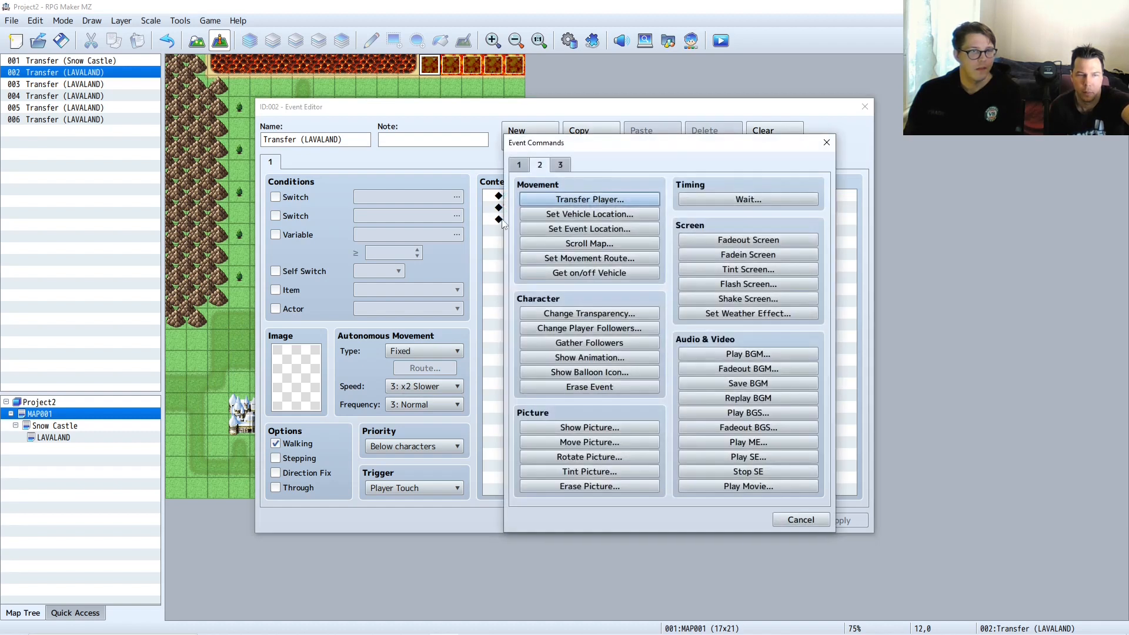
left_click(520, 167)
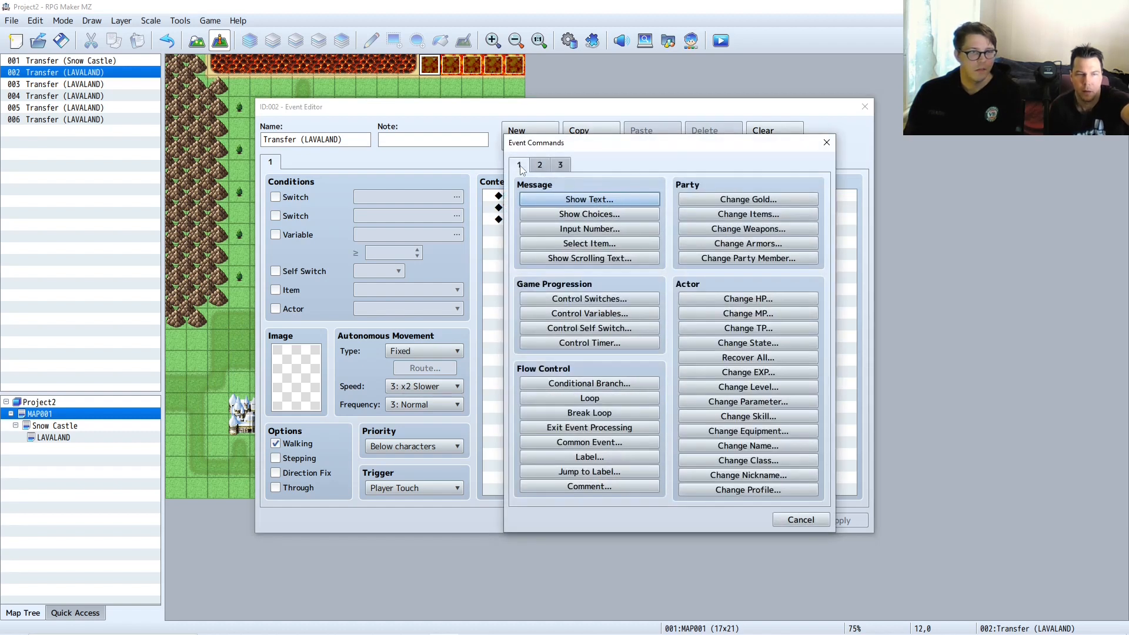
left_click(580, 215)
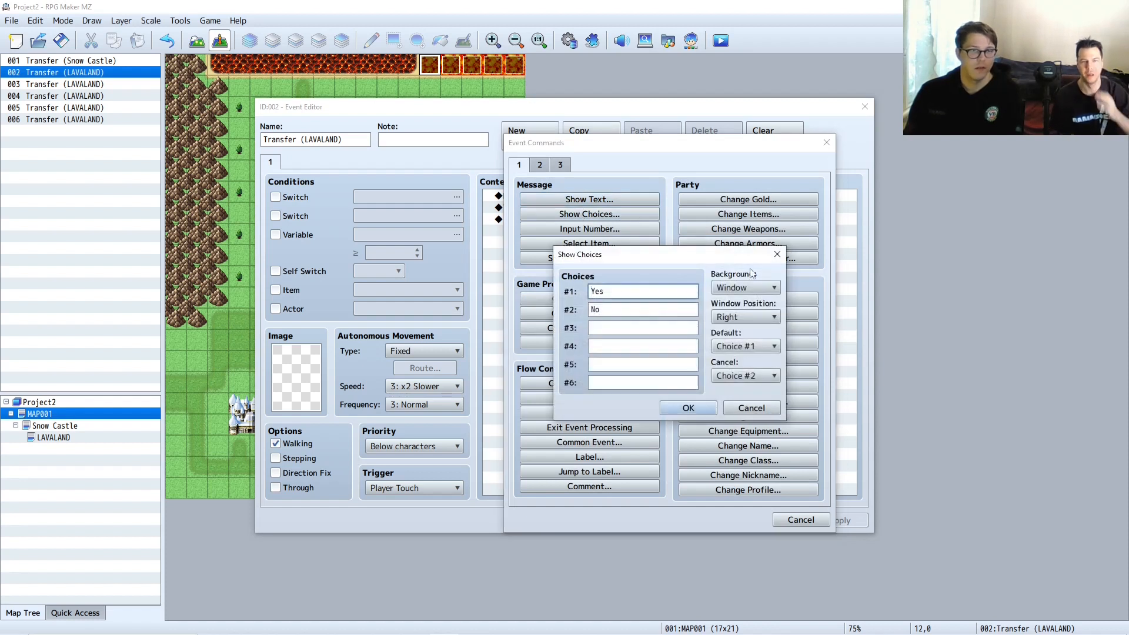
left_click(778, 255)
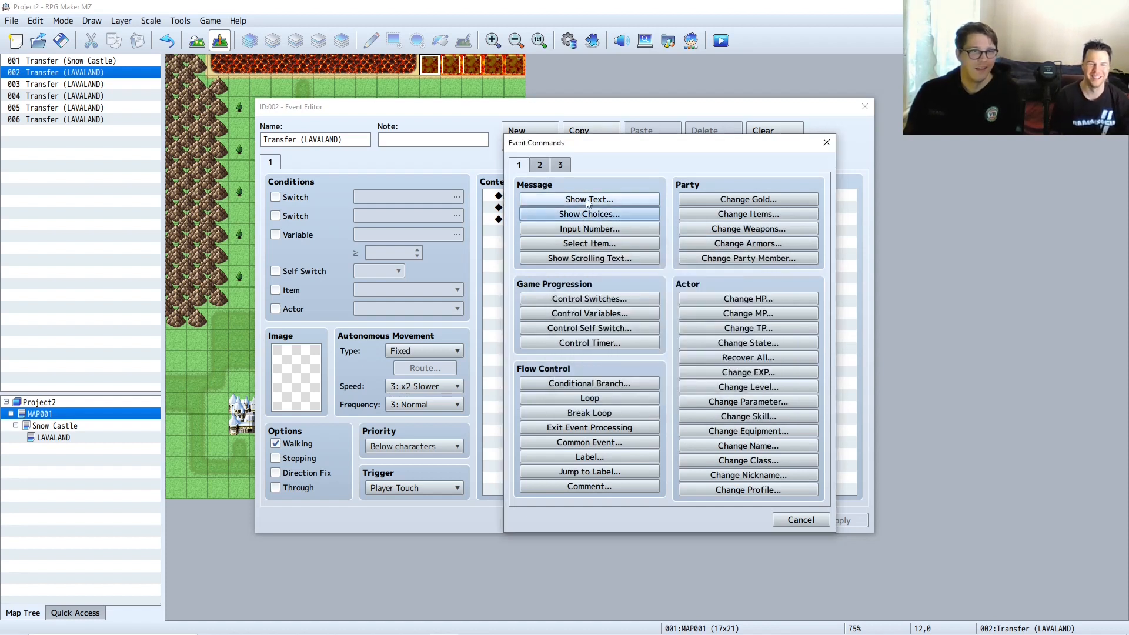
left_click(630, 200)
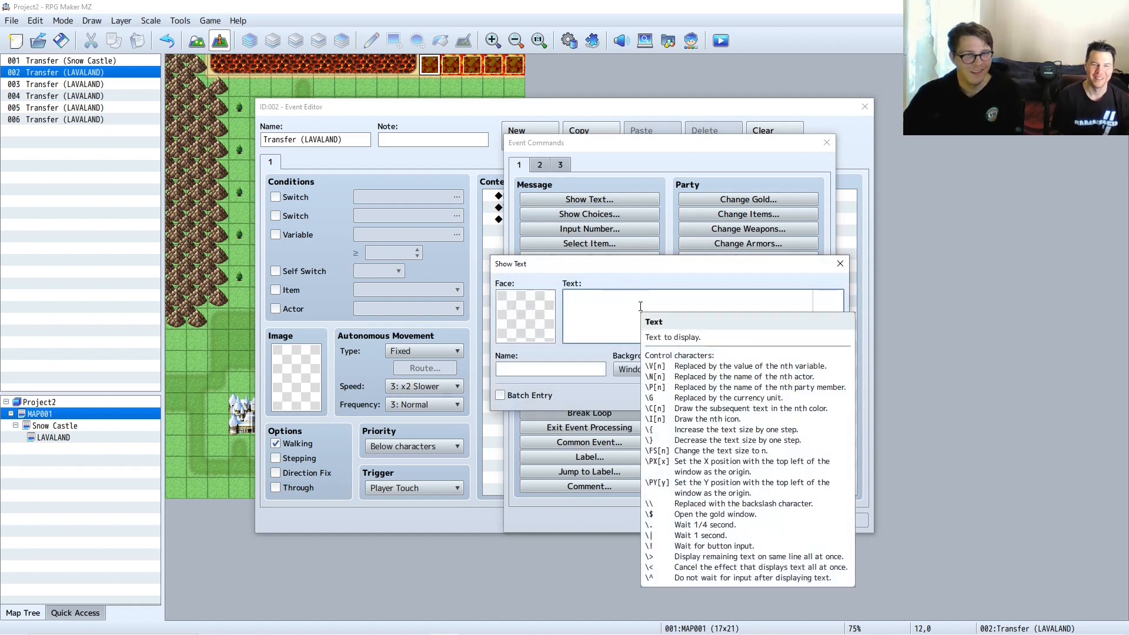
type("We;")
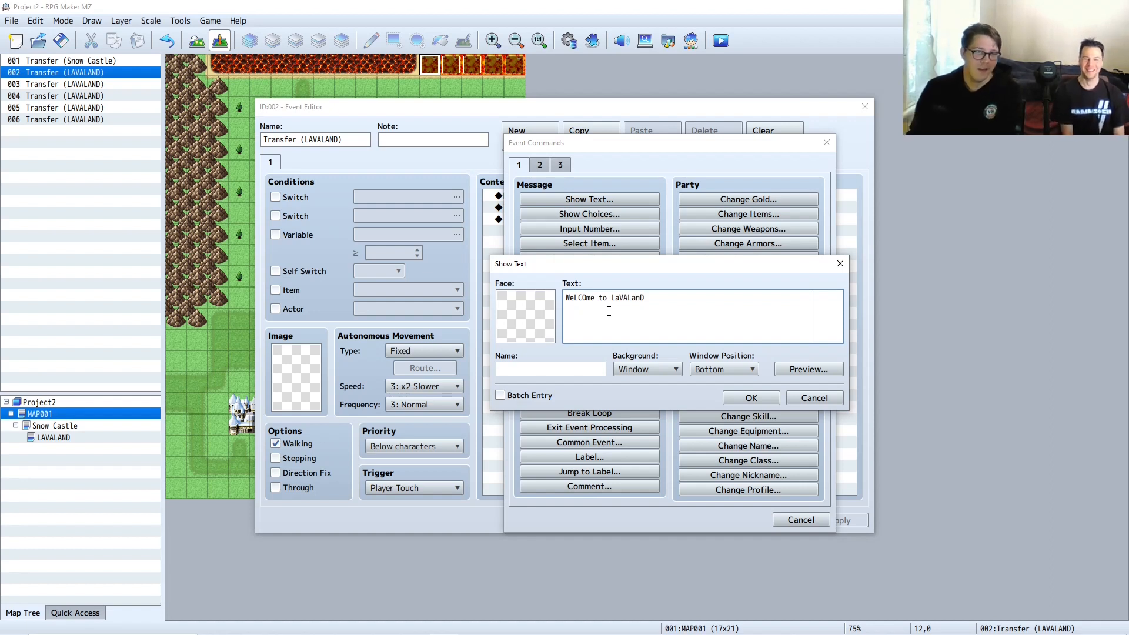
- Set the message's face image to the black cat from the Nature set
left_click(524, 297)
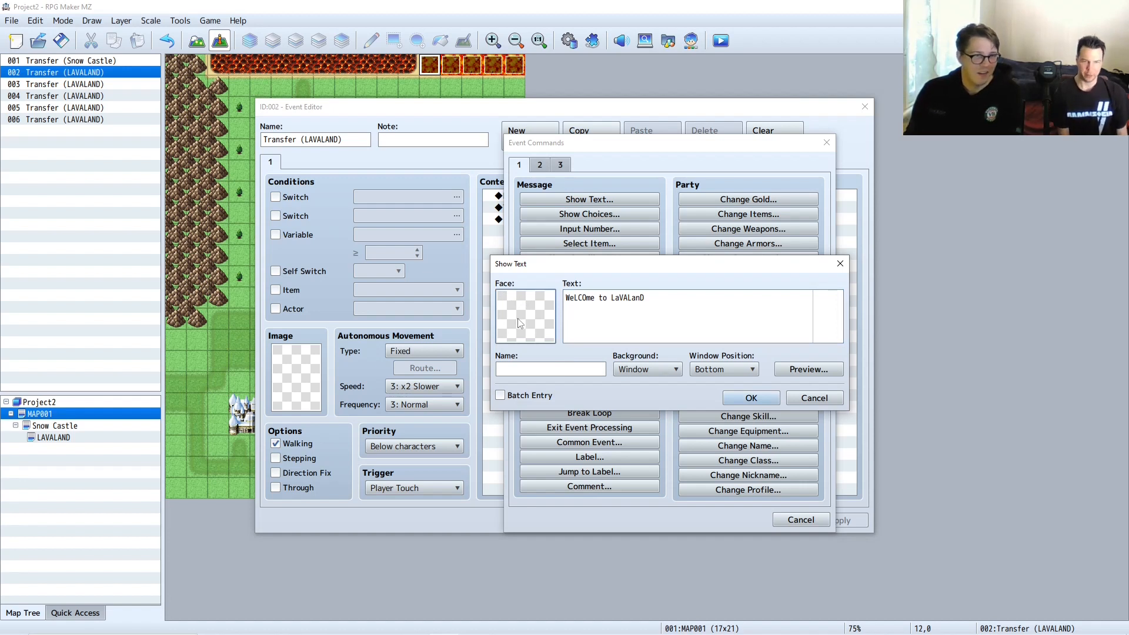
double_click(520, 323)
left_click(677, 247)
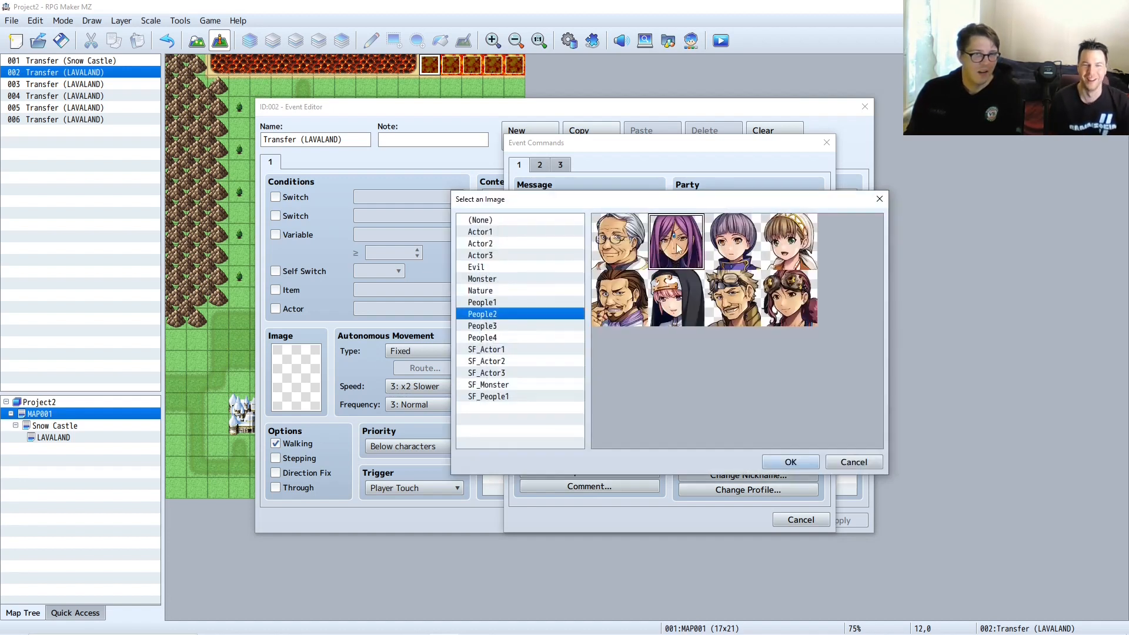
left_click(625, 257)
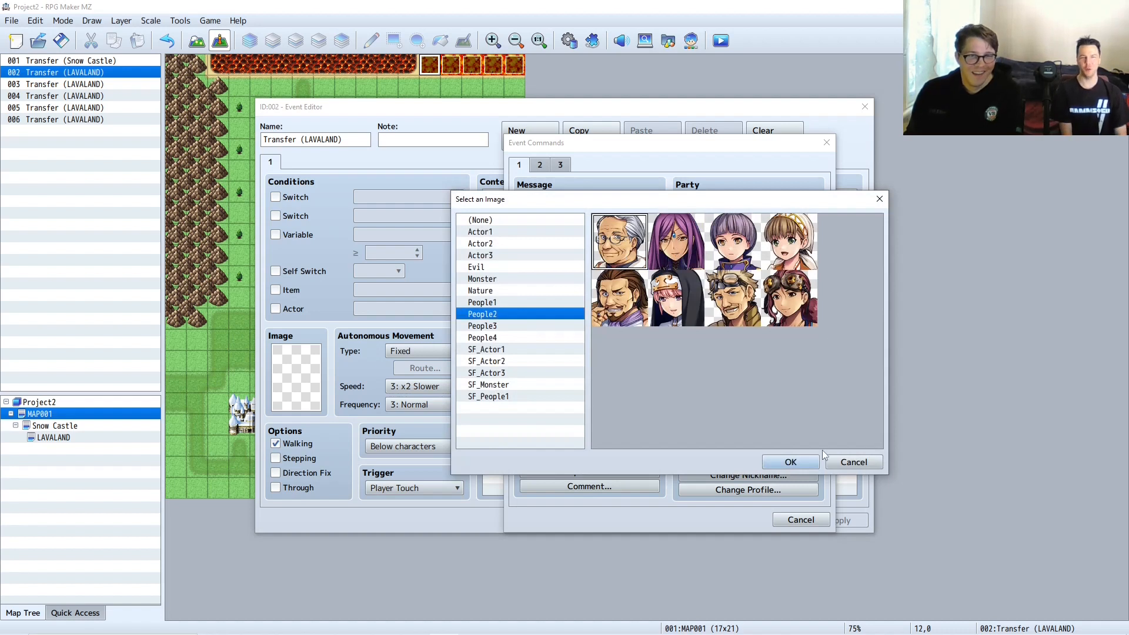
left_click(500, 267)
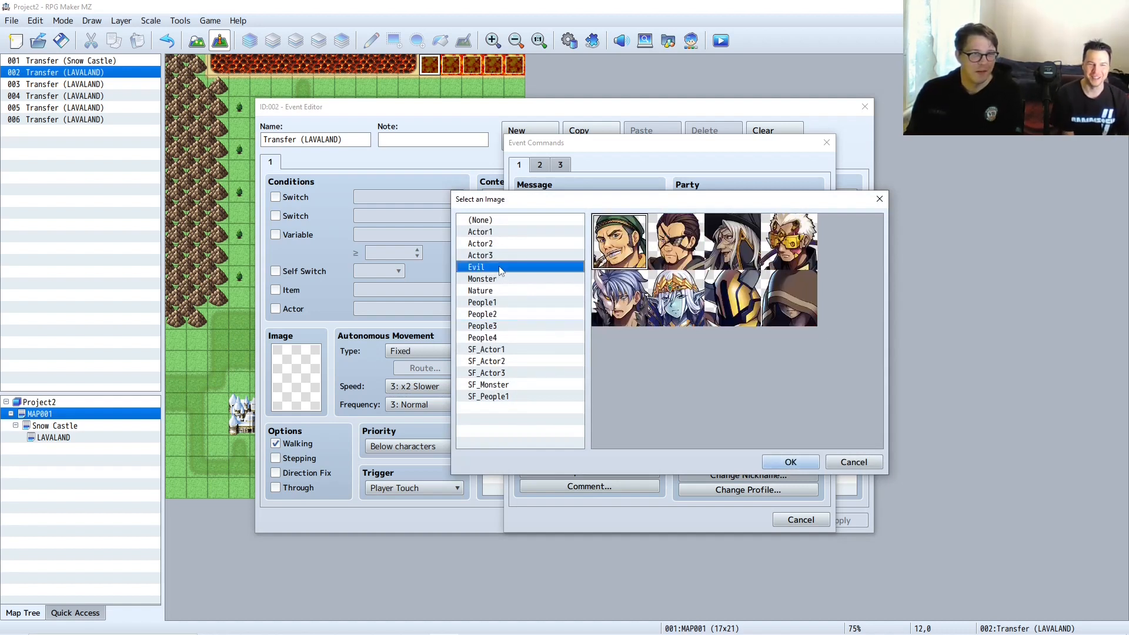
left_click(501, 280)
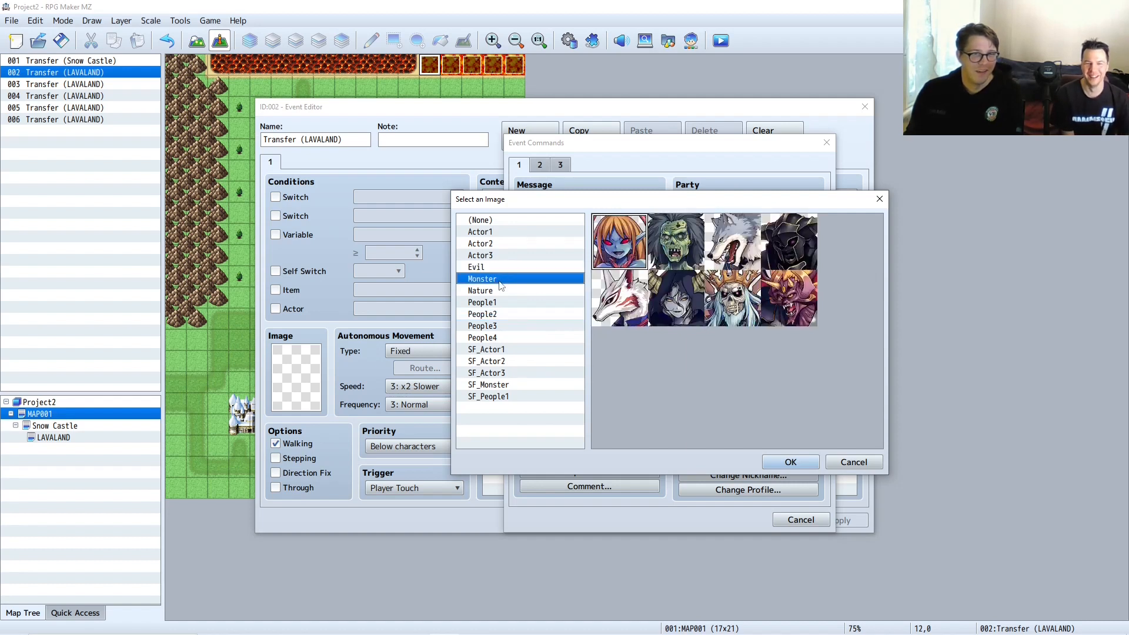
left_click(501, 289)
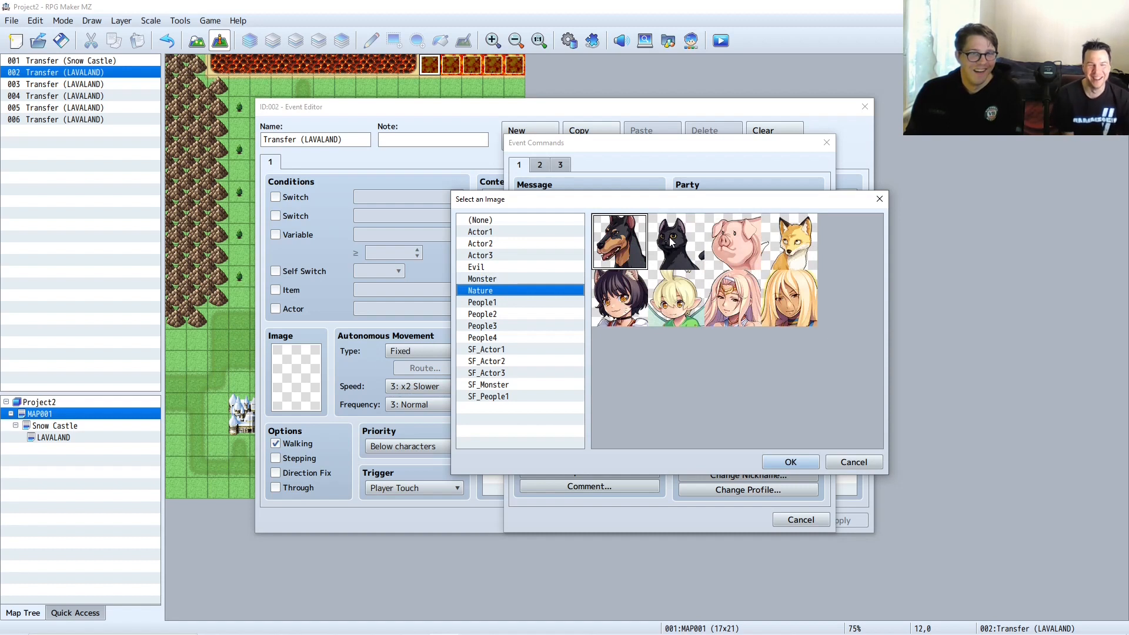
double_click(685, 247)
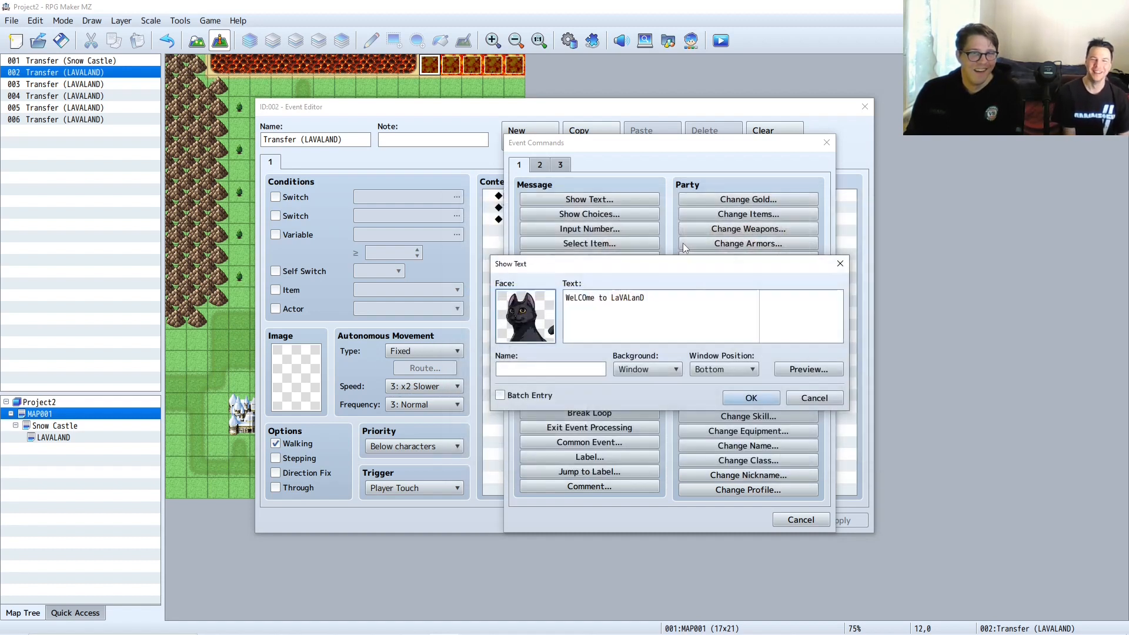
- Give the message a Transparent background and the speaker name LAVACAT, and confirm the Show Text command
left_click(659, 373)
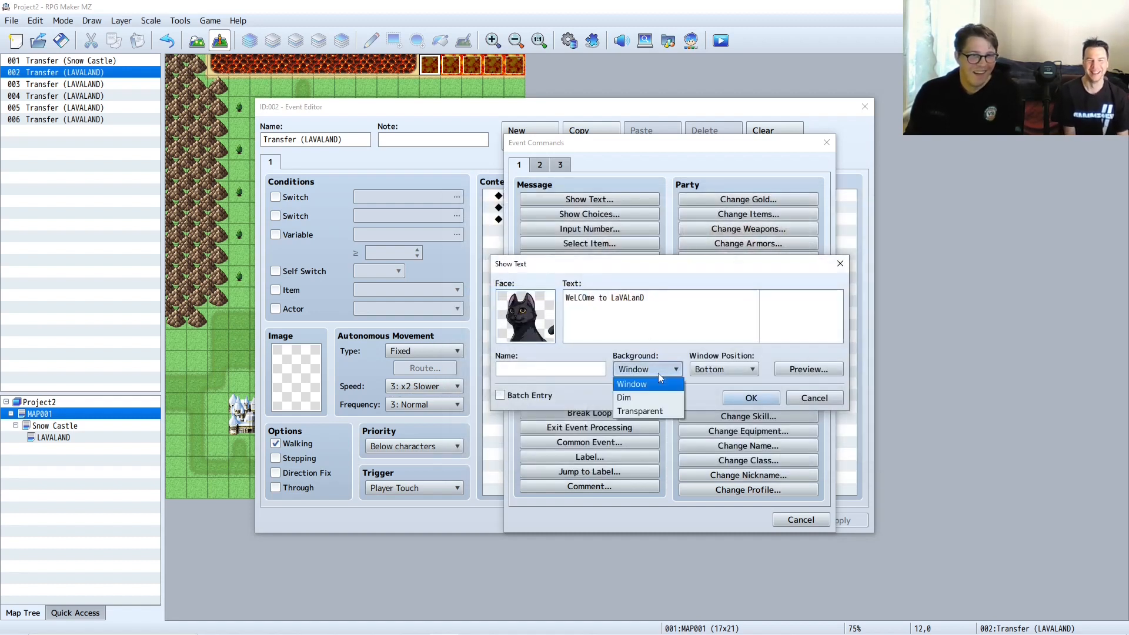
left_click(663, 370)
left_click(664, 369)
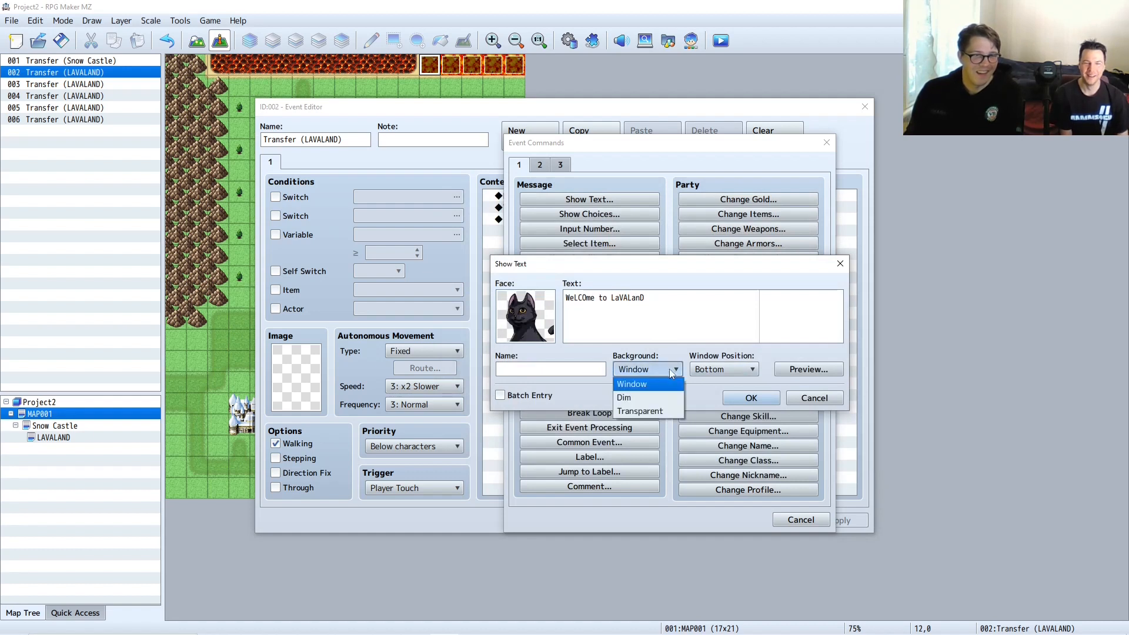
left_click(651, 412)
left_click(727, 370)
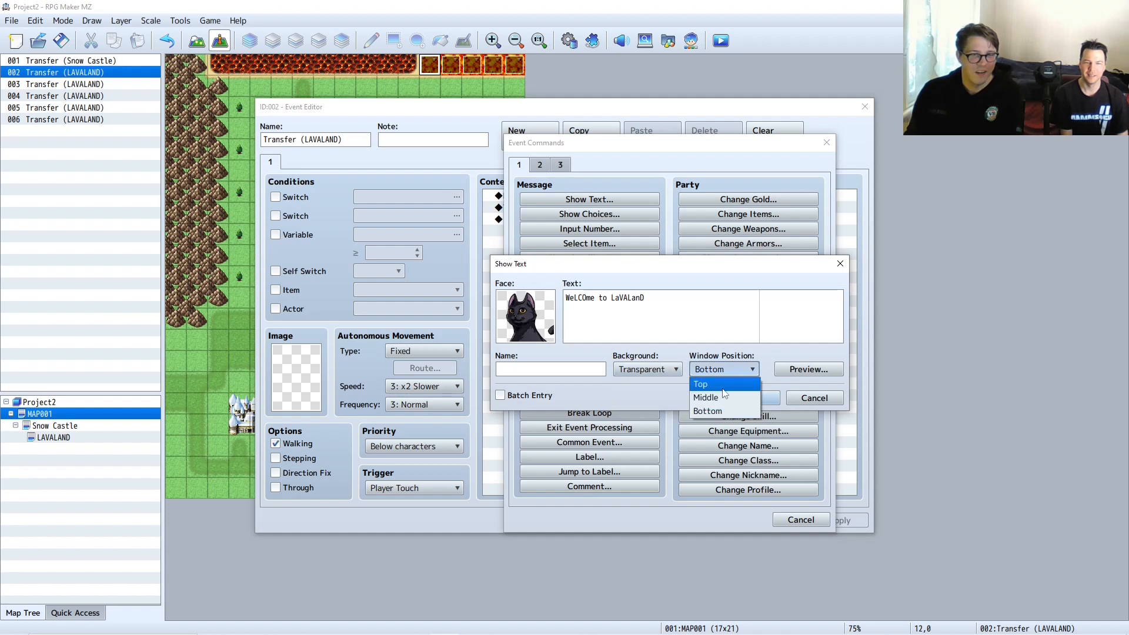
left_click(813, 364)
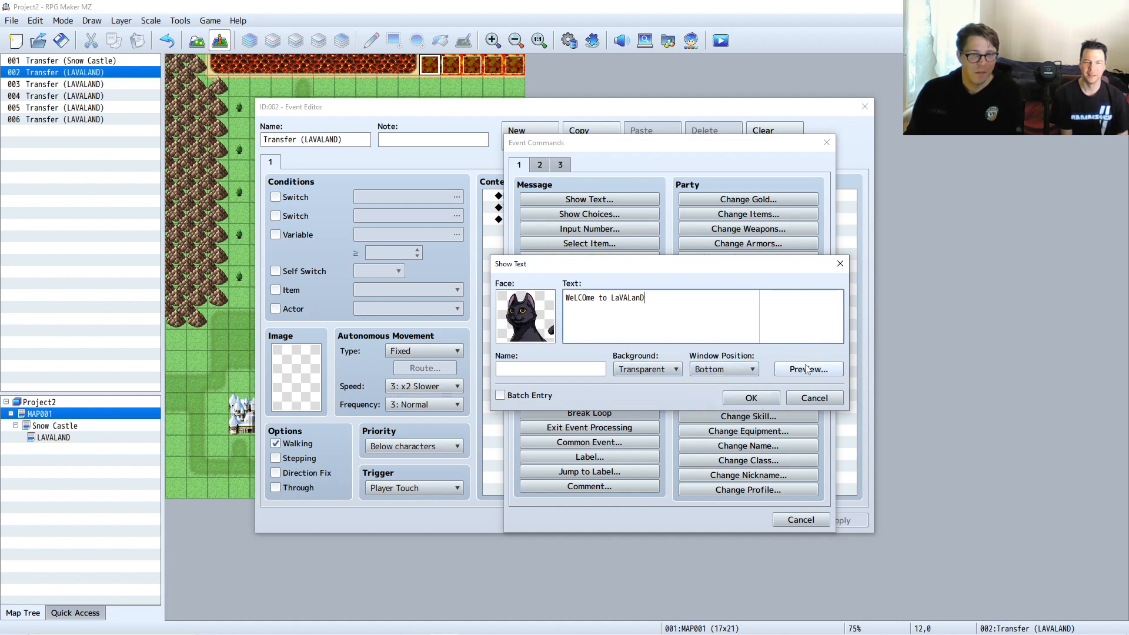
left_click(544, 369)
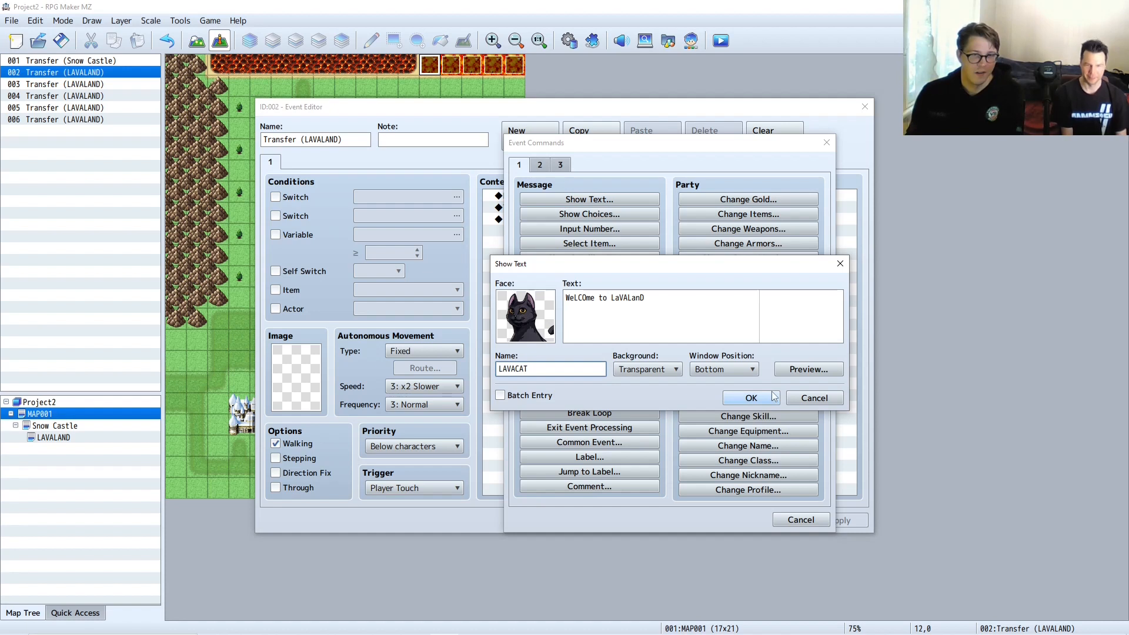
left_click(751, 398)
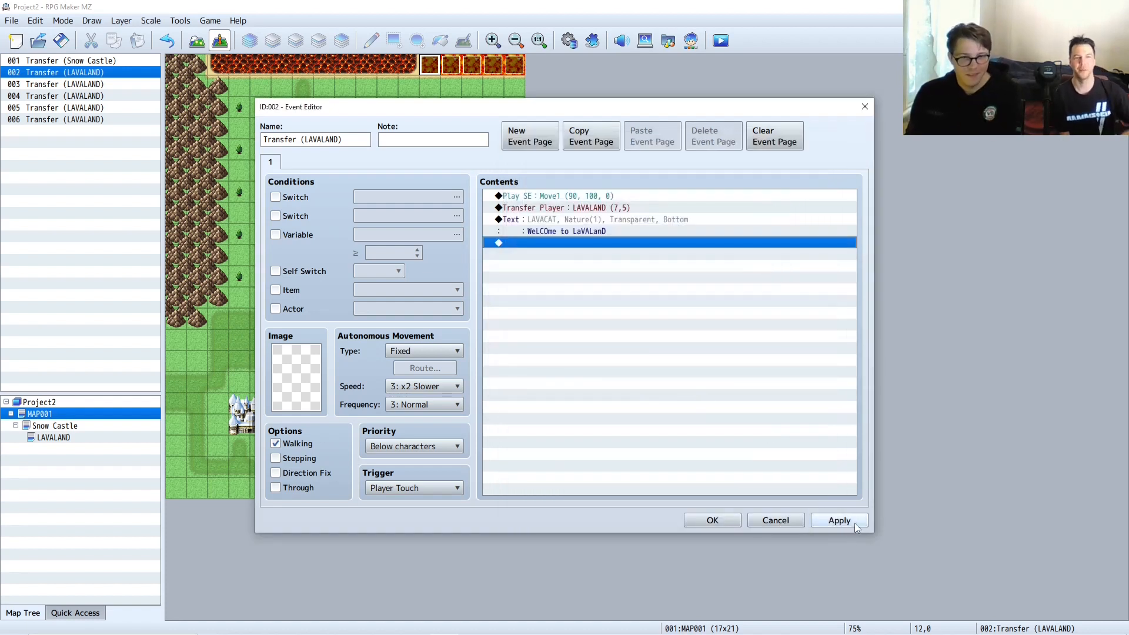
- Move the LAVACAT text command above the Transfer Player command and apply the event changes
left_click(535, 222)
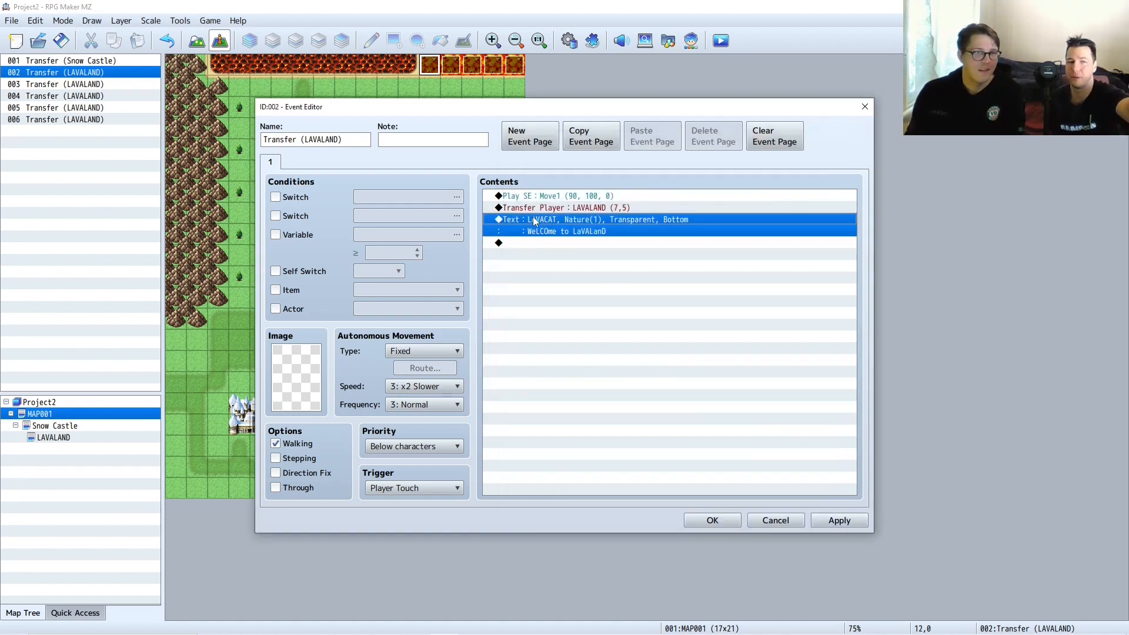
left_click_drag(507, 217, 506, 203)
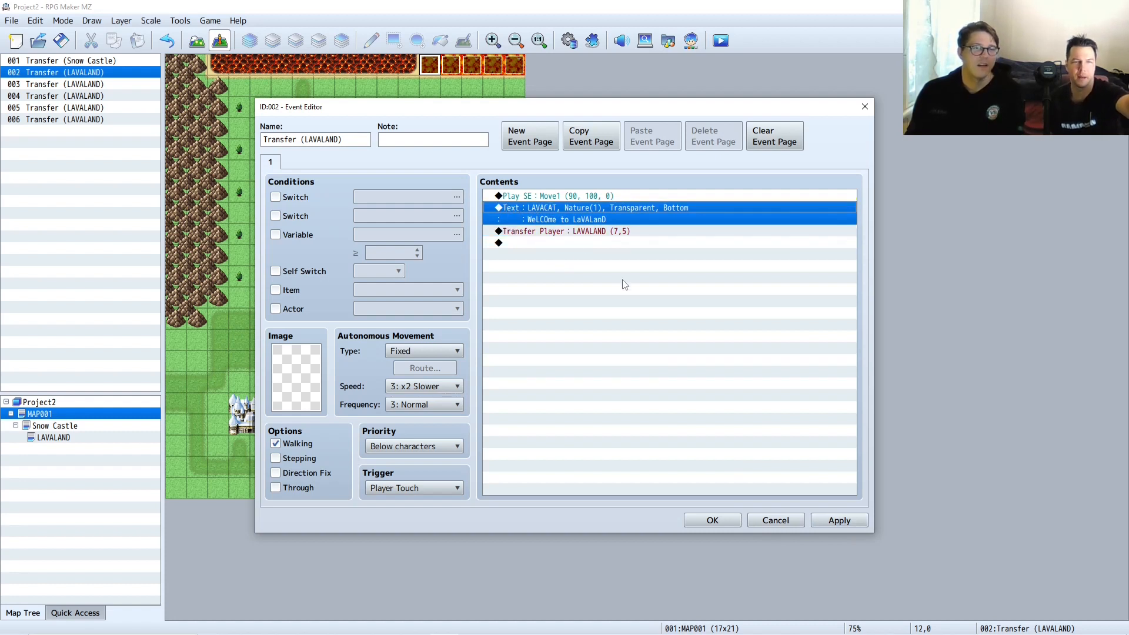
double_click(637, 311)
left_click(815, 517)
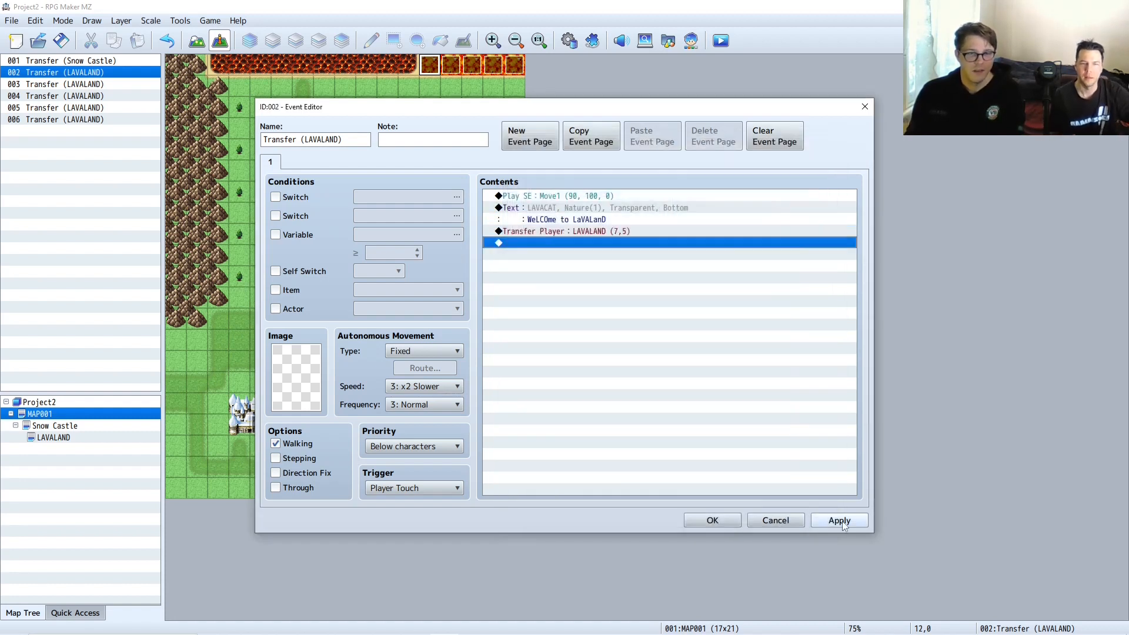
- Confirm the LAVALAND transfer event and start a new game in a playtest
left_click(713, 521)
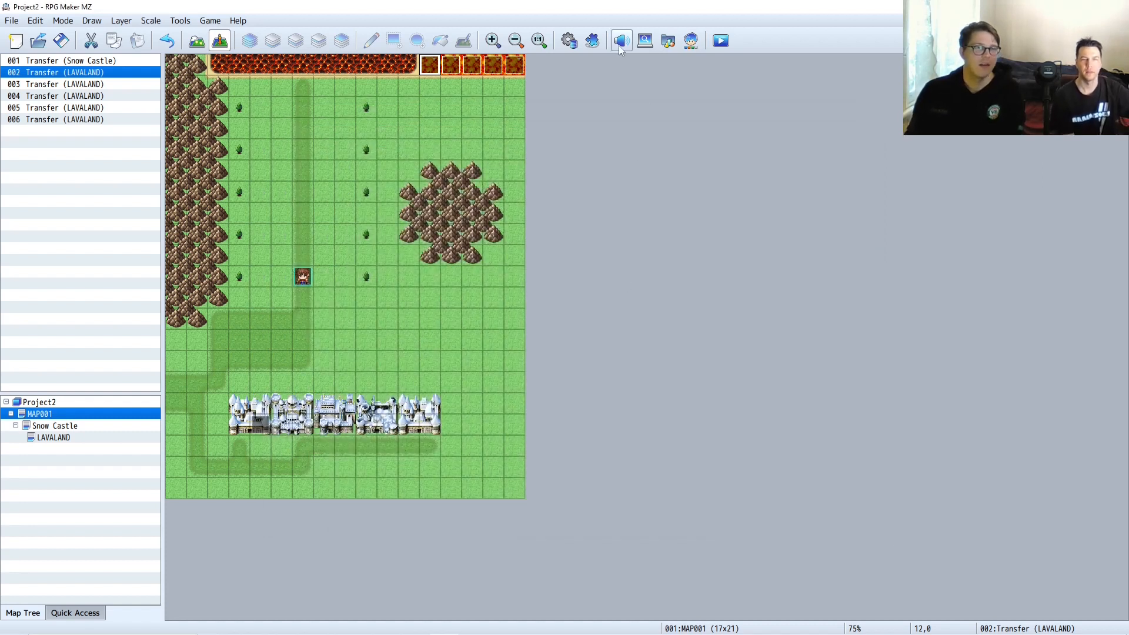
left_click(721, 41)
left_click(537, 340)
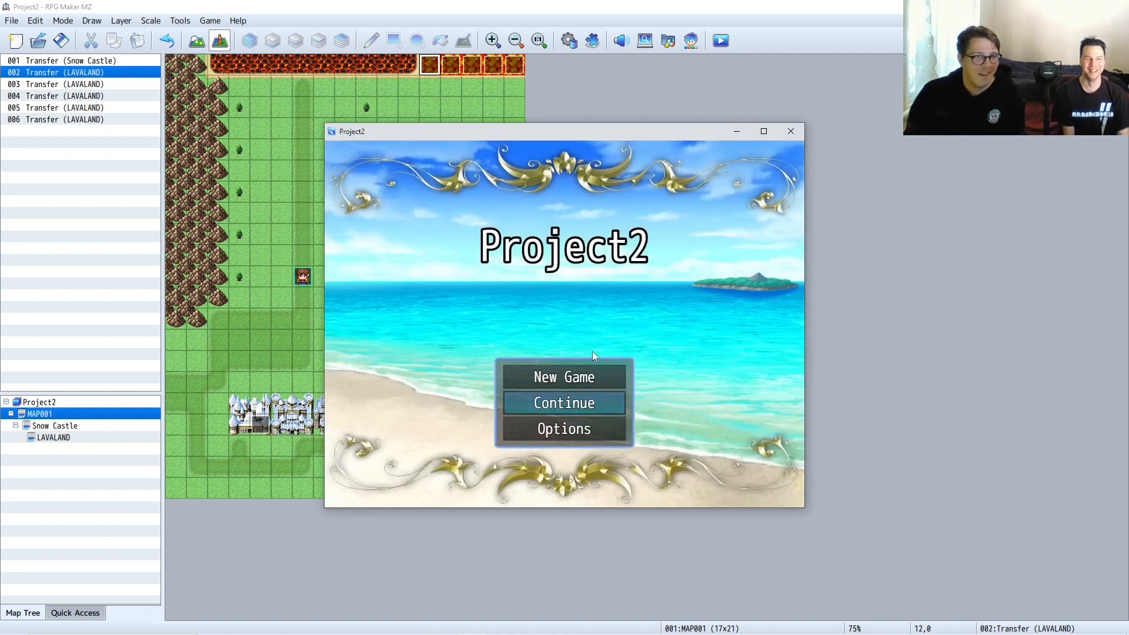
left_click(592, 381)
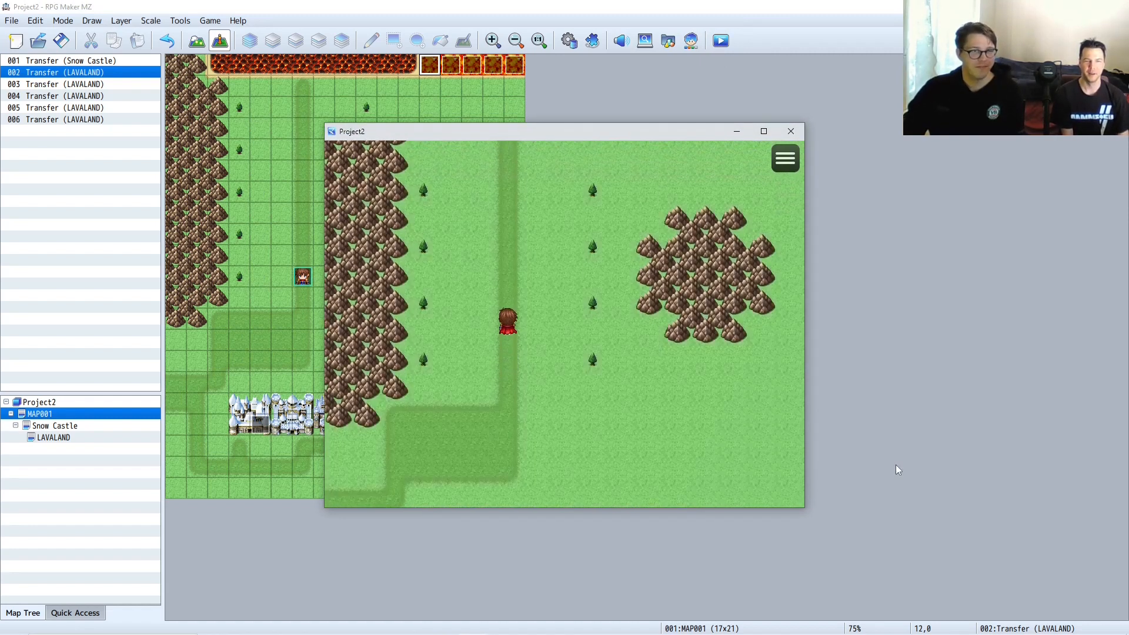
- Walk the hero onto the westernmost bright lava tile, dismiss the LAVACAT message, and test the trip to LAVALAND and back
key("Up")
key("Right")
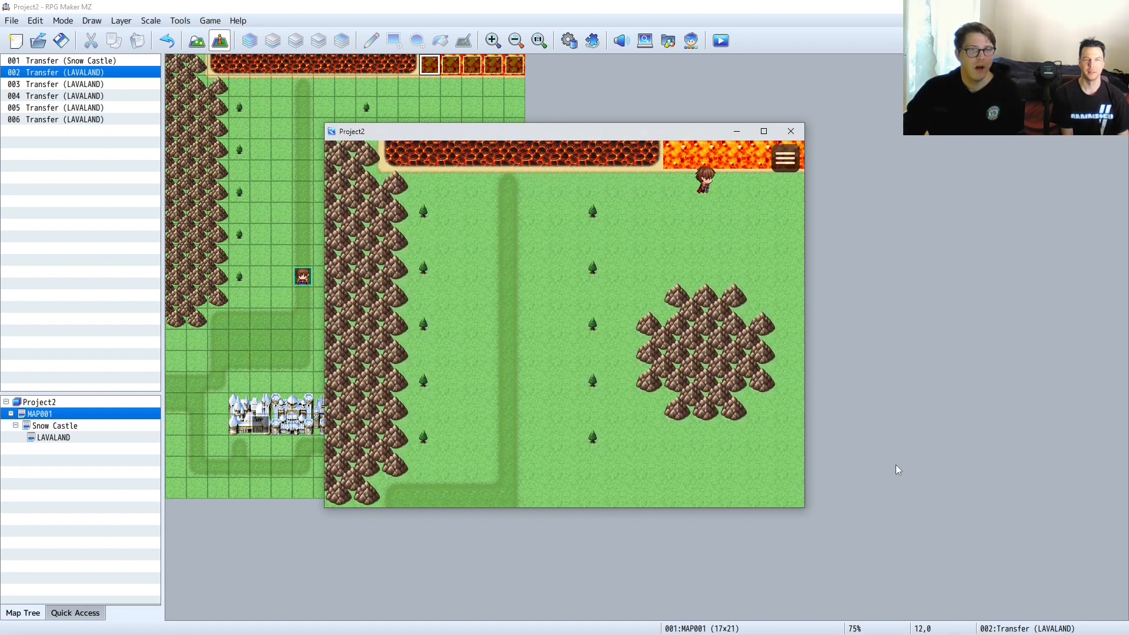
key("Left")
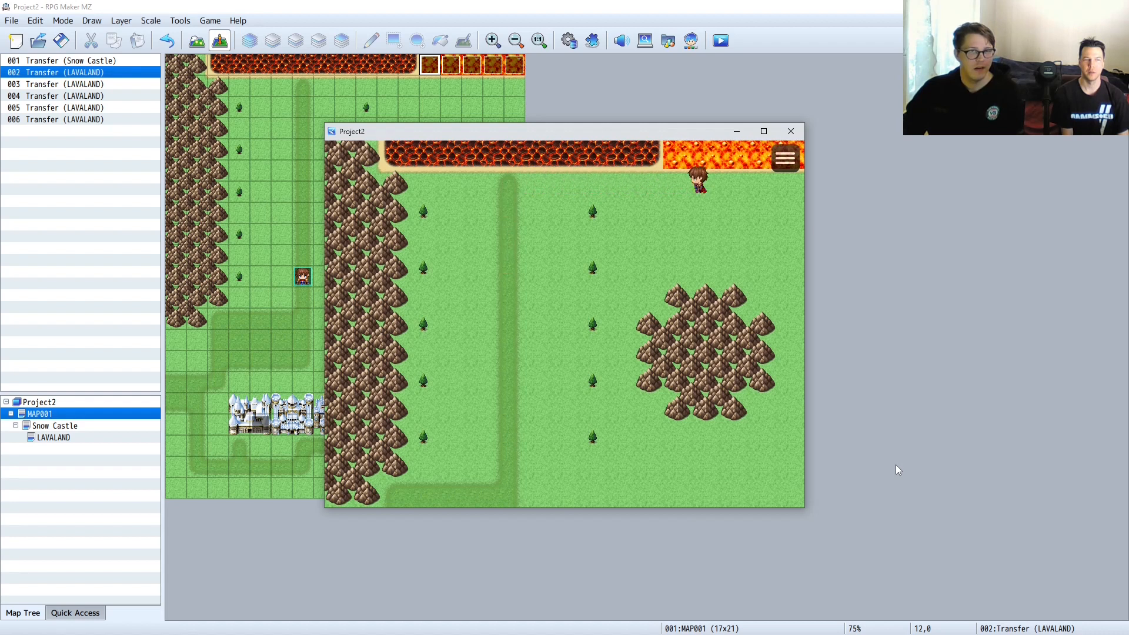
key("Up")
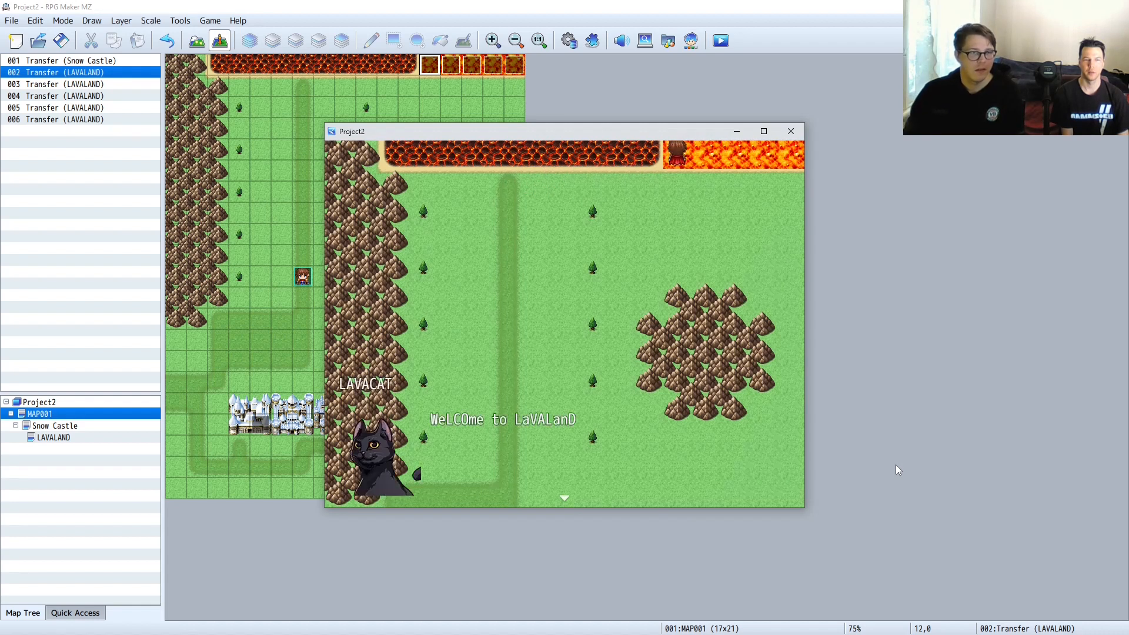
left_click(564, 493)
left_click(645, 489)
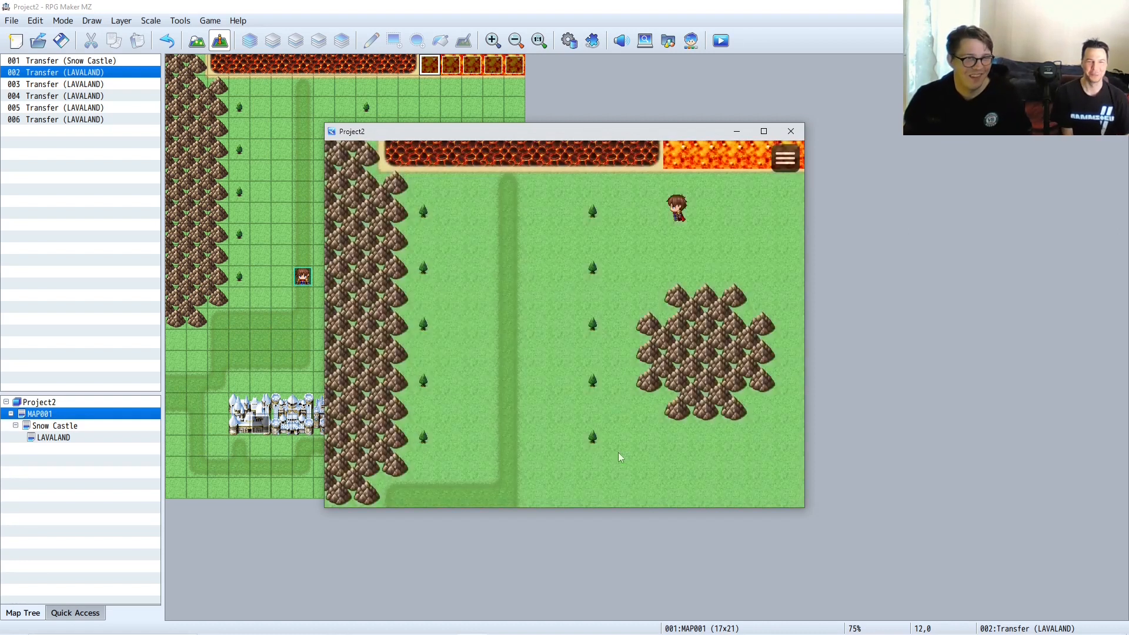
- View the in-game party menu and end the playtest
left_click(786, 158)
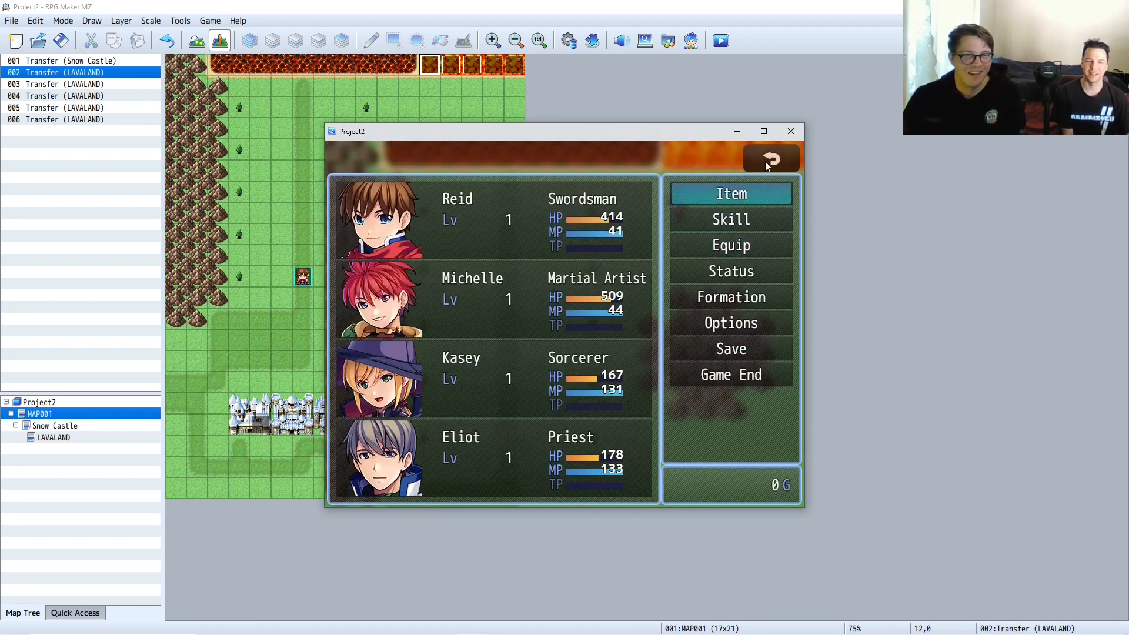
left_click(764, 161)
left_click(791, 131)
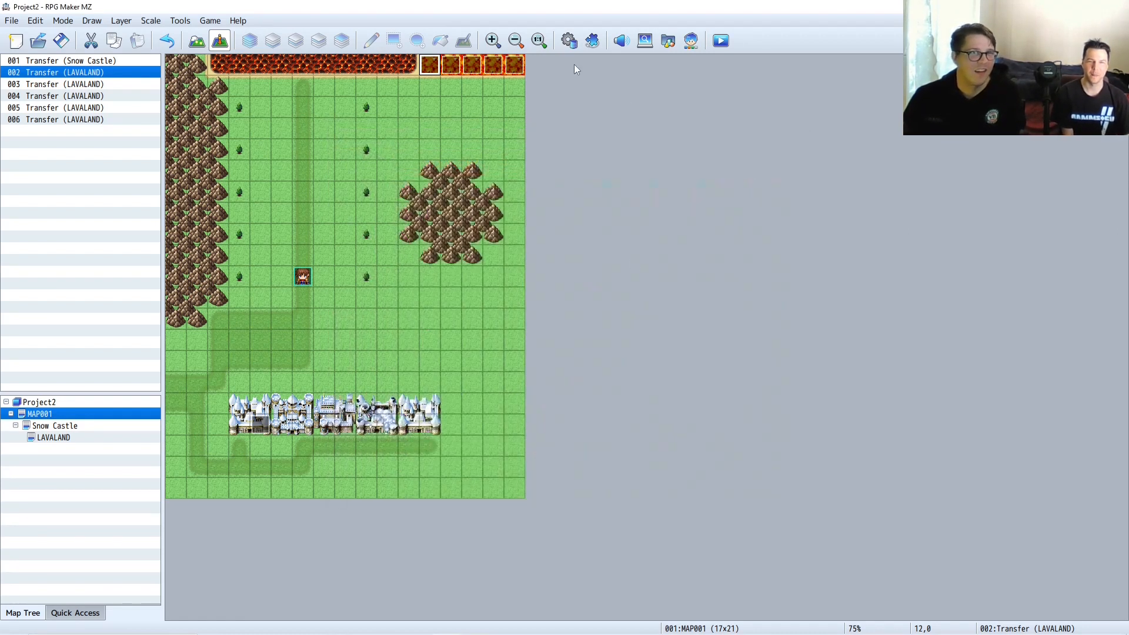
- In LAVALAND's whirlpool transfer event, add a Show Text command after Transfer Player with the message "DANGIT"
left_click(52, 438)
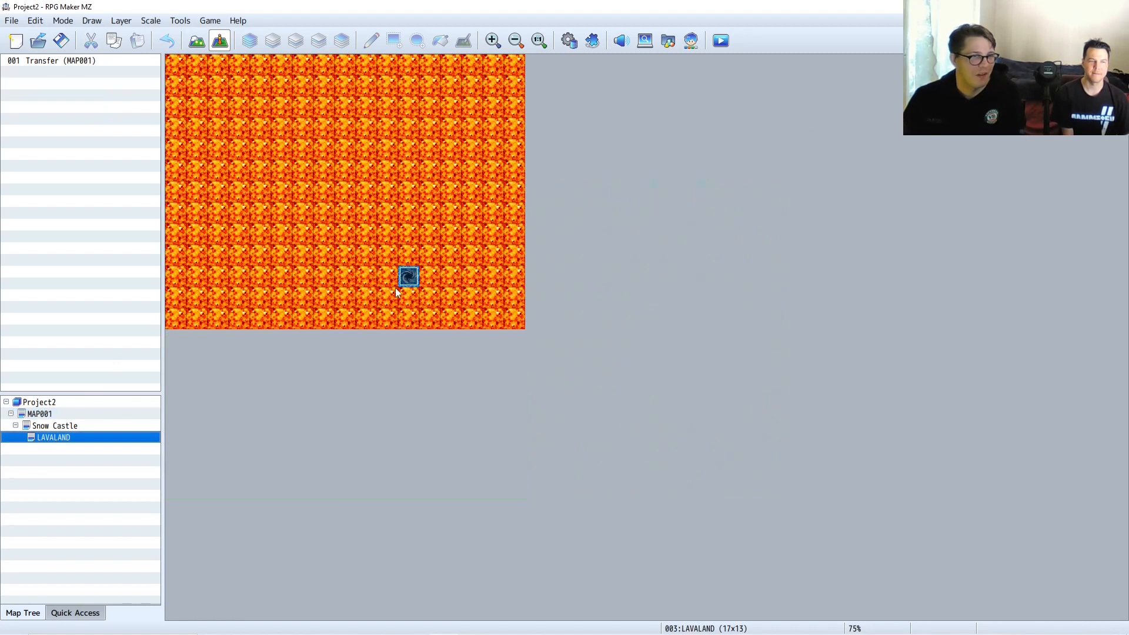
right_click(408, 276)
left_click(679, 323)
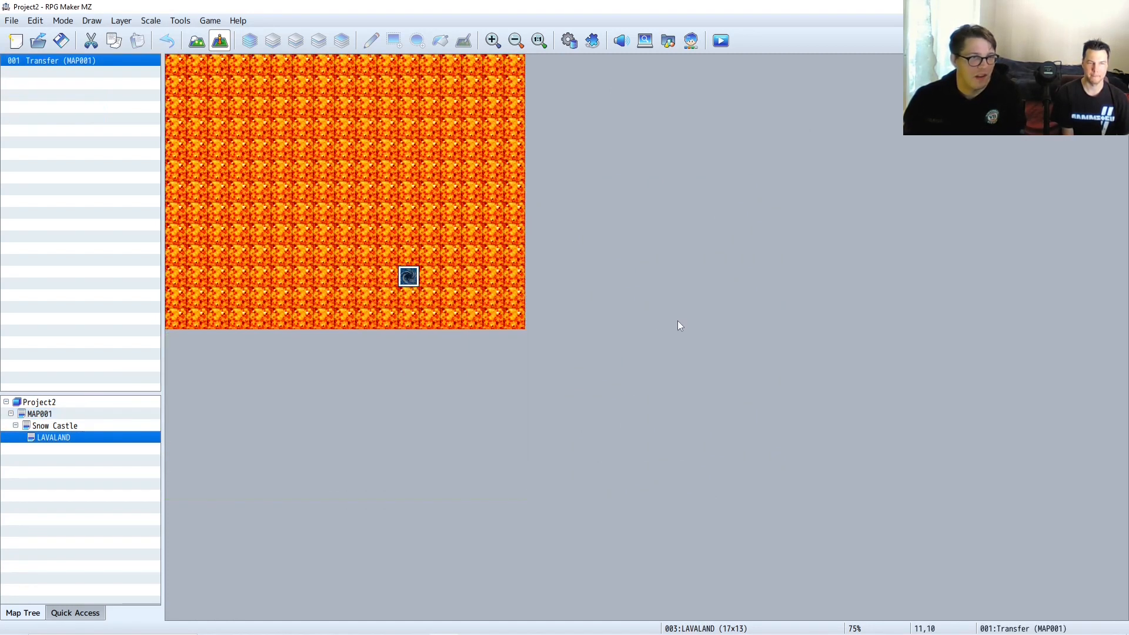
right_click(408, 275)
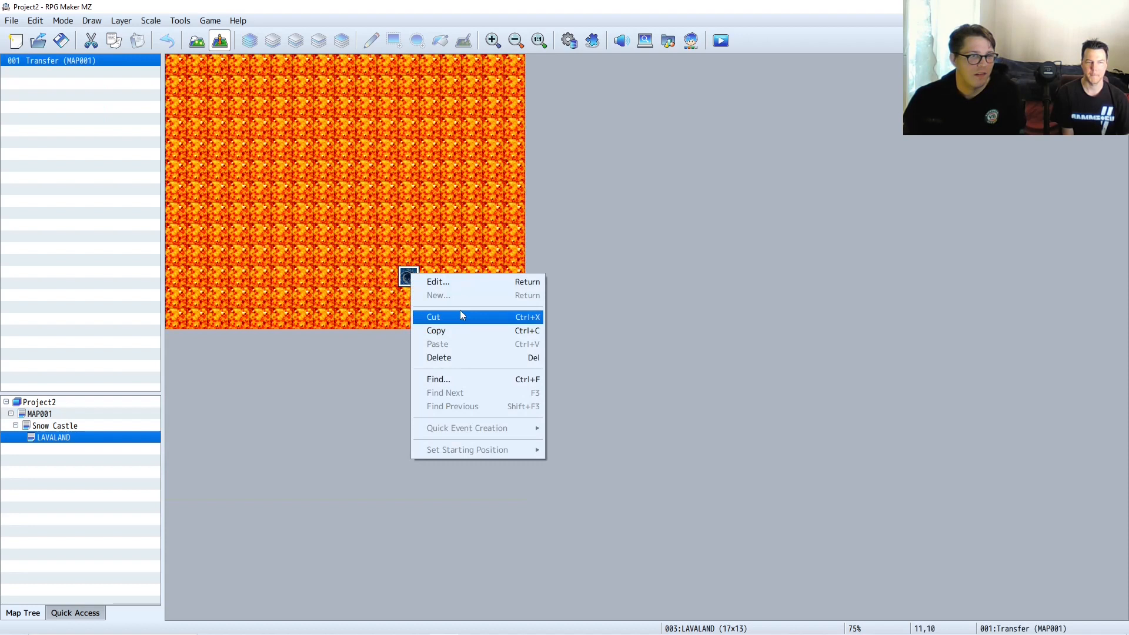
left_click(460, 282)
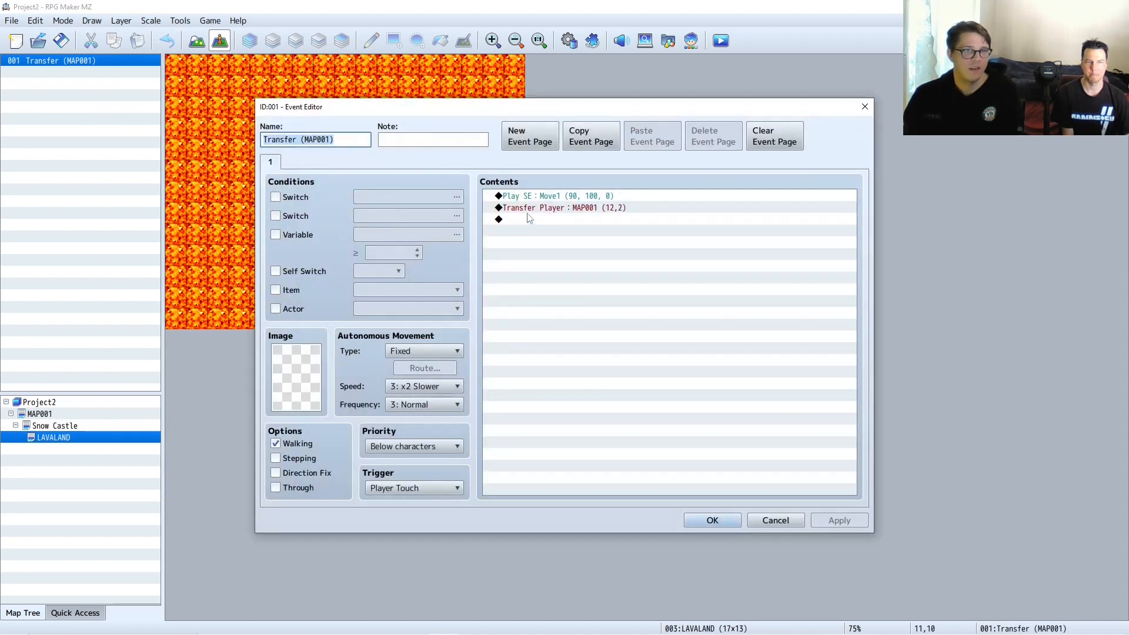
double_click(528, 219)
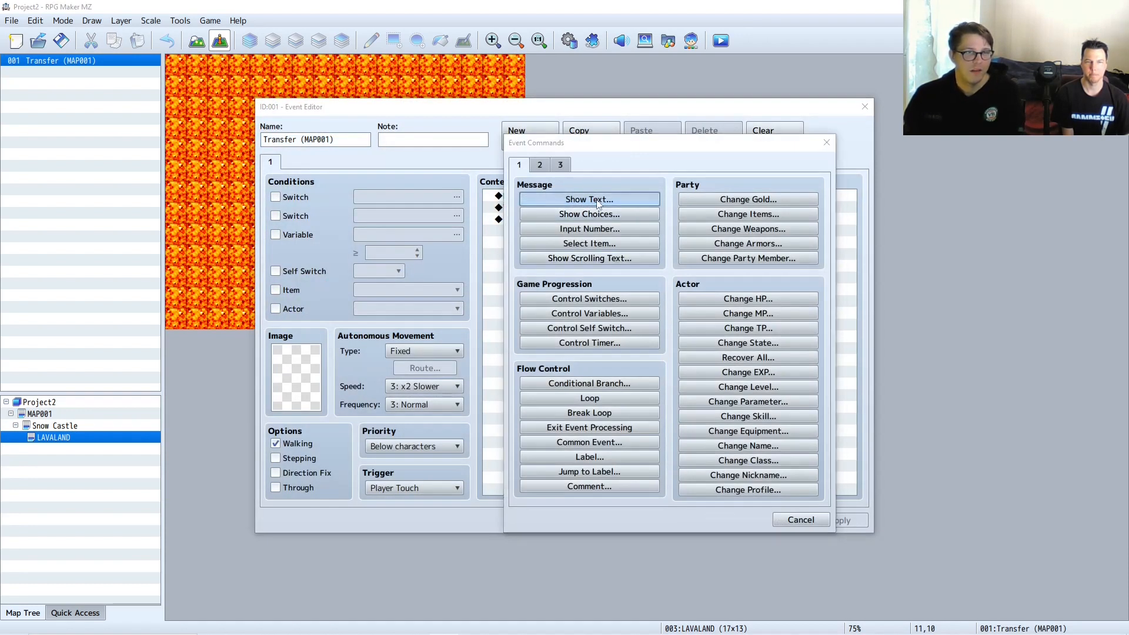
left_click(598, 201)
type("DANGIT")
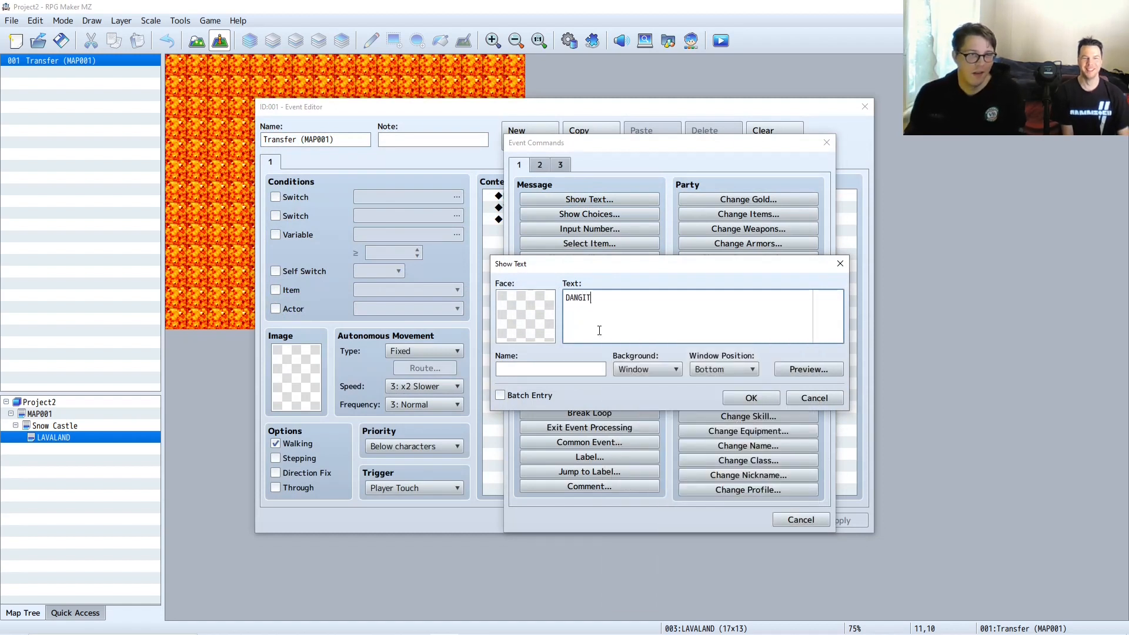
- Give the message the speaker name SAD LAVACAT and the fox face from the Nature set
left_click(563, 369)
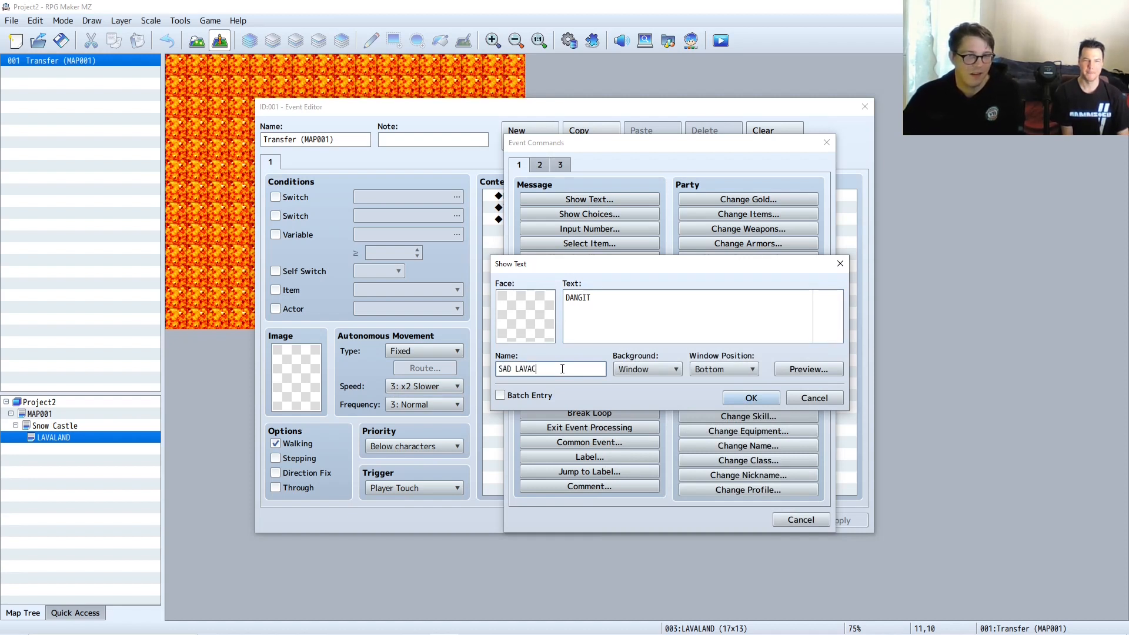
double_click(525, 316)
left_click(492, 269)
left_click(492, 284)
left_click(491, 298)
left_click(490, 293)
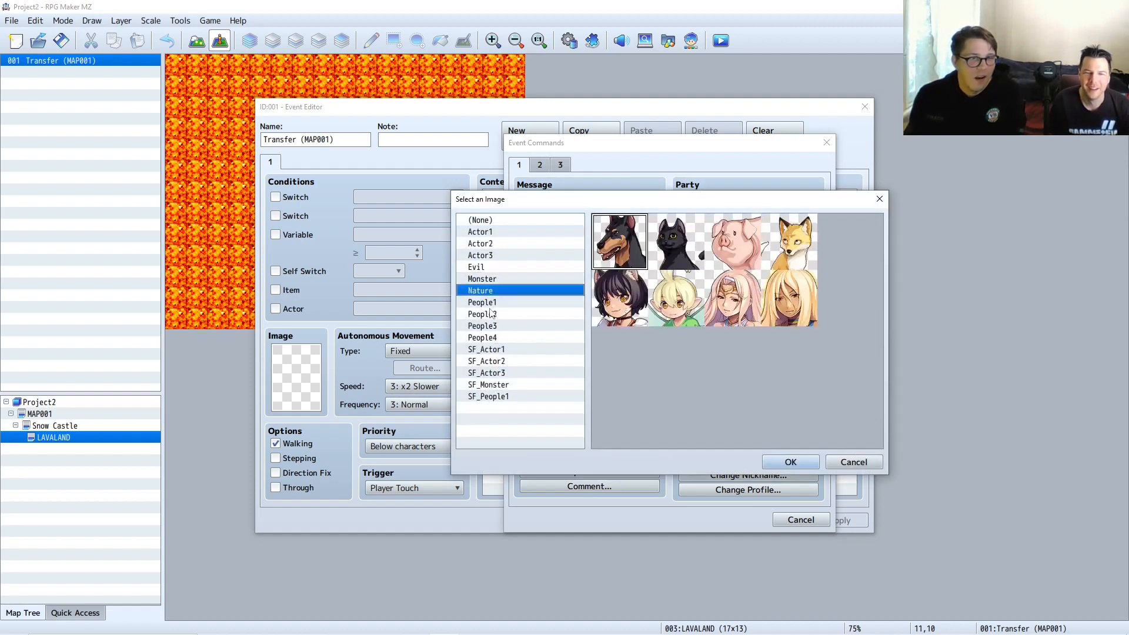
left_click(804, 252)
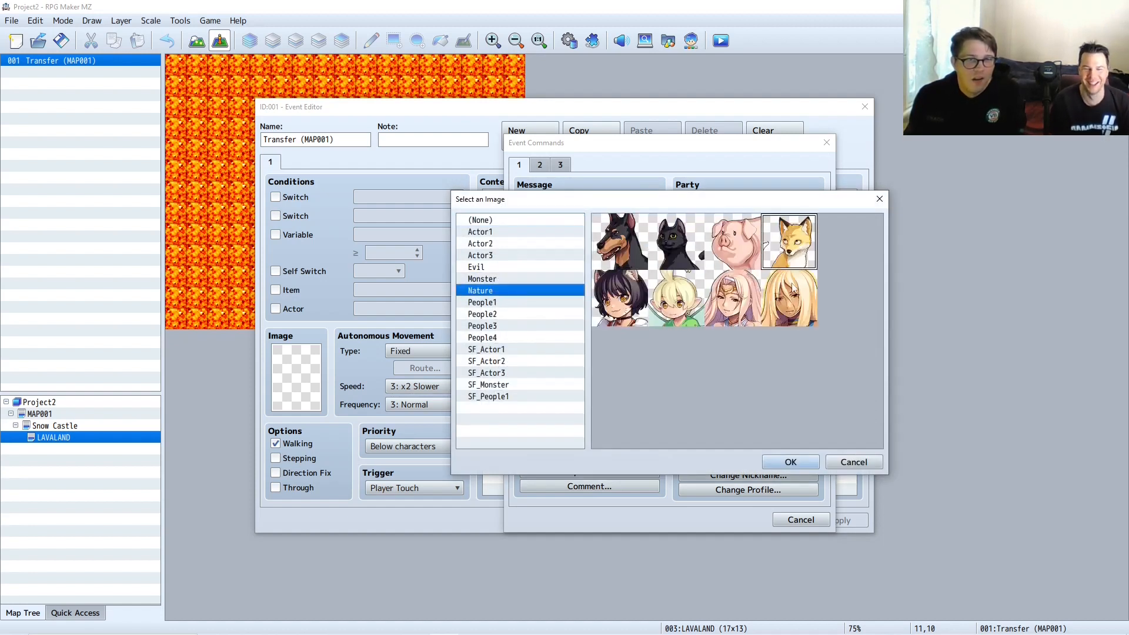
double_click(804, 257)
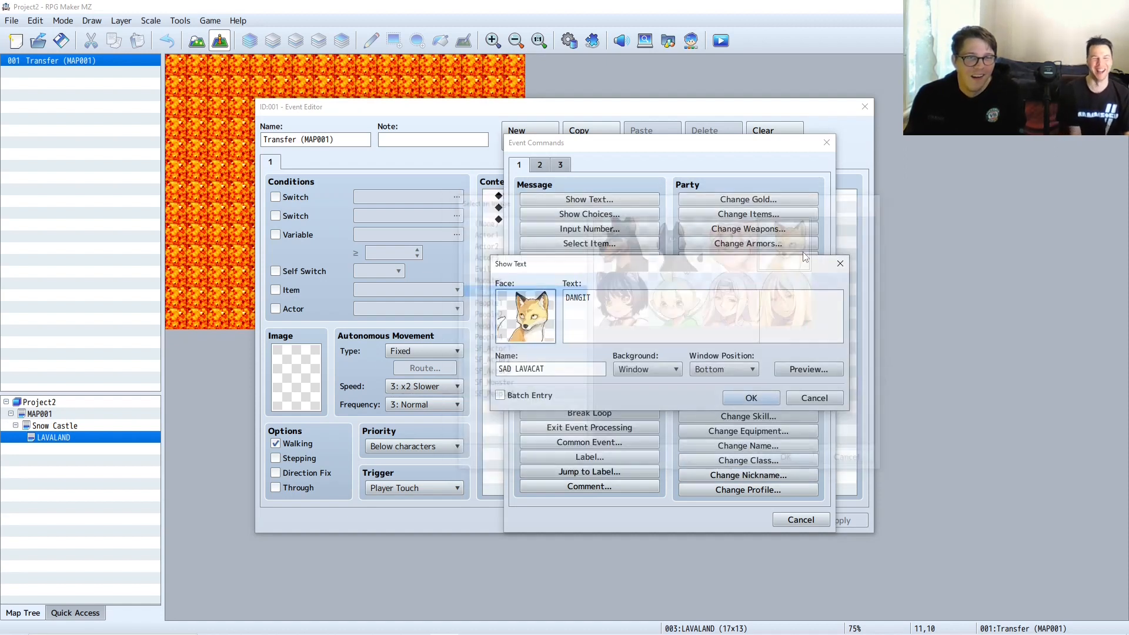
- Set the message background to Dim, then confirm the Show Text command and the whirlpool event
left_click(656, 371)
left_click(651, 397)
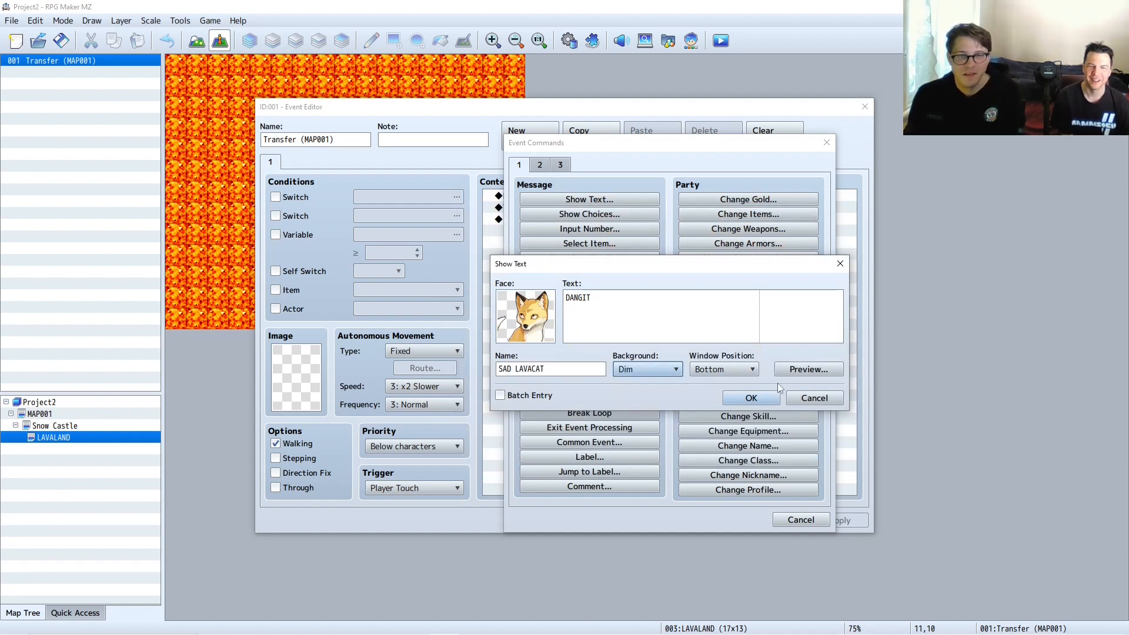
left_click(751, 399)
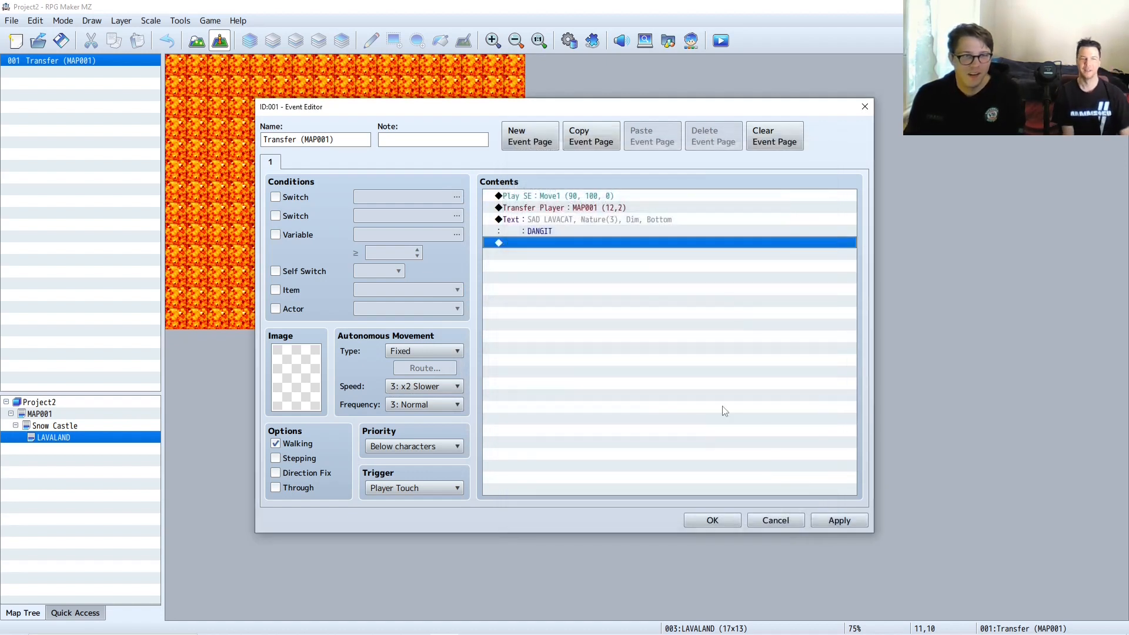
left_click(712, 520)
- Look at the Snow Castle map and go through the five lava transfer events on MAP001
left_click(59, 425)
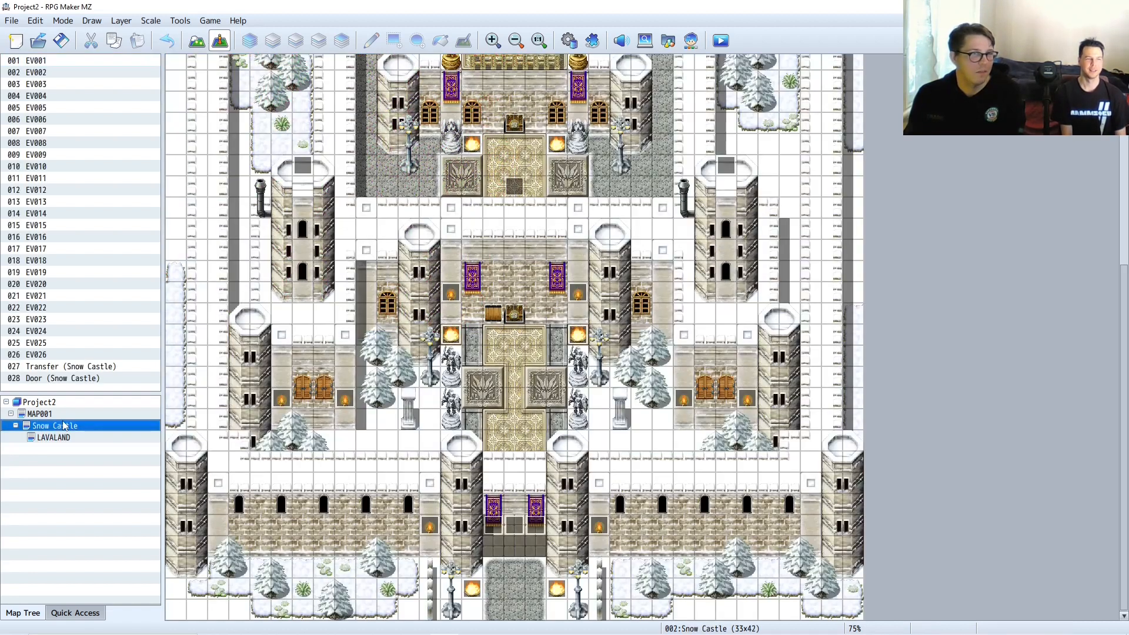
left_click(47, 414)
left_click(432, 64)
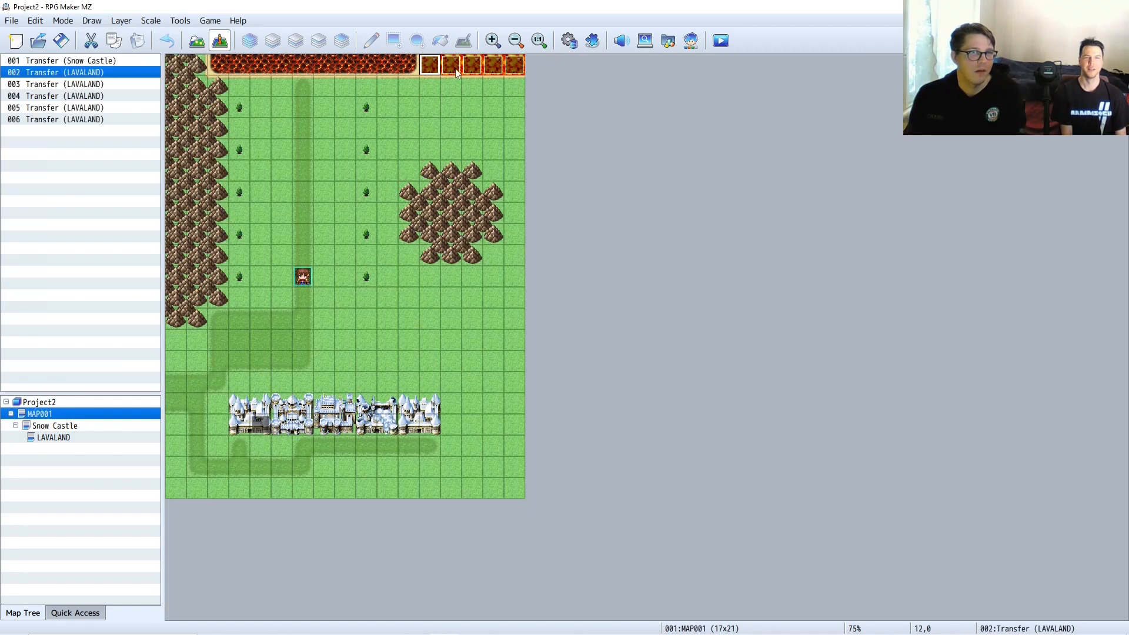
left_click(459, 68)
left_click(472, 65)
left_click(493, 64)
left_click(514, 64)
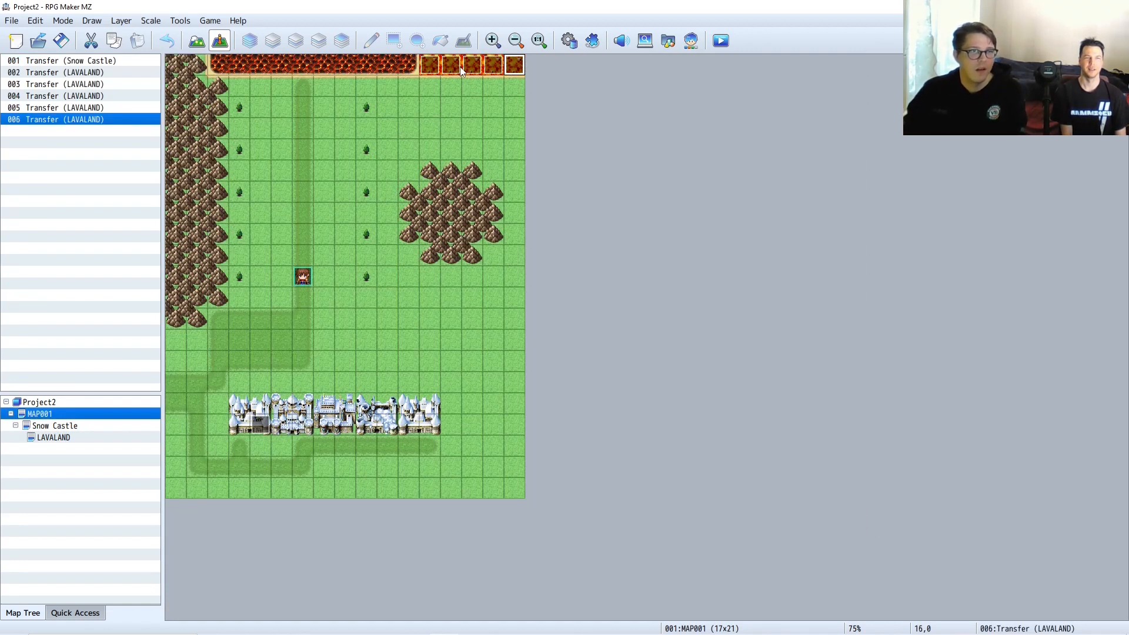
- Playtest a new game by walking the hero onto the westernmost bright lava tile and dismissing LAVACAT's welcome message
left_click(721, 40)
left_click(539, 341)
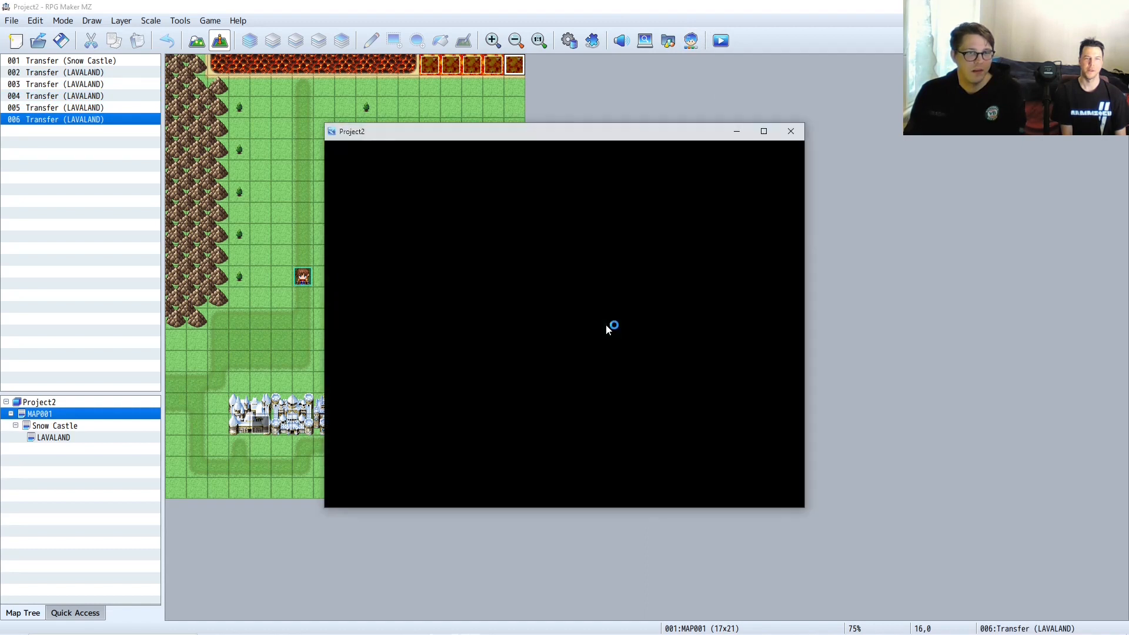
left_click(625, 382)
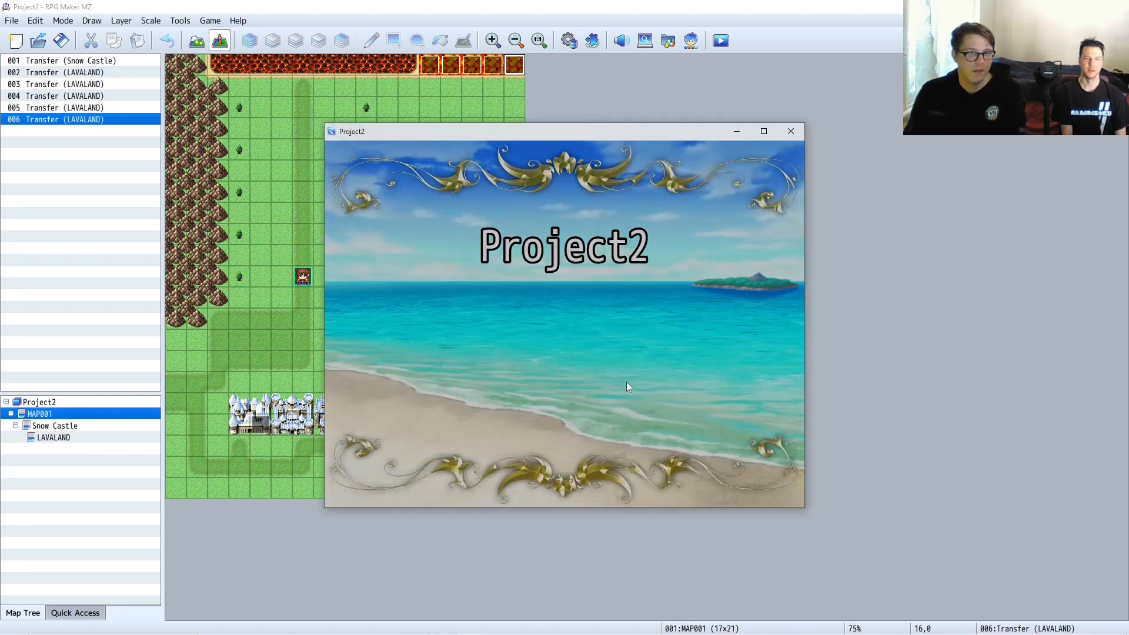
key("Up")
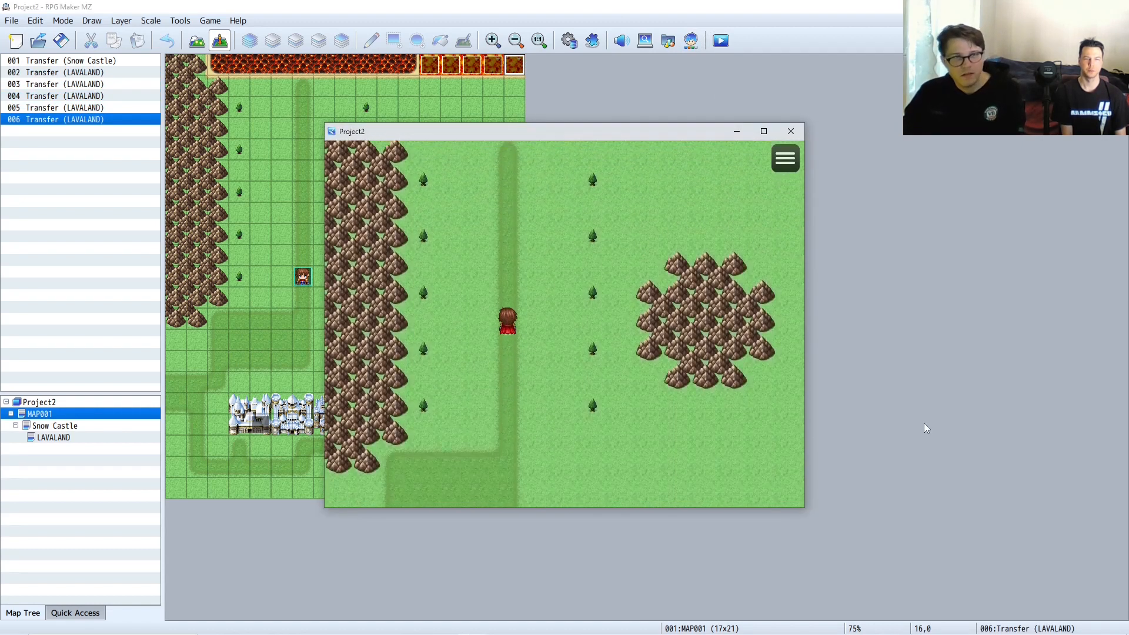
key("Right")
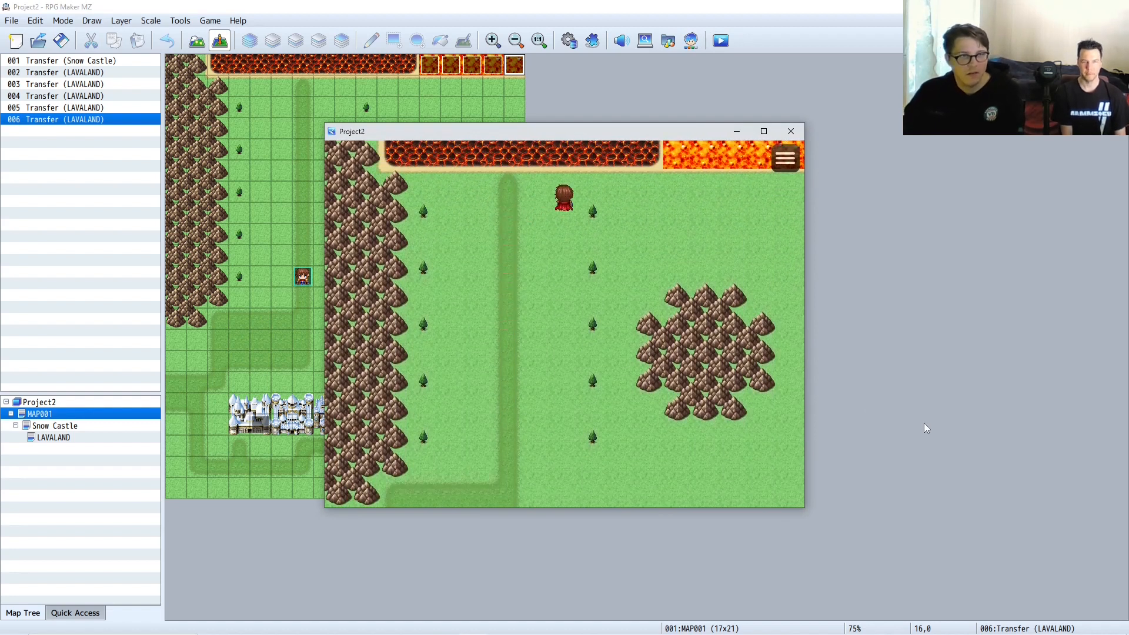
key("Right")
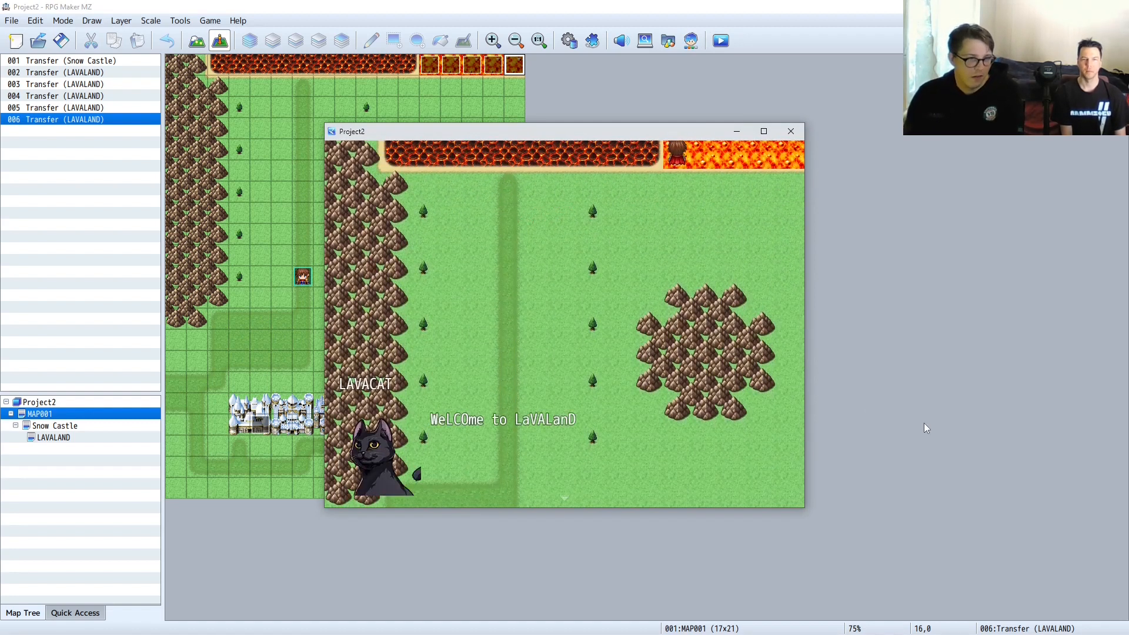
key("Return")
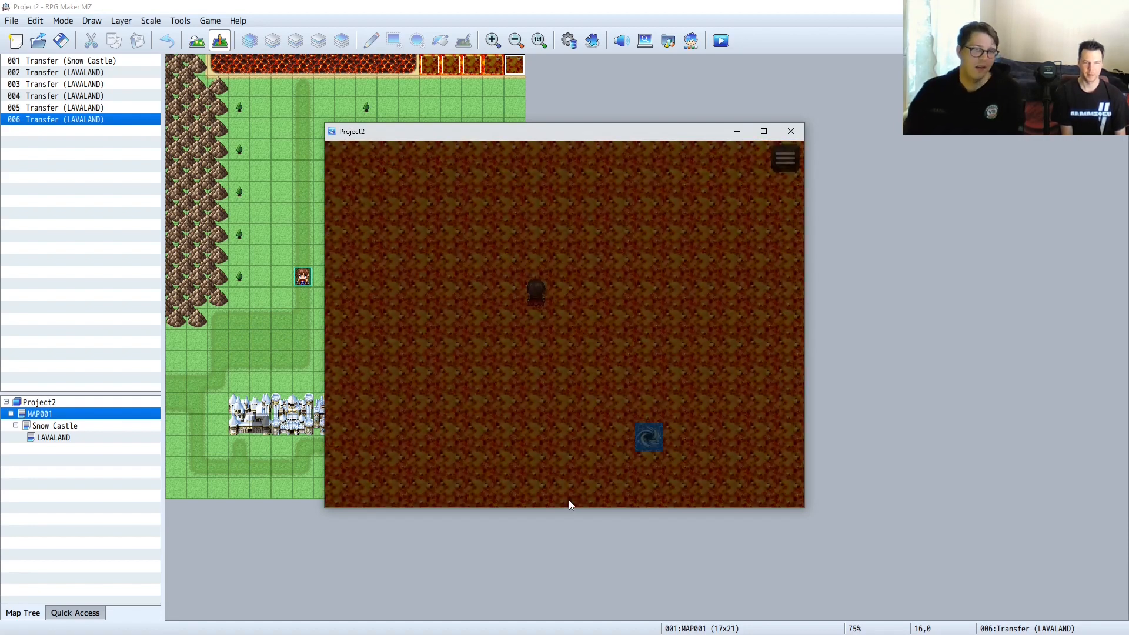
- Walk the hero into LAVALAND's whirlpool, dismiss the SAD LAVACAT message, and end the playtest
key("Down")
key("Right")
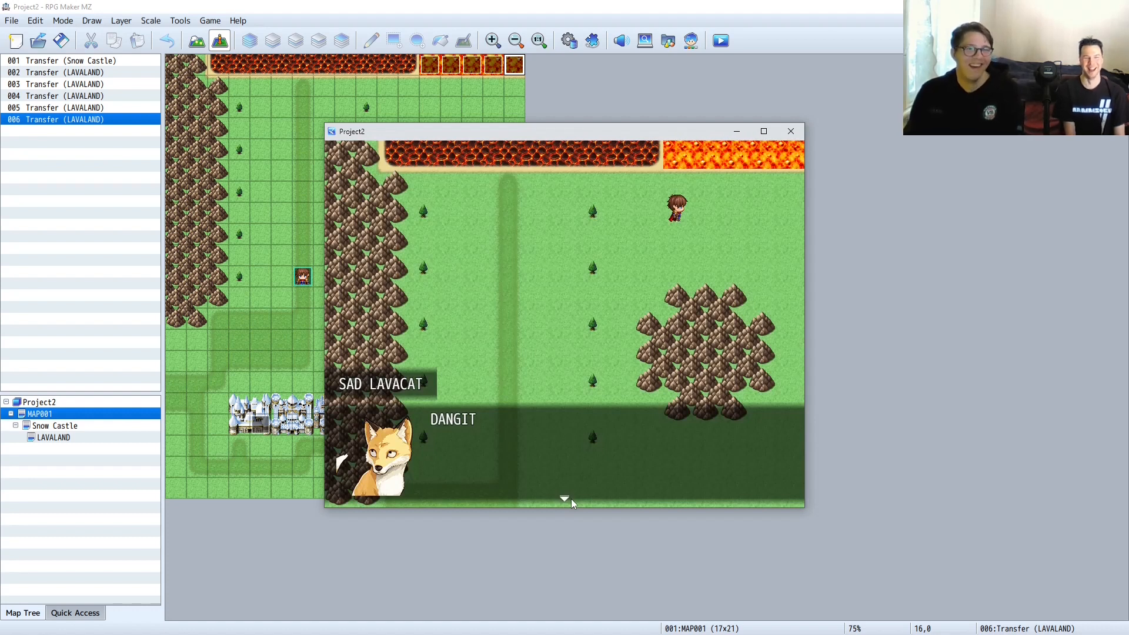
key("Return")
left_click(791, 131)
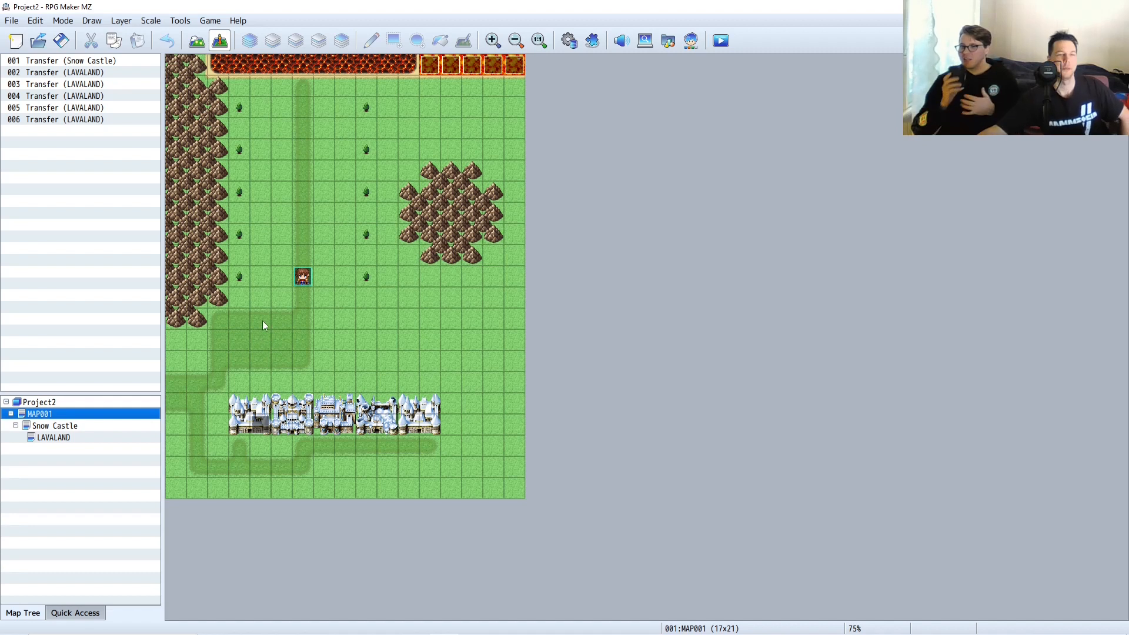
- Review the game title and other System 1 settings in the Database, then close it unchanged
left_click(568, 40)
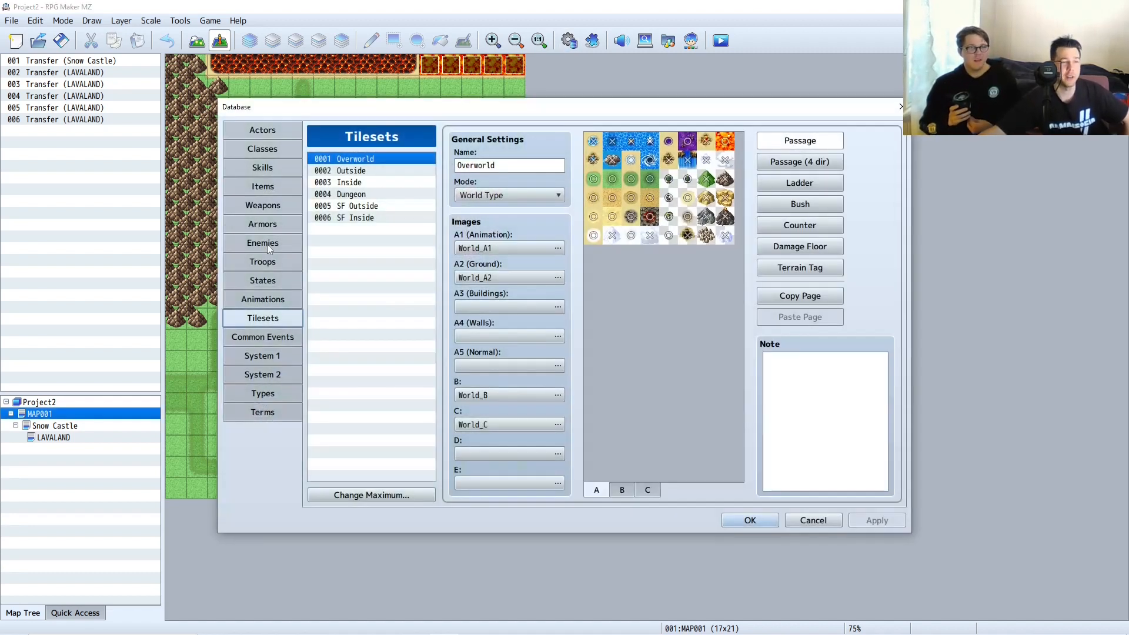
left_click(273, 356)
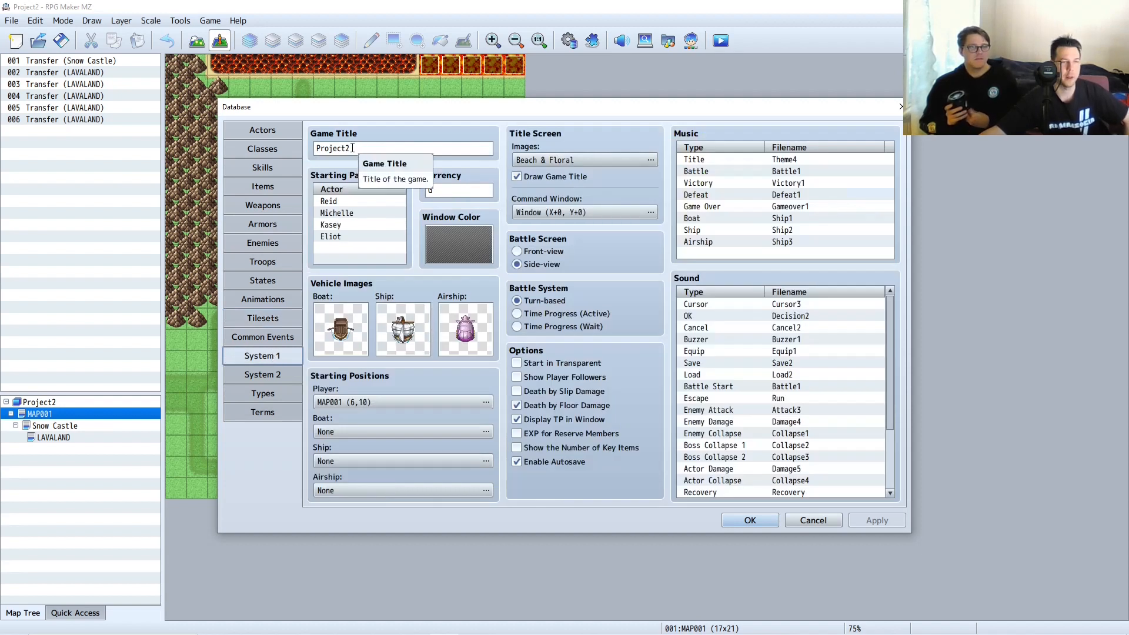
left_click(901, 107)
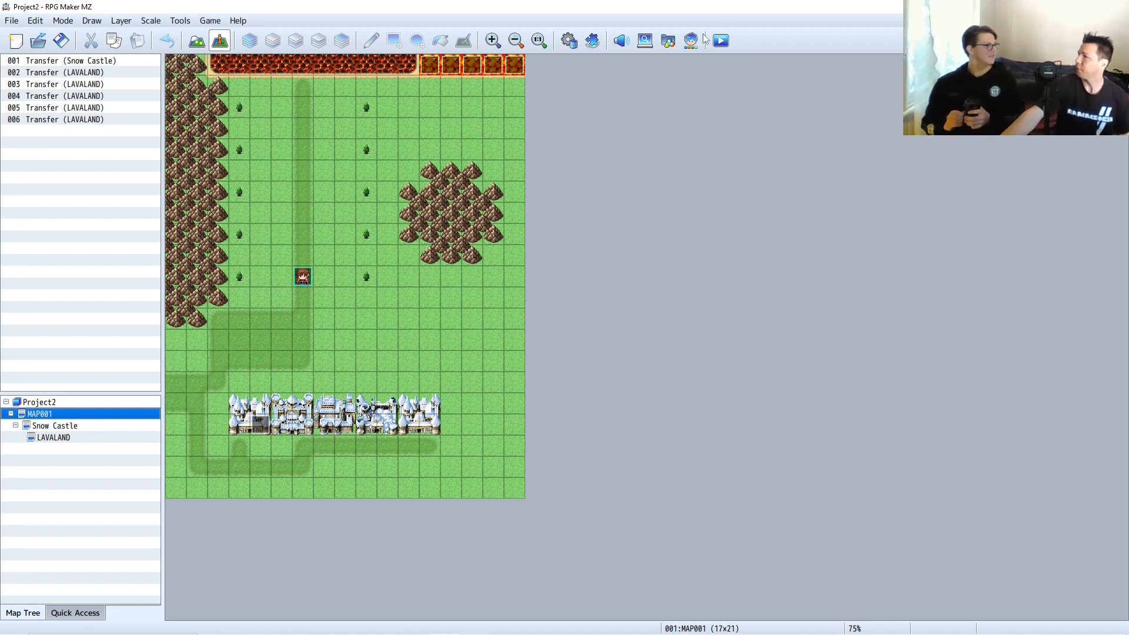
- Look through the built-in tutorial list in the Tutorial Selector and close it
left_click(238, 20)
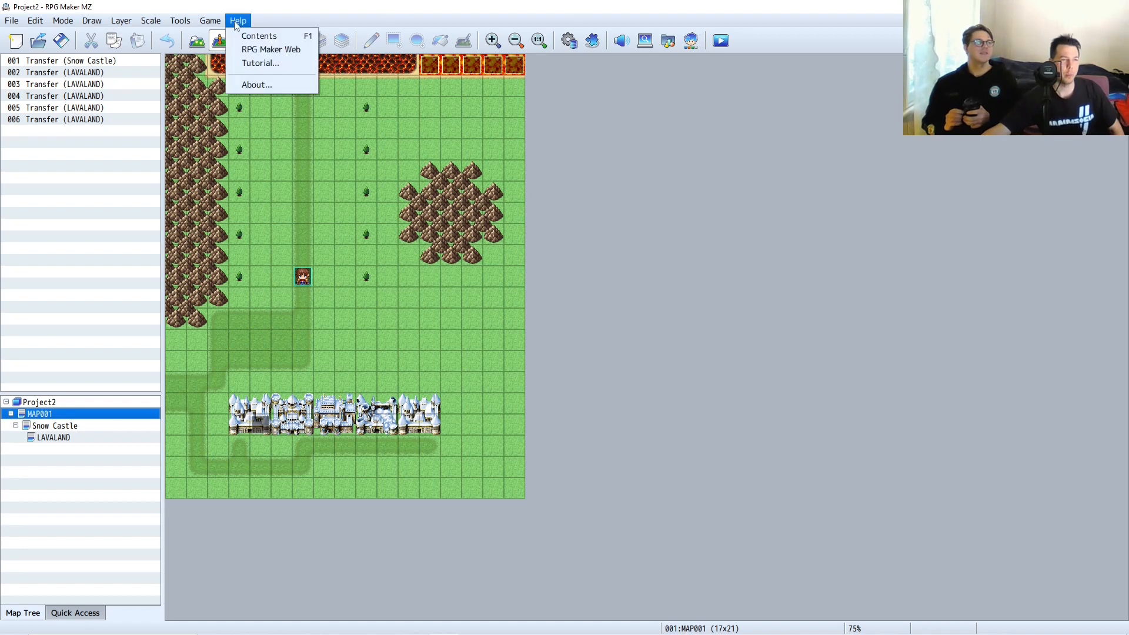
left_click(252, 63)
scroll(494, 346, "down", 2)
scroll(495, 347, "up", 2)
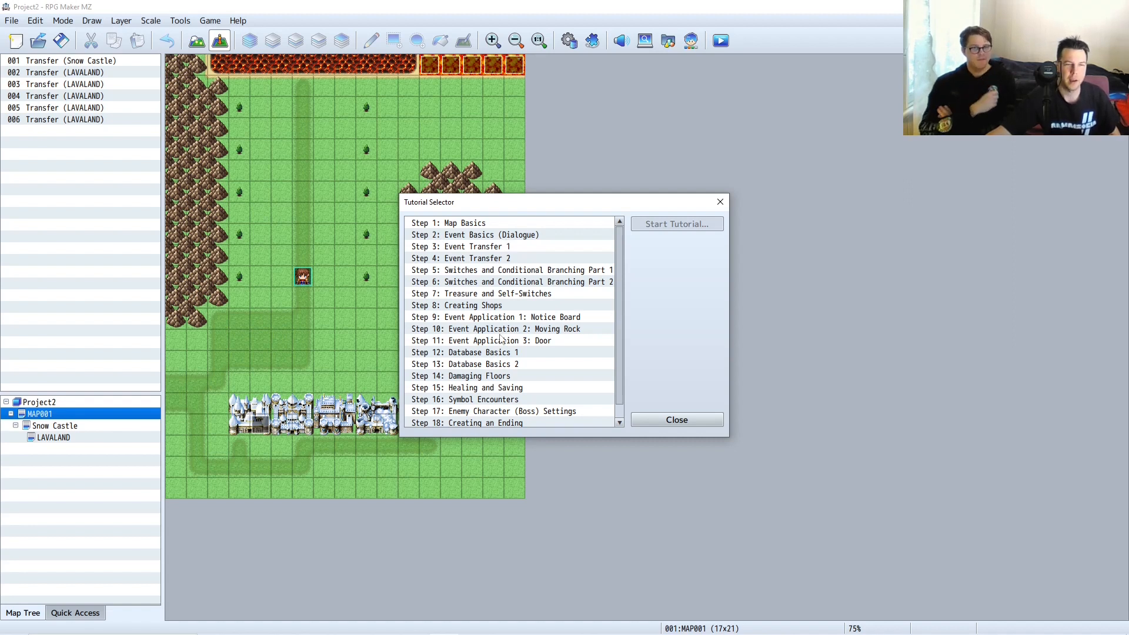
scroll(498, 363, "down", 1)
scroll(498, 364, "up", 1)
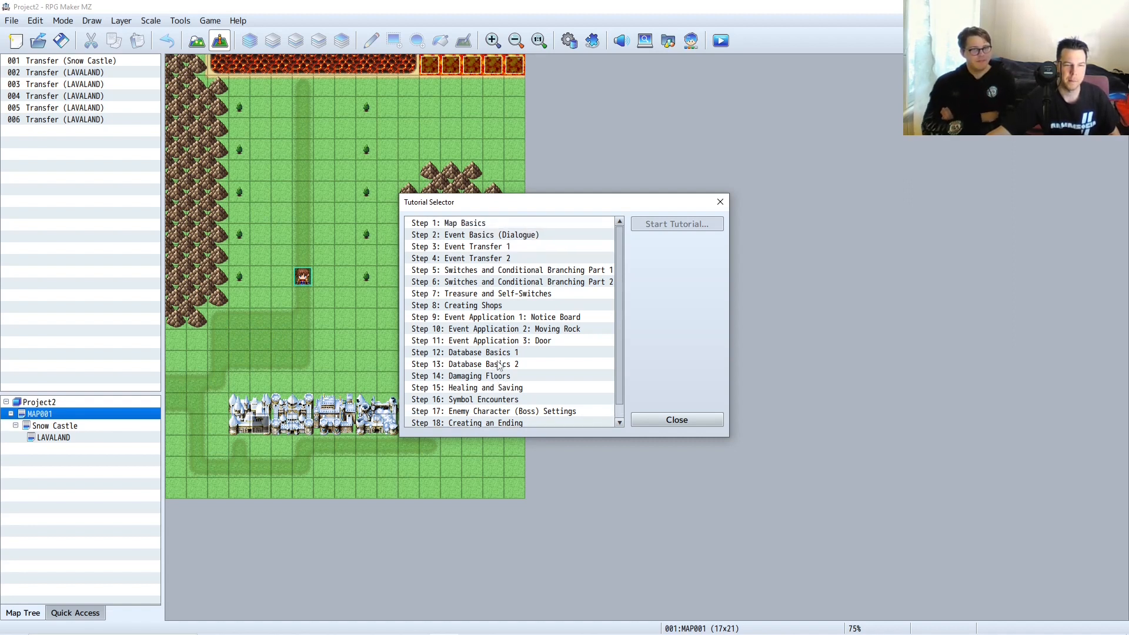
left_click(687, 420)
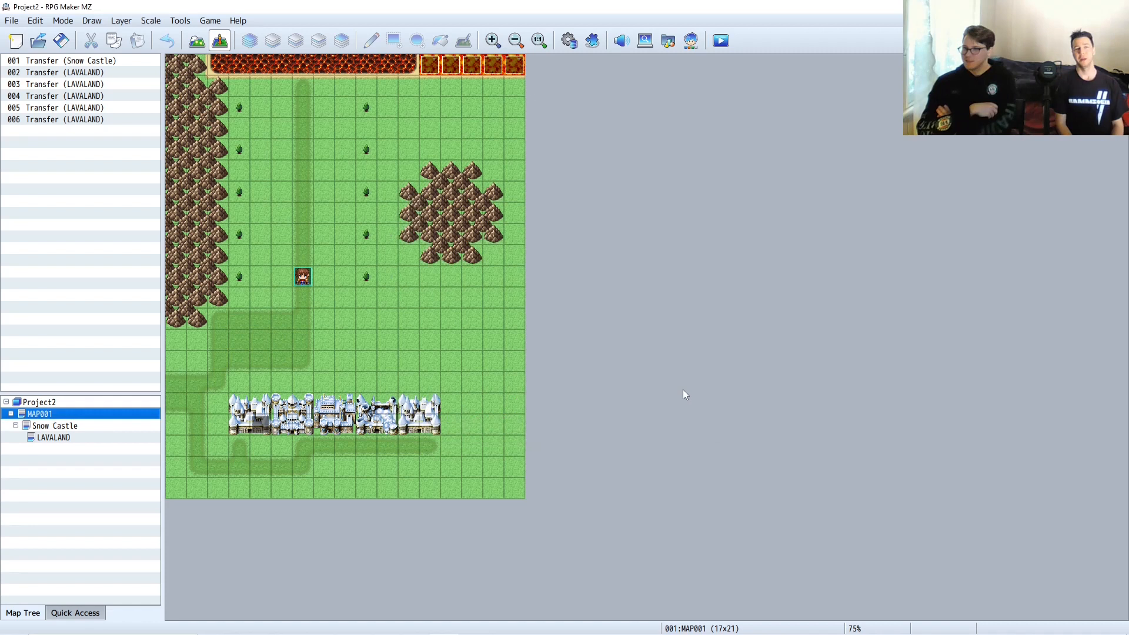